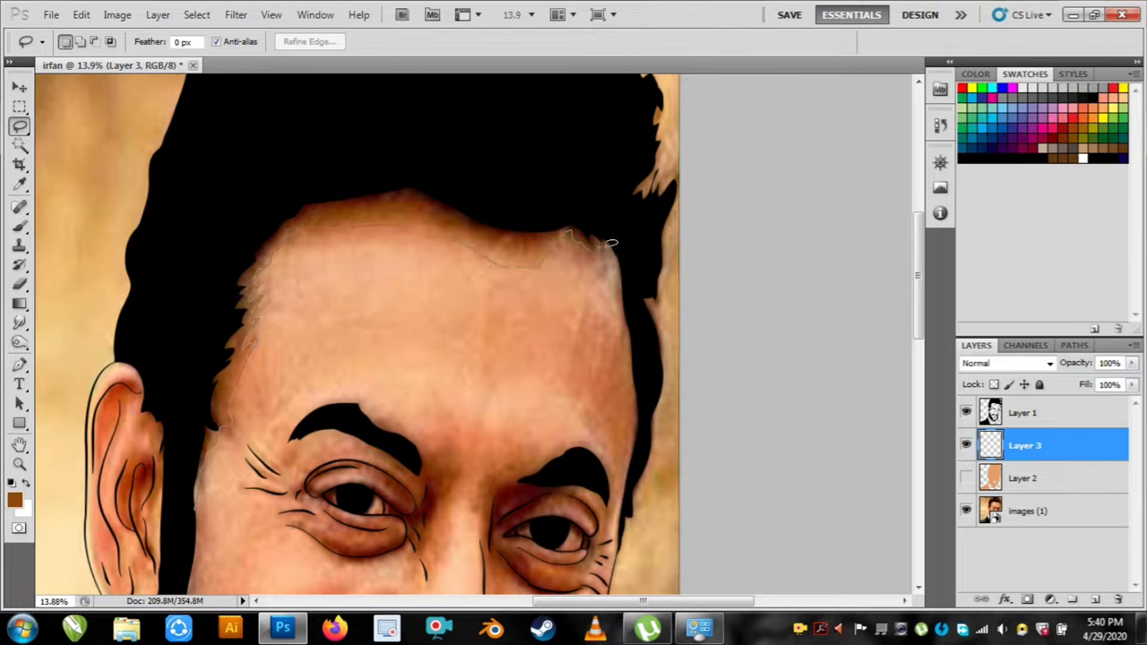
Outline the shadow along the forehead hairline freehand, fill it with brown on Layer 3, check it over Layer 2, and deselect.
mouse_move(616, 215)
mouse_down()
mouse_move(434, 144)
mouse_move(262, 193)
mouse_move(185, 297)
mouse_move(193, 503)
mouse_up()
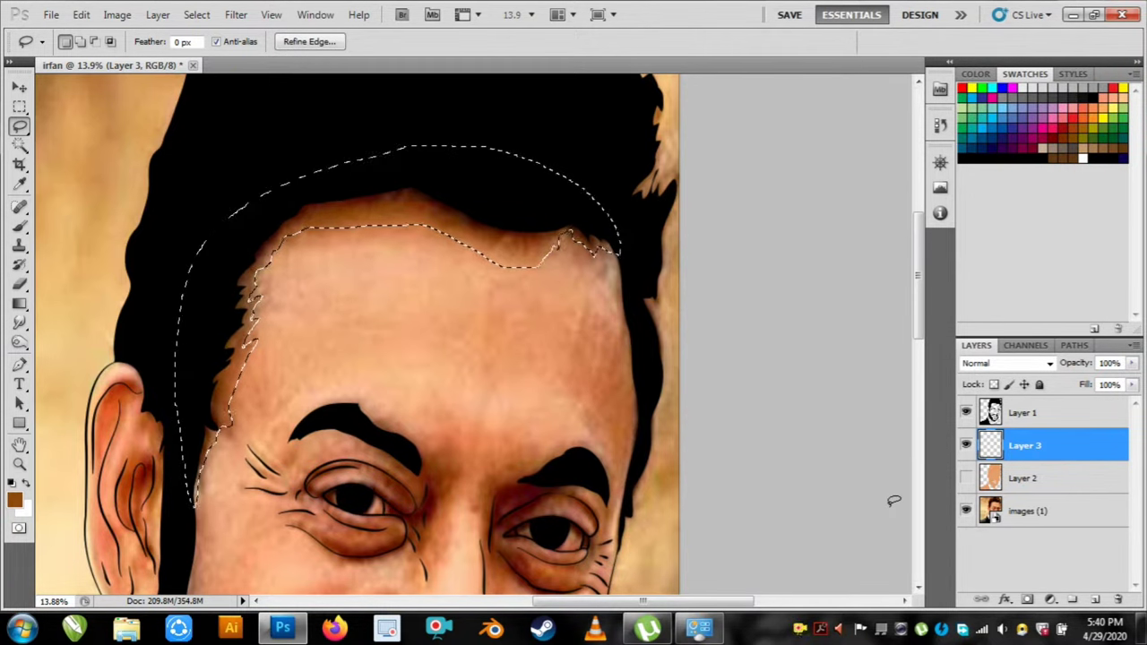
key(alt+BackSpace)
click(967, 478)
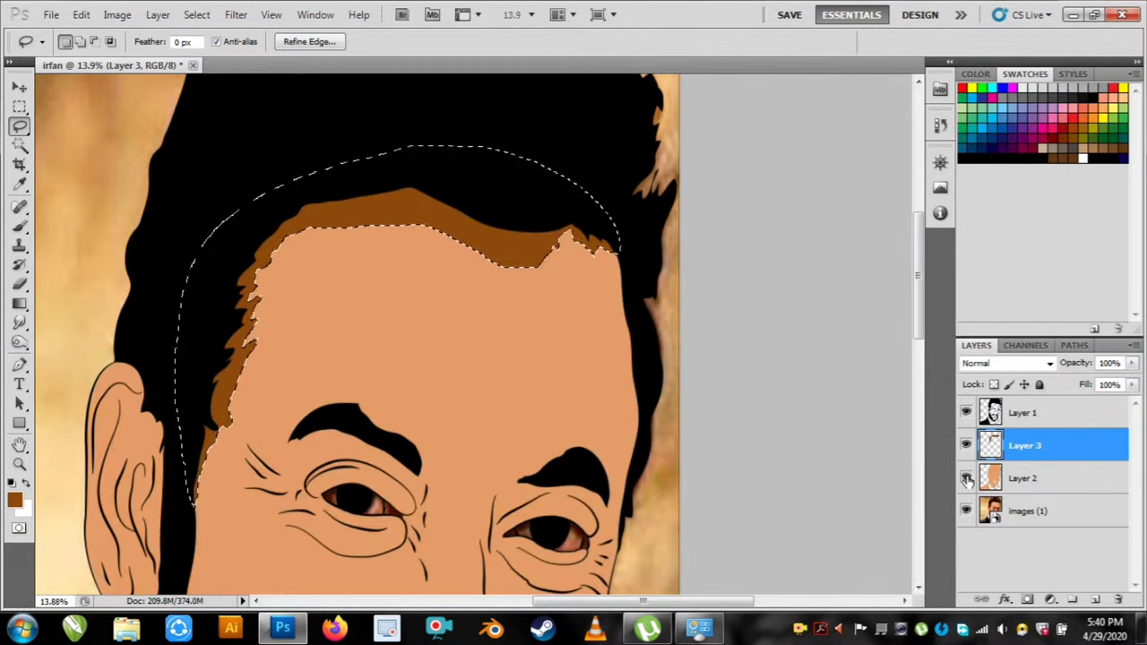
click(966, 479)
key(ctrl+d)
Lasso the shadows at the inner corners of both eyes, from the brows down beside the nose, as one combined selection.
drag(402, 305, 522, 118)
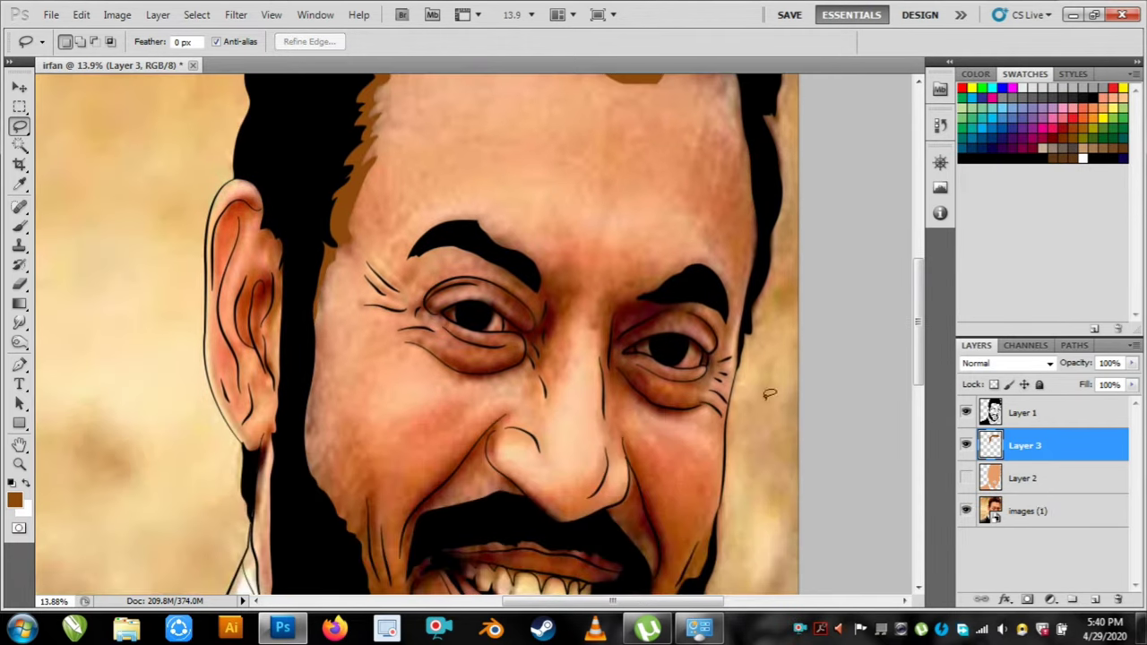
drag(569, 304, 452, 306)
scroll(587, 245, up, 5)
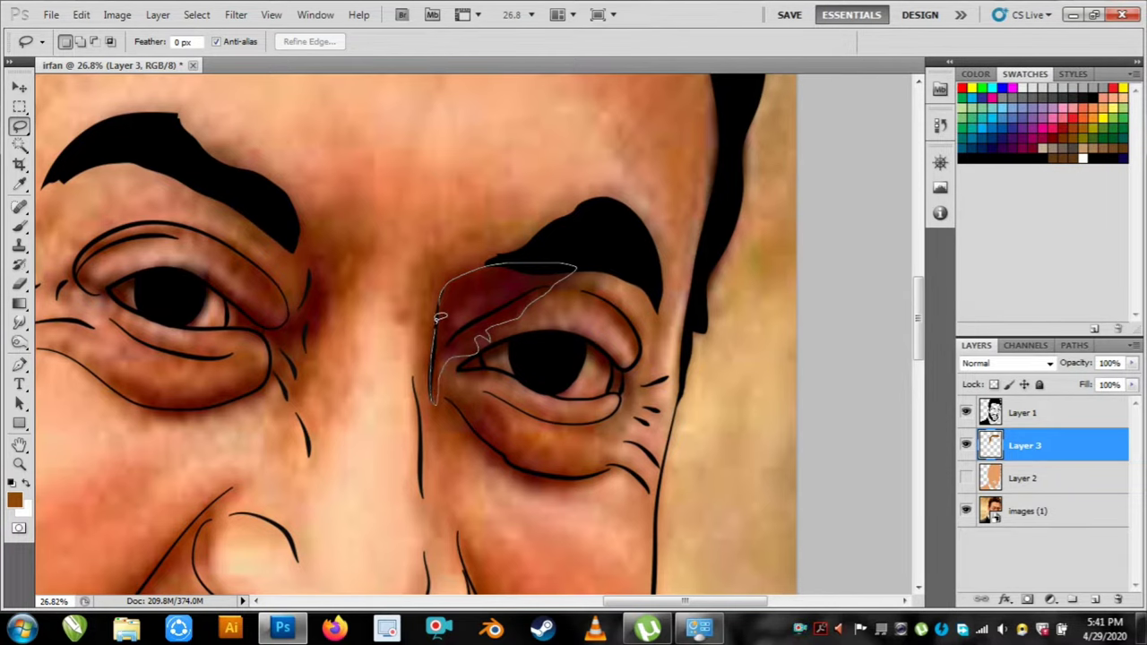
drag(440, 318, 438, 325)
scroll(435, 248, left, 3)
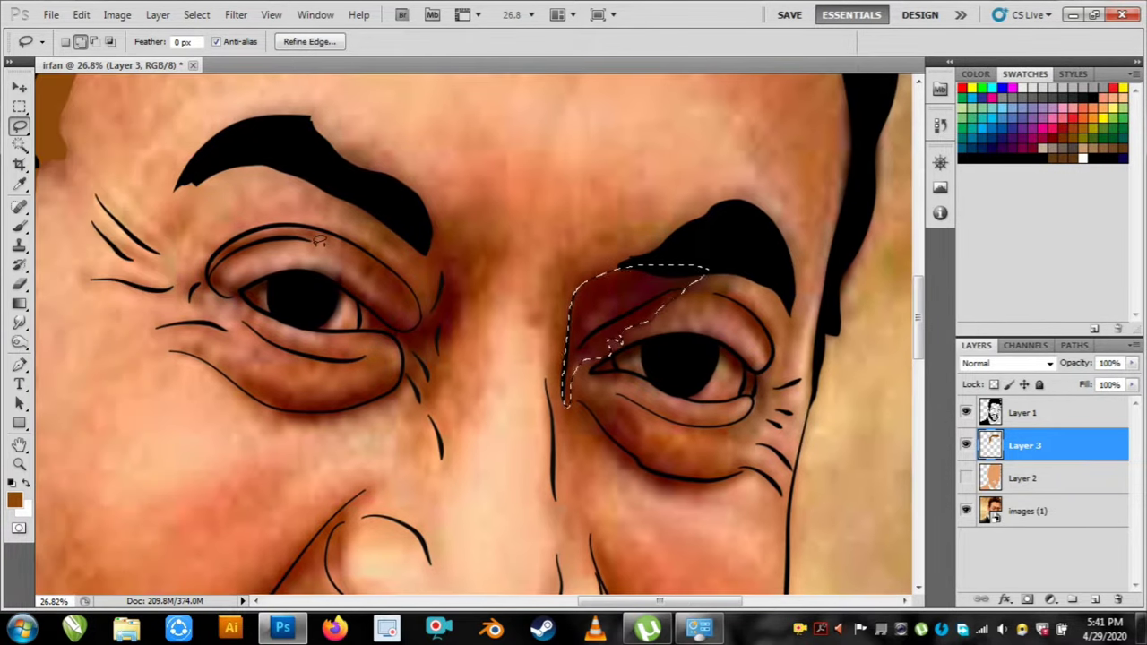
mouse_move(334, 278)
mouse_down()
mouse_move(408, 316)
mouse_move(425, 303)
mouse_up()
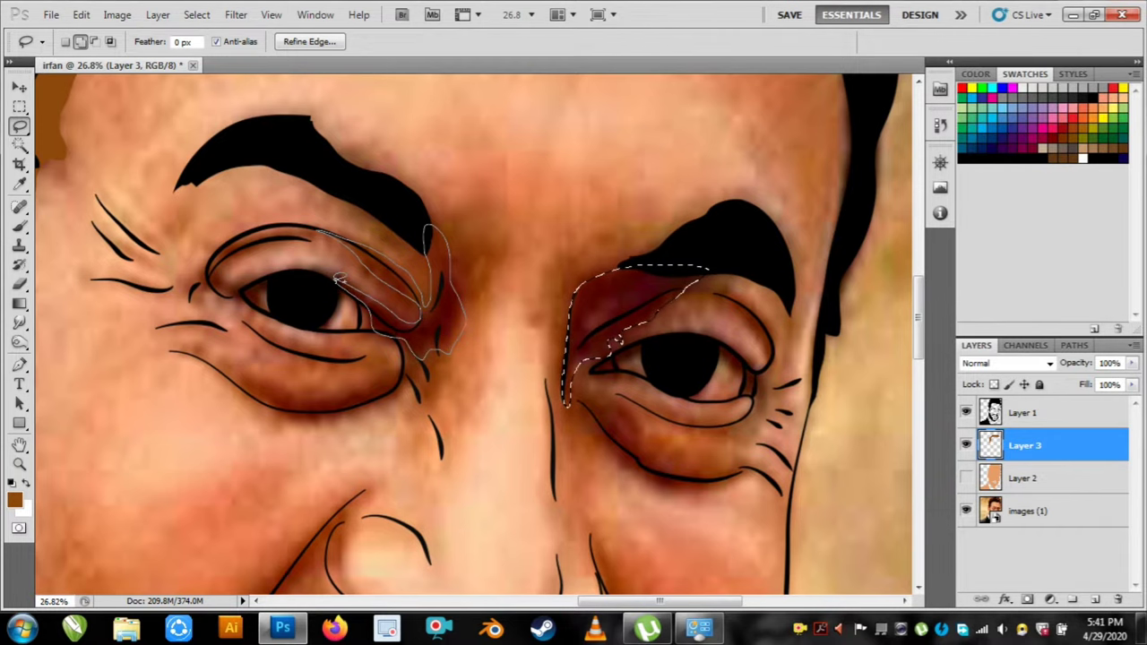
drag(339, 281, 335, 280)
Add the under-eye bag and upper-lid crease of the eye nearer the ear to the selection, and fill all areas with brown.
drag(283, 339, 328, 302)
mouse_move(265, 334)
mouse_down()
mouse_move(360, 354)
mouse_move(464, 323)
mouse_move(434, 358)
mouse_move(401, 371)
mouse_move(325, 375)
mouse_move(269, 332)
mouse_up()
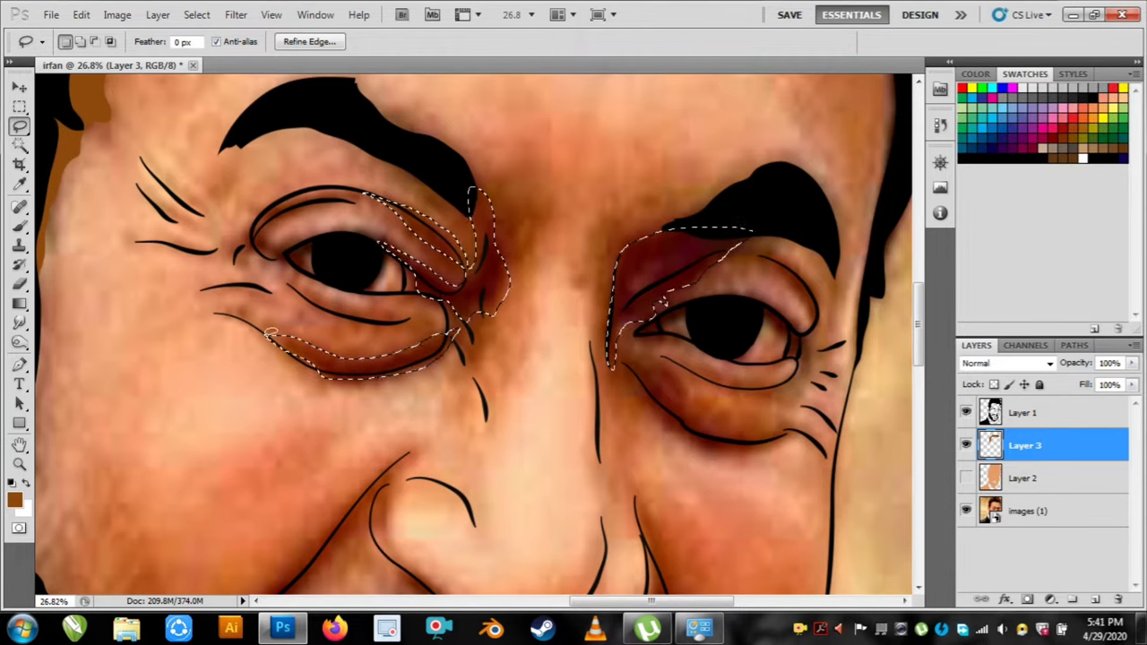
drag(269, 227, 374, 310)
scroll(368, 308, up, 3)
mouse_move(450, 333)
mouse_down()
mouse_move(371, 340)
mouse_move(392, 306)
mouse_move(449, 274)
mouse_move(549, 256)
mouse_move(447, 240)
mouse_move(405, 259)
mouse_move(337, 324)
mouse_move(339, 349)
mouse_move(390, 361)
mouse_move(427, 405)
mouse_move(457, 334)
mouse_up()
scroll(583, 303, down, 2)
key(alt+Delete)
scroll(619, 315, down, 2)
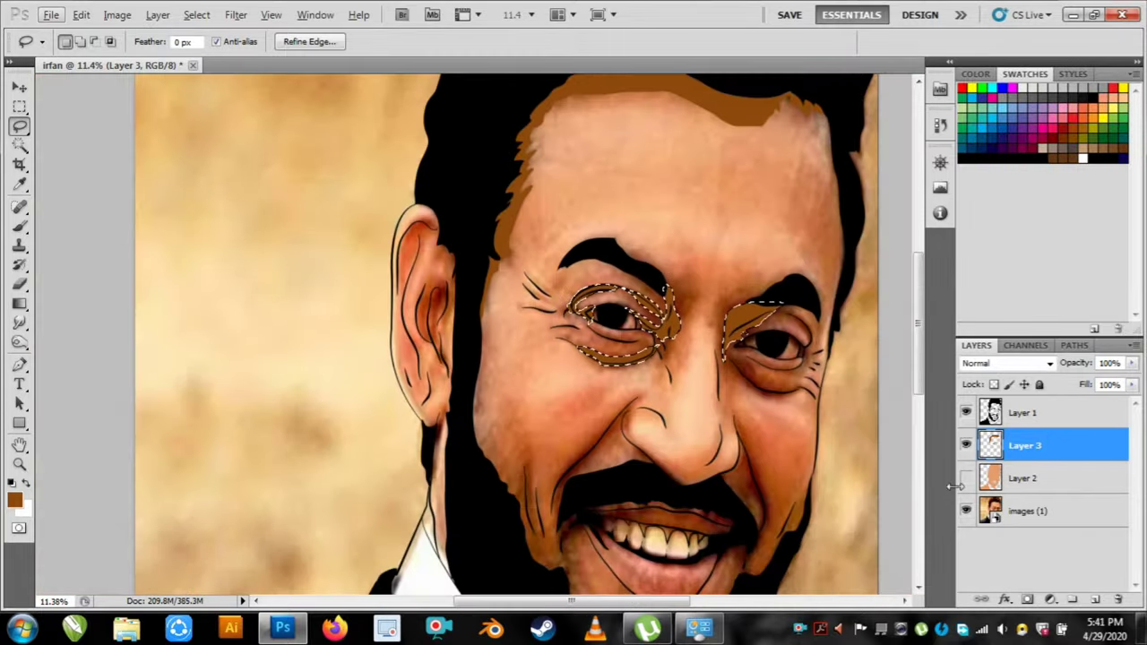
click(966, 479)
click(967, 479)
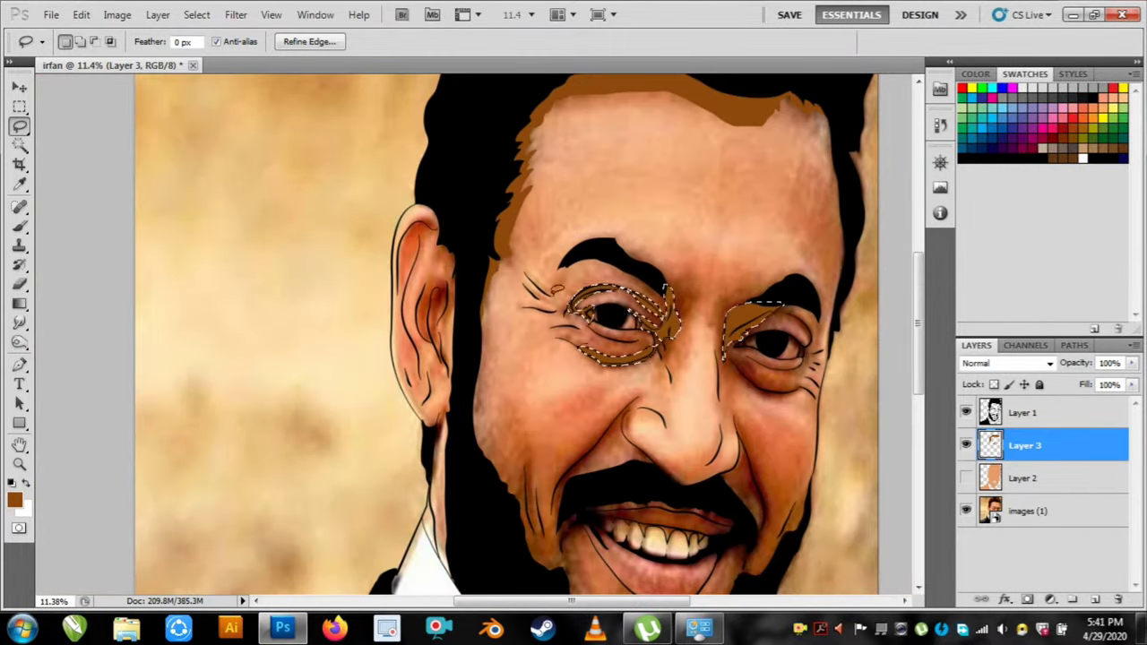
Select thin shadow strips along both smile lines beside the nose and fill them with brown.
scroll(556, 288, up, 5)
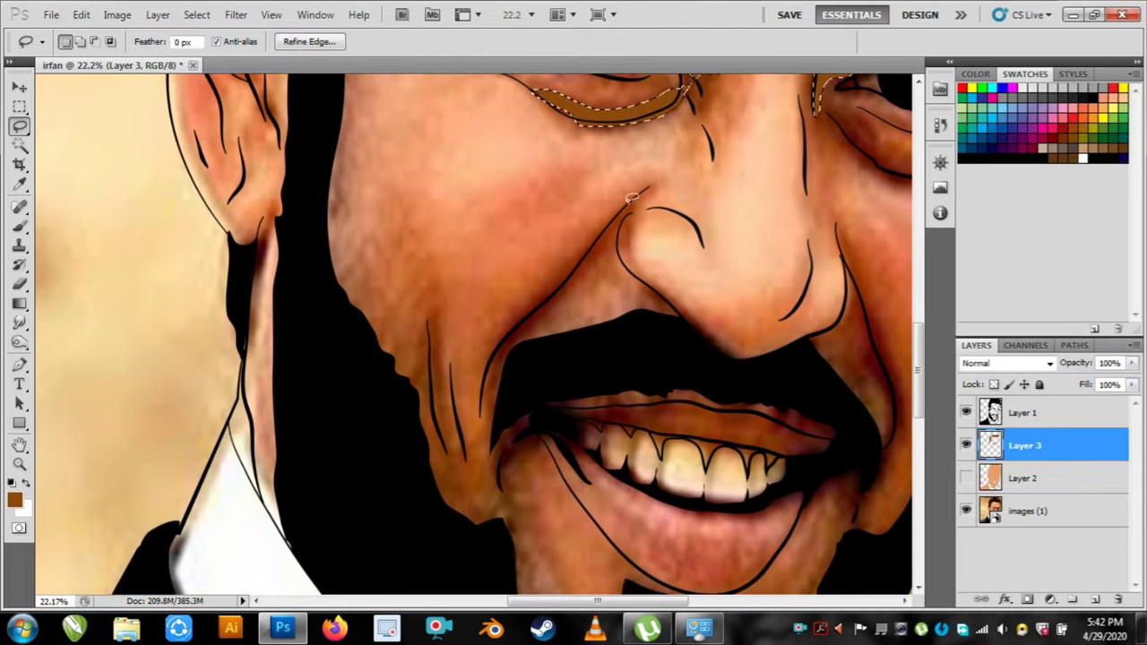
key(shift)
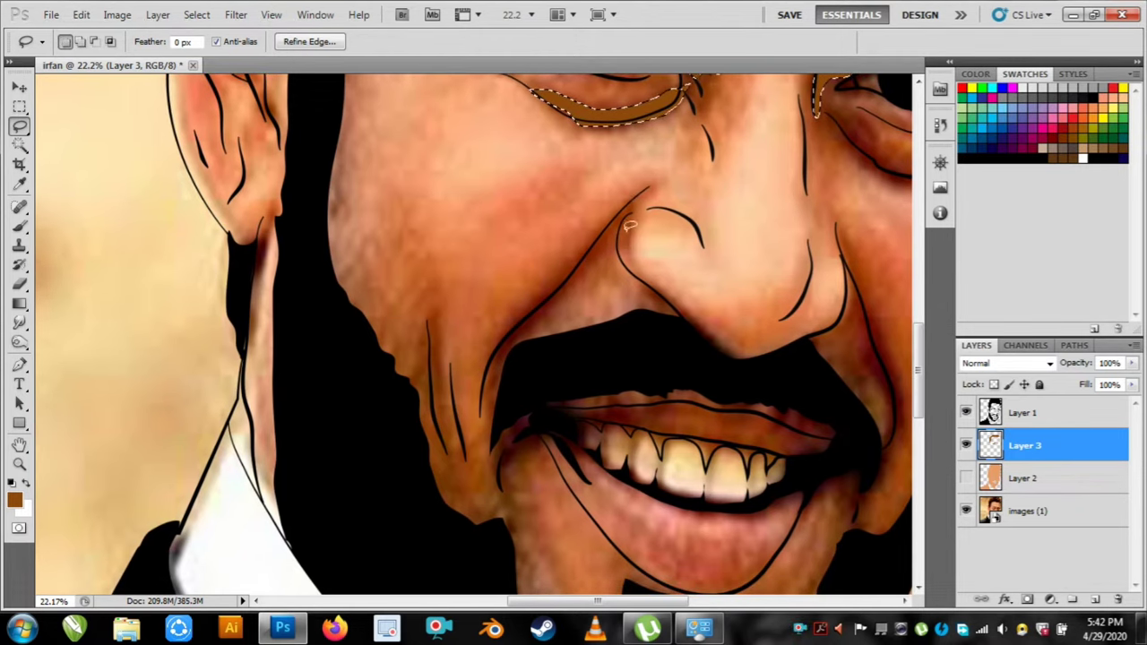
click(627, 208)
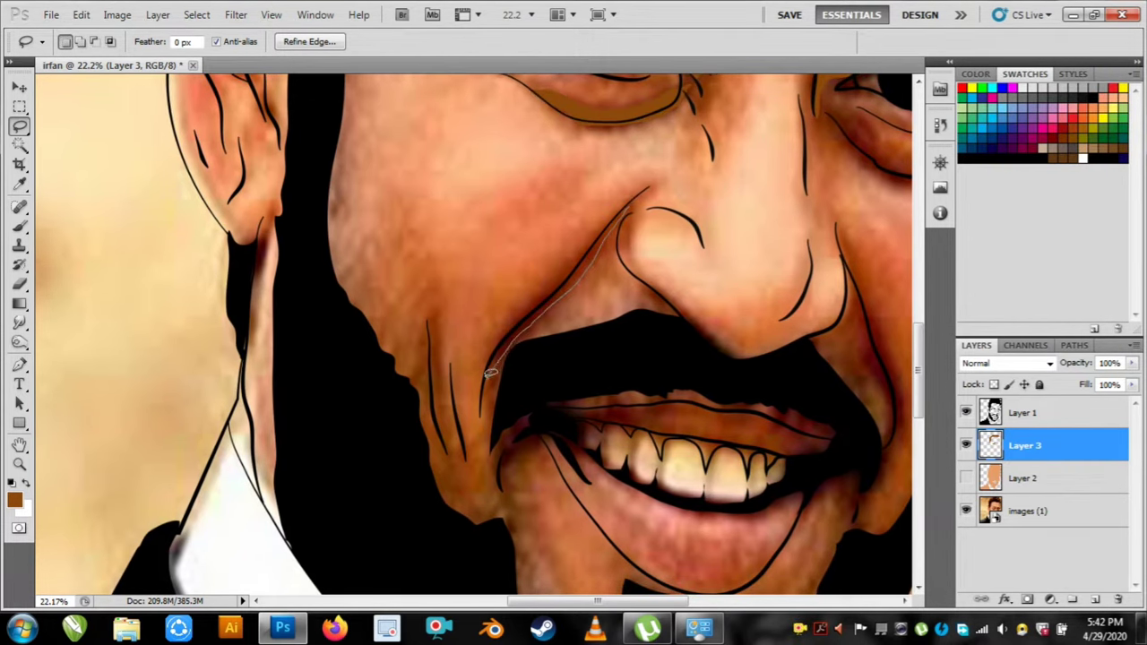
drag(633, 200, 484, 135)
key(shift)
mouse_move(737, 269)
mouse_down()
mouse_move(757, 336)
mouse_move(743, 380)
mouse_move(743, 318)
mouse_move(719, 267)
mouse_move(714, 211)
mouse_up()
key(alt+BackSpace)
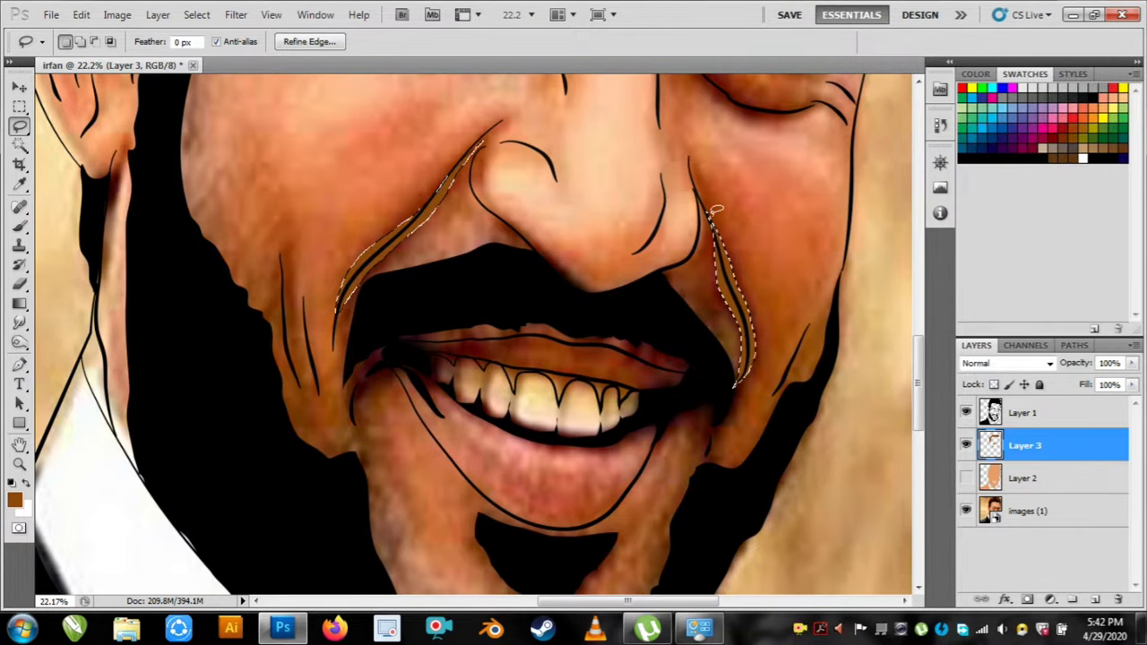
Clear the smile-line selection and lasso a narrow shadow strip along the outer cheek crease beside the beard.
drag(433, 401, 469, 346)
key(shift)
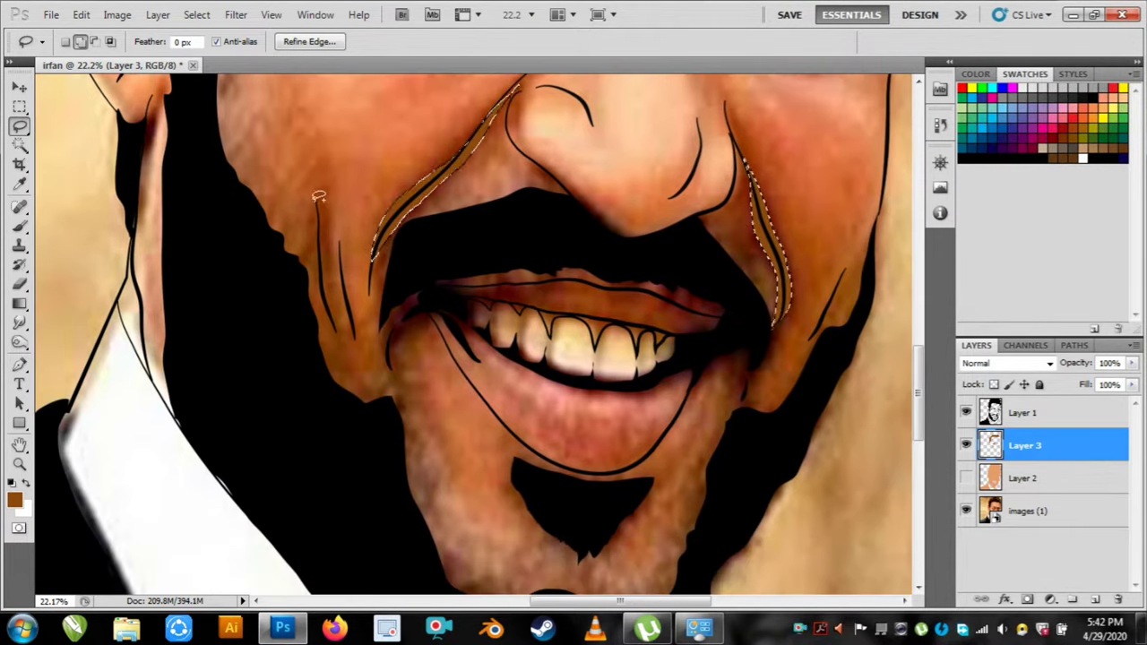
key(ctrl+d)
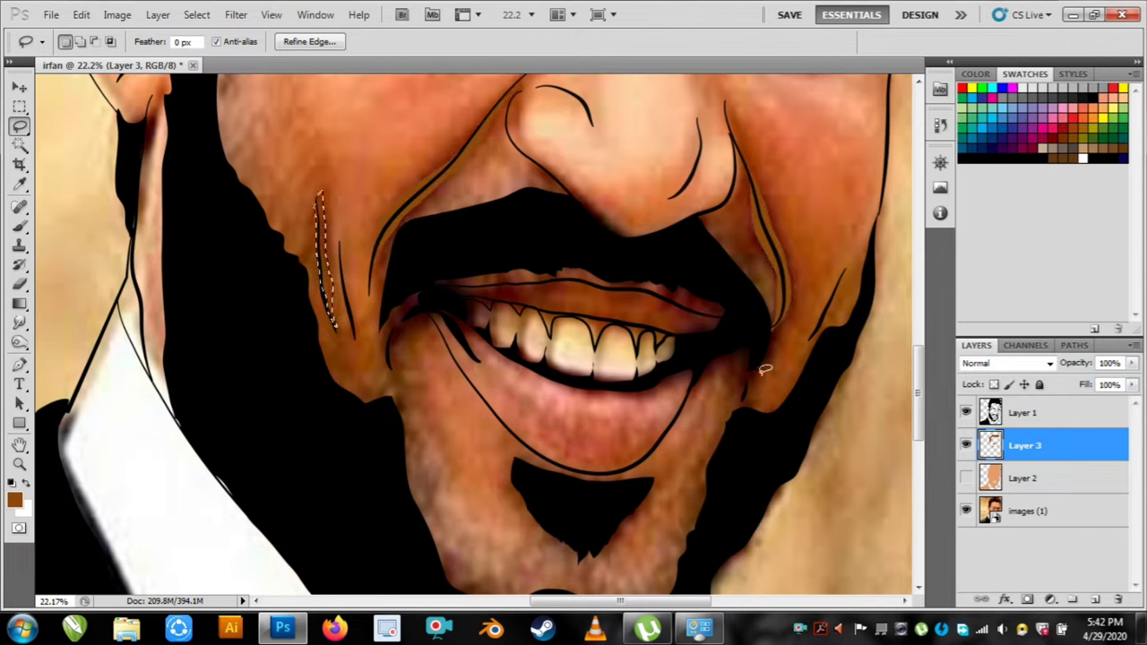
key(alt+BackSpace)
key(ctrl+d)
drag(743, 403, 732, 389)
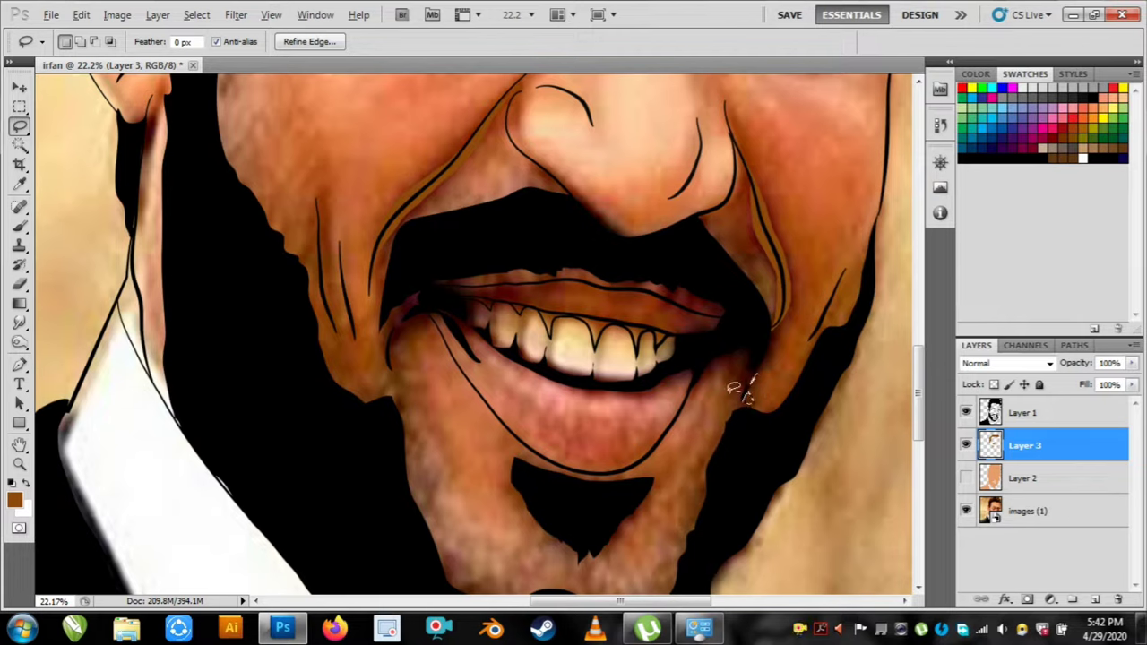
key(ctrl+alt+z)
key(ctrl+alt+z)
key(ctrl+alt+z)
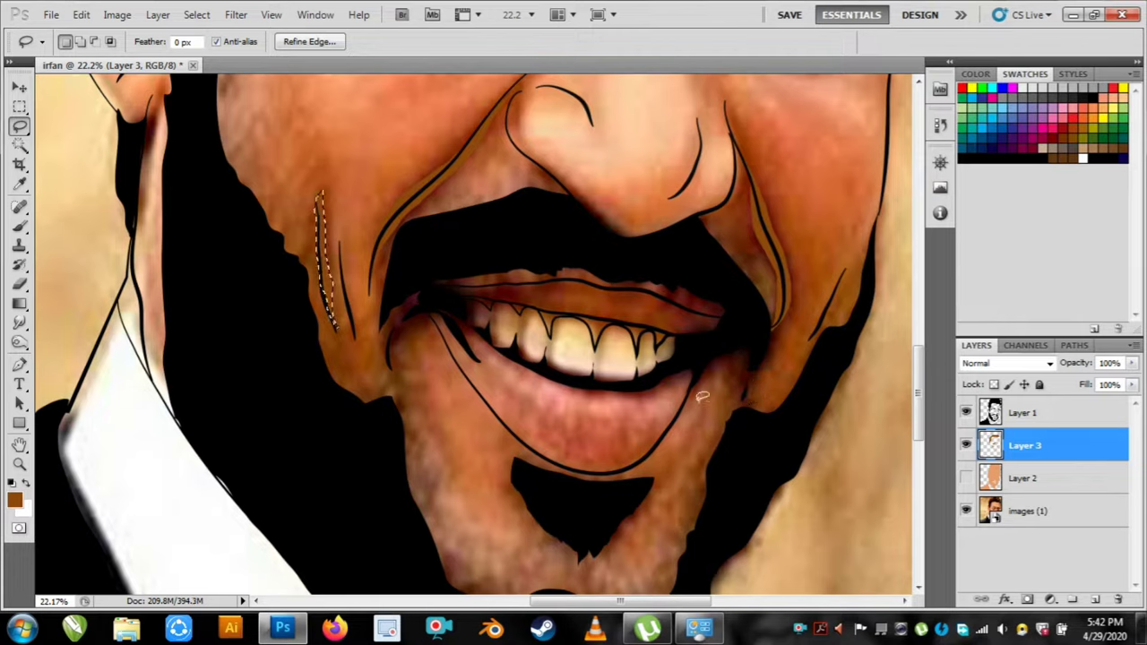
Fill the cheek-crease strip with brown, and preview the flat colours with Layer 2 shown and the photo layer hidden.
key(alt+BackSpace)
key(ctrl+d)
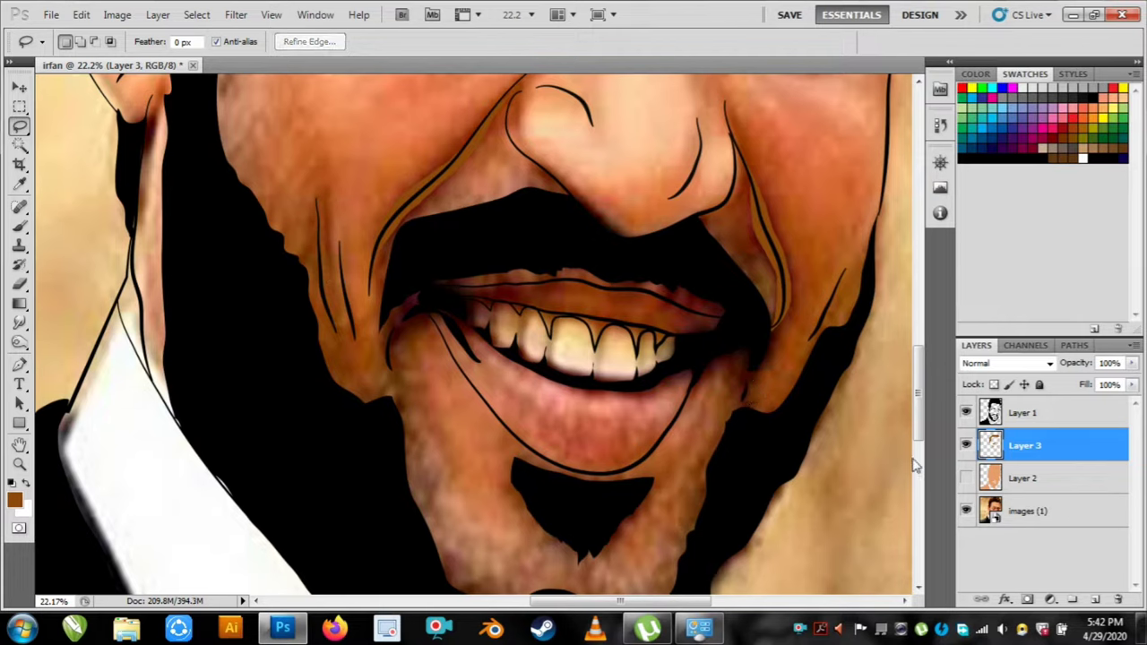
click(966, 478)
scroll(566, 297, down, 2)
key(ctrl+0)
click(965, 512)
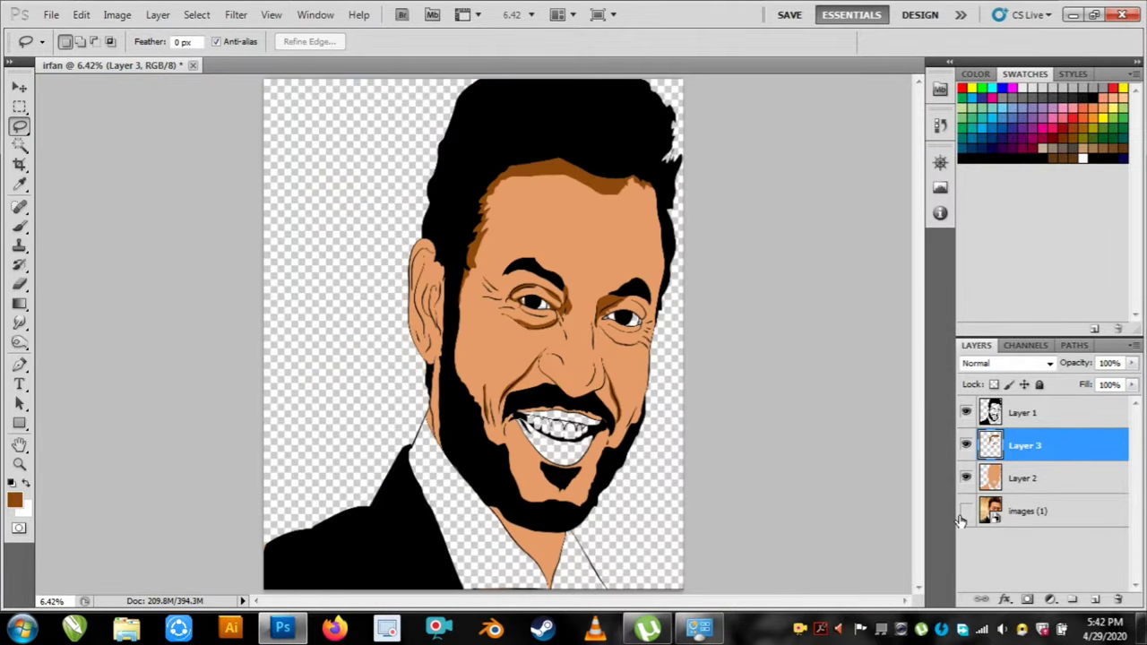
click(965, 512)
click(966, 479)
Fill the shadow at the mouth corner farther from the ear and the jagged strip above the upper lip with brown.
scroll(615, 376, up, 7)
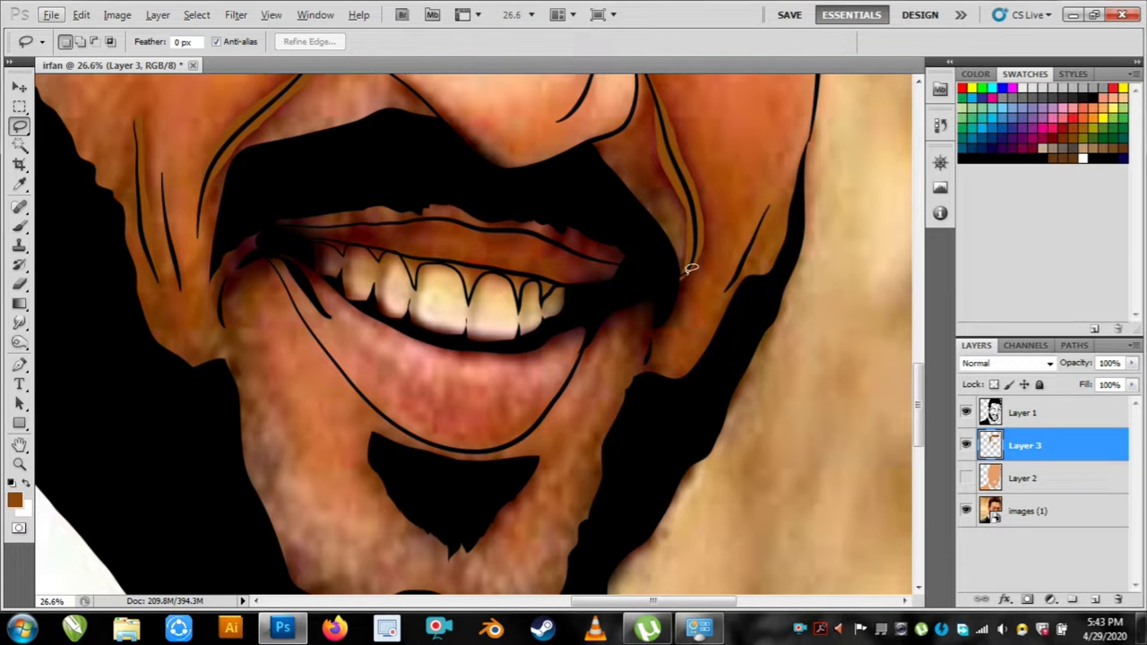
drag(686, 273, 675, 325)
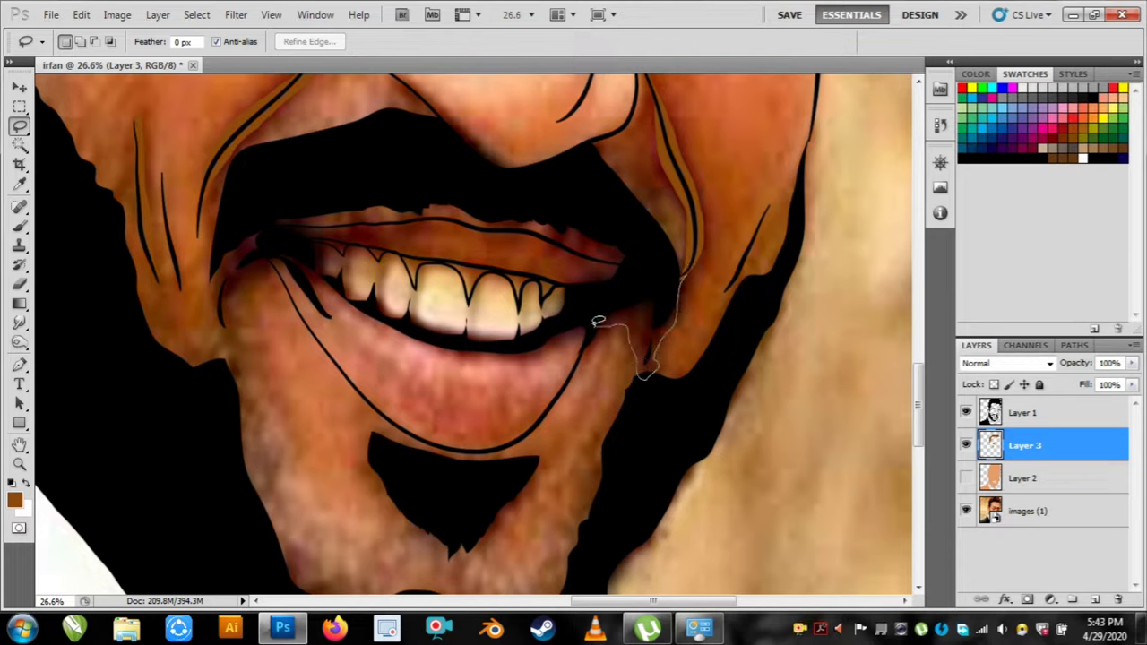
drag(676, 276, 677, 278)
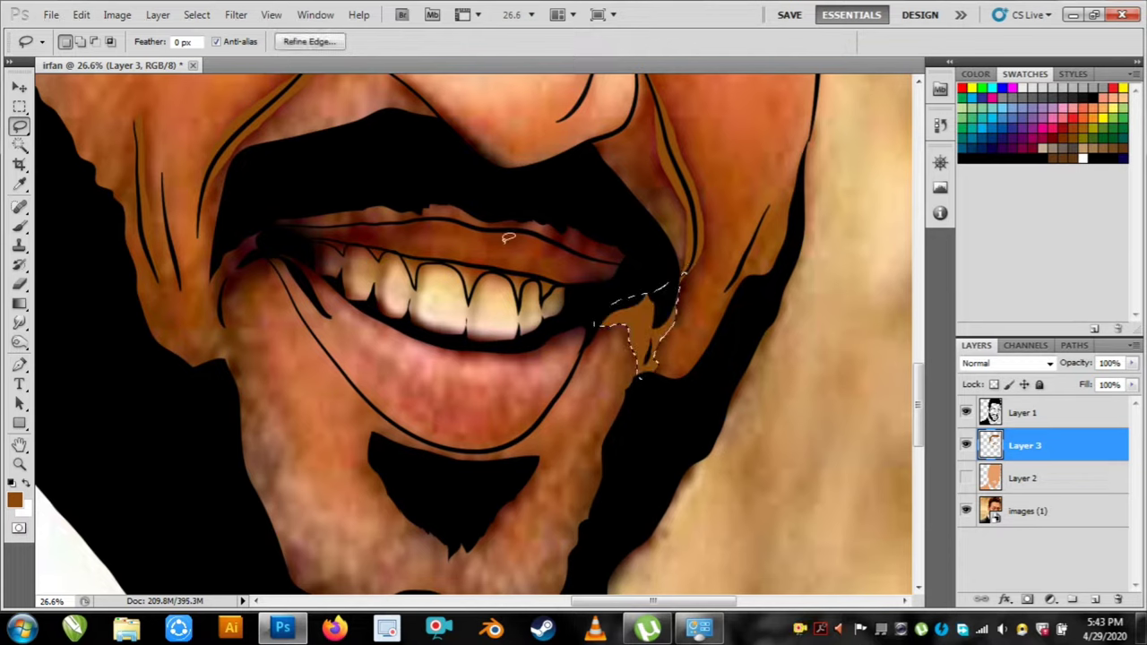
mouse_move(549, 226)
mouse_down()
mouse_move(624, 266)
mouse_move(606, 231)
mouse_move(550, 217)
mouse_up()
key(alt+BackSpace)
key(ctrl+d)
Lasso the shadow at the mouth corner nearer the ear, fill it with brown, and deselect.
mouse_move(250, 266)
mouse_down()
mouse_move(273, 303)
mouse_move(355, 309)
mouse_up()
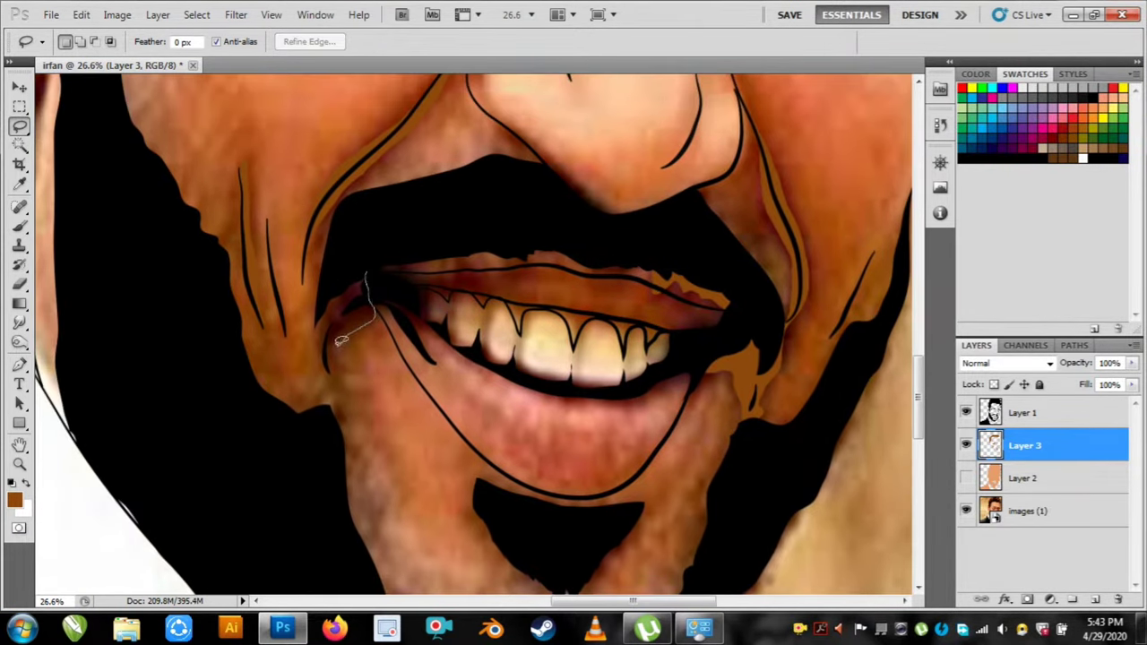
drag(366, 271, 365, 277)
key(alt+BackSpace)
key(ctrl+d)
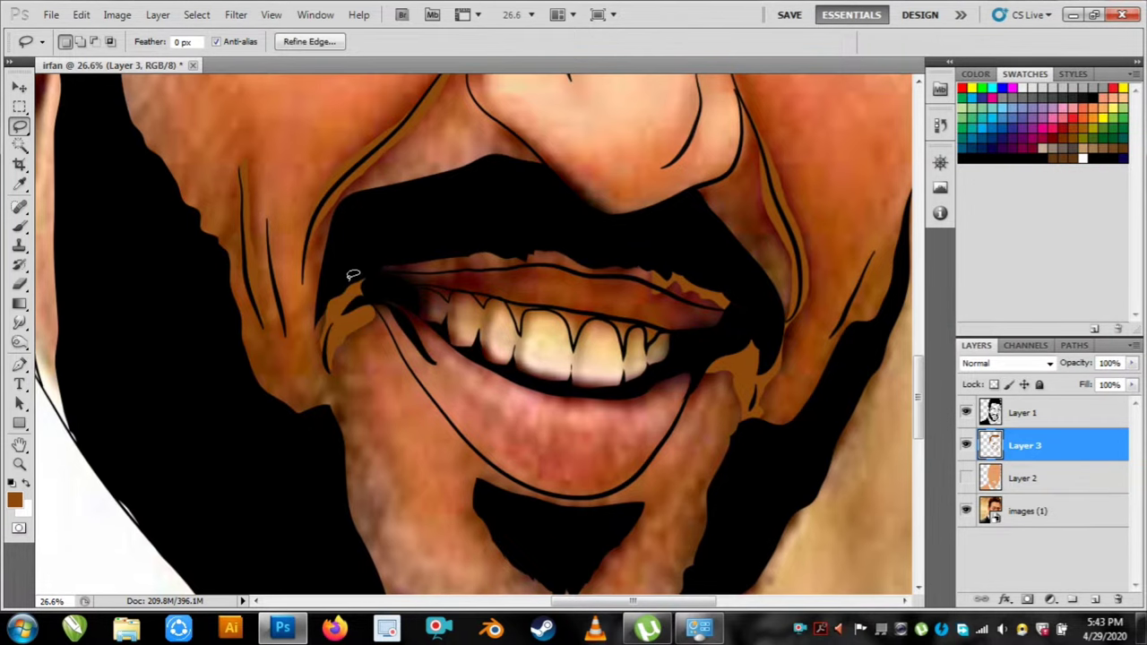
Outline the shadow beneath the eye farther from the ear, following the under-eye bag line, and fill it with brown.
scroll(354, 276, down, 7)
drag(318, 213, 400, 310)
scroll(405, 307, up, 8)
scroll(404, 311, down, 9)
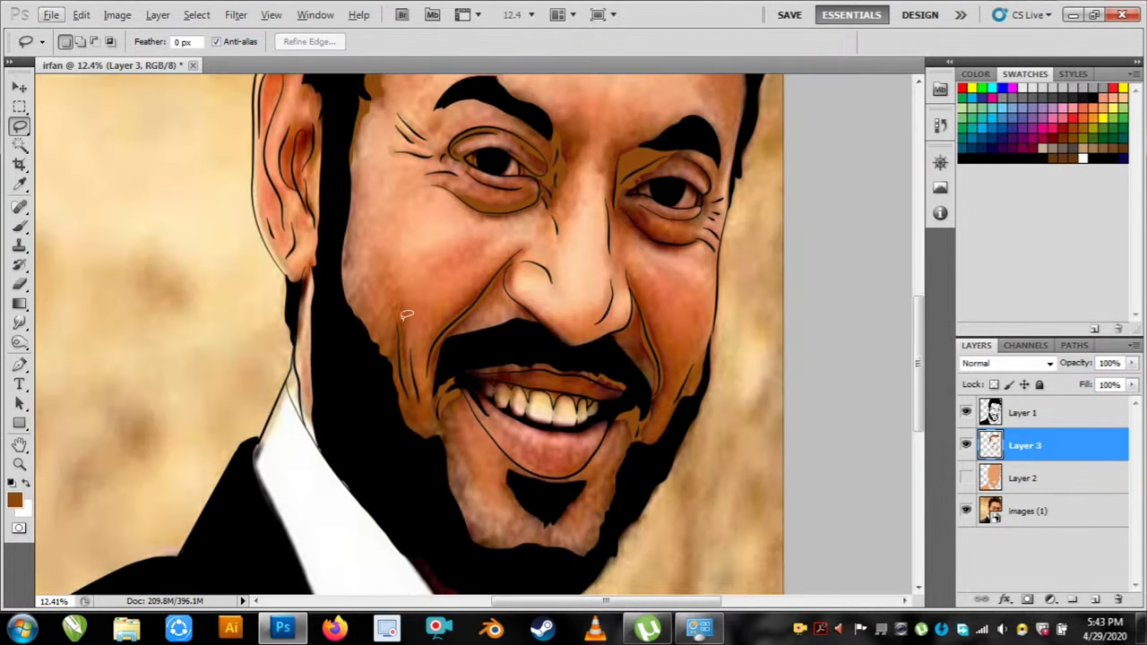
drag(524, 165, 380, 331)
scroll(428, 277, up, 3)
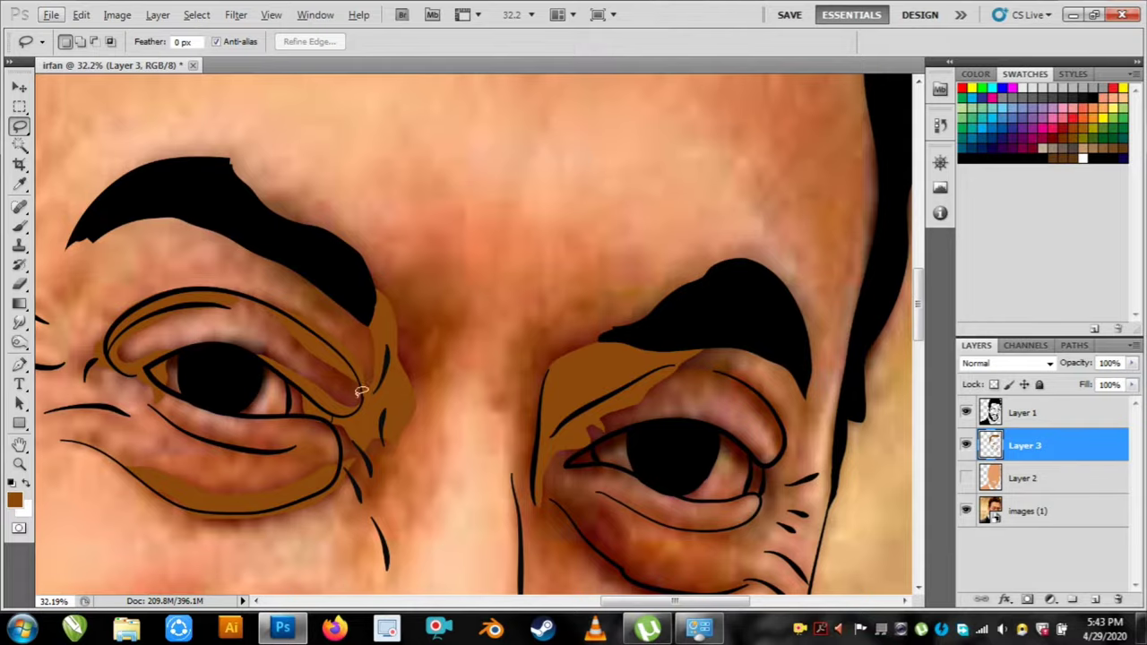
drag(361, 392, 474, 272)
scroll(591, 328, down, 2)
scroll(697, 403, up, 3)
drag(683, 401, 583, 363)
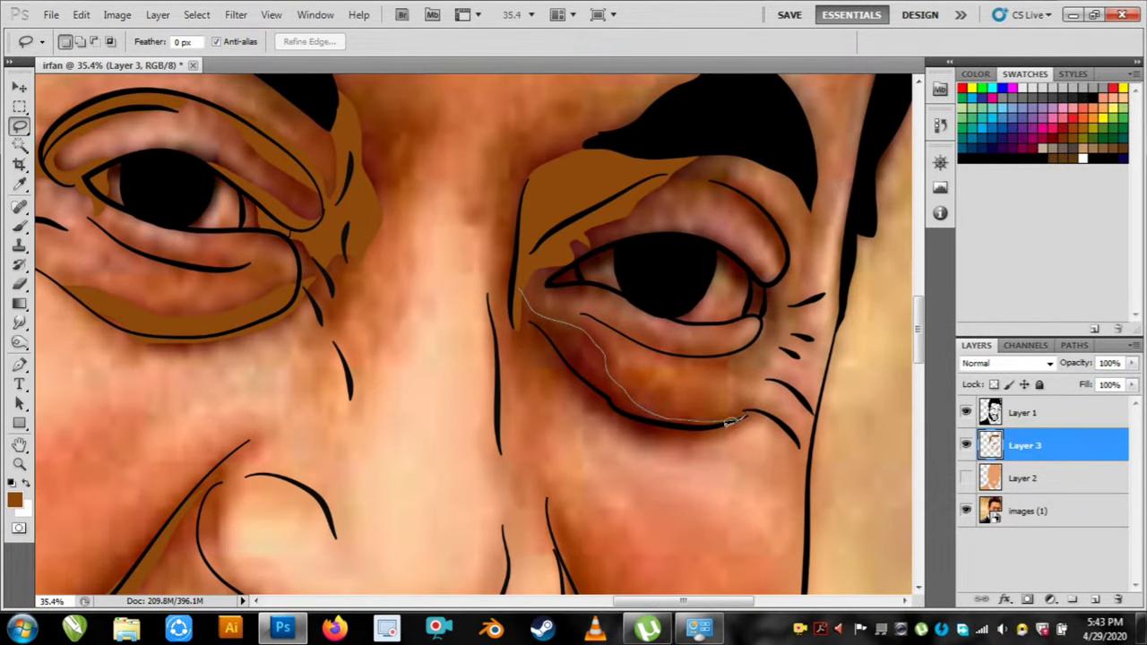
drag(517, 316, 522, 287)
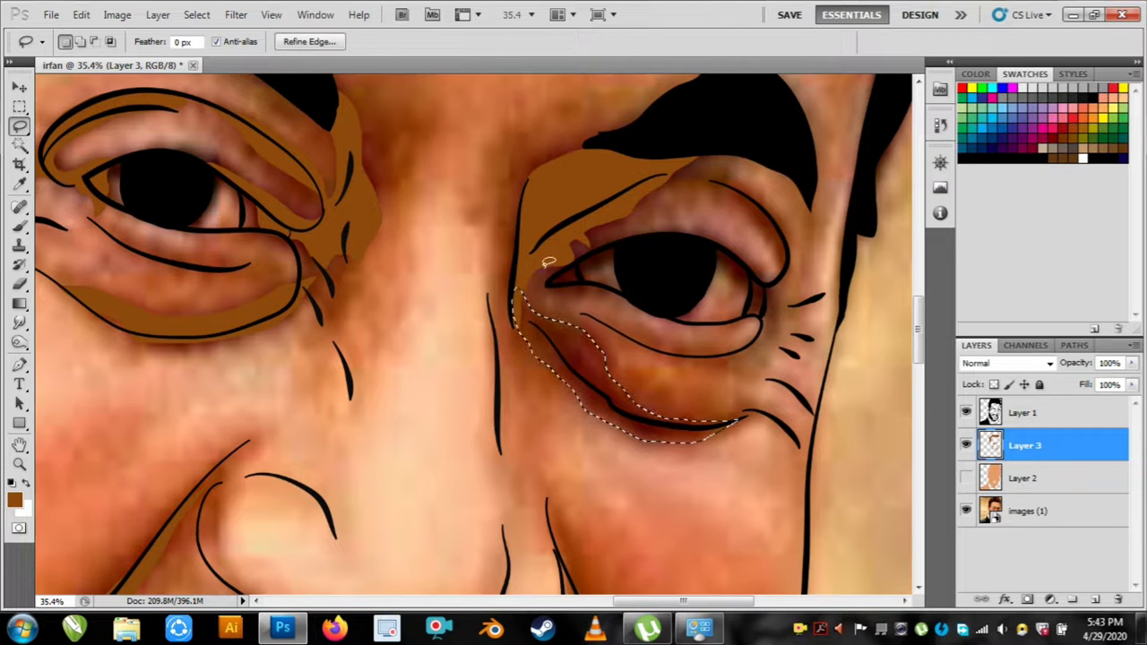
key(alt+BackSpace)
key(ctrl+d)
Fill the outer upper-lid crease of the same eye and the small shadow edge under its eyebrow with brown.
scroll(573, 353, down, 4)
scroll(682, 229, up, 3)
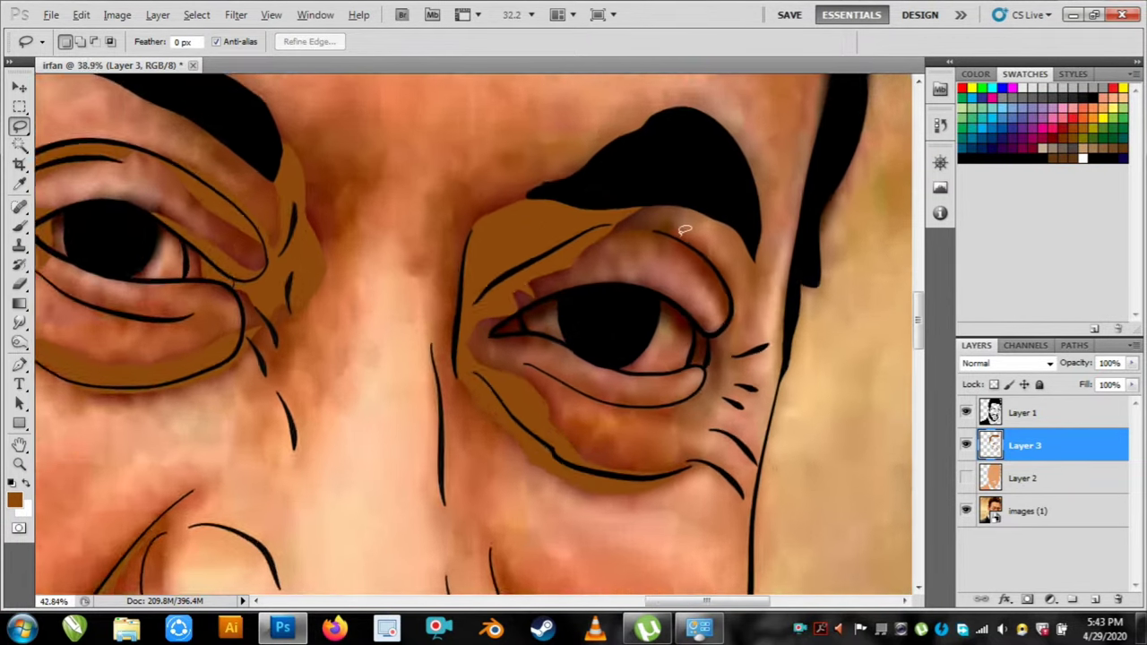
drag(678, 234, 733, 318)
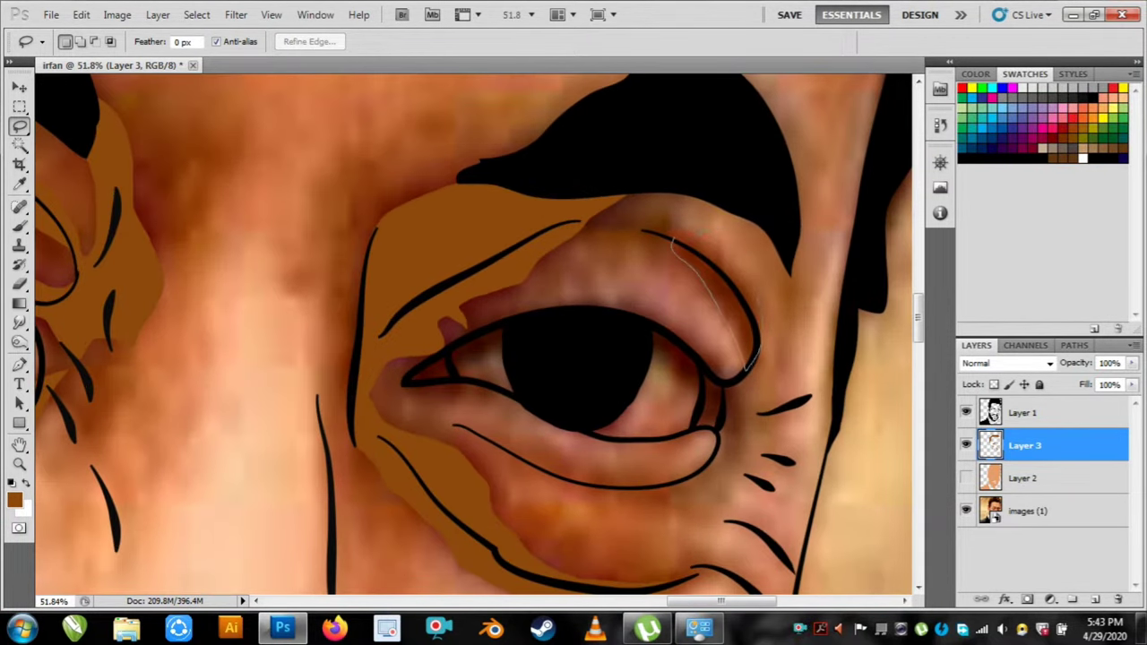
drag(668, 235, 672, 242)
key(alt+BackSpace)
key(ctrl+d)
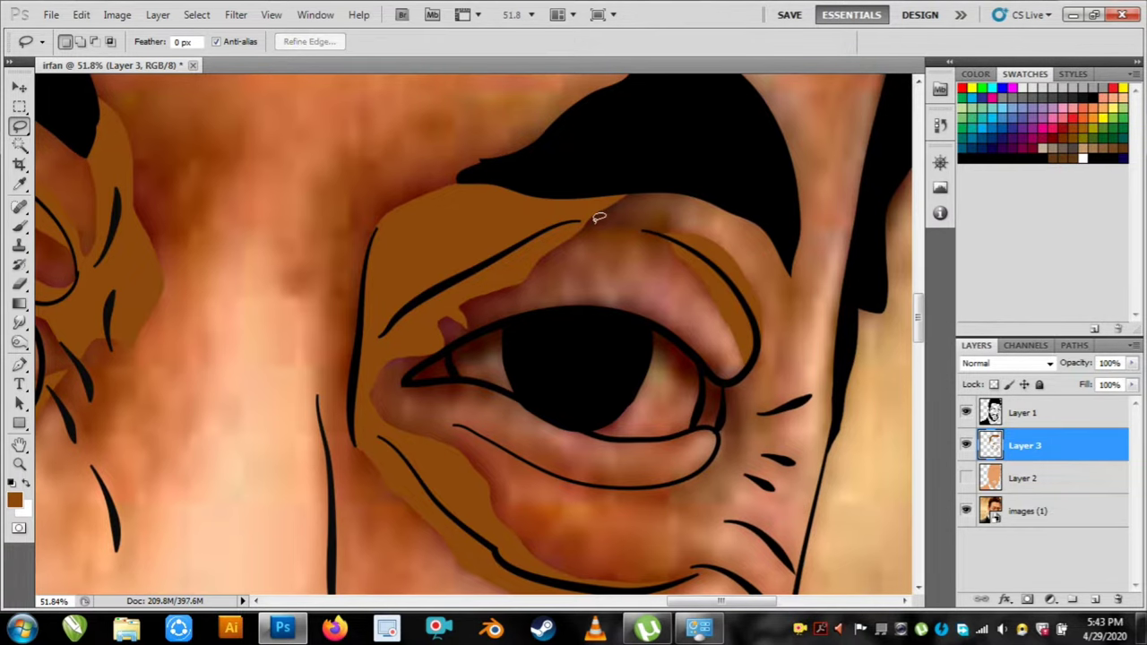
drag(572, 210, 573, 216)
key(alt+BackSpace)
key(ctrl+d)
Preview the shading over Layer 2 with the photo layer hidden, and restore both layers' visibility for tracing.
scroll(585, 217, down, 14)
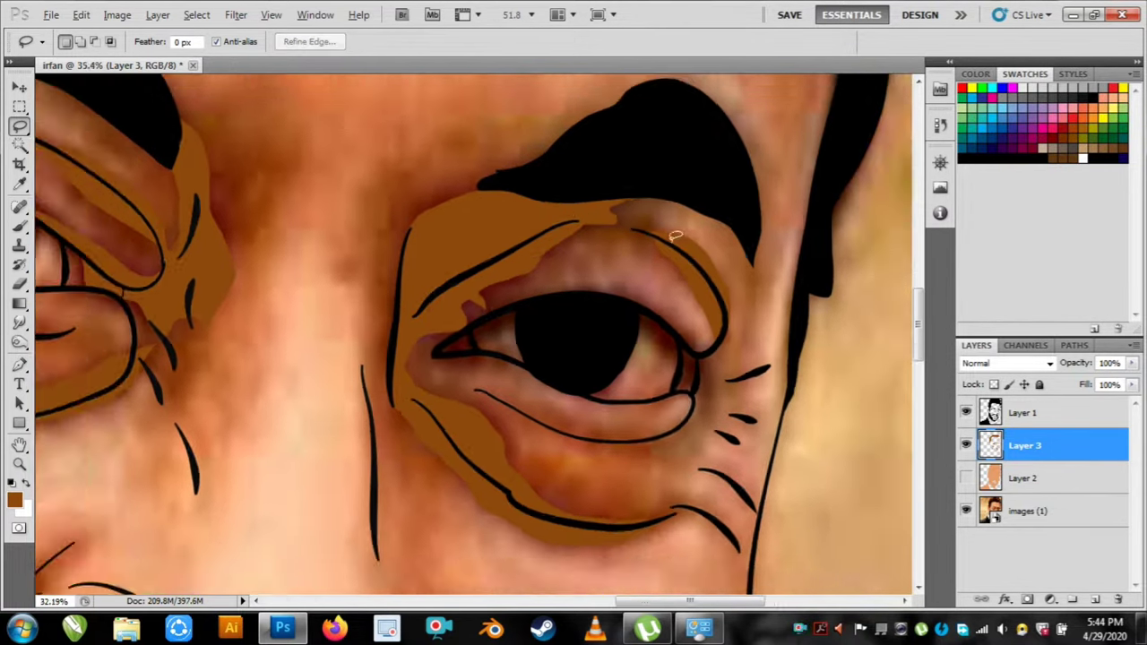
click(967, 510)
click(967, 478)
scroll(812, 367, down, 3)
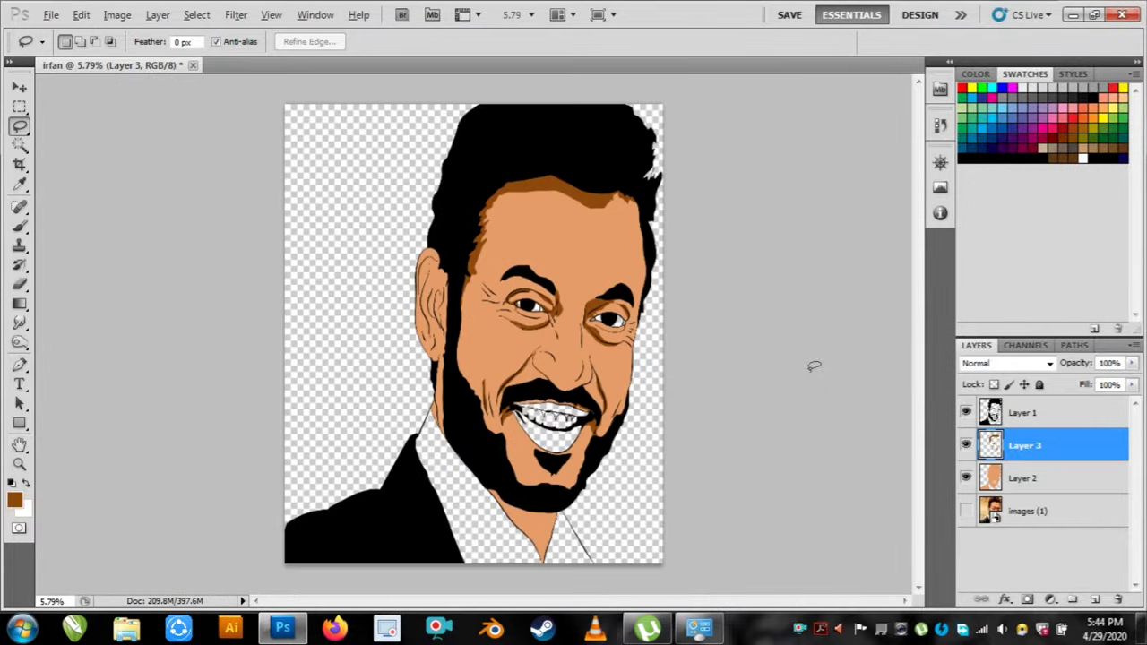
click(966, 509)
click(967, 478)
Lasso the shadow inside the ear's upper rim, fill it with brown on Layer 3, and deselect.
scroll(430, 268, up, 8)
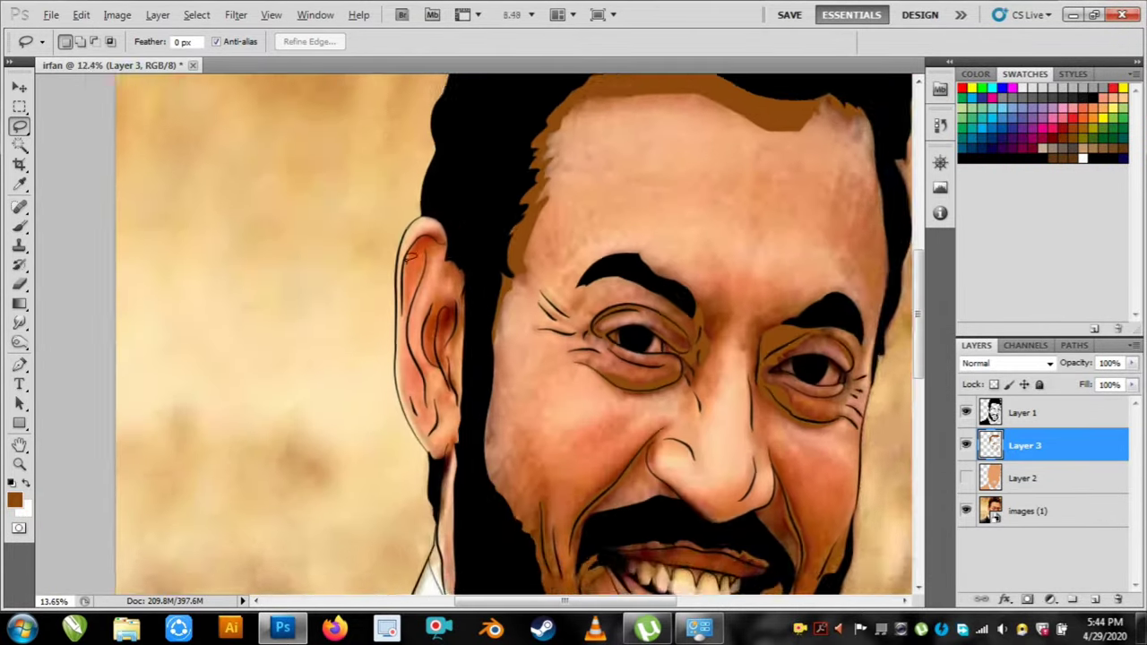
drag(474, 208, 432, 168)
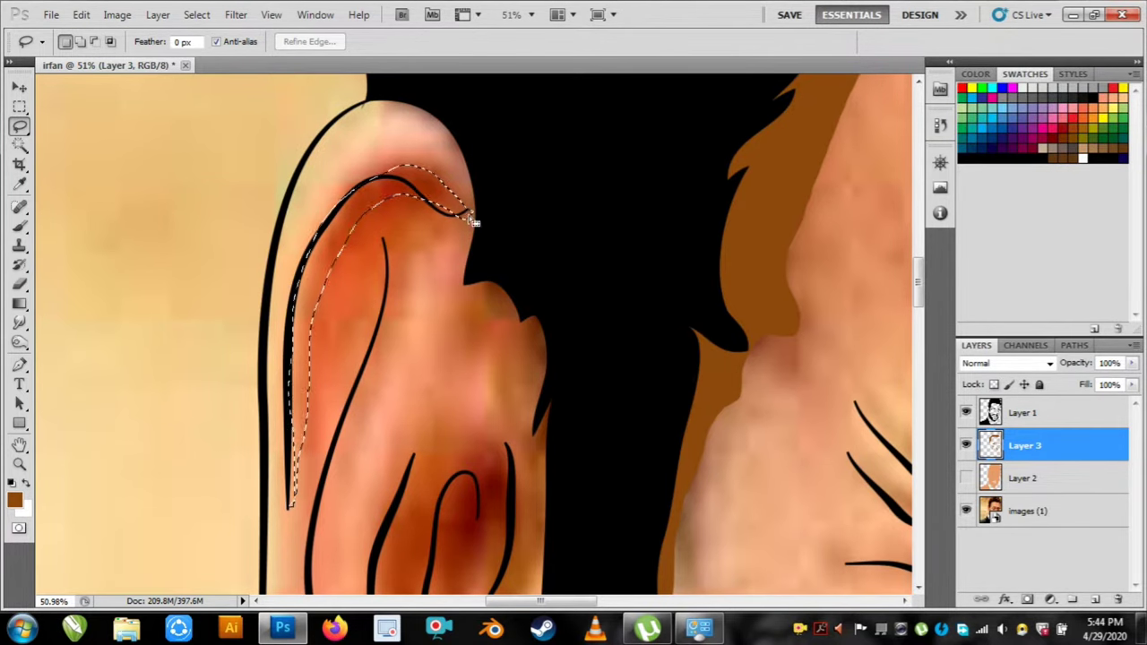
drag(474, 212, 469, 213)
key(alt+BackSpace)
key(ctrl+d)
Fill the dark inner hollow of the ear with brown, extending the shape up to the surrounding black contour lines.
mouse_move(409, 269)
mouse_down()
mouse_move(459, 150)
mouse_move(454, 105)
mouse_up()
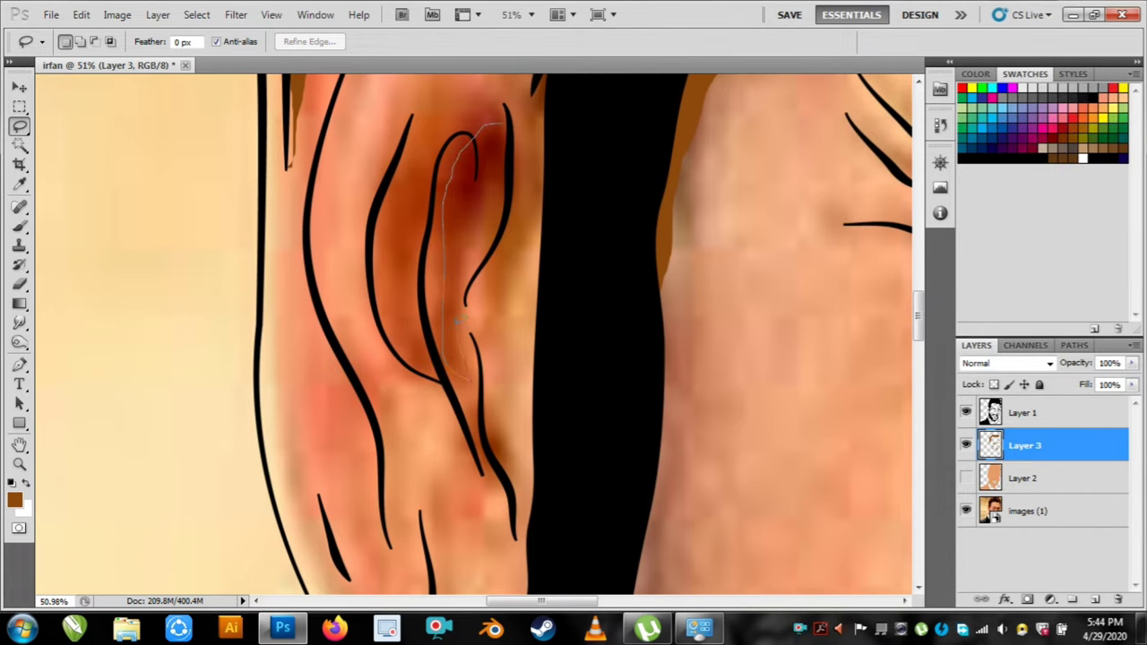
drag(507, 123, 510, 123)
key(alt+BackSpace)
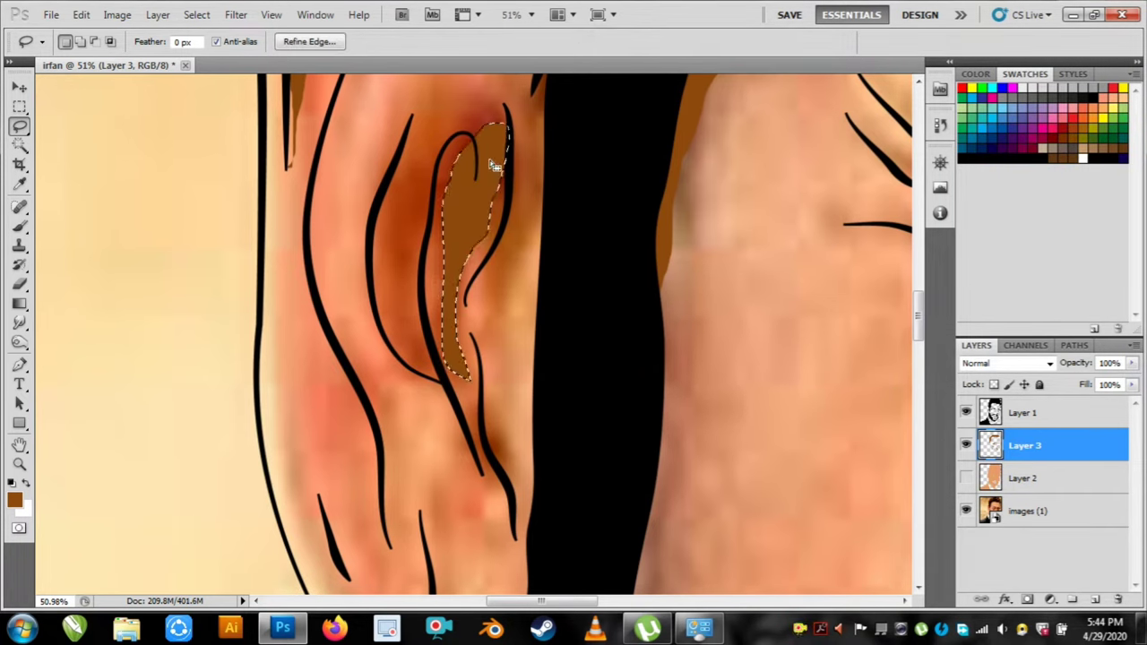
key(ctrl+d)
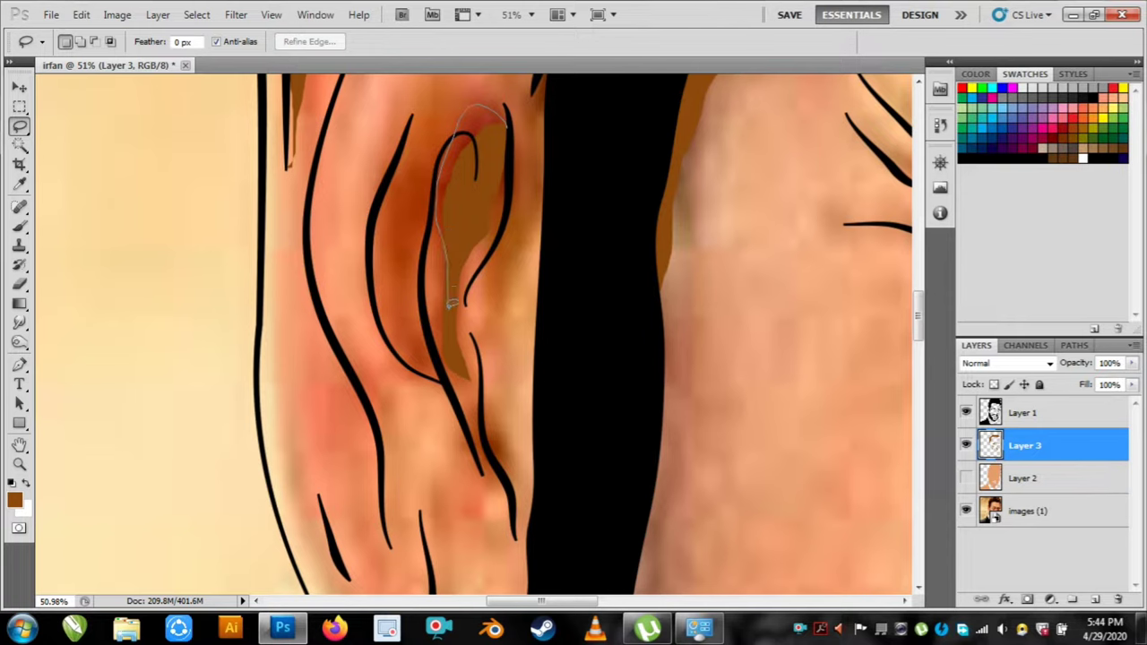
drag(507, 132, 507, 130)
key(alt+BackSpace)
key(ctrl+d)
Lasso the small shadow beside the lower inner-ear line, fill it with brown, and deselect.
drag(521, 348, 507, 263)
drag(470, 333, 469, 333)
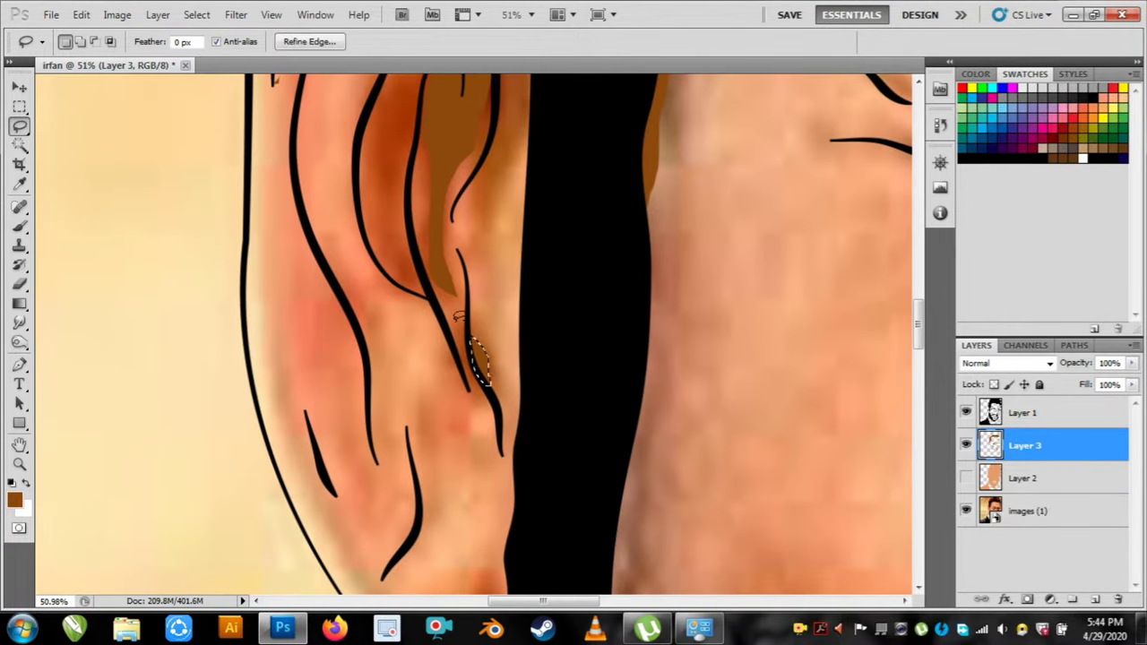
key(alt+BackSpace)
key(ctrl+d)
Outline the shadow strip between the earlobe and the beard, running down the neck, and fill it with brown.
drag(514, 386, 567, 191)
drag(558, 397, 554, 200)
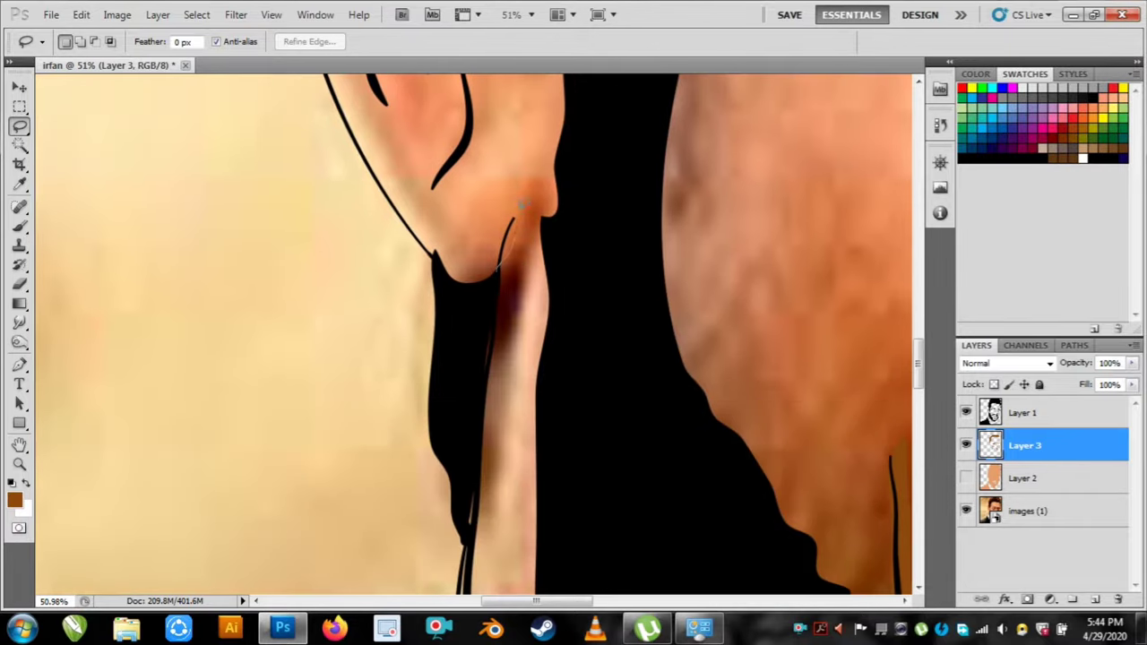
drag(500, 269, 537, 192)
key(alt+BackSpace)
key(ctrl+d)
Lasso the shadow at the ear's upper front edge, next to the sideburn, and fill it with brown.
scroll(476, 154, down, 4)
scroll(475, 154, up, 2)
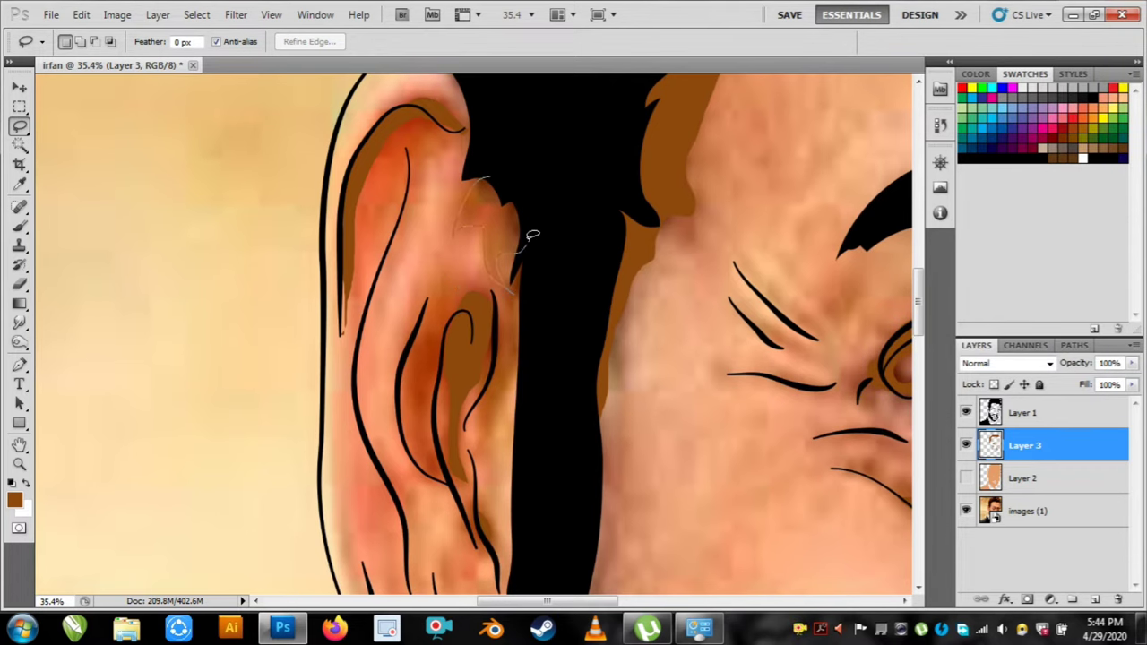
drag(533, 234, 520, 165)
key(alt+BackSpace)
key(ctrl+d)
Fill the small shadow between the moustache and the nostril nearer the ear with brown, and deselect.
scroll(518, 170, down, 3)
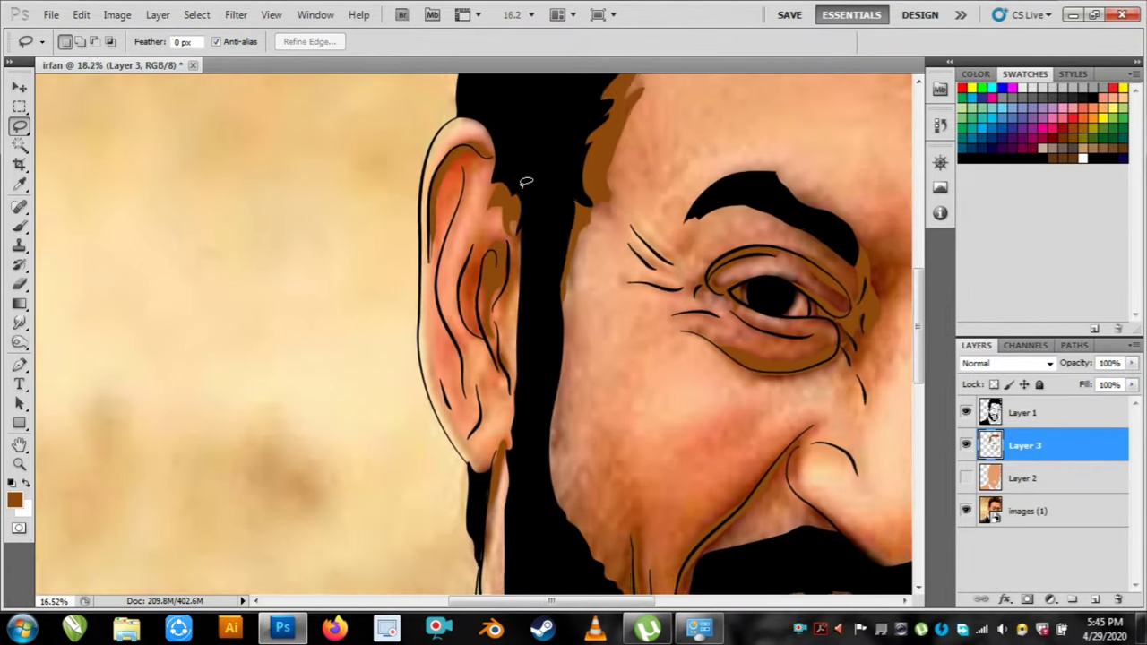
drag(560, 305, 513, 181)
drag(795, 374, 510, 245)
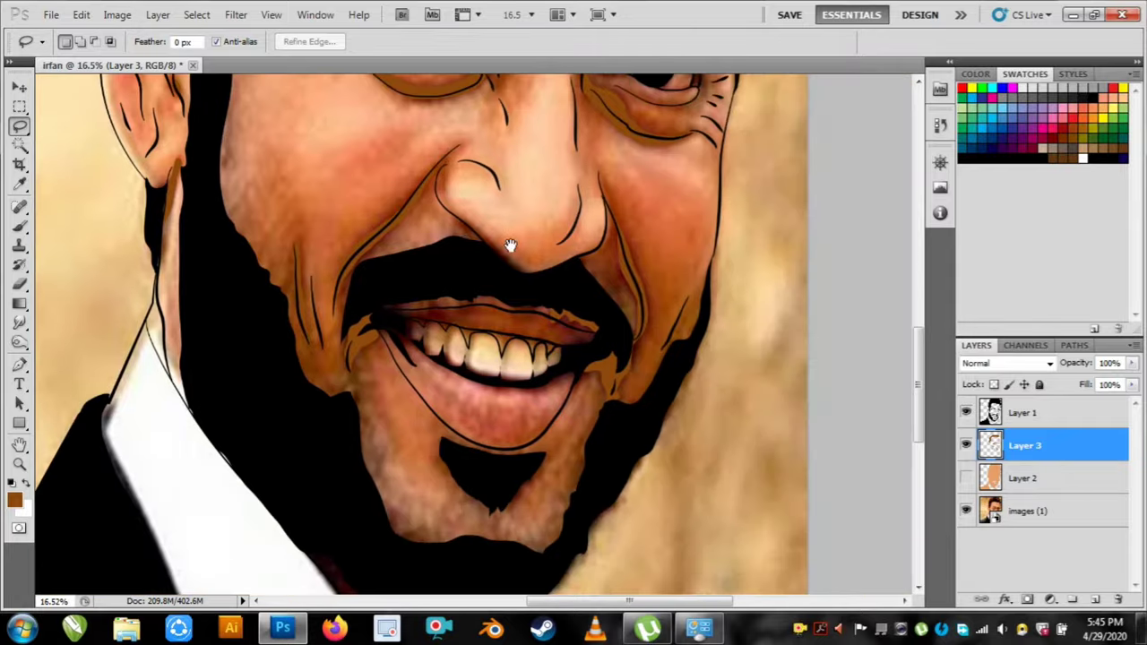
scroll(472, 222, up, 3)
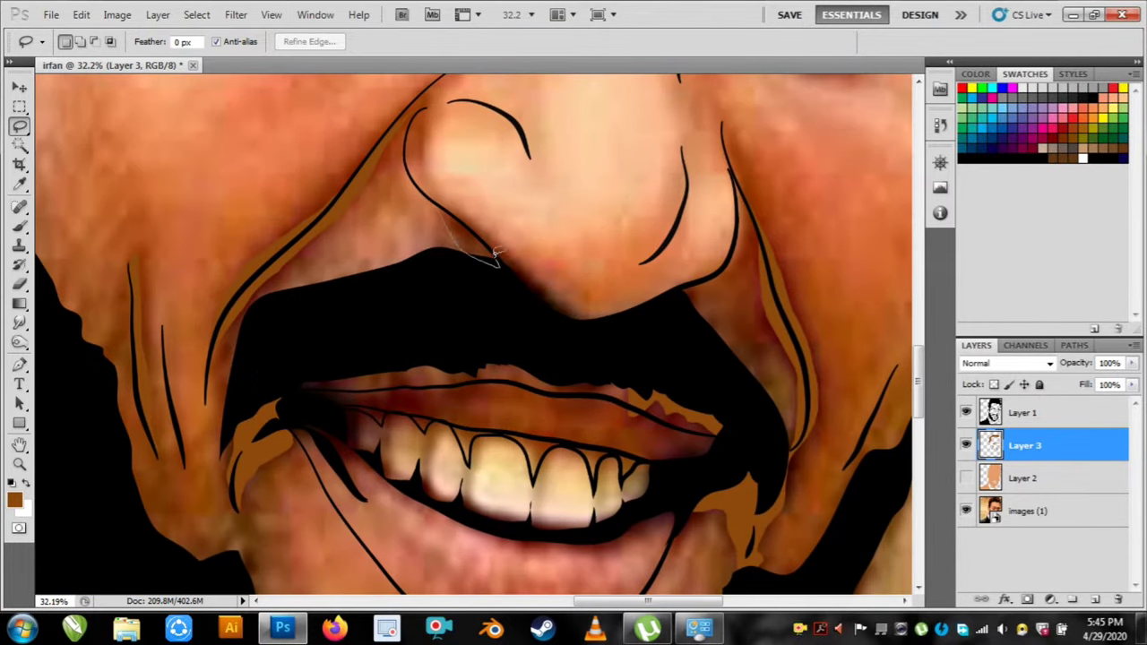
drag(475, 225, 448, 219)
key(alt+BackSpace)
key(ctrl+d)
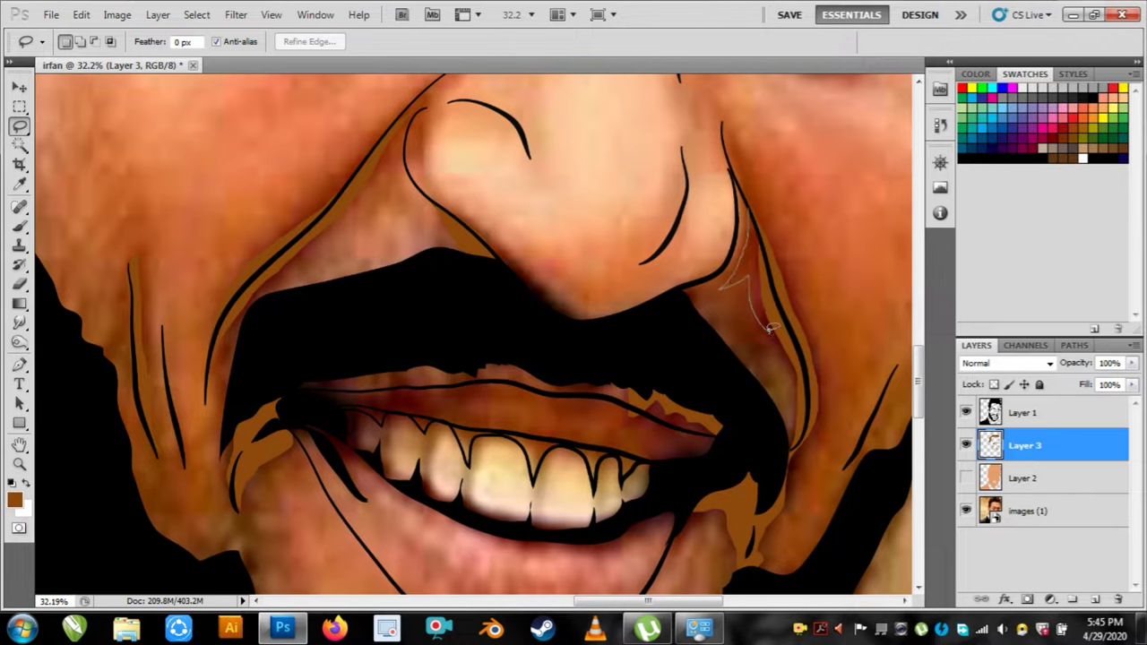
Lasso the shadow between the farther nostril and its smile line, fill it with brown, and deselect.
drag(758, 209, 579, 280)
key(alt+BackSpace)
key(ctrl+d)
Outline the tapering shadow on the side of the nose below the farther eye's inner corner and fill it with brown.
scroll(768, 281, down, 2)
scroll(551, 185, up, 3)
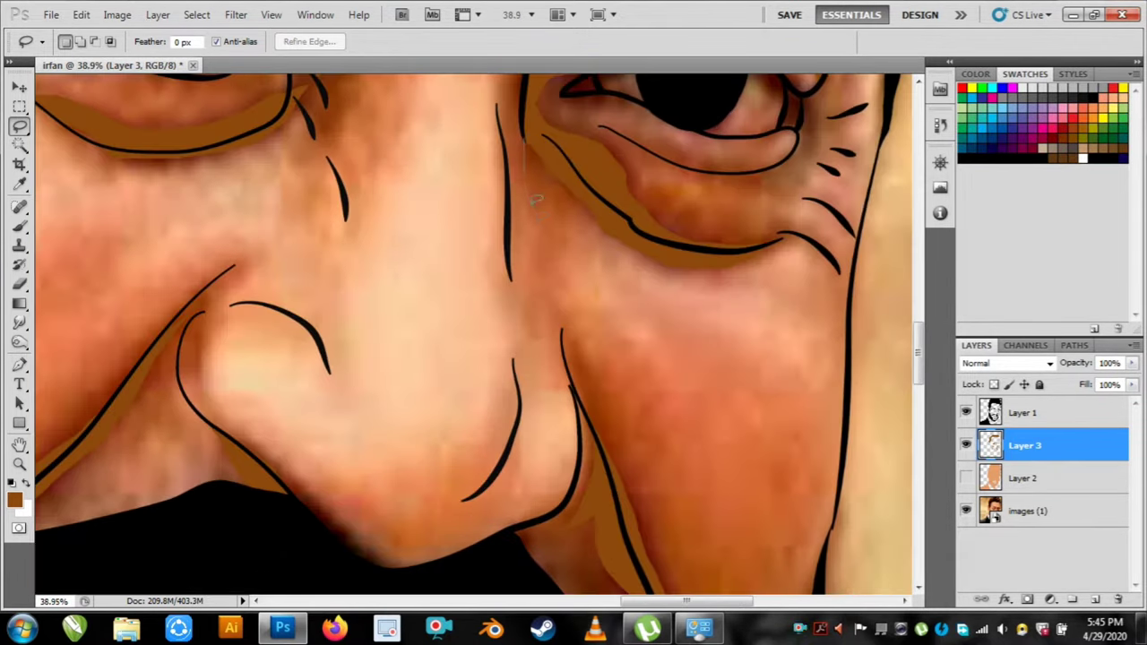
drag(544, 139, 525, 139)
key(alt+BackSpace)
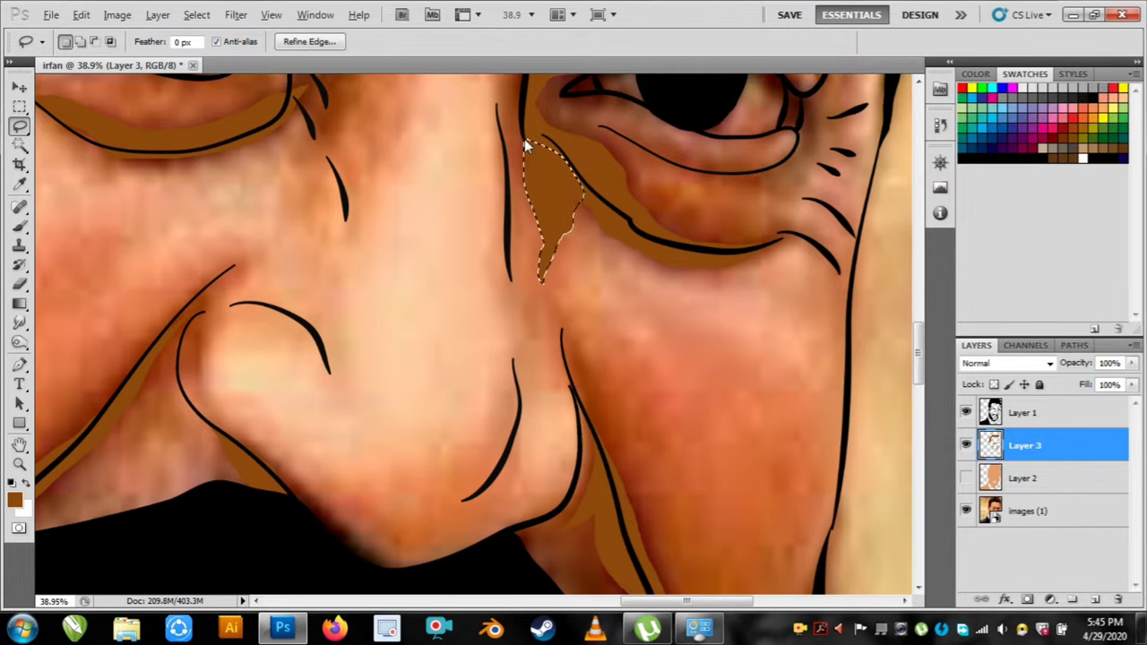
scroll(526, 137, down, 3)
key(ctrl+d)
Lasso the neck shadow between the beard's underside and the shirt collar, and fill it with brown.
scroll(520, 144, down, 2)
mouse_move(413, 207)
mouse_down()
mouse_move(490, 308)
mouse_move(608, 370)
mouse_up()
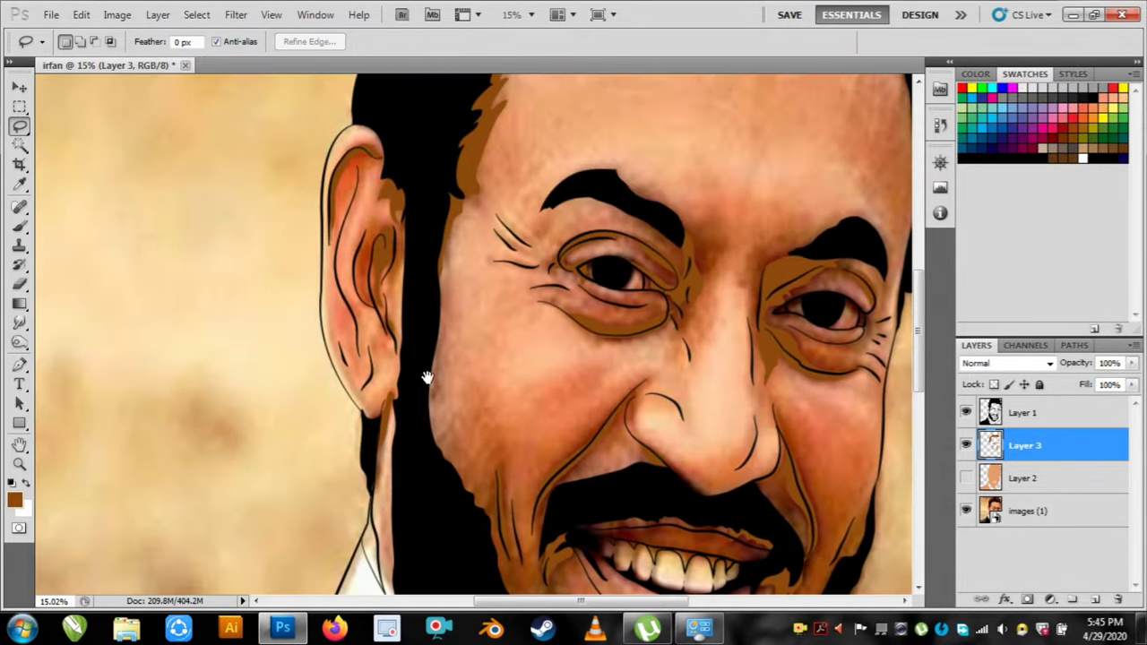
drag(429, 379, 419, 175)
drag(516, 556, 494, 335)
scroll(602, 374, up, 7)
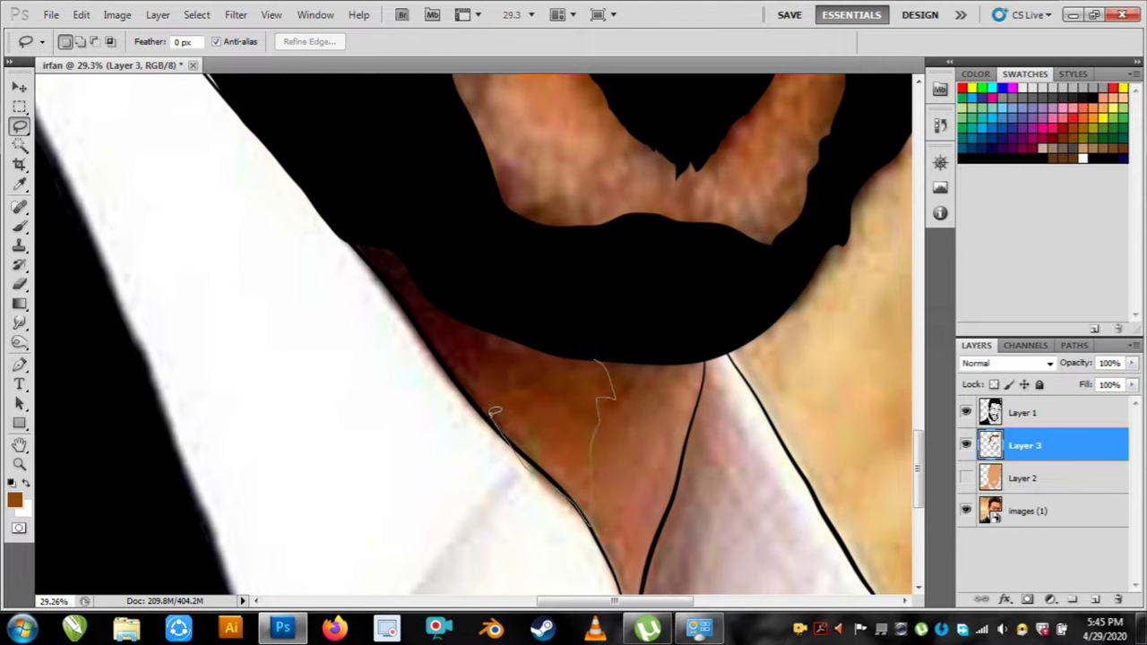
drag(411, 308, 410, 306)
drag(346, 236, 459, 300)
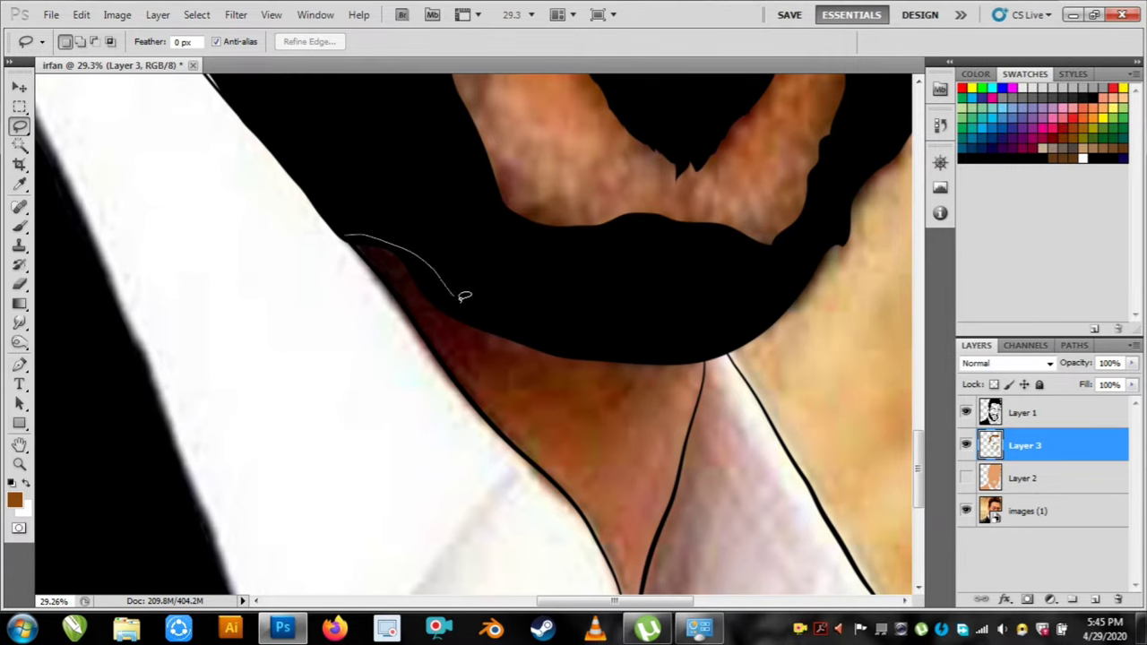
drag(591, 348, 487, 357)
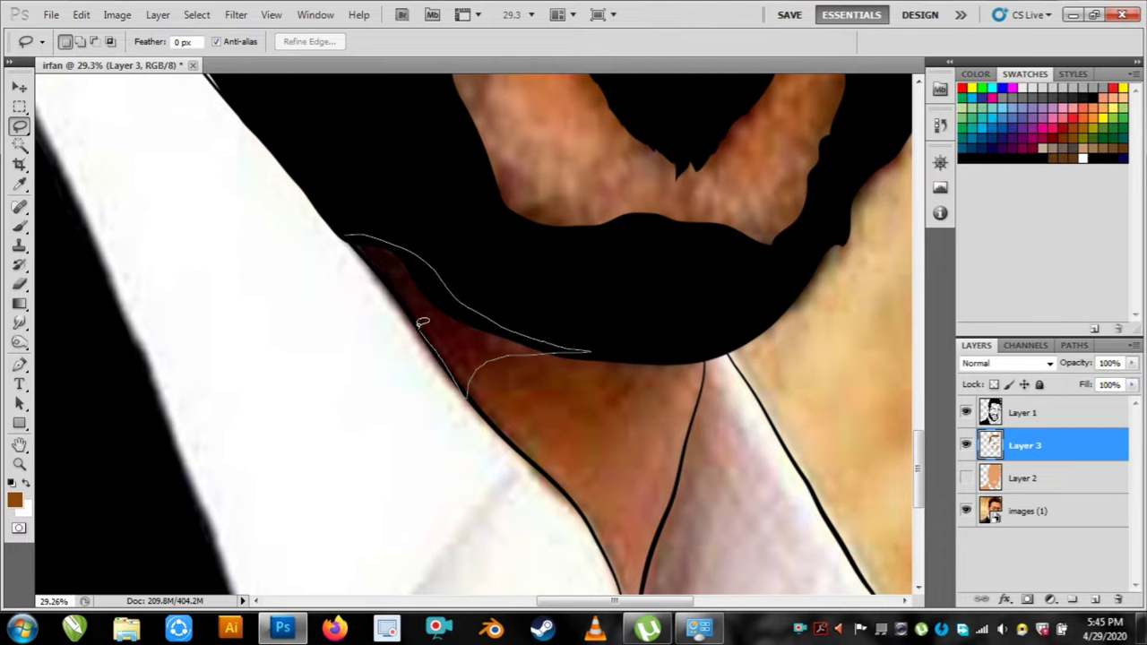
drag(382, 269, 350, 238)
key(alt+BackSpace)
Check the brown shading against the flat skin of Layer 2 without the photo, and return to the photo view.
scroll(750, 374, down, 5)
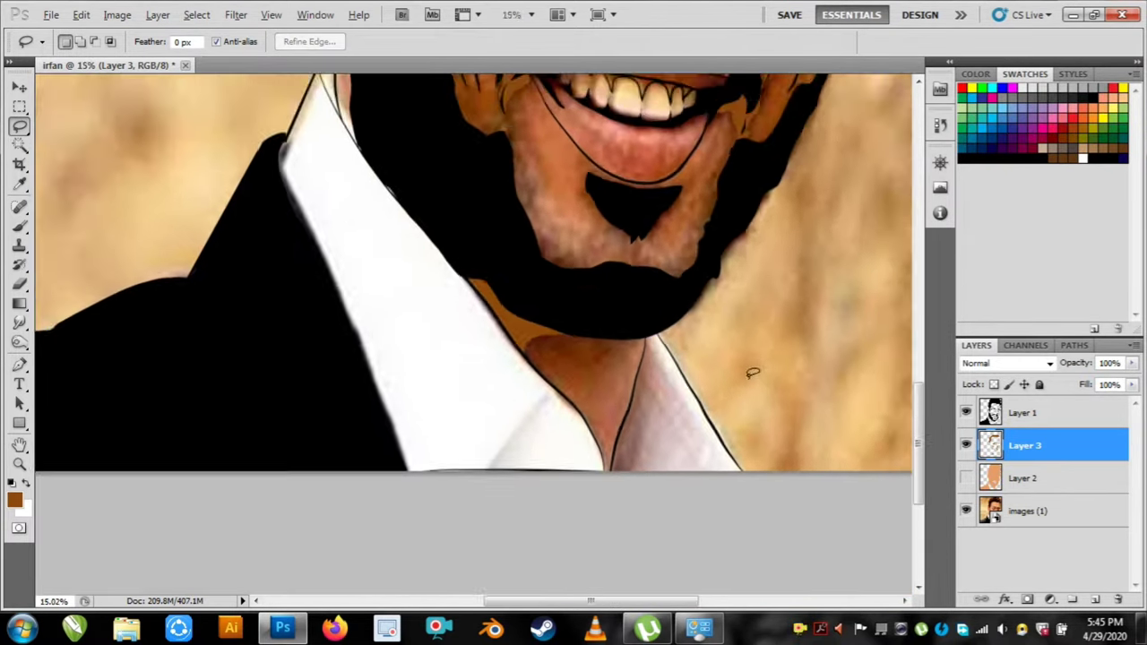
drag(708, 339, 547, 457)
click(965, 480)
click(965, 512)
mouse_move(543, 262)
mouse_down()
mouse_move(474, 388)
mouse_move(500, 338)
mouse_up()
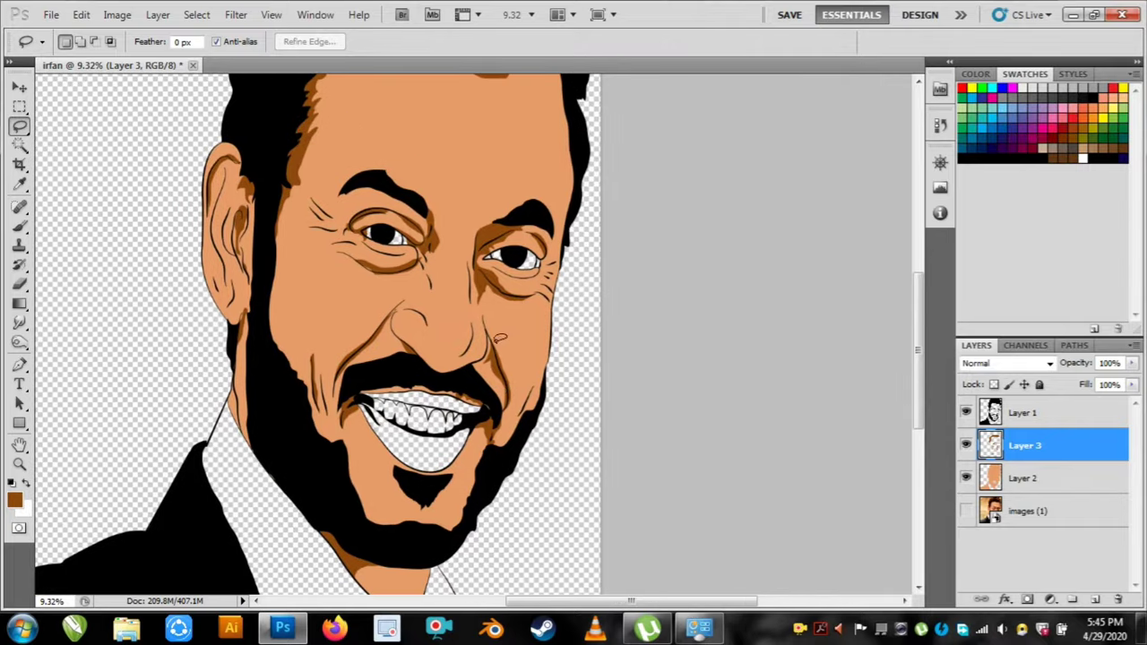
click(966, 511)
click(966, 478)
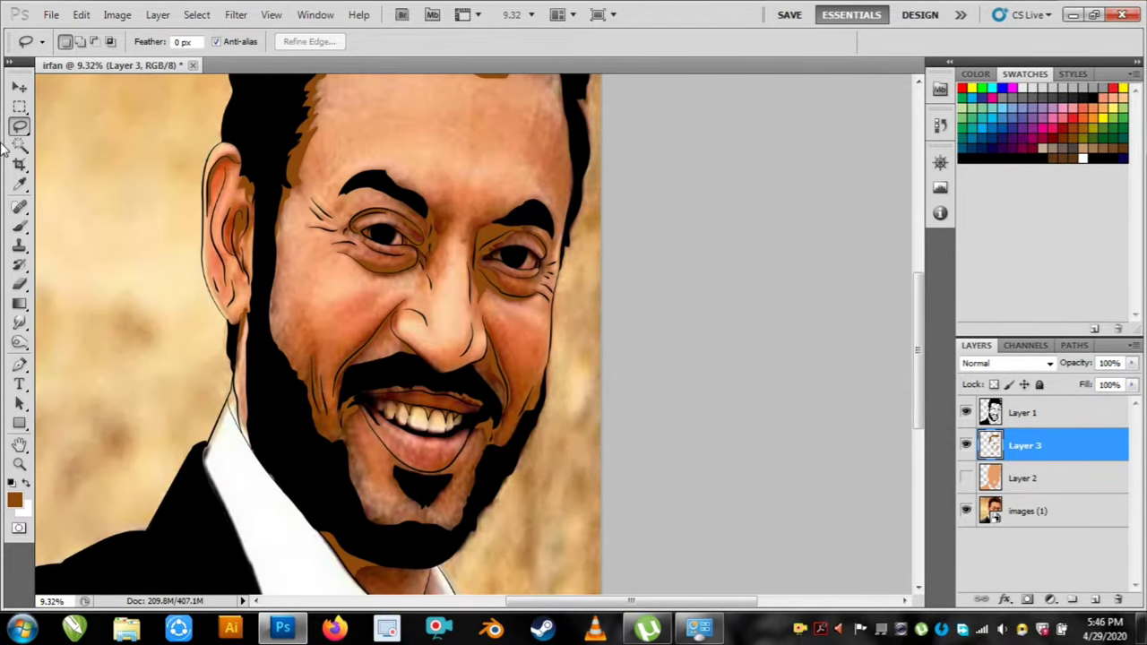
Sample a salmon skin tone from the photo around the eye nearer the ear as the foreground colour.
click(19, 184)
click(372, 291)
mouse_move(372, 291)
mouse_down()
mouse_move(453, 184)
mouse_move(450, 205)
mouse_move(455, 177)
mouse_move(349, 251)
mouse_up()
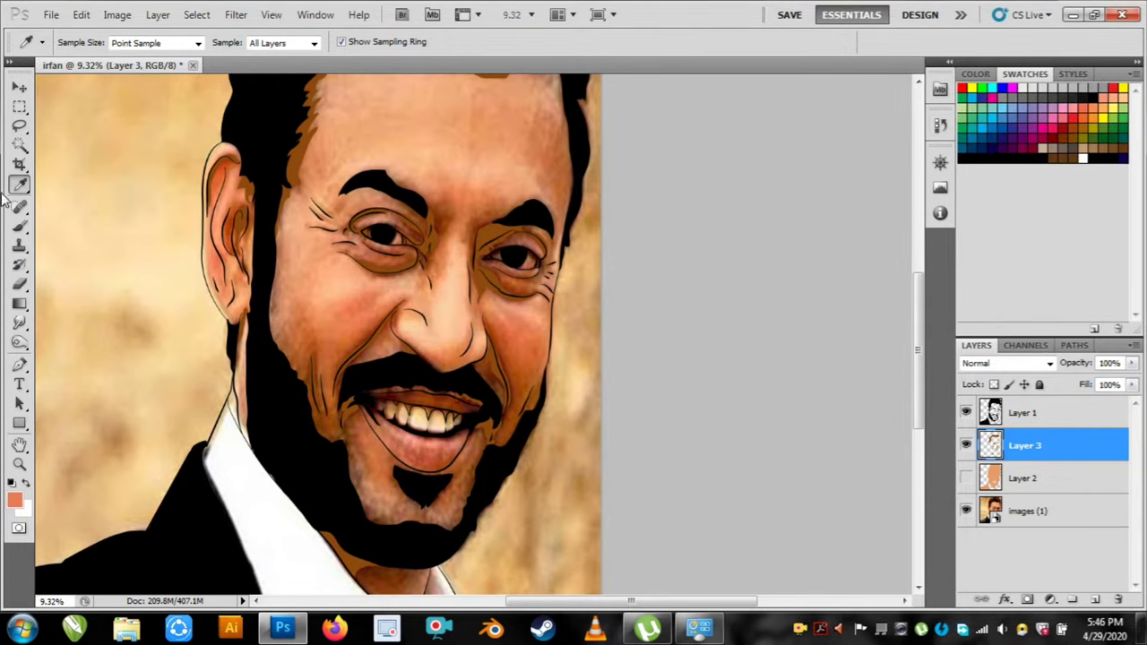
Switch to the Lasso tool, create a new layer, and place it between Layer 3 and Layer 2.
key(l)
drag(422, 179, 391, 287)
scroll(493, 244, up, 6)
scroll(172, 282, up, 2)
drag(157, 309, 235, 357)
click(1095, 599)
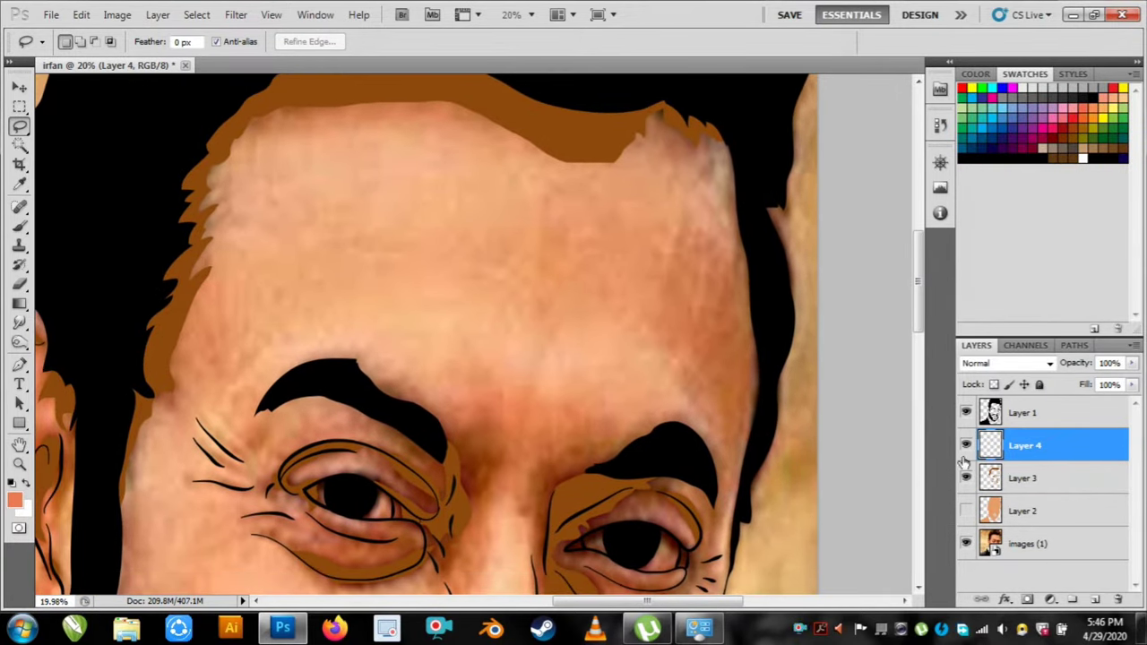
drag(1016, 448, 1029, 489)
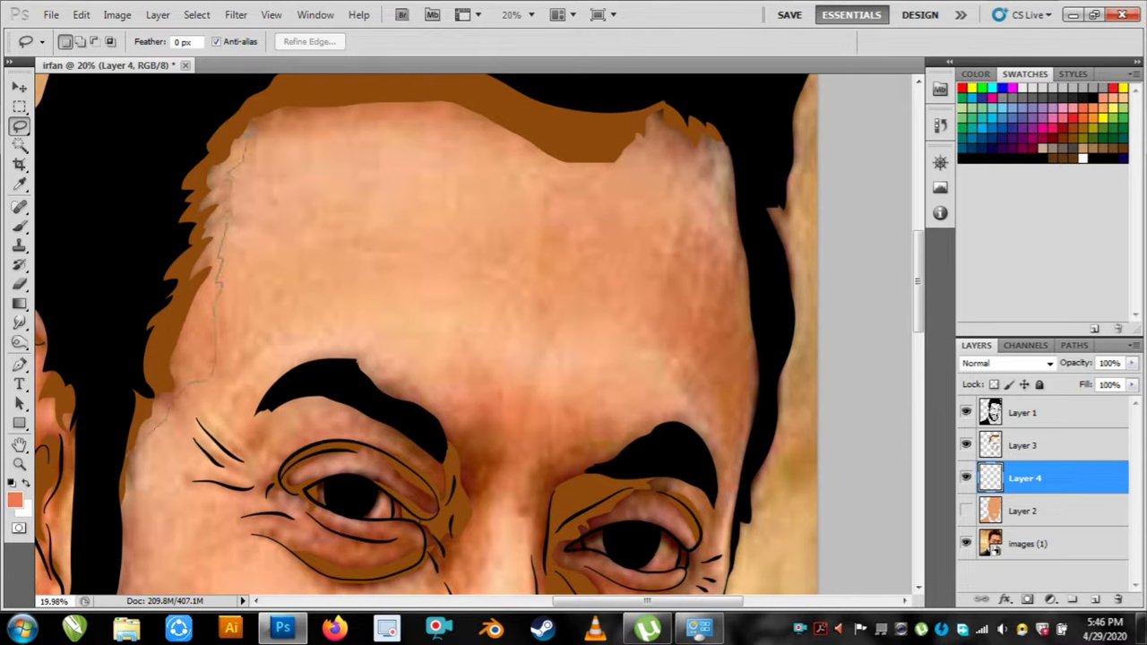
Lasso the midtone area along the hairline at the temple nearer the ear, fill it with salmon, and deselect.
mouse_move(243, 128)
mouse_down()
mouse_move(141, 243)
mouse_move(107, 459)
mouse_up()
key(alt+BackSpace)
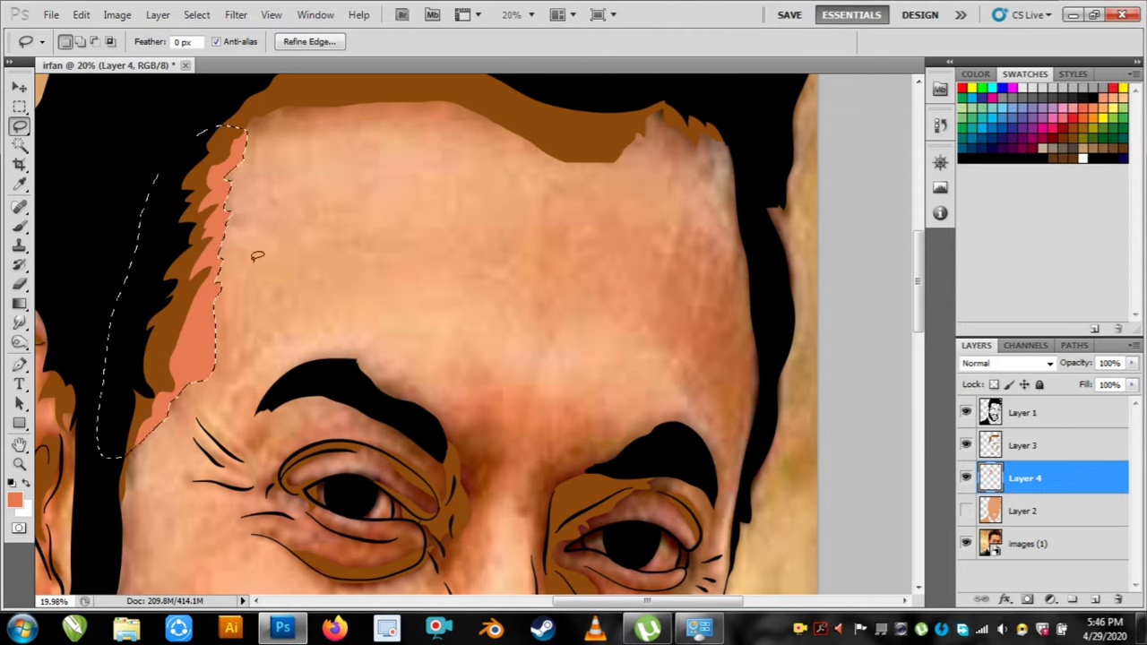
key(ctrl+d)
Outline a thin midtone band under the brown shadow along the forehead's top hairline and fill it with salmon.
drag(582, 185, 496, 230)
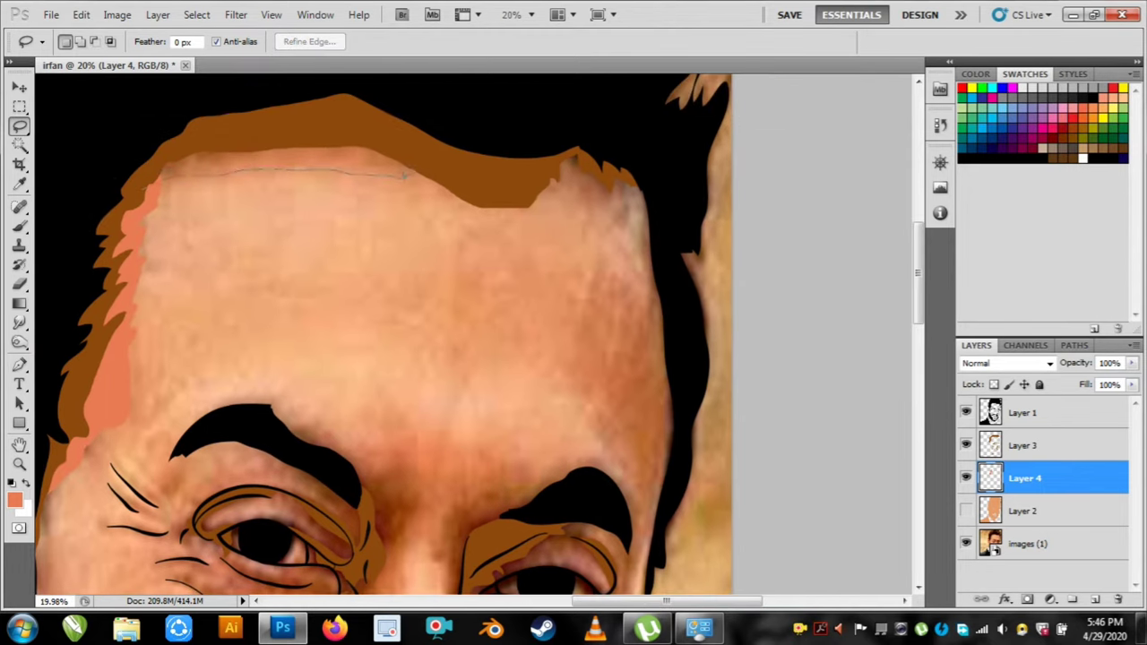
drag(397, 113, 122, 180)
key(alt+BackSpace)
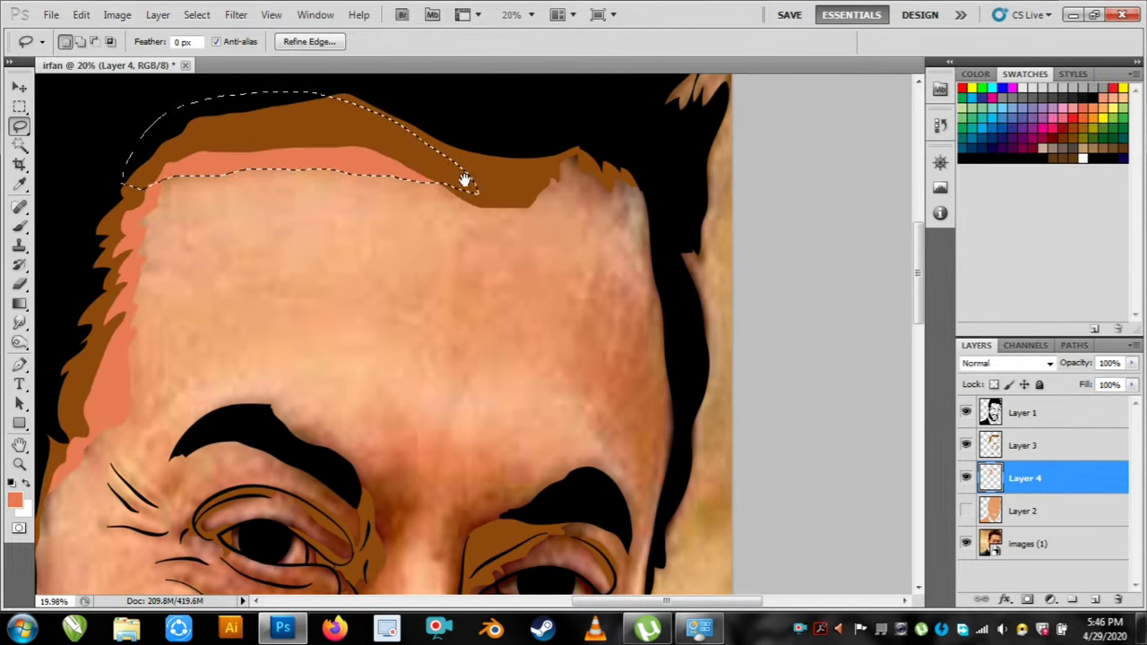
scroll(441, 96, down, 1)
scroll(441, 96, right, 1)
key(ctrl+d)
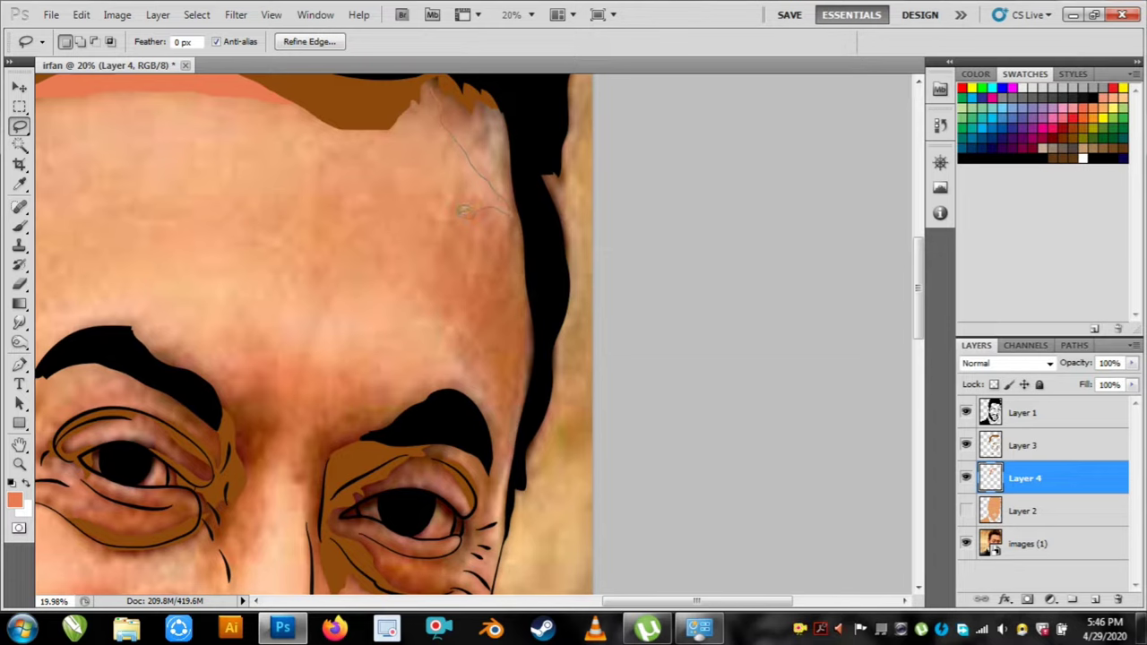
Lasso the midtone area from the farther temple's hairline down around the outer eye and fill it with salmon.
drag(485, 437, 506, 275)
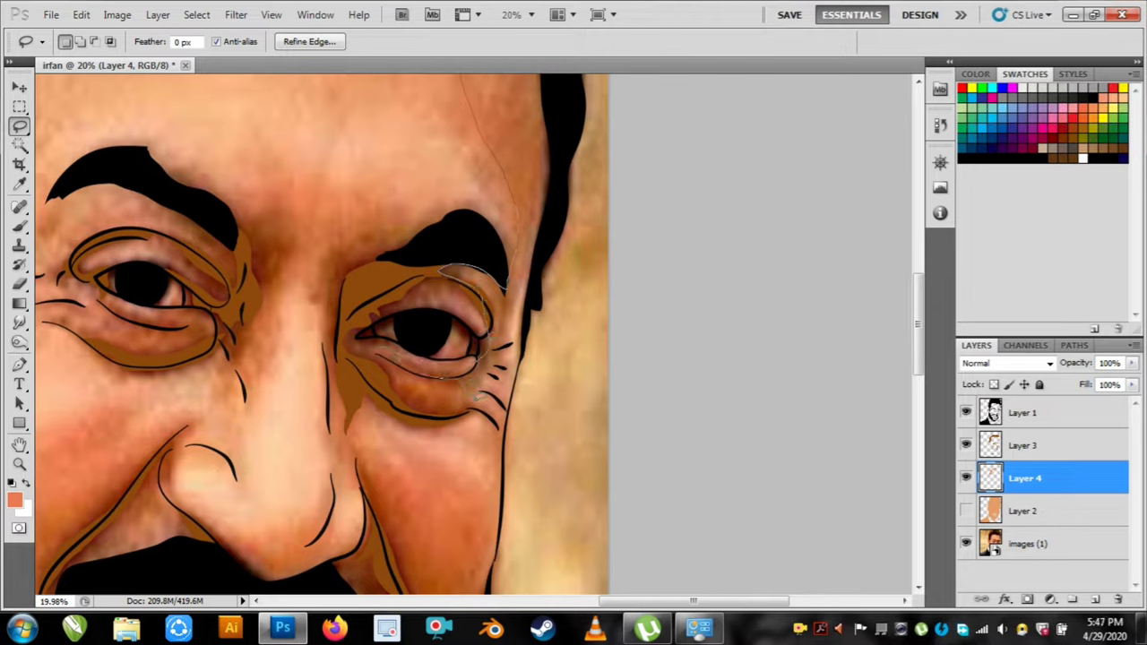
mouse_move(518, 465)
mouse_down()
mouse_move(581, 154)
mouse_move(575, 111)
mouse_move(560, 450)
mouse_move(552, 276)
mouse_move(432, 224)
mouse_up()
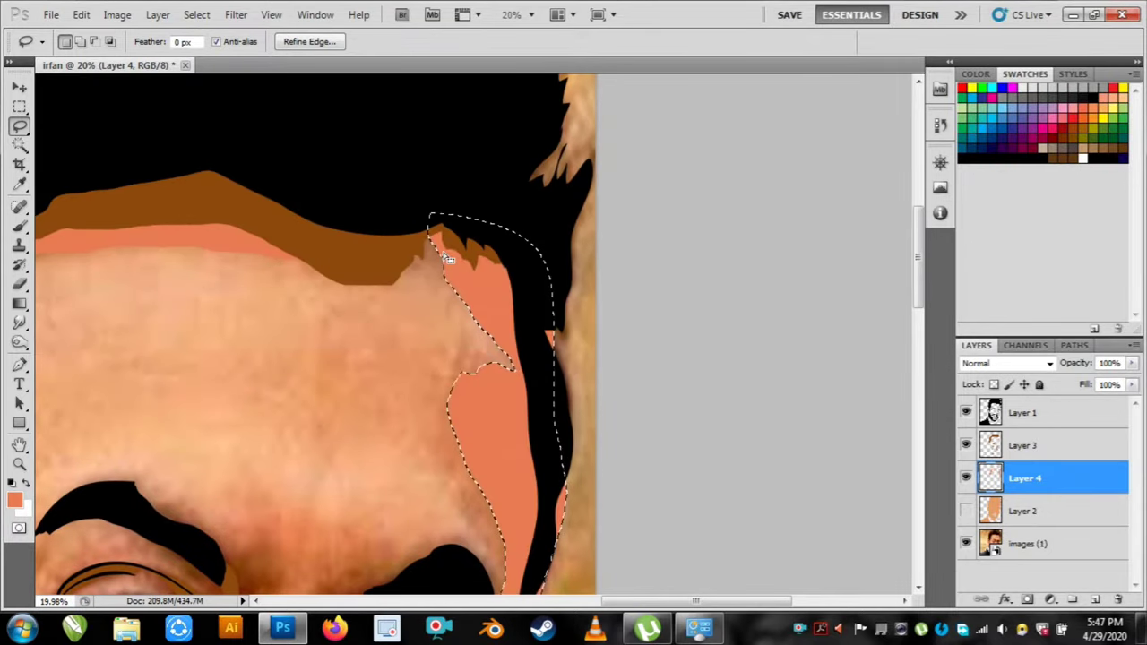
scroll(537, 210, down, 3)
scroll(543, 205, up, 3)
key(ctrl+d)
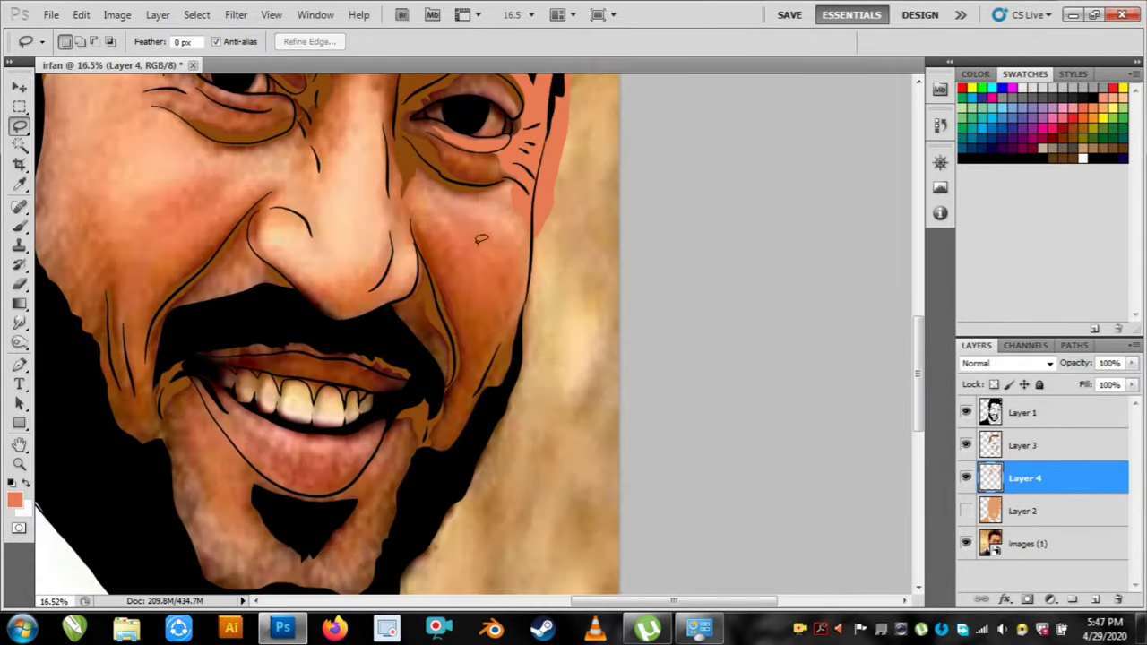
Outline the cheek midtone along the smile line nearer the ear, fill it with salmon, and deselect.
scroll(482, 241, up, 2)
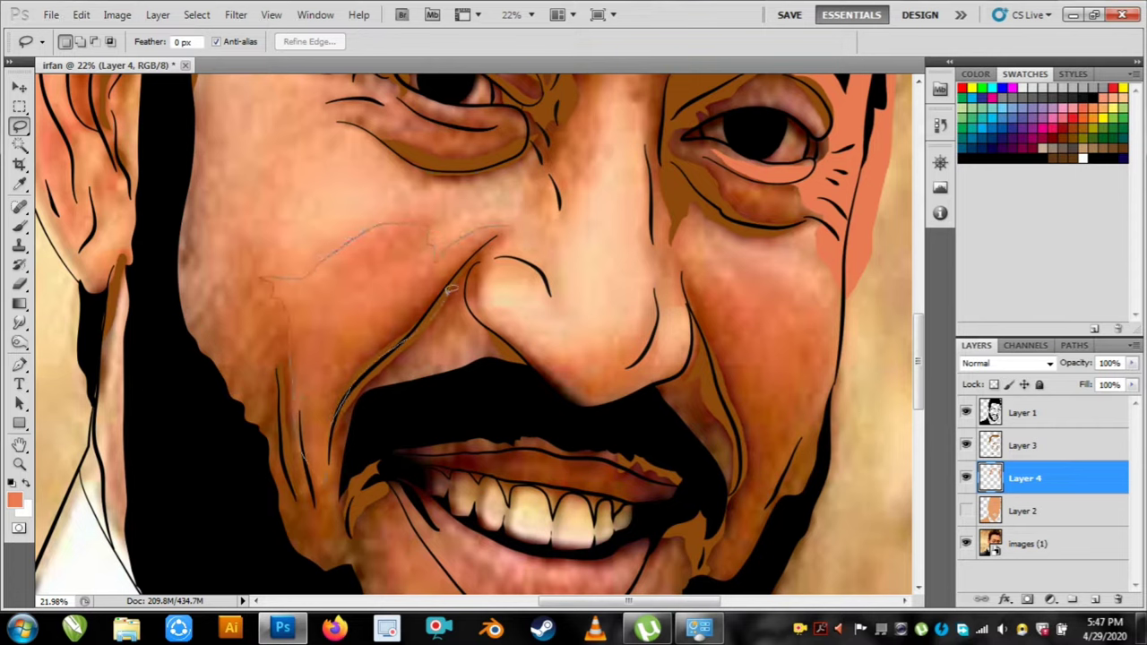
drag(514, 226, 513, 227)
key(alt+BackSpace)
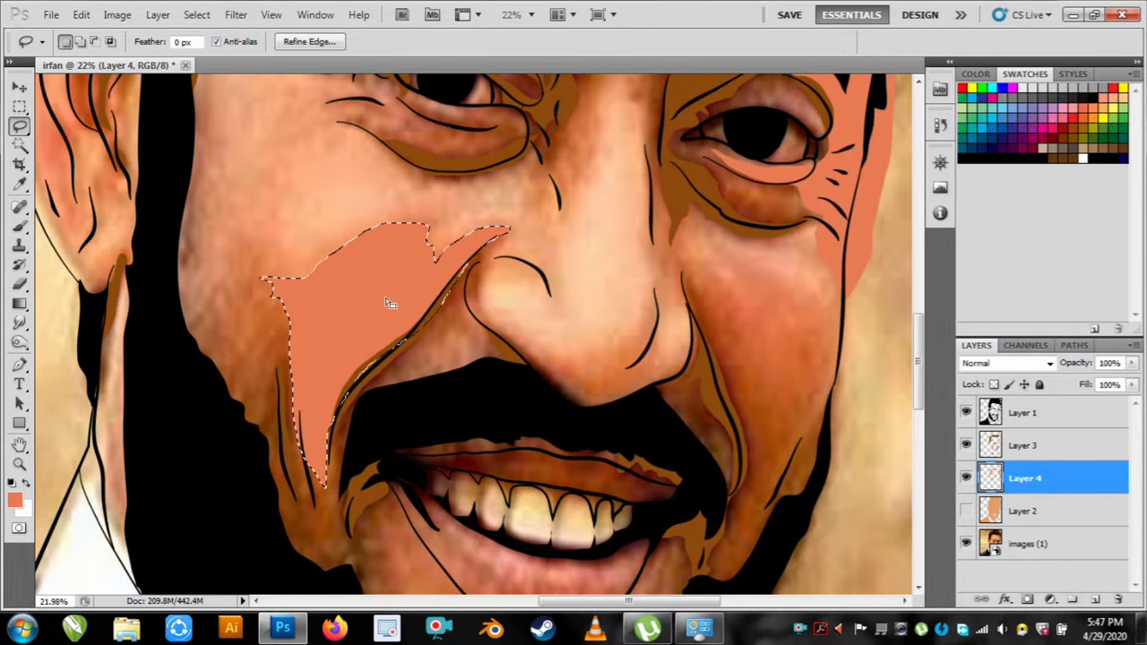
key(ctrl+d)
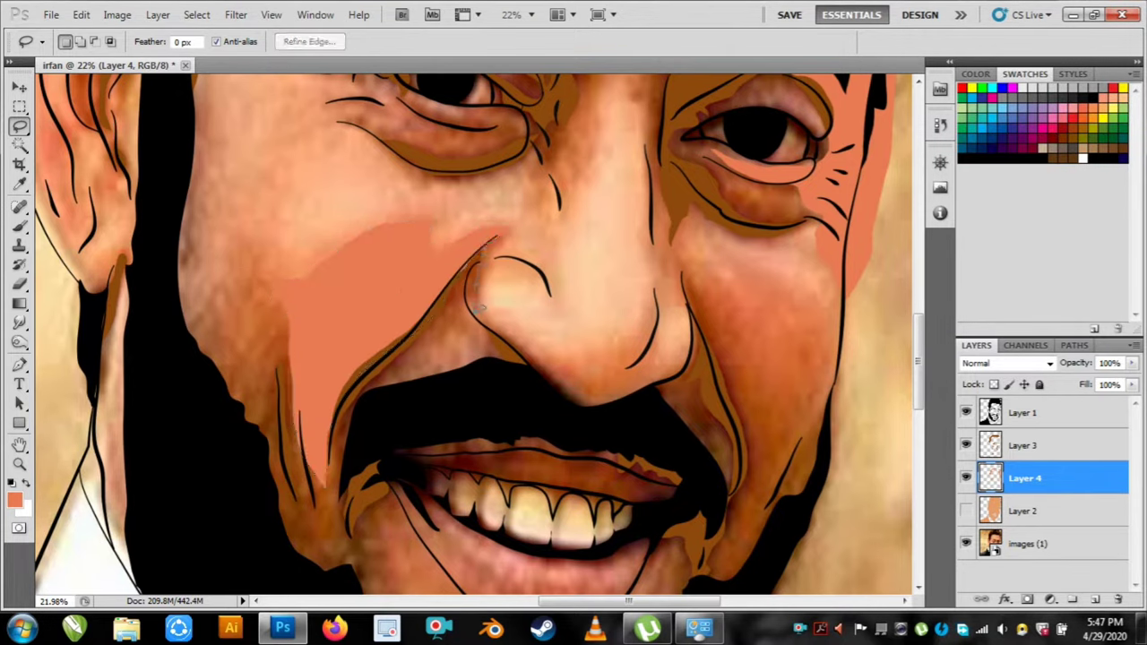
Lasso the narrow area along the outer edge of the nostril nearer the ear and fill it with salmon.
mouse_move(462, 307)
mouse_down()
mouse_move(460, 267)
mouse_move(485, 246)
mouse_up()
key(alt+BackSpace)
key(ctrl+d)
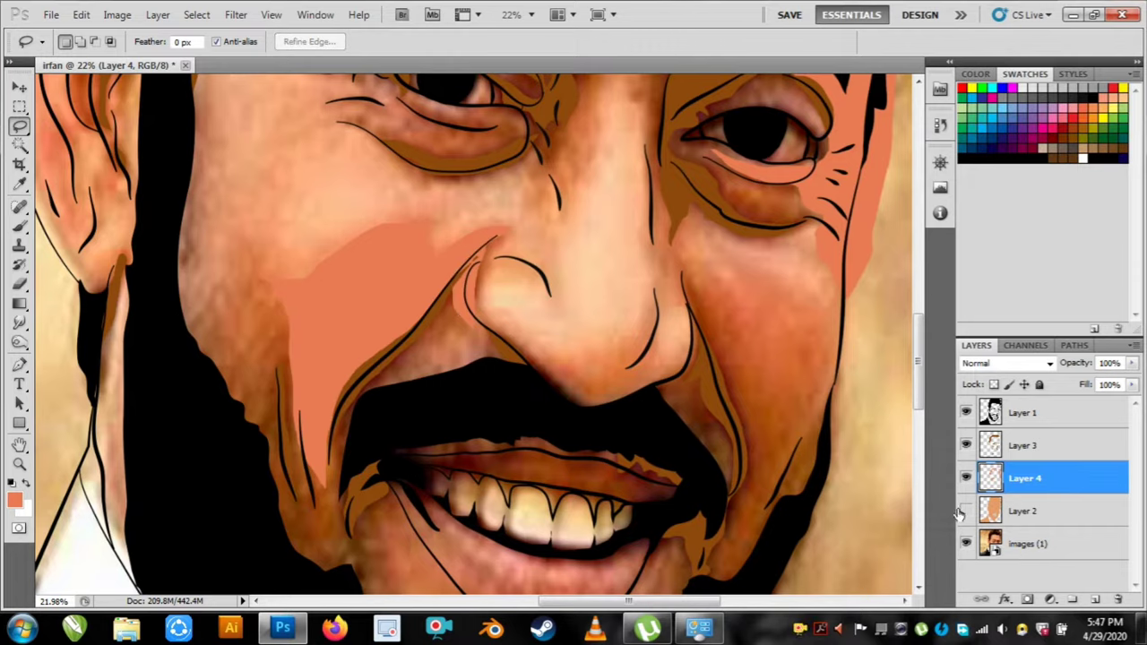
Show the Layer 2 skin base to review the whole portrait, check the photo layer's visibility, and hide Layer 2 again.
click(965, 511)
scroll(681, 328, down, 2)
scroll(680, 328, down, 4)
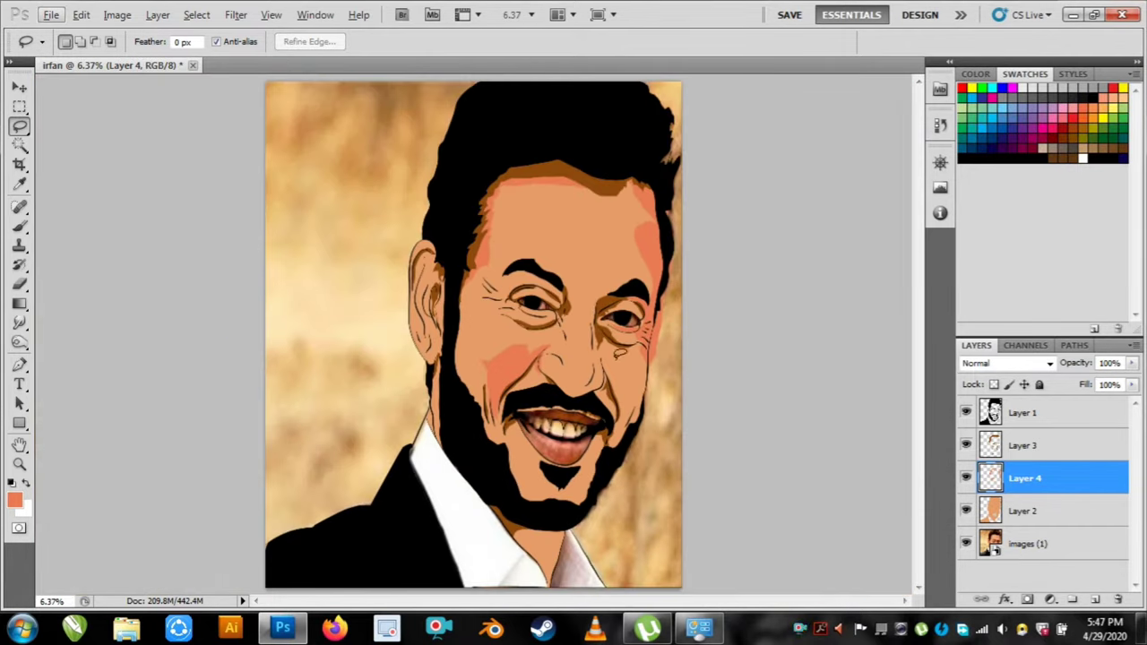
click(967, 544)
click(966, 544)
click(965, 511)
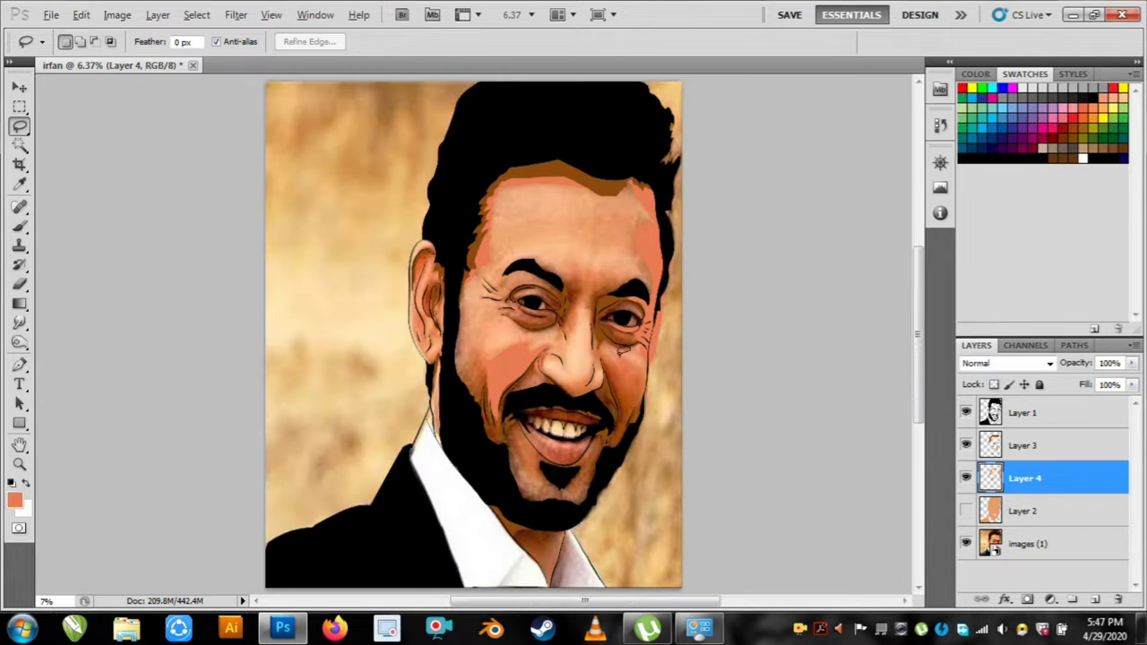
Lasso the midtone area on the farther cheek, from below the eye bag to the face edge, and fill it with salmon.
scroll(596, 378, up, 5)
click(616, 361)
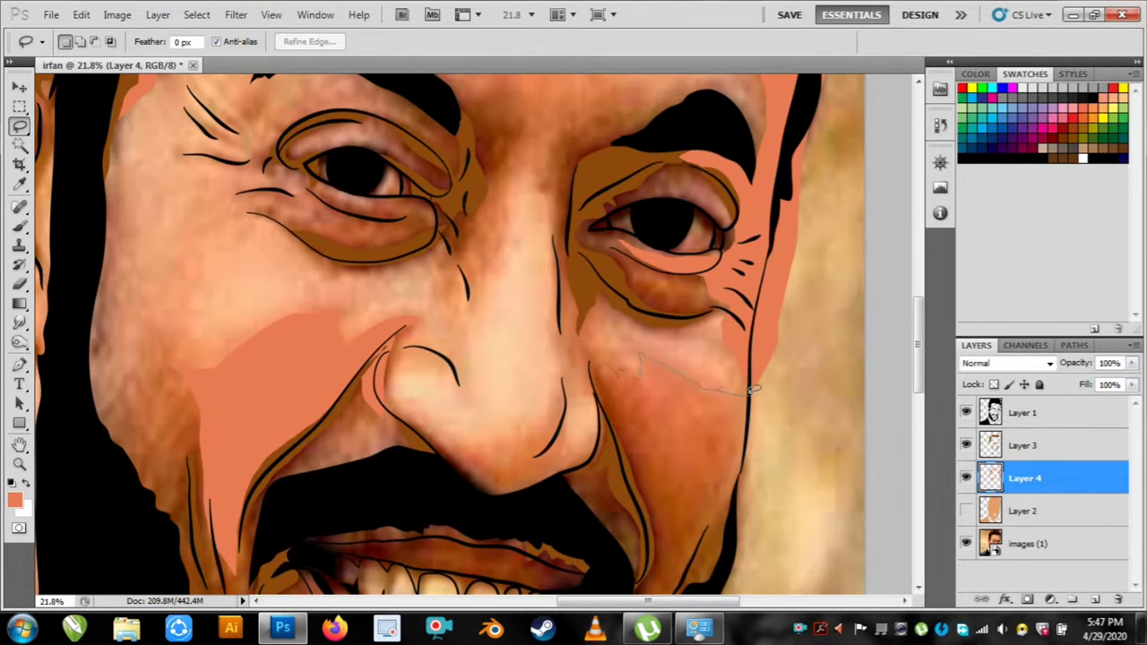
key(space)
drag(717, 538, 714, 411)
drag(605, 221, 639, 233)
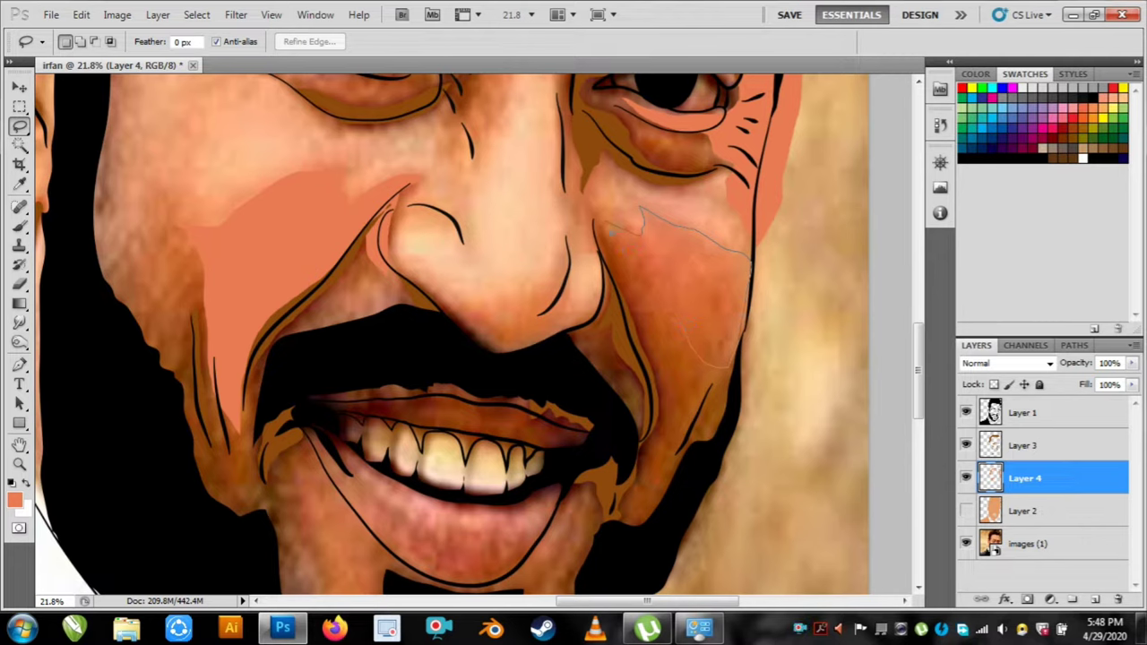
drag(612, 232, 608, 226)
key(alt+BackSpace)
key(ctrl+d)
Outline the midtone along the underside of the nose tip and farther nostril, fill it with salmon, and deselect.
key(space)
drag(540, 214, 556, 249)
scroll(550, 255, up, 3)
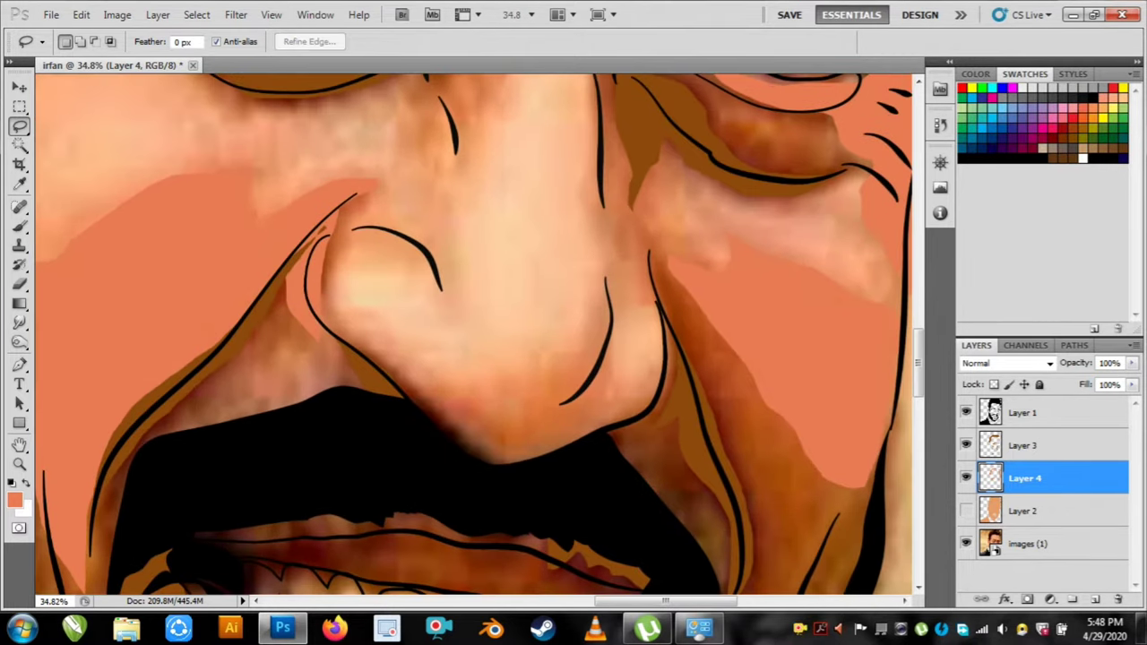
mouse_move(602, 285)
mouse_down()
mouse_move(595, 316)
mouse_move(494, 383)
mouse_move(353, 320)
mouse_up()
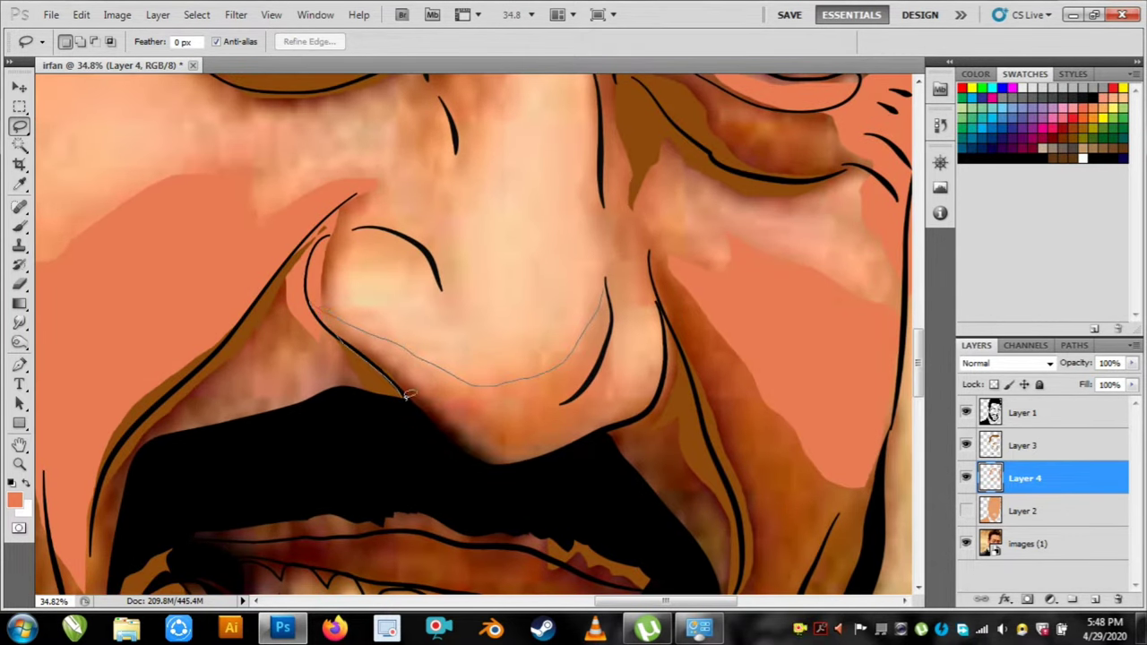
mouse_move(406, 394)
mouse_down()
mouse_move(458, 452)
mouse_move(543, 460)
mouse_move(652, 406)
mouse_up()
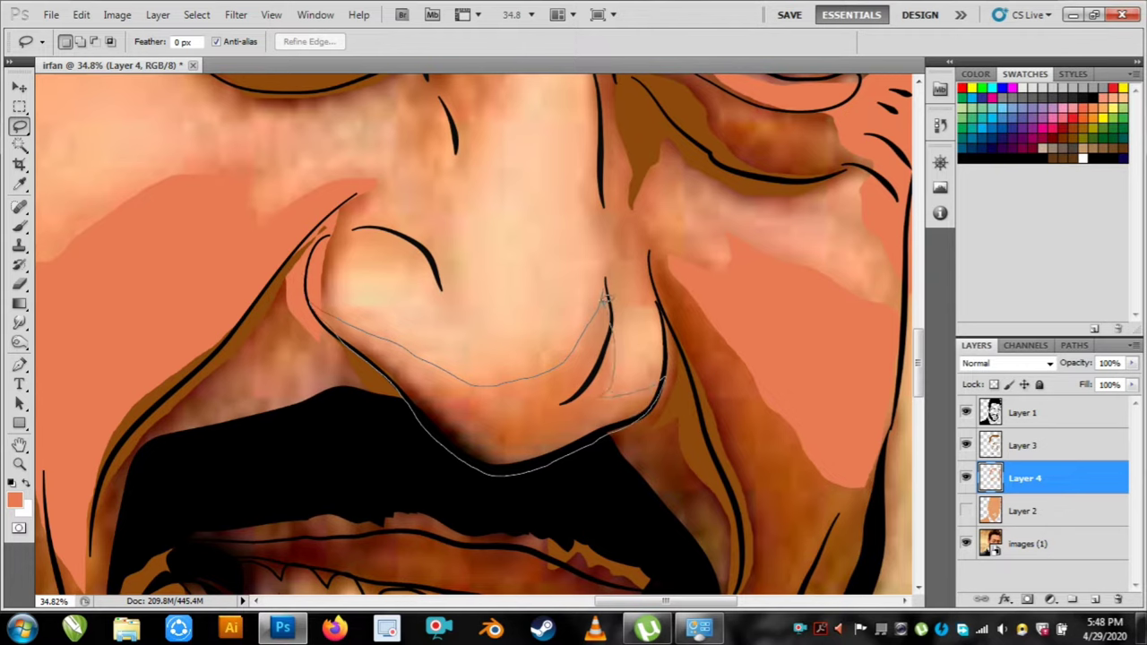
drag(609, 303, 604, 288)
key(alt+BackSpace)
key(ctrl+d)
Lasso the narrow strip between the nose bridge line and the farther eye's inner shadow, fill it with salmon, and deselect.
drag(611, 106, 600, 248)
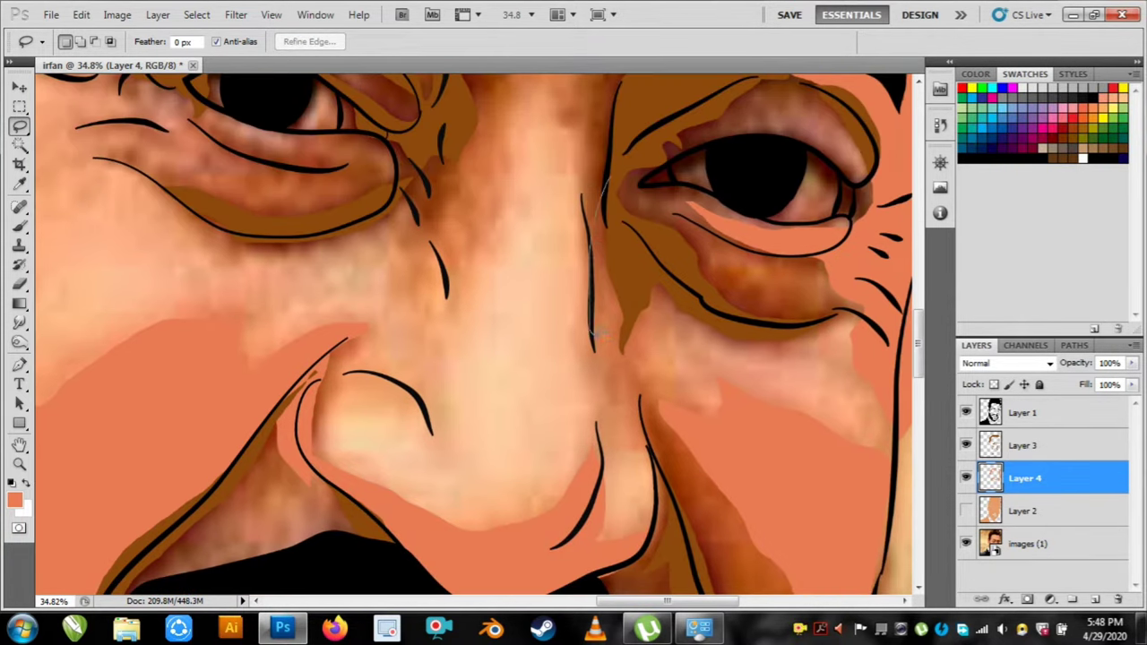
drag(663, 335, 613, 184)
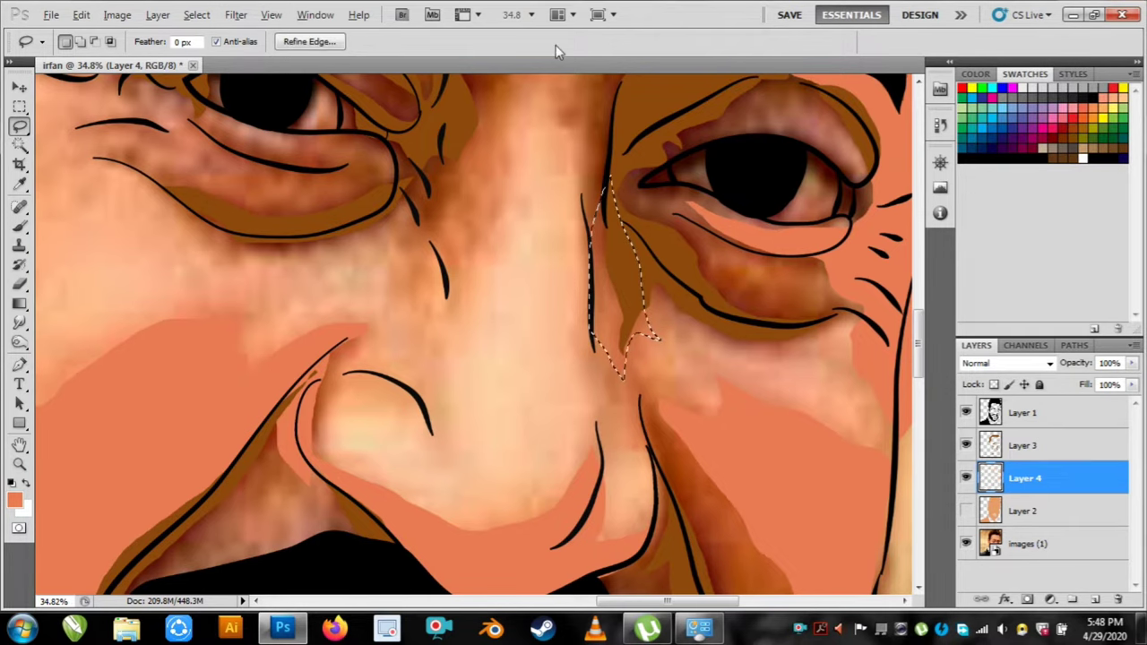
drag(366, 156, 595, 289)
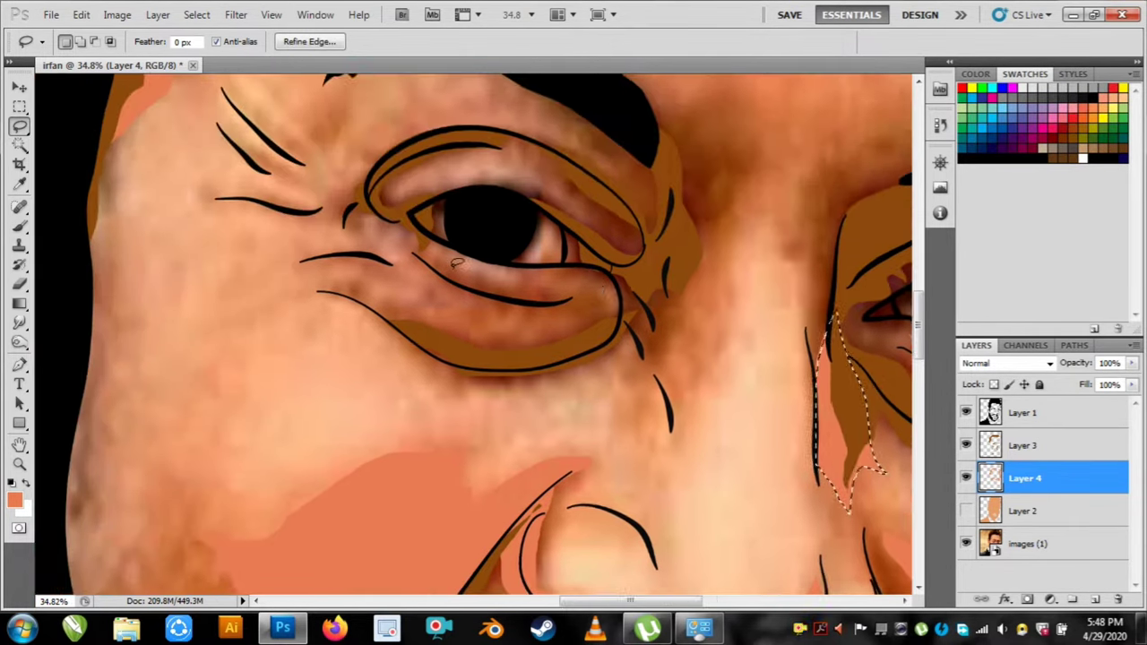
scroll(383, 283, down, 3)
scroll(418, 195, up, 7)
scroll(520, 228, down, 2)
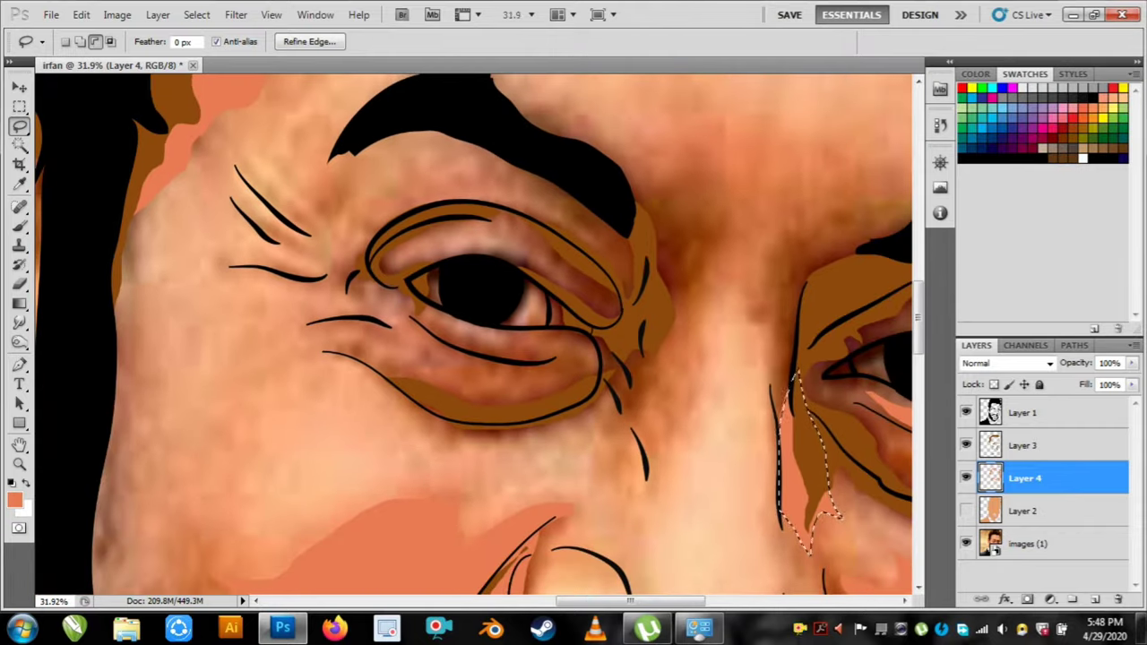
key(ctrl+d)
Check the full face with Layer 2 shown, hide it, and add a new layer directly below Layer 4.
scroll(756, 226, down, 5)
scroll(736, 318, down, 3)
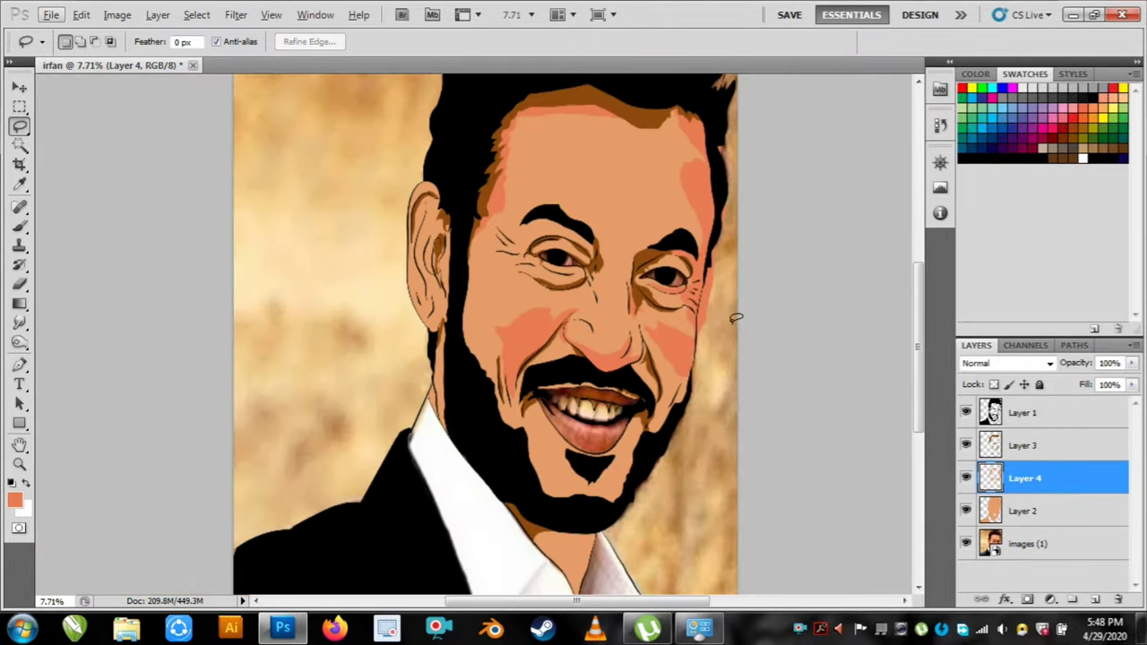
scroll(617, 276, up, 3)
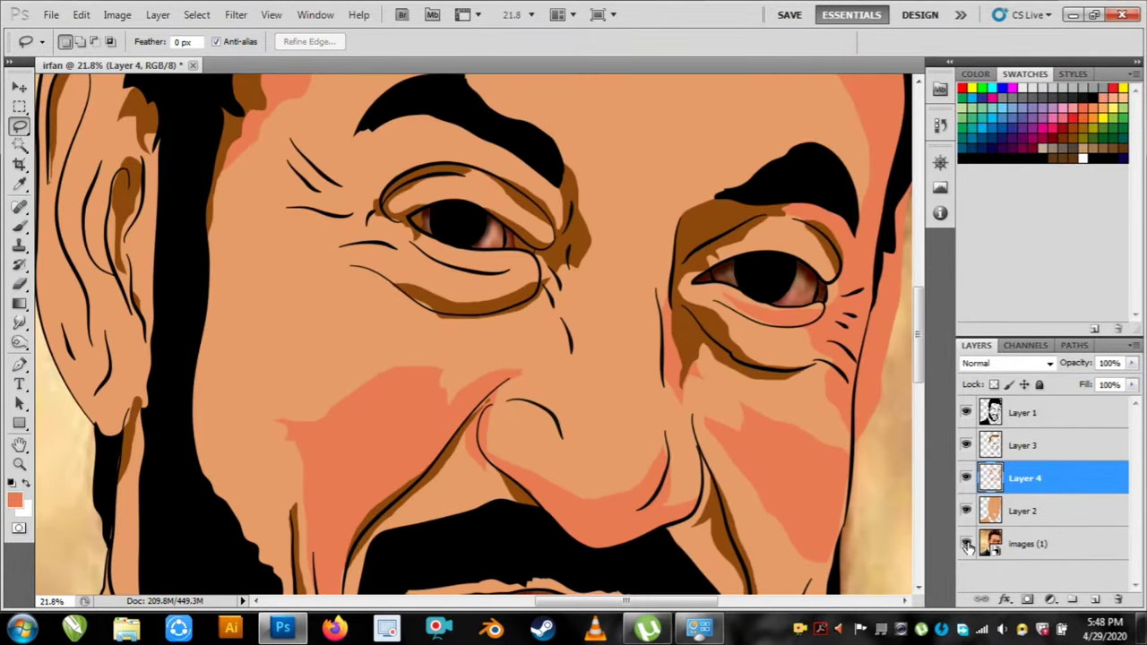
click(966, 511)
click(1095, 599)
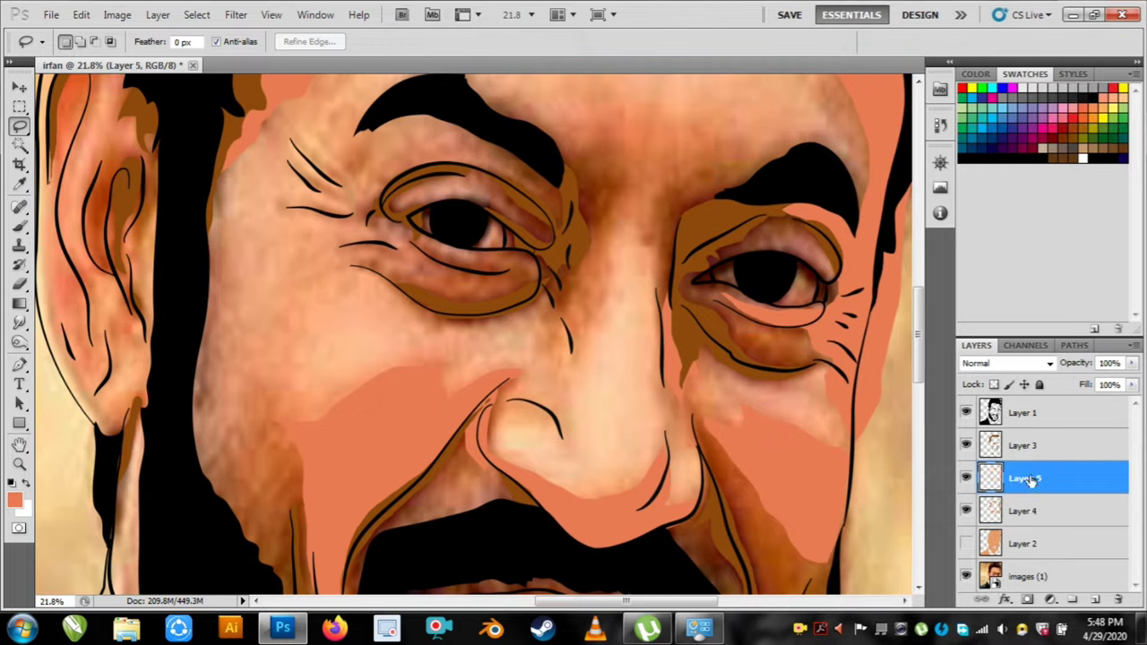
drag(1007, 478, 1007, 527)
Sample a reddish brown from the photo and fill the lassoed bag under the eye nearer the ear with it on Layer 5.
click(19, 183)
mouse_move(510, 285)
mouse_down()
mouse_move(516, 269)
mouse_move(505, 262)
mouse_move(498, 276)
mouse_up()
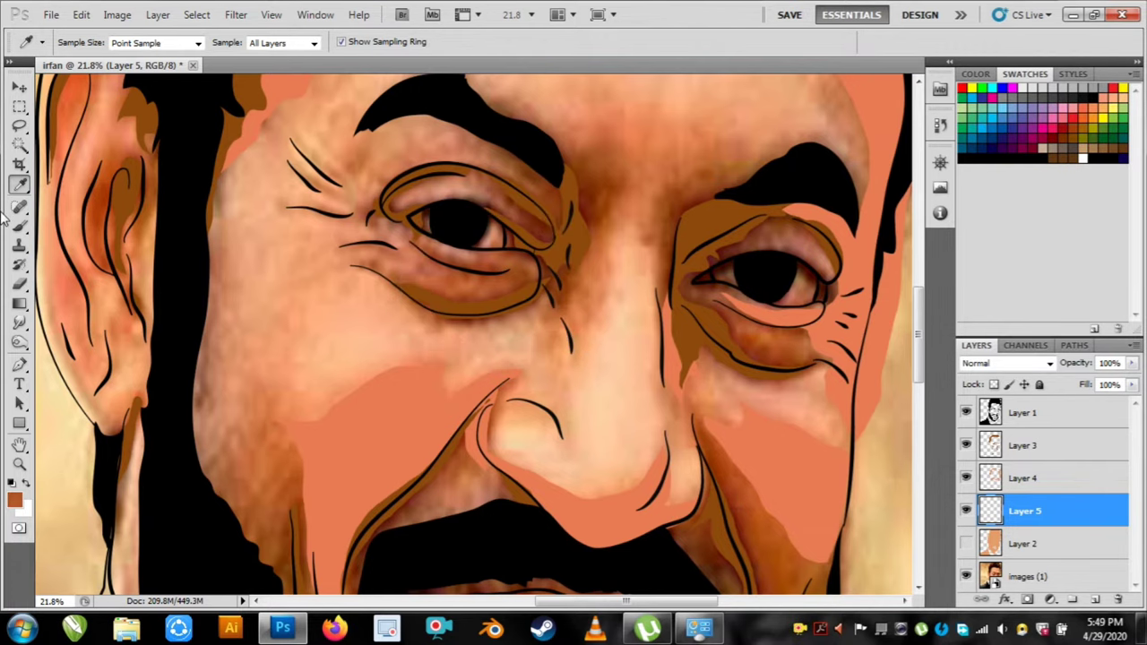
click(20, 128)
scroll(525, 290, up, 5)
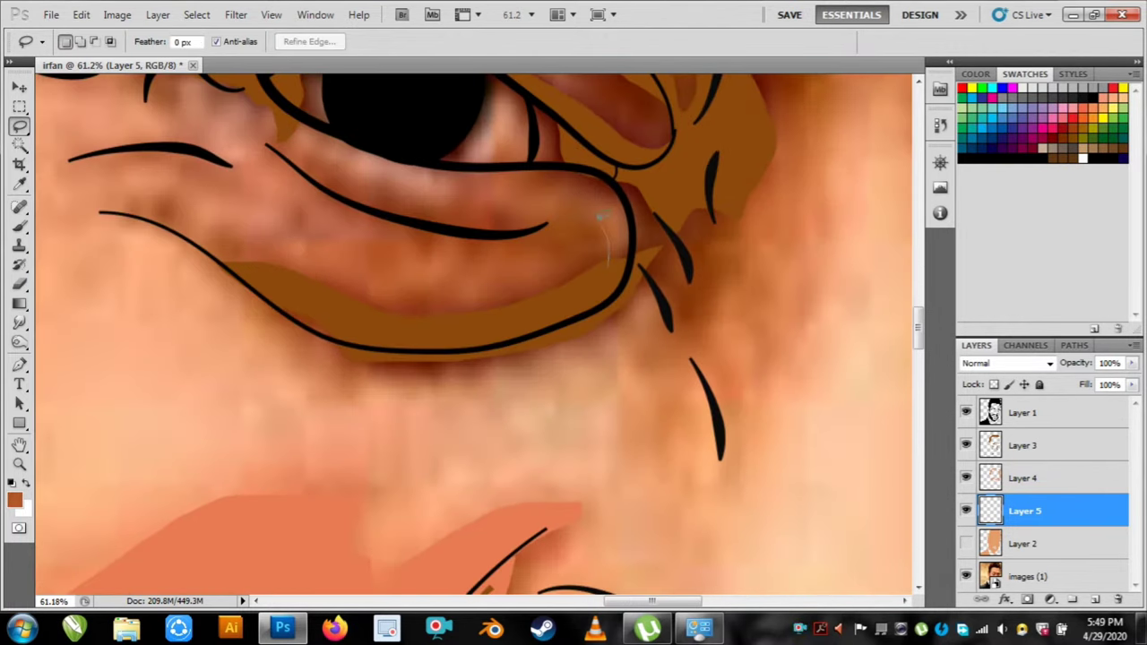
mouse_move(312, 181)
mouse_down()
mouse_move(429, 238)
mouse_move(308, 242)
mouse_up()
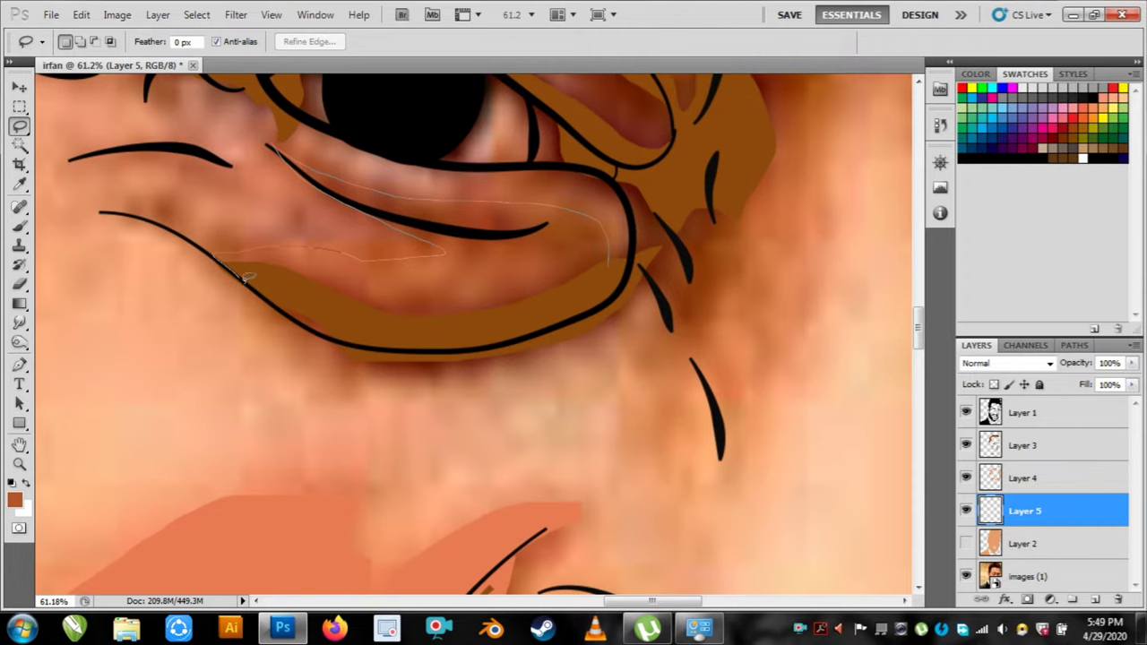
mouse_move(244, 278)
mouse_down()
mouse_move(461, 348)
mouse_move(617, 260)
mouse_move(627, 211)
mouse_up()
key(alt+BackSpace)
key(ctrl+d)
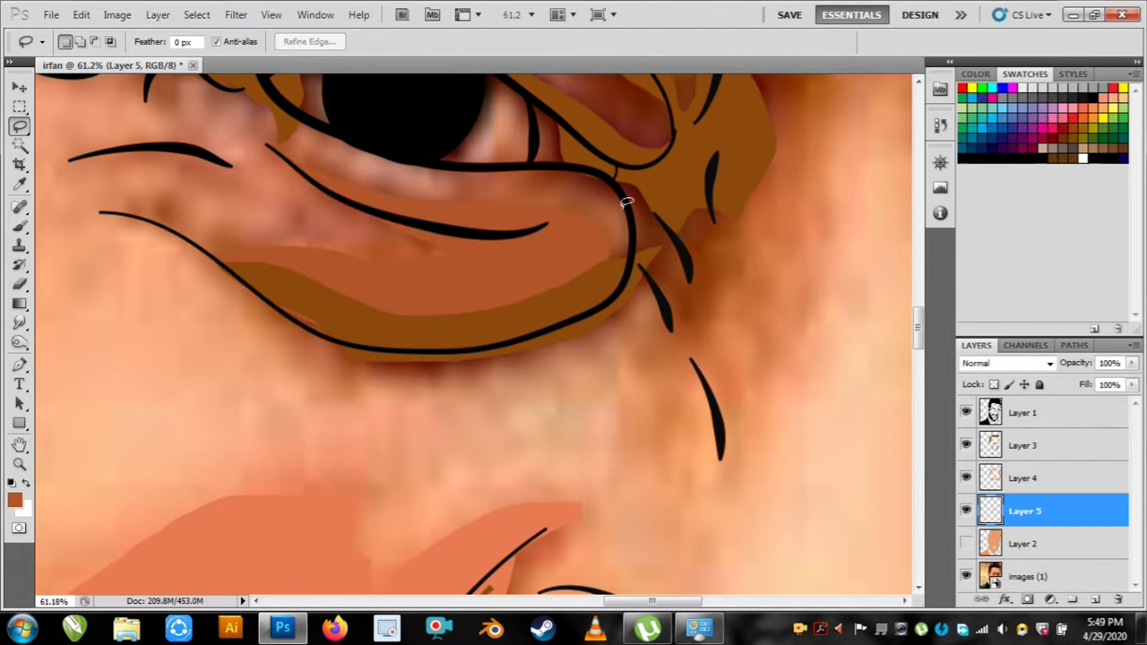
Outline the area beside the inner corner of the eye nearer the ear, fill it with reddish brown, and deselect.
mouse_move(615, 172)
mouse_down()
mouse_move(663, 294)
mouse_move(707, 332)
mouse_up()
drag(746, 213, 746, 215)
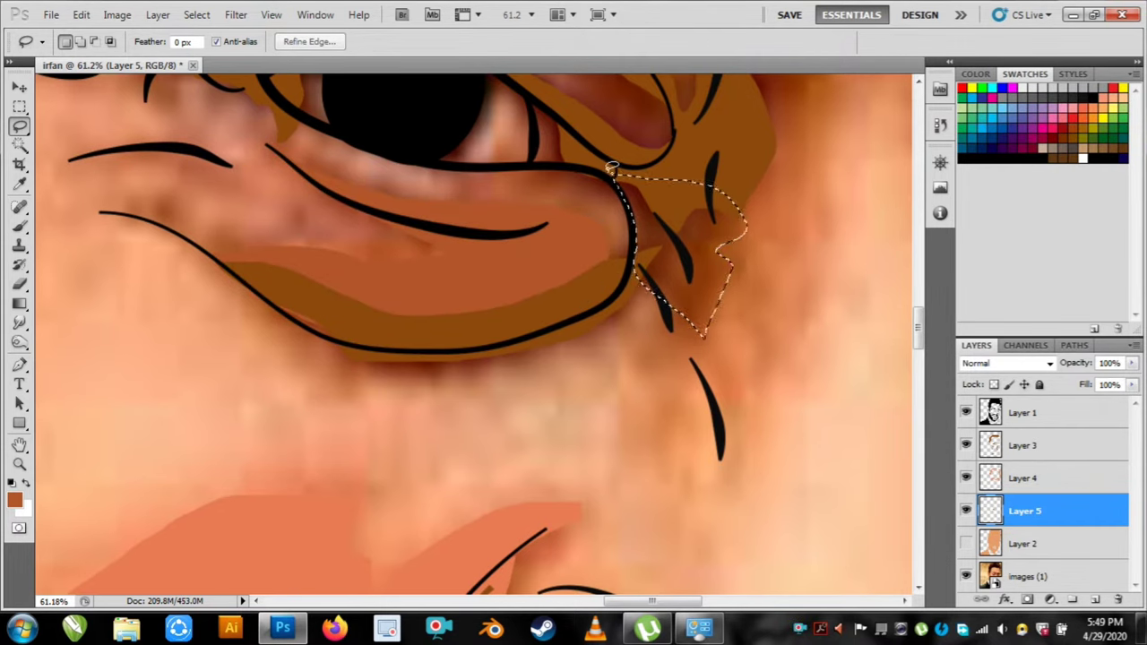
scroll(658, 269, down, 5)
scroll(573, 176, up, 5)
scroll(574, 177, up, 1)
key(alt+BackSpace)
key(ctrl+d)
Lasso the inner upper eyelid fold and the area beside the inner brow end, then fill them with reddish brown.
mouse_move(553, 143)
mouse_down()
mouse_move(598, 214)
mouse_move(692, 294)
mouse_move(548, 227)
mouse_up()
mouse_move(655, 320)
mouse_down()
mouse_move(742, 318)
mouse_move(763, 220)
mouse_move(754, 155)
mouse_up()
key(space)
mouse_move(800, 267)
mouse_down()
mouse_move(614, 509)
mouse_move(614, 417)
mouse_move(567, 341)
mouse_move(530, 341)
mouse_up()
drag(467, 454, 353, 385)
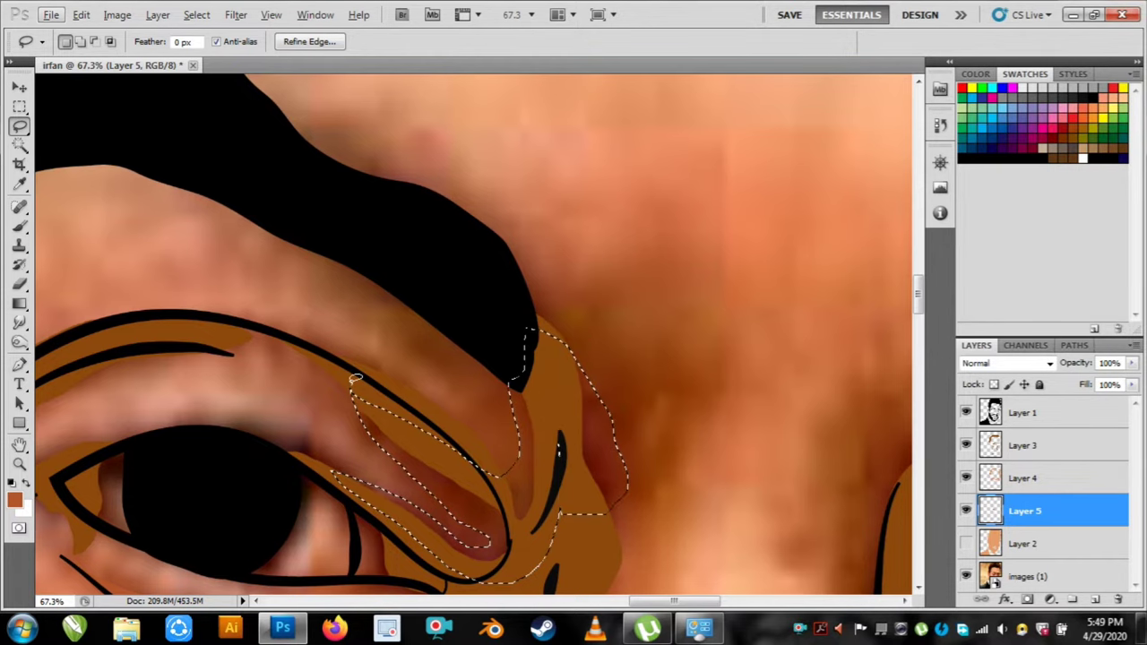
key(alt+BackSpace)
key(space)
drag(418, 462, 615, 310)
key(ctrl+d)
Outline the outer end of the upper eyelid along the crease, fill it with reddish brown, and deselect.
key(space)
mouse_move(328, 127)
mouse_down()
mouse_move(443, 173)
mouse_move(657, 200)
mouse_up()
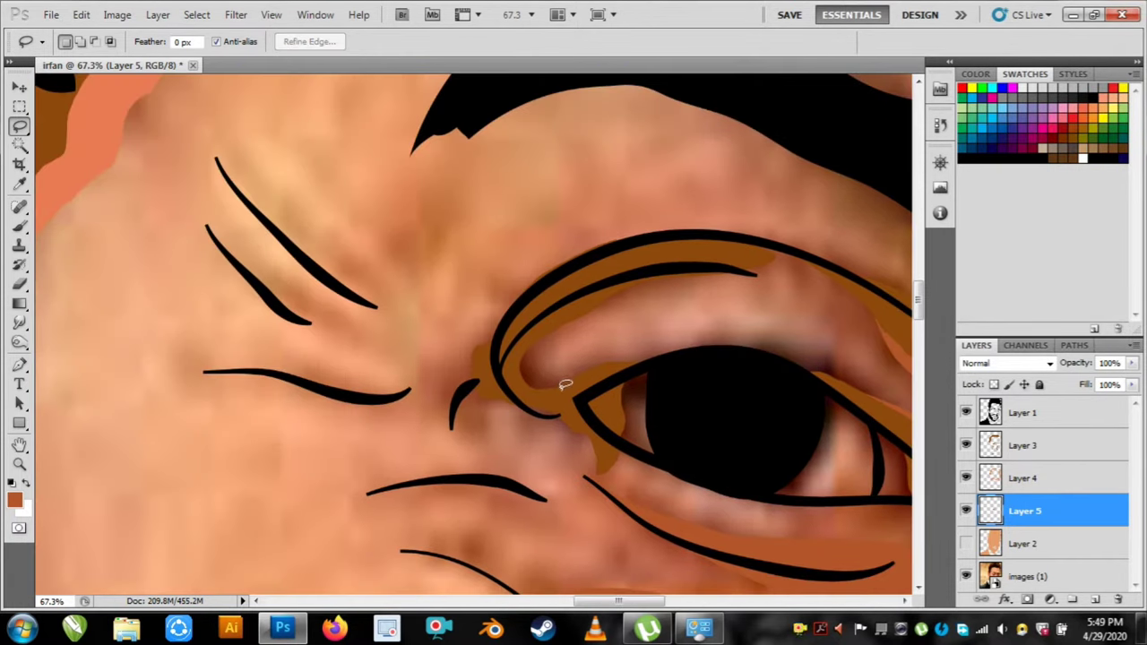
drag(613, 288, 553, 287)
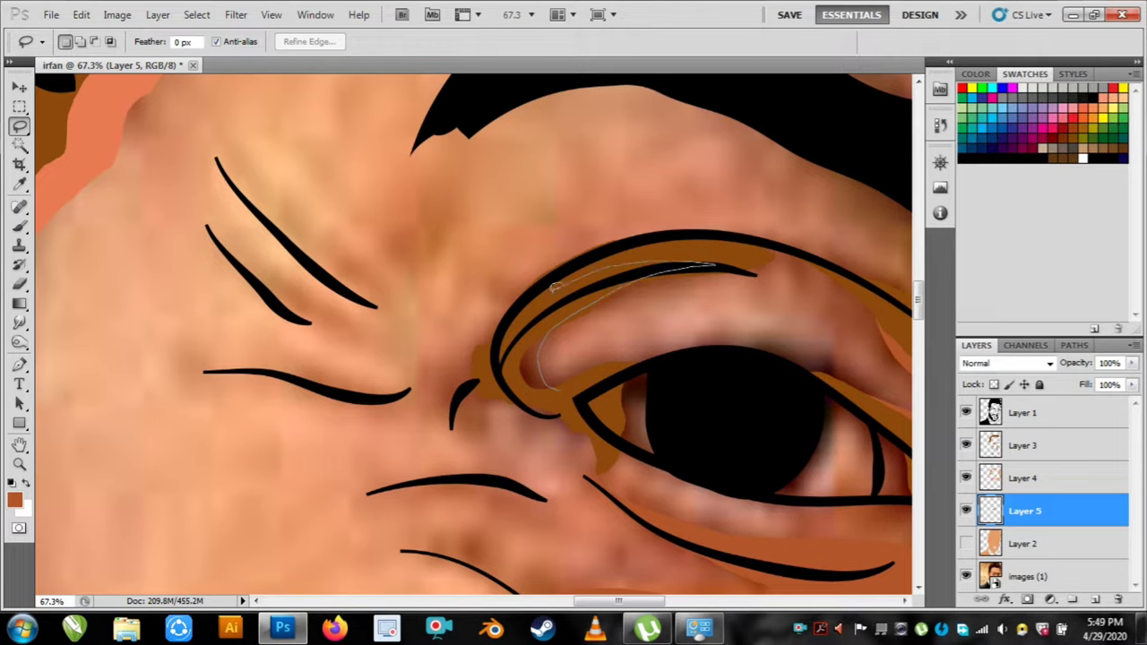
drag(555, 390, 556, 393)
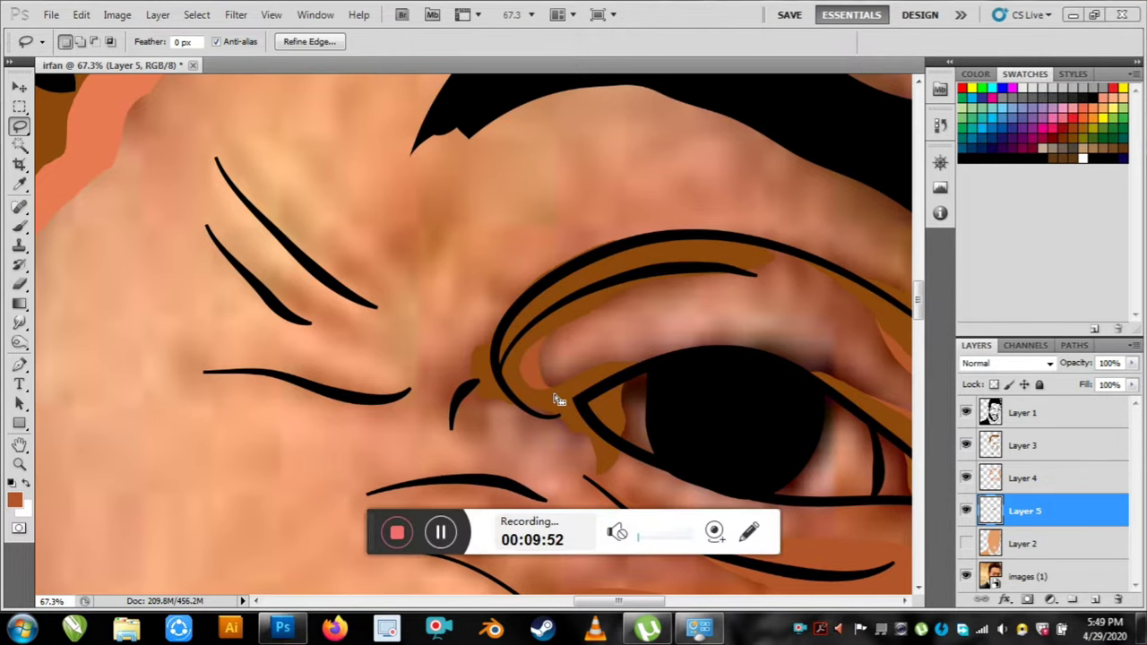
key(alt+BackSpace)
key(ctrl+d)
Examine the new eye shading with Layer 2 shown, then hide Layer 2 again.
scroll(662, 366, down, 7)
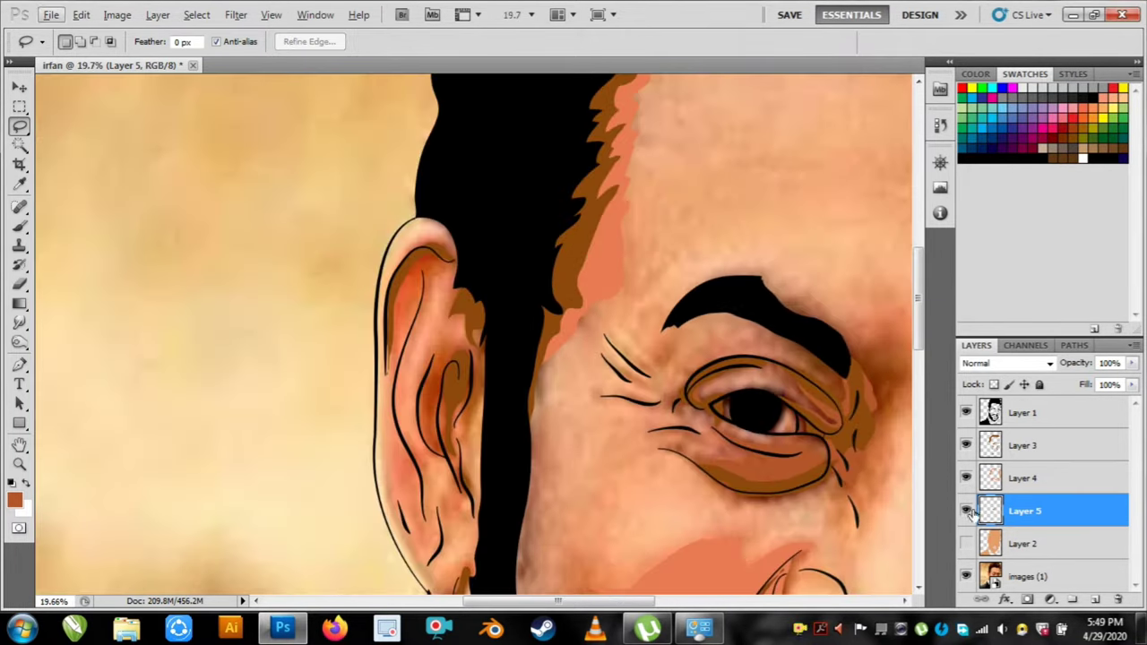
click(967, 545)
drag(795, 493, 560, 323)
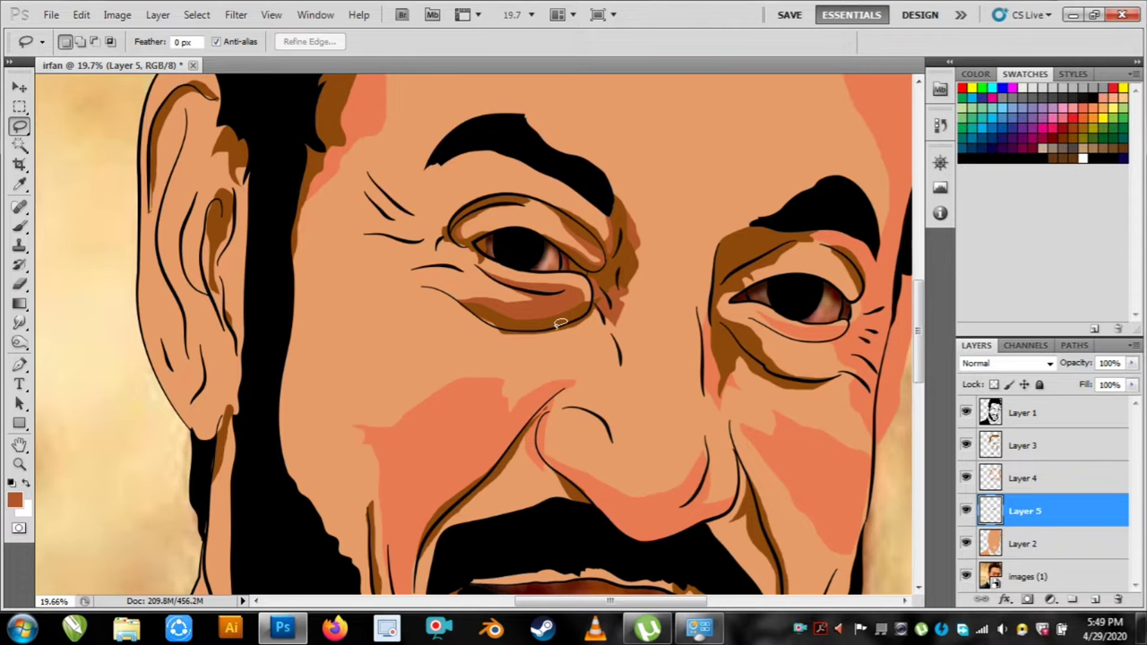
click(966, 543)
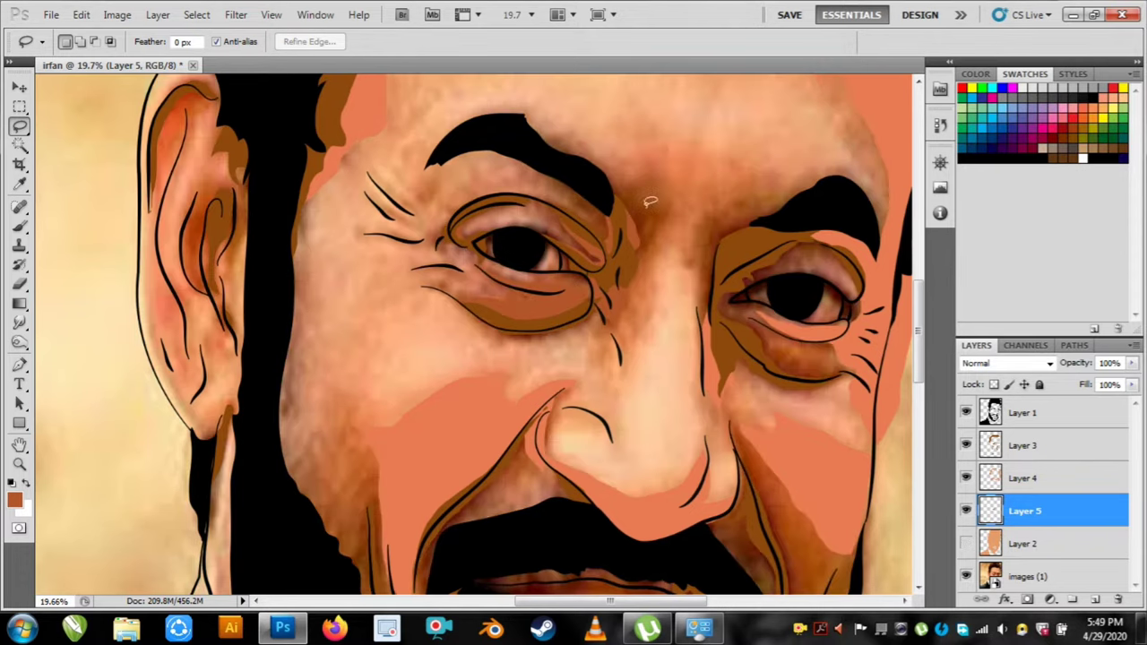
Select the areas above the eyelid crease, under the inner brow and along the outer eye wrinkles, and fill them with reddish brown.
scroll(654, 192, up, 4)
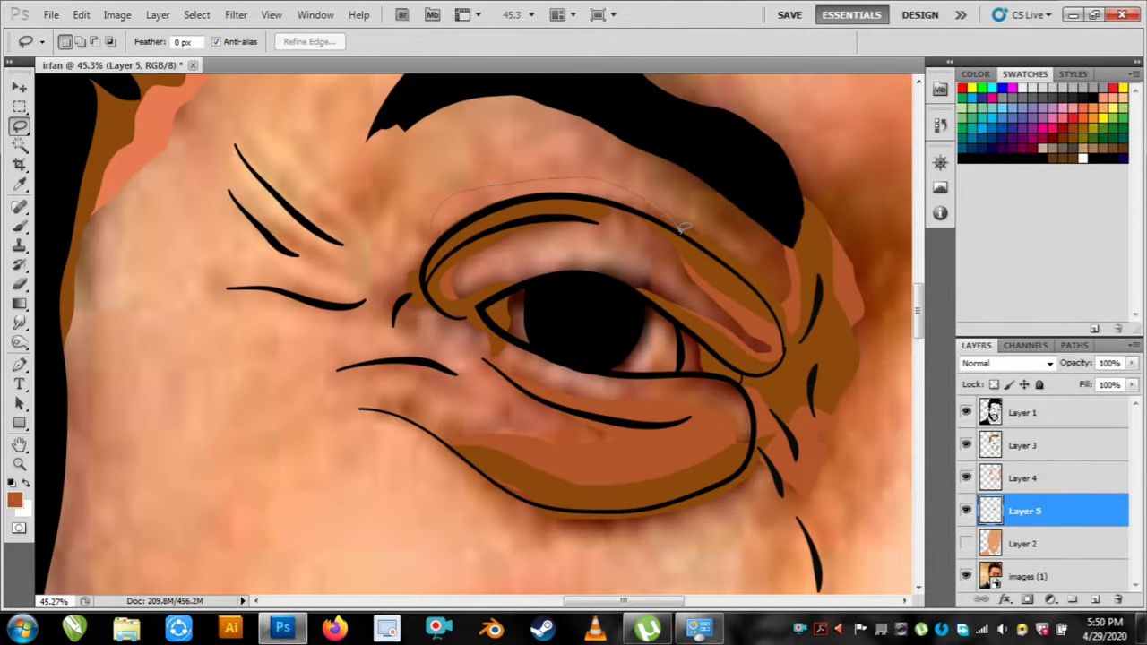
drag(433, 223, 433, 226)
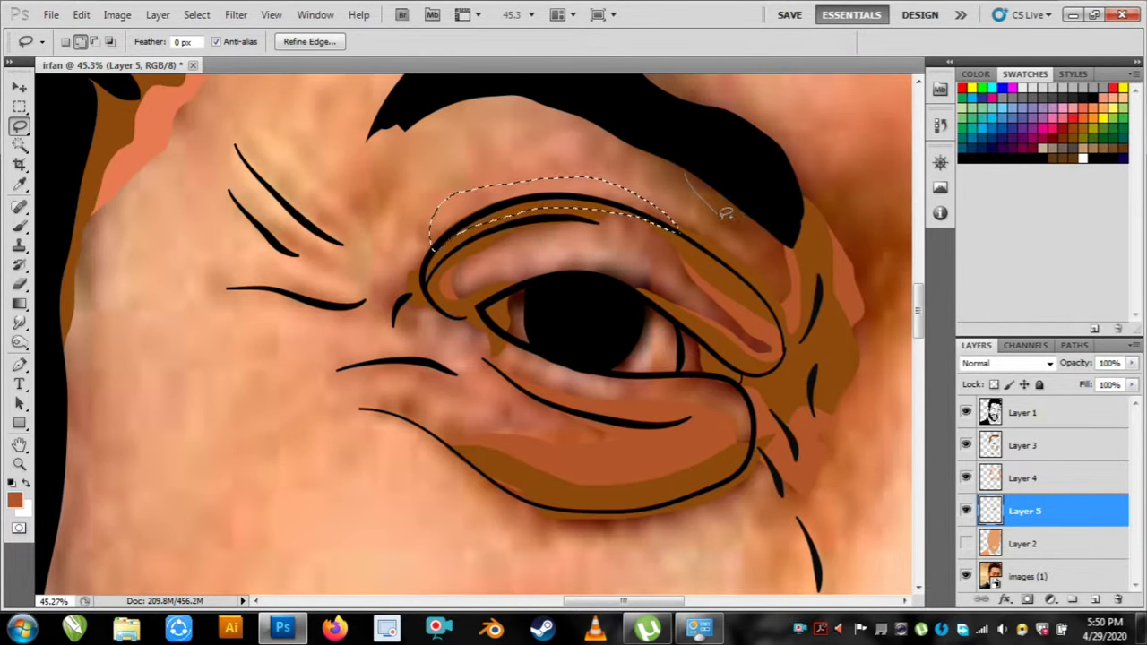
mouse_move(726, 213)
mouse_down()
mouse_move(782, 320)
mouse_move(805, 316)
mouse_move(763, 204)
mouse_move(688, 163)
mouse_up()
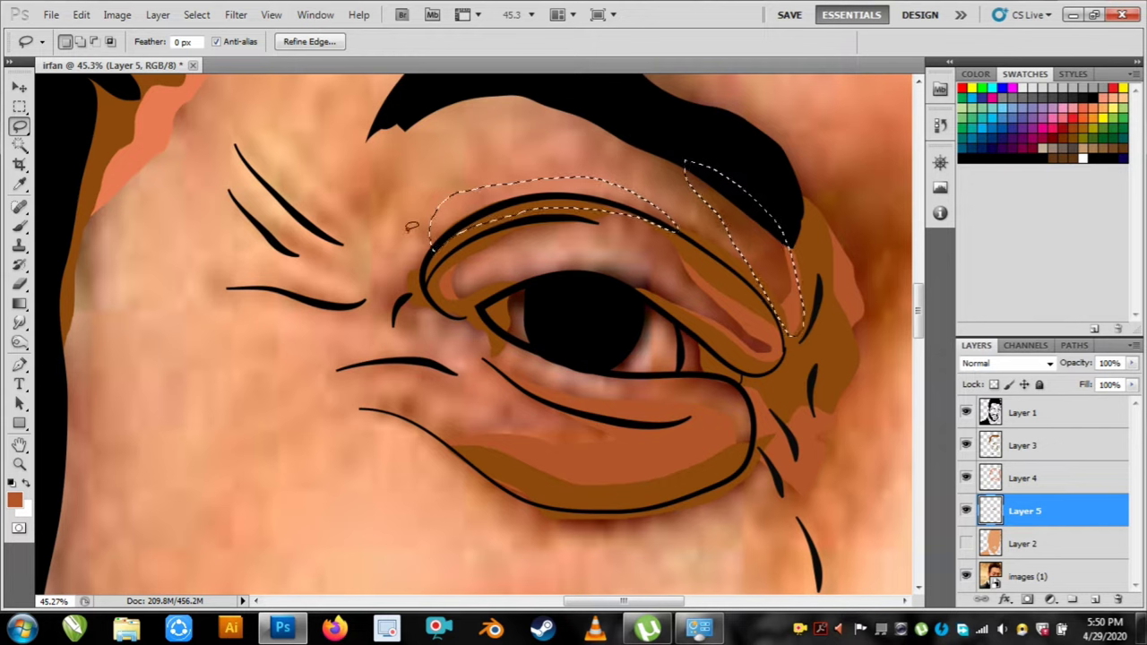
mouse_move(255, 204)
mouse_down()
mouse_move(304, 244)
mouse_move(293, 254)
mouse_move(256, 213)
mouse_up()
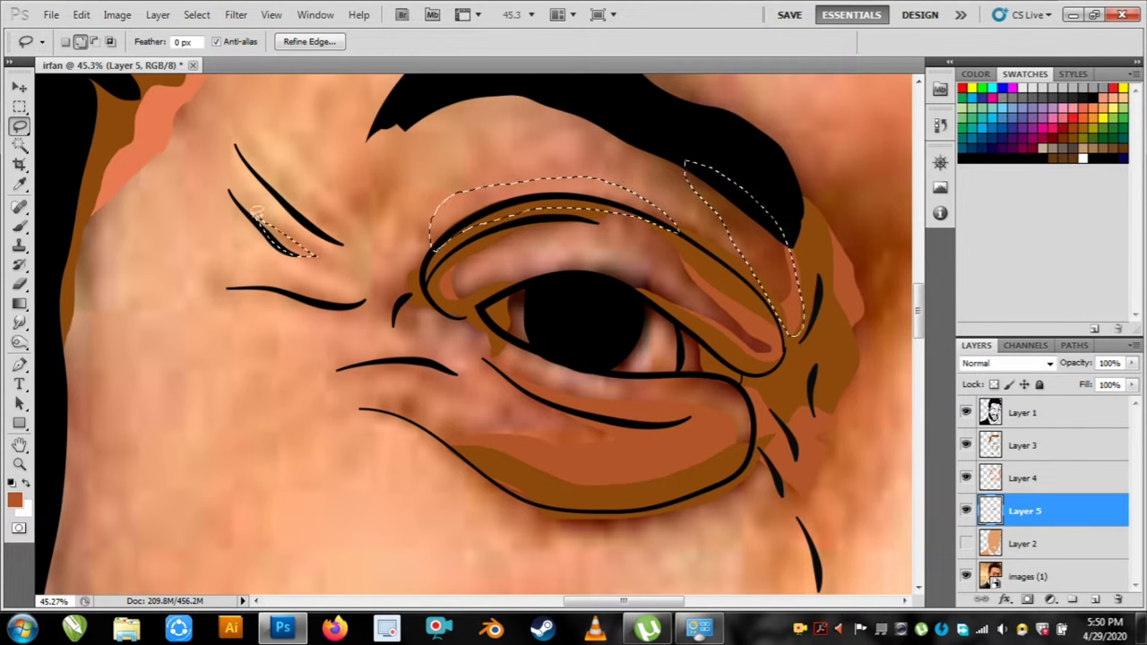
mouse_move(285, 290)
mouse_down()
mouse_move(320, 308)
mouse_move(359, 304)
mouse_move(287, 292)
mouse_up()
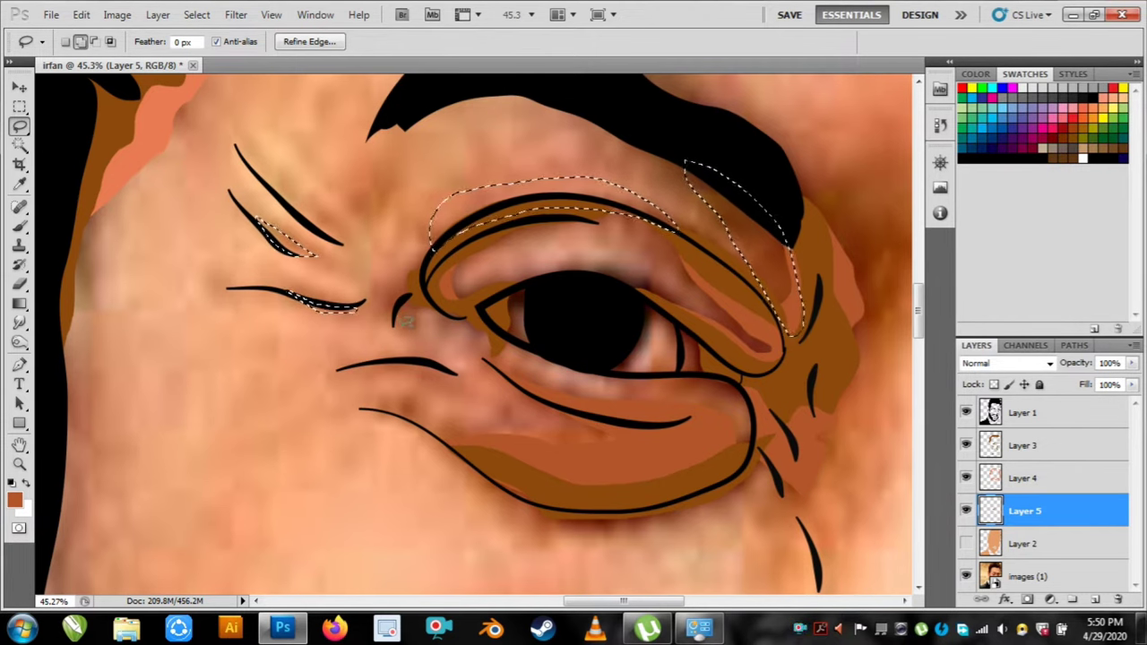
key(ctrl+d)
Lasso a narrow strip beside the lower lip, below the mouth corner nearest the ear, fill it with reddish brown, and deselect.
drag(497, 173, 507, 366)
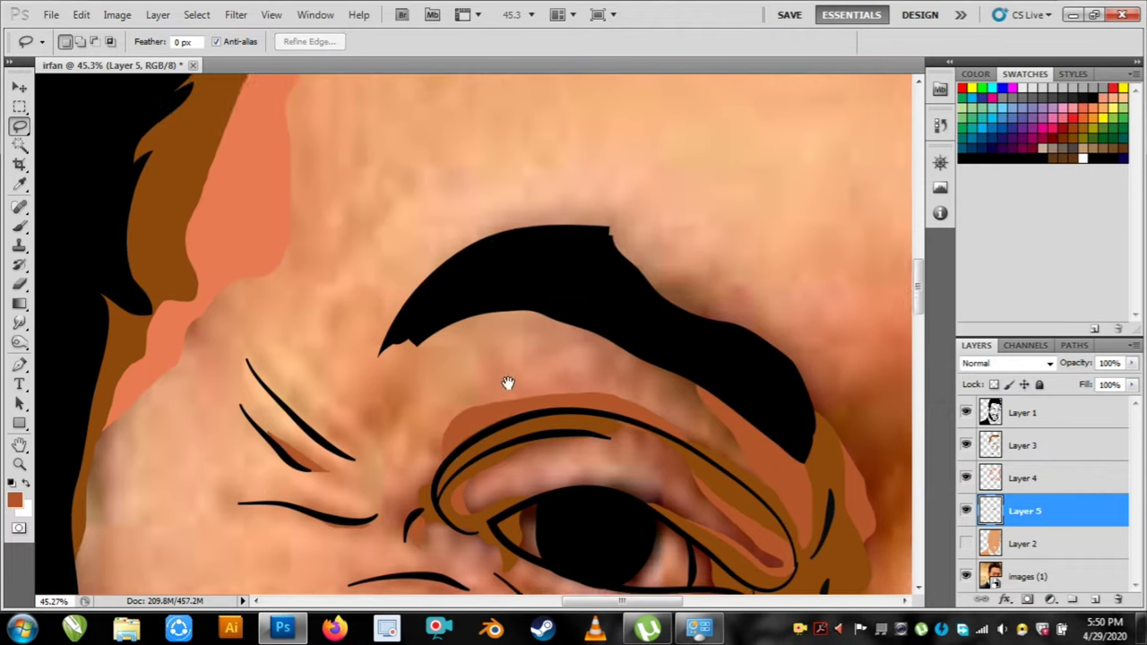
scroll(558, 386, down, 6)
drag(632, 363, 587, 253)
scroll(668, 248, up, 5)
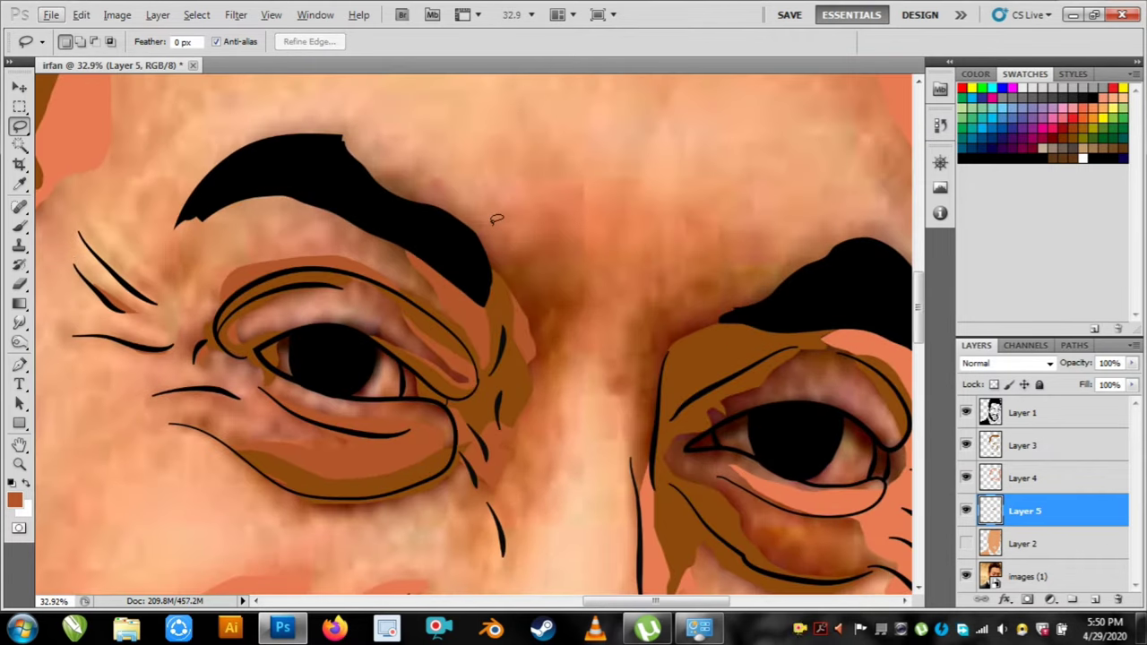
scroll(497, 219, down, 4)
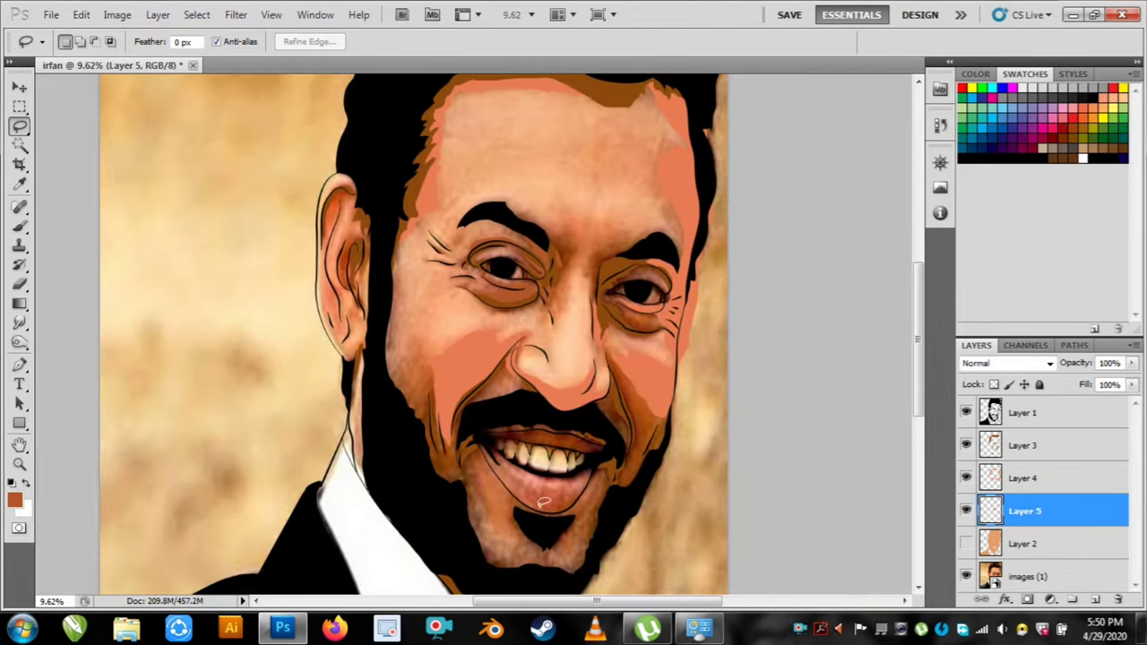
scroll(542, 502, up, 4)
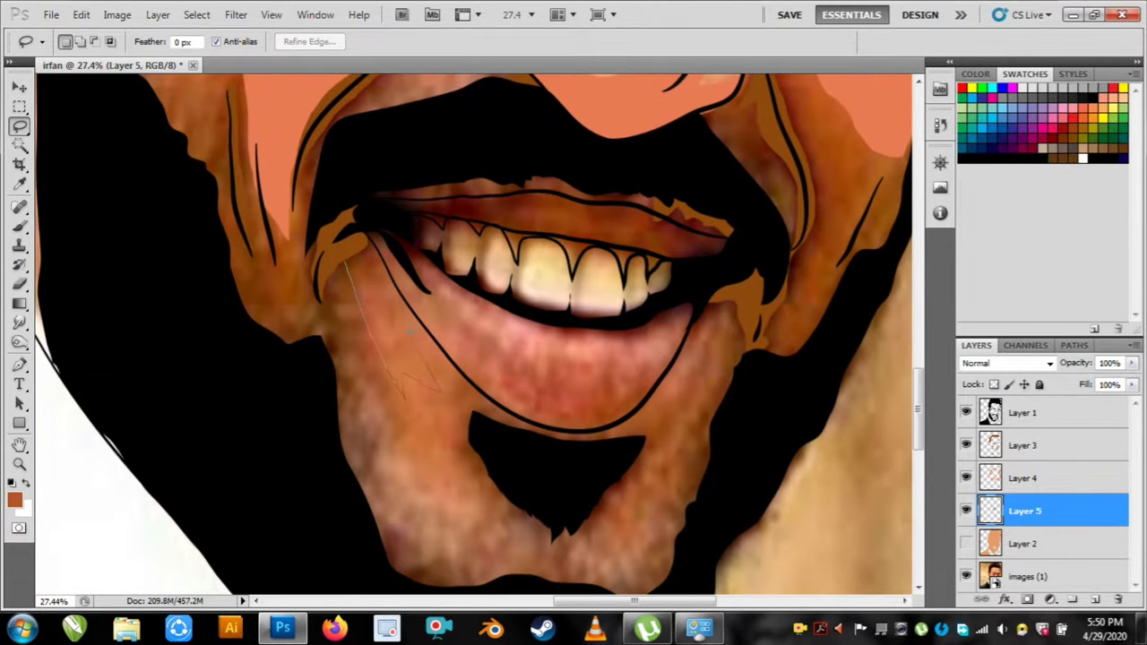
drag(385, 260, 362, 226)
key(alt+BackSpace)
key(ctrl+d)
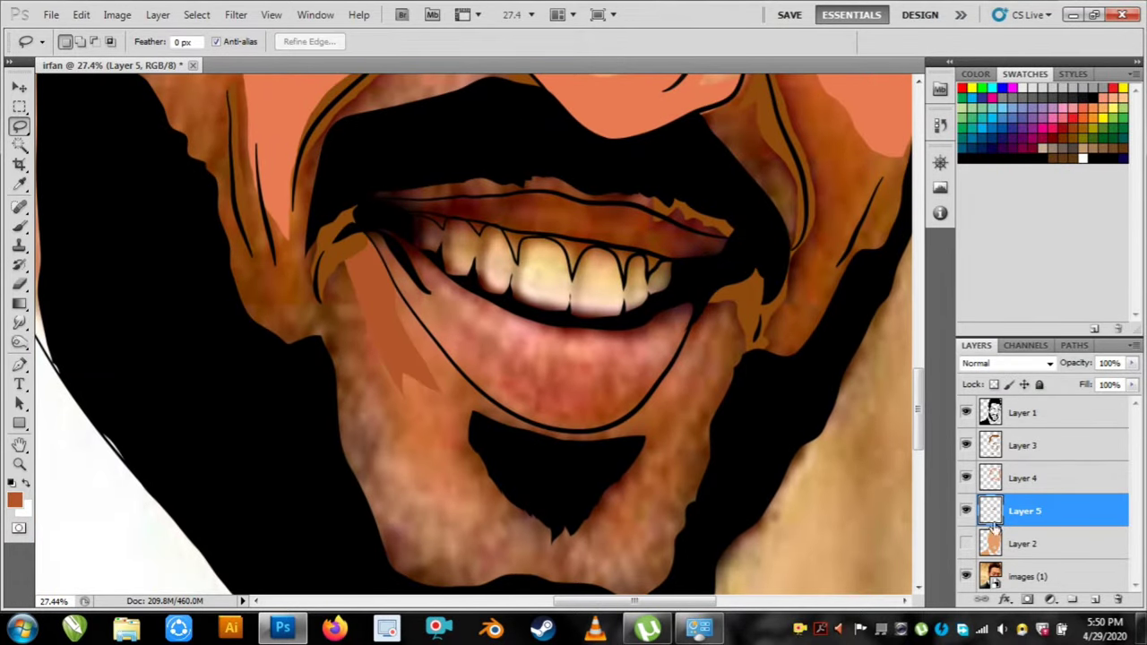
Examine the whole portrait with Layer 2 shown, then hide Layer 2 again.
click(966, 543)
scroll(786, 405, down, 5)
scroll(640, 313, up, 1)
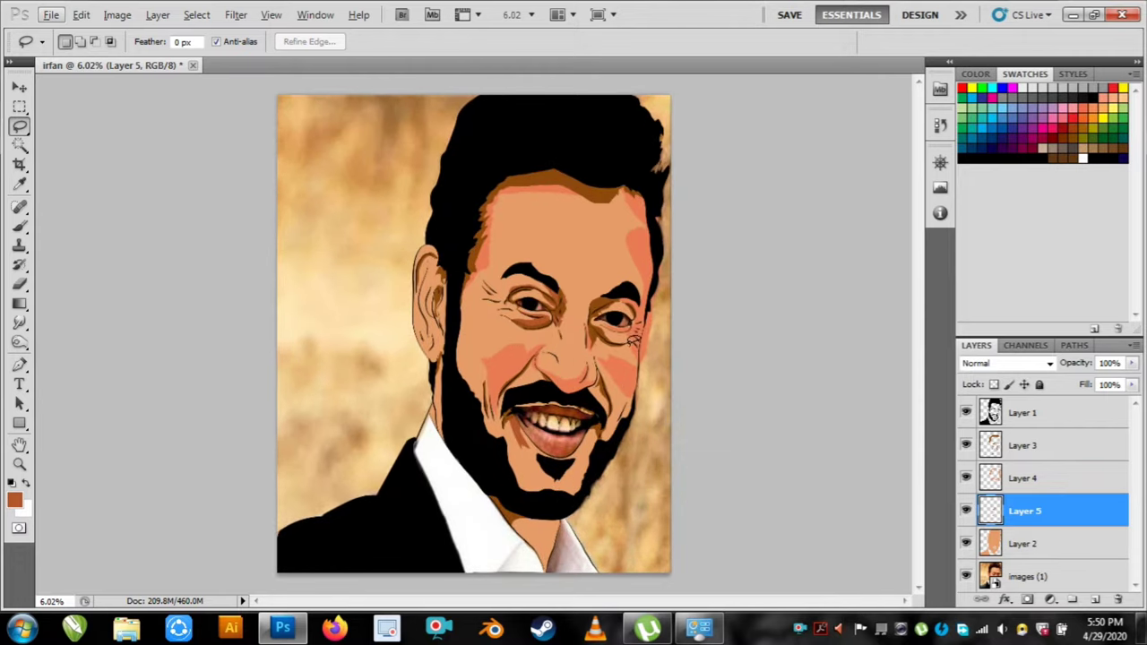
click(967, 543)
Outline the lower cheek on the ear side, from the beard edge to beside the mouth, fill it with reddish brown, and deselect.
scroll(470, 385, up, 4)
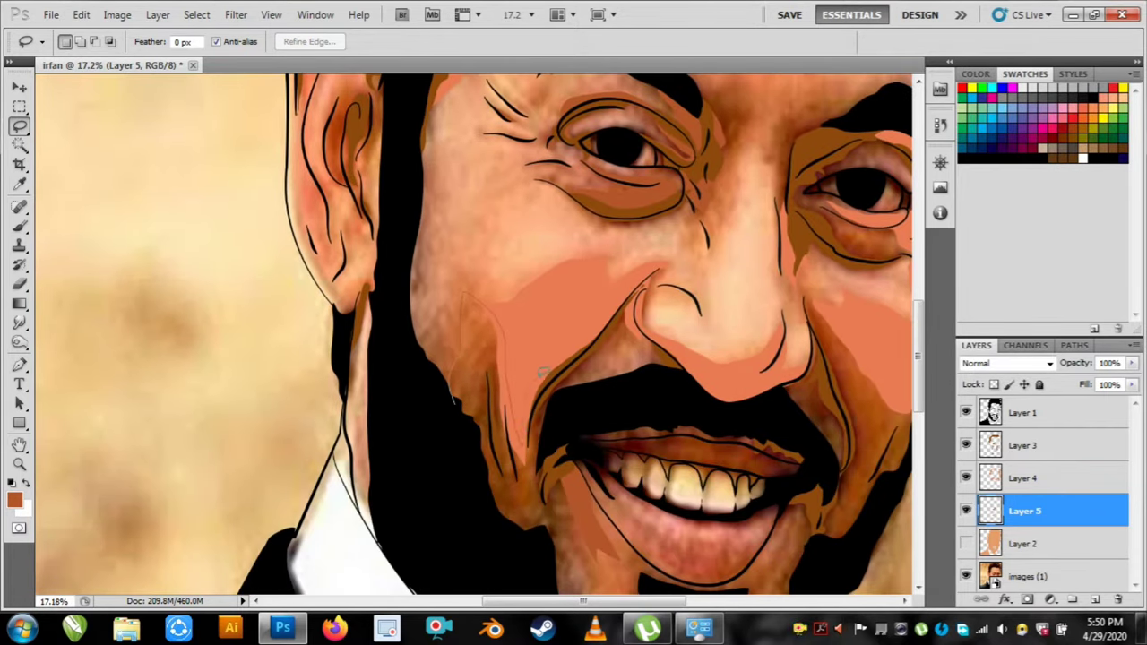
drag(568, 359, 554, 427)
key(space)
mouse_move(564, 476)
mouse_down()
mouse_move(569, 487)
mouse_move(570, 421)
mouse_up()
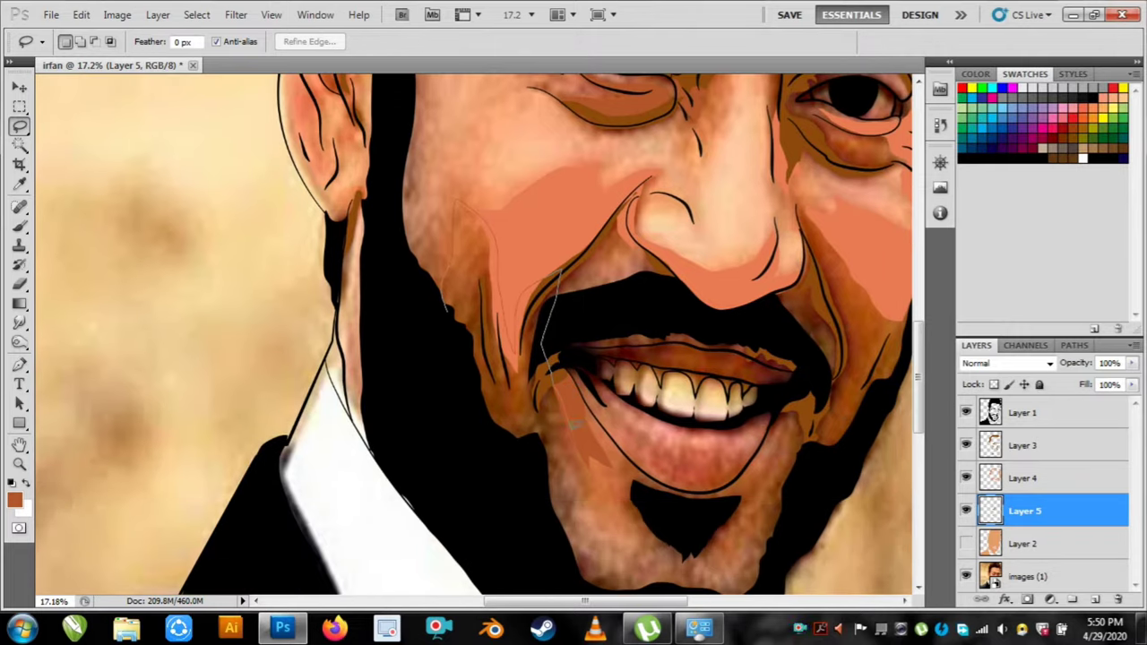
mouse_move(558, 467)
mouse_down()
mouse_move(448, 336)
mouse_move(448, 215)
mouse_up()
key(alt+BackSpace)
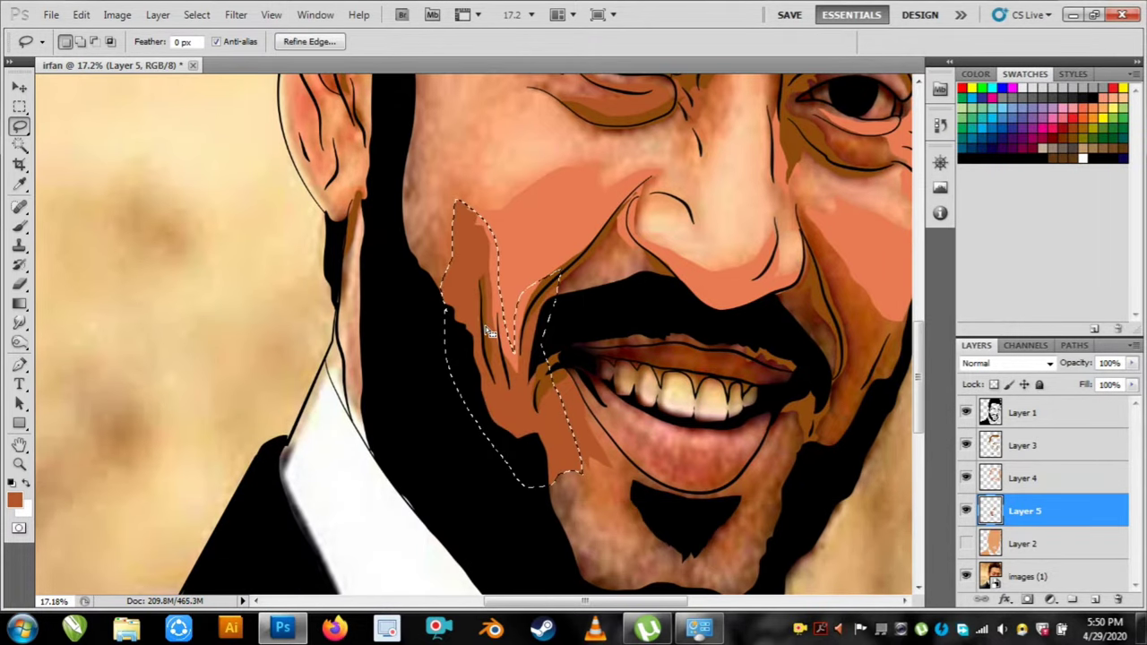
key(ctrl+d)
Lasso the area between the far nostril, the moustache and the smile fold, fill it with reddish brown, and deselect.
key(space)
drag(699, 347, 507, 315)
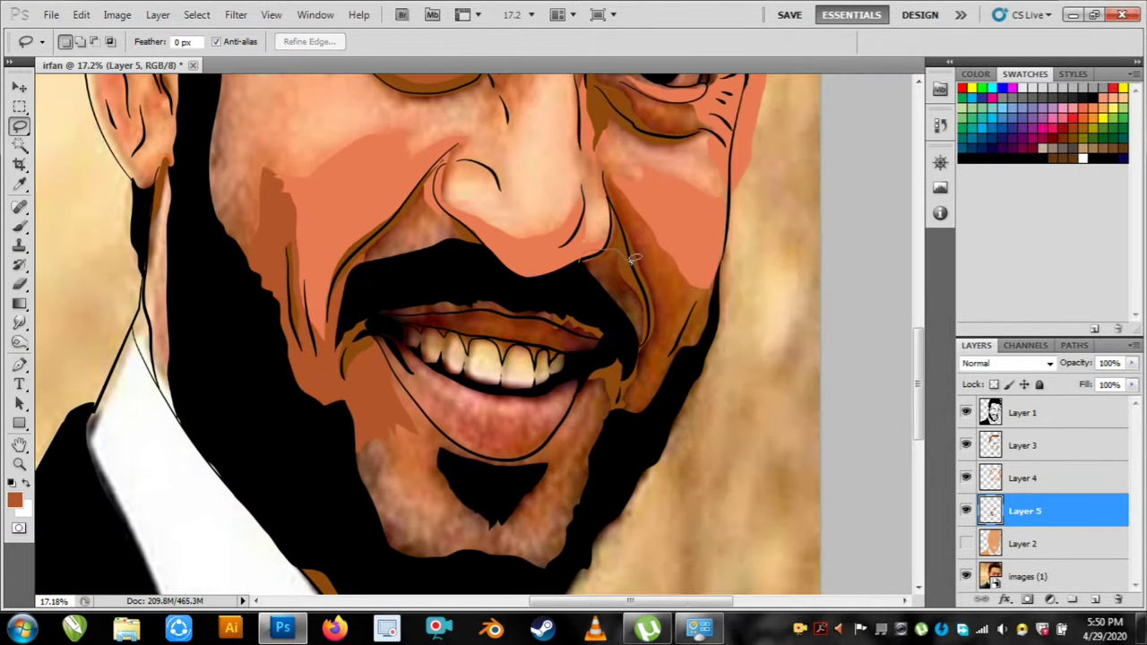
drag(645, 343, 582, 262)
key(alt+BackSpace)
key(ctrl+d)
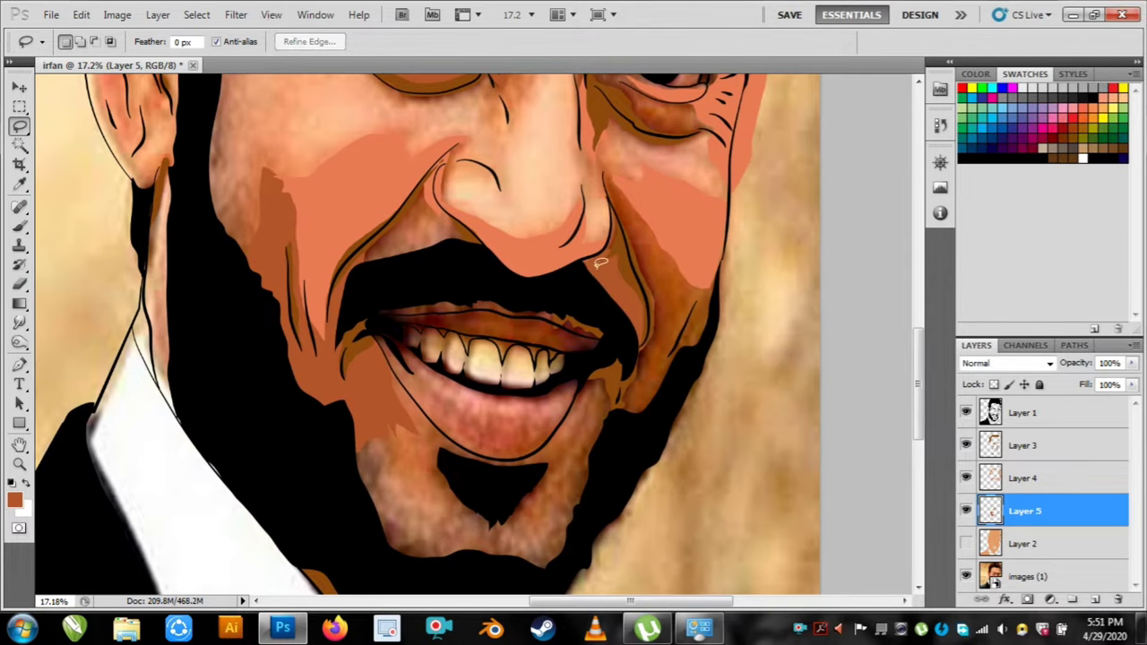
key(ctrl+d)
Outline the far lower cheek from the nose wing along the beard to the mouth corner, and fill it with reddish brown.
drag(606, 160, 483, 296)
scroll(619, 193, up, 5)
key(space)
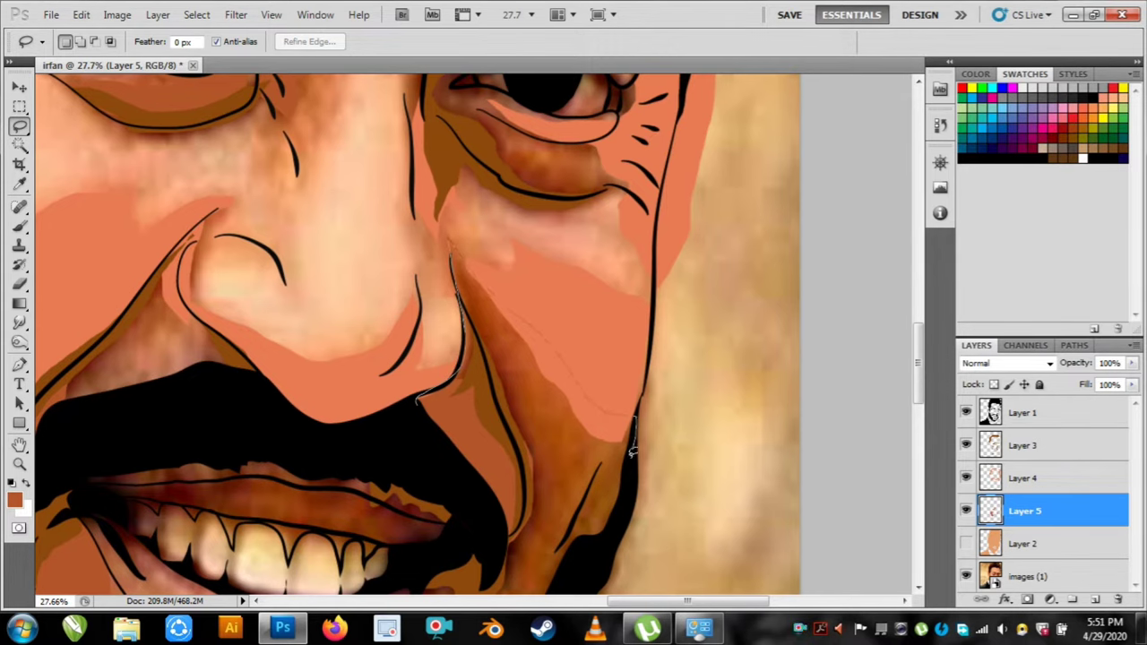
mouse_move(632, 453)
mouse_down()
mouse_move(620, 536)
mouse_move(673, 359)
mouse_move(606, 450)
mouse_move(523, 510)
mouse_move(518, 443)
mouse_up()
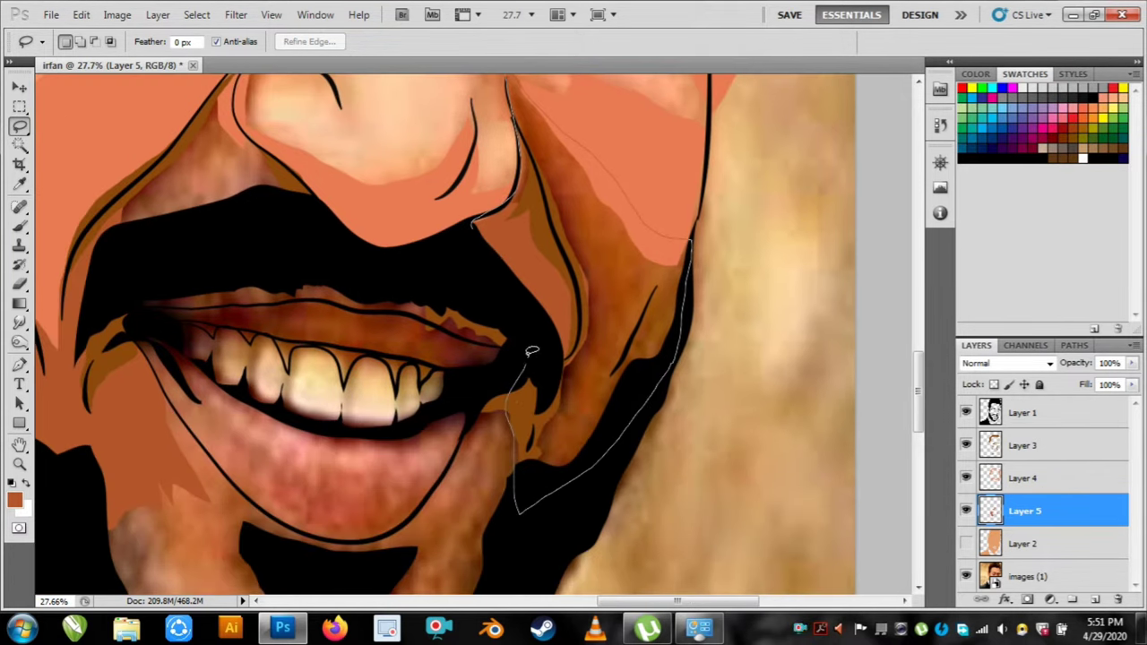
drag(532, 351, 471, 227)
key(alt+BackSpace)
key(ctrl+d)
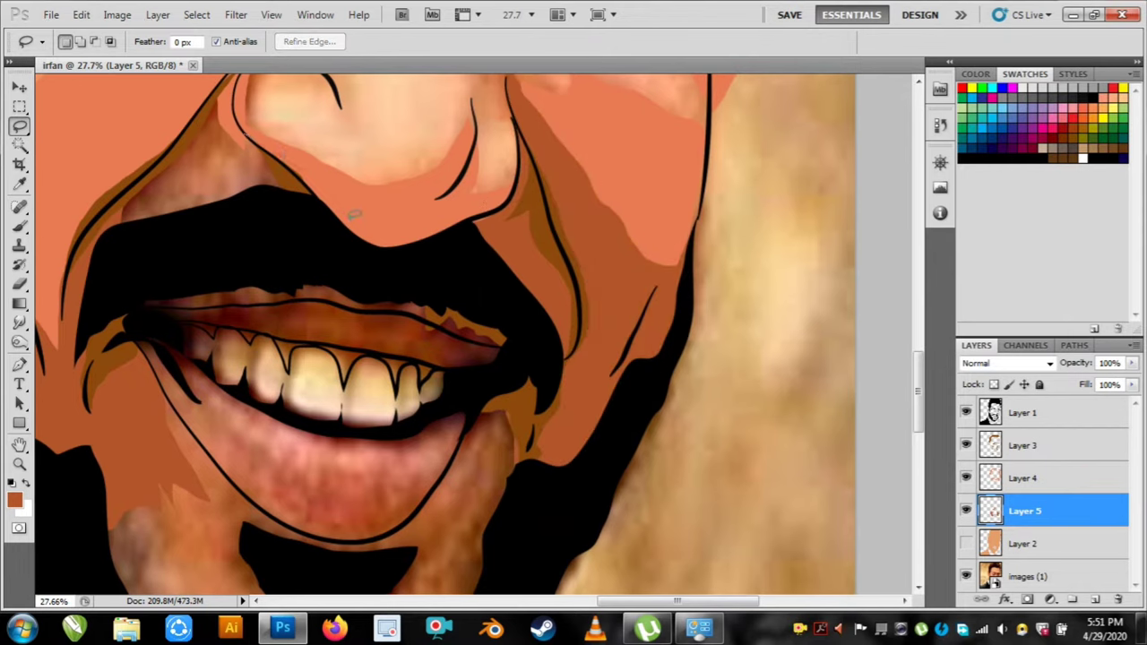
Try to shade the strip under the nose on Layer 5 and raise that layer above Layer 4, then undo the reordering.
mouse_move(440, 235)
mouse_down()
mouse_move(355, 254)
mouse_move(305, 195)
mouse_up()
drag(261, 148, 248, 135)
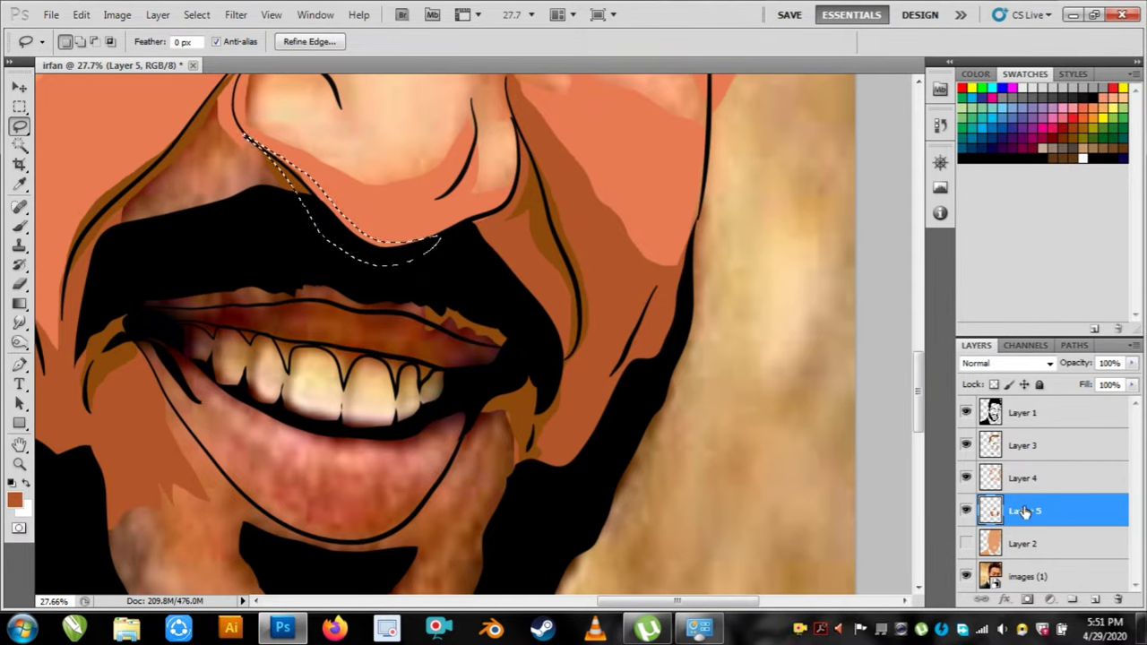
click(19, 227)
click(343, 251)
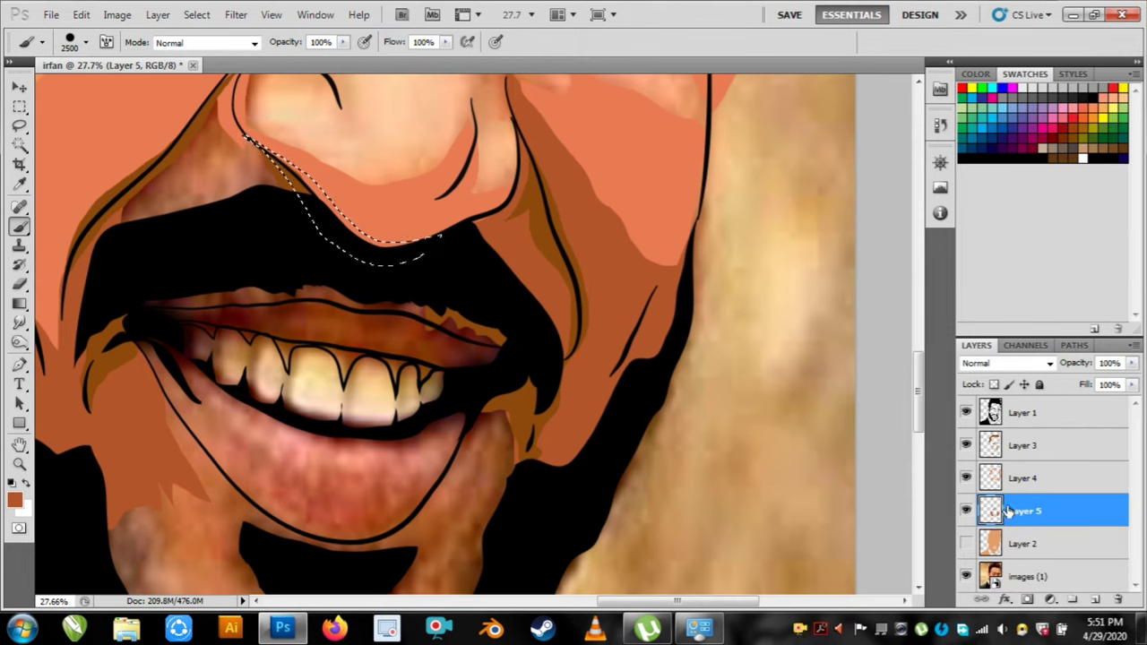
drag(1009, 511, 1013, 475)
scroll(722, 332, down, 3)
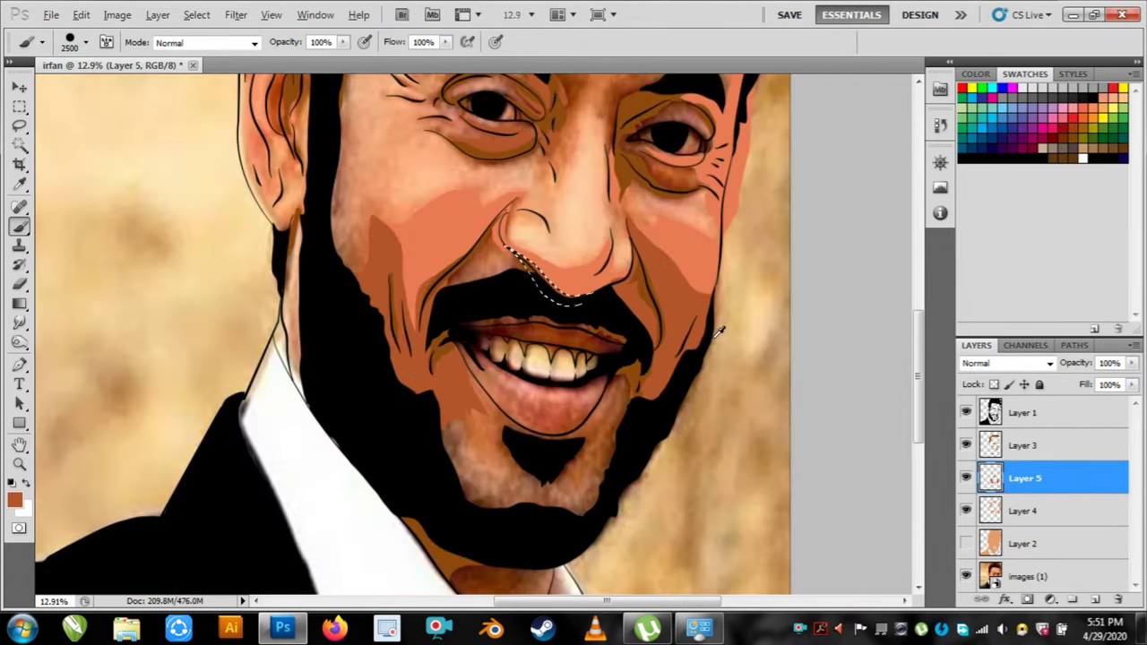
key(ctrl+z)
click(19, 146)
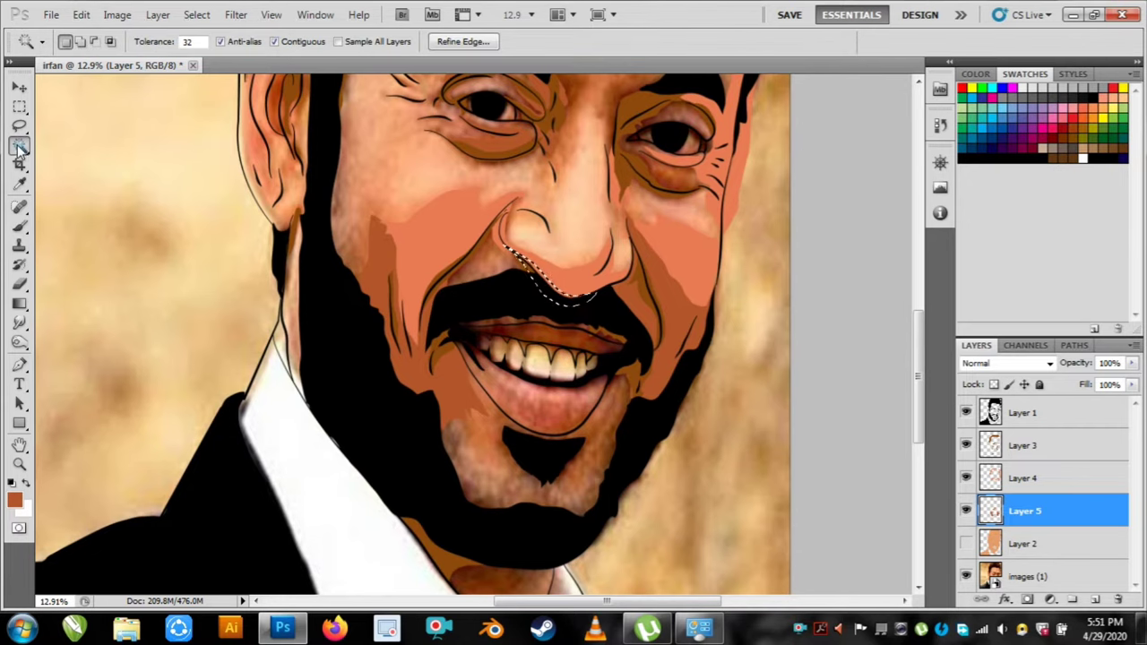
key(ctrl+d)
key(l)
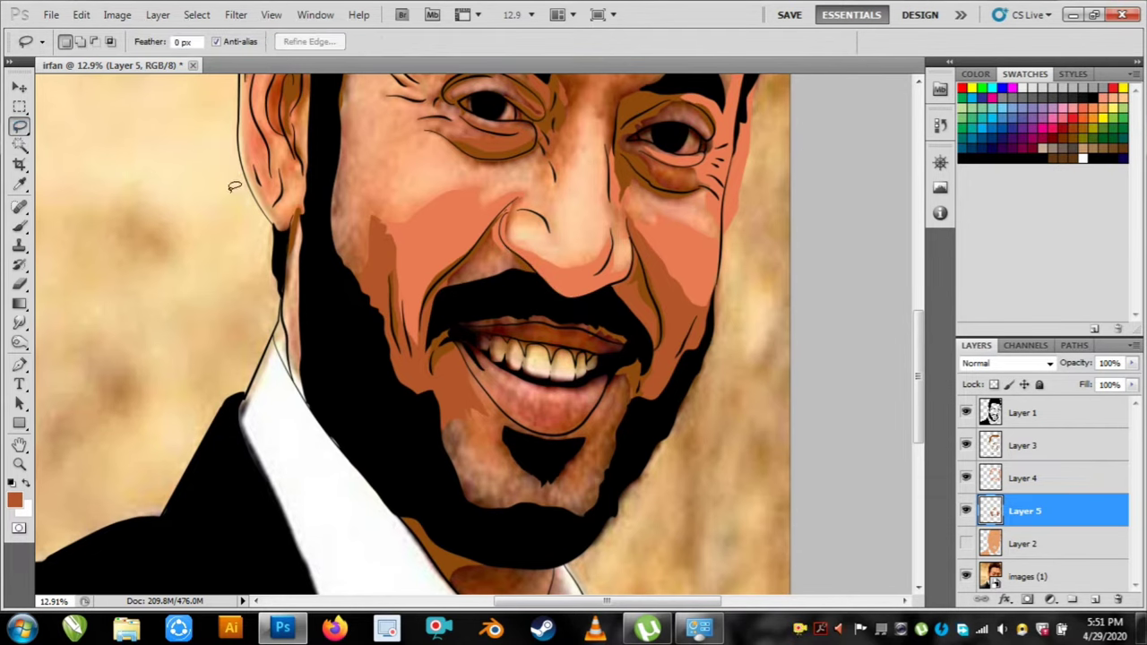
Try filling the strip under the nose on Layer 3 with reddish brown and then brown, and undo the fills.
click(1045, 448)
scroll(516, 256, up, 5)
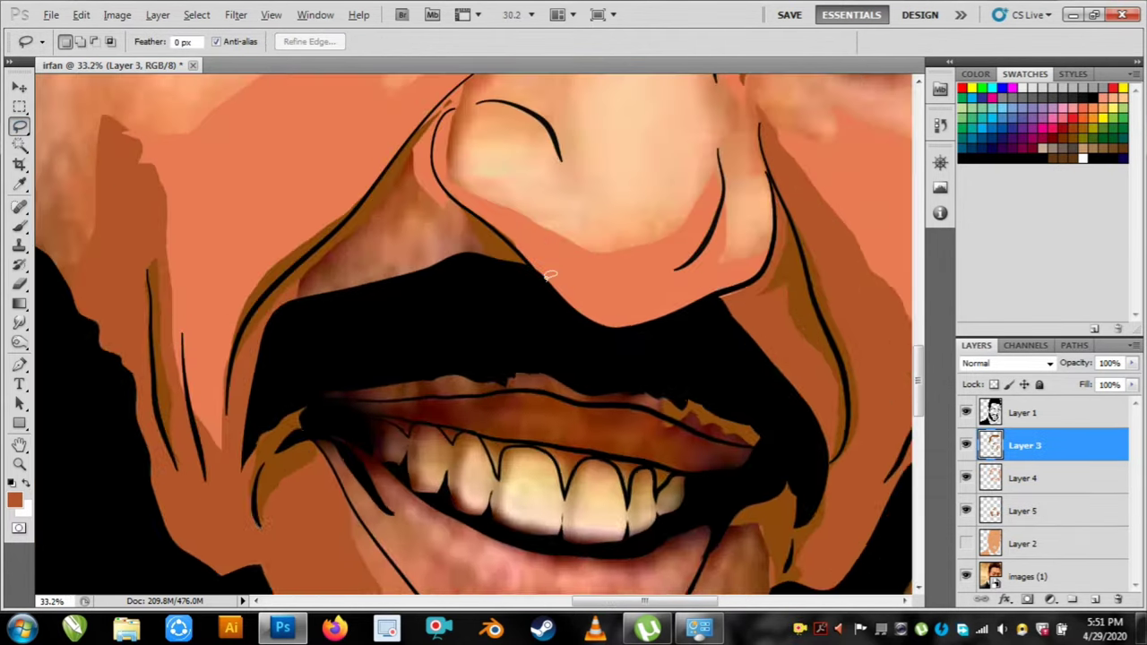
mouse_move(598, 314)
mouse_down()
mouse_move(799, 358)
mouse_move(522, 257)
mouse_move(475, 211)
mouse_up()
key(alt+BackSpace)
key(ctrl+d)
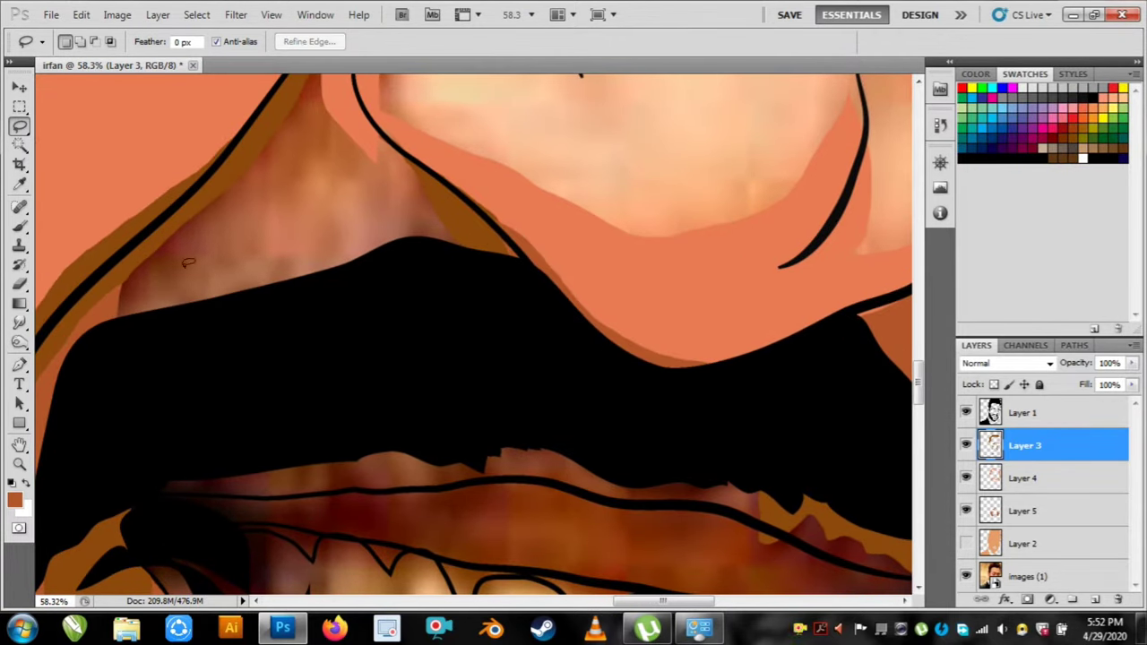
key(i)
key(ctrl+shift+d)
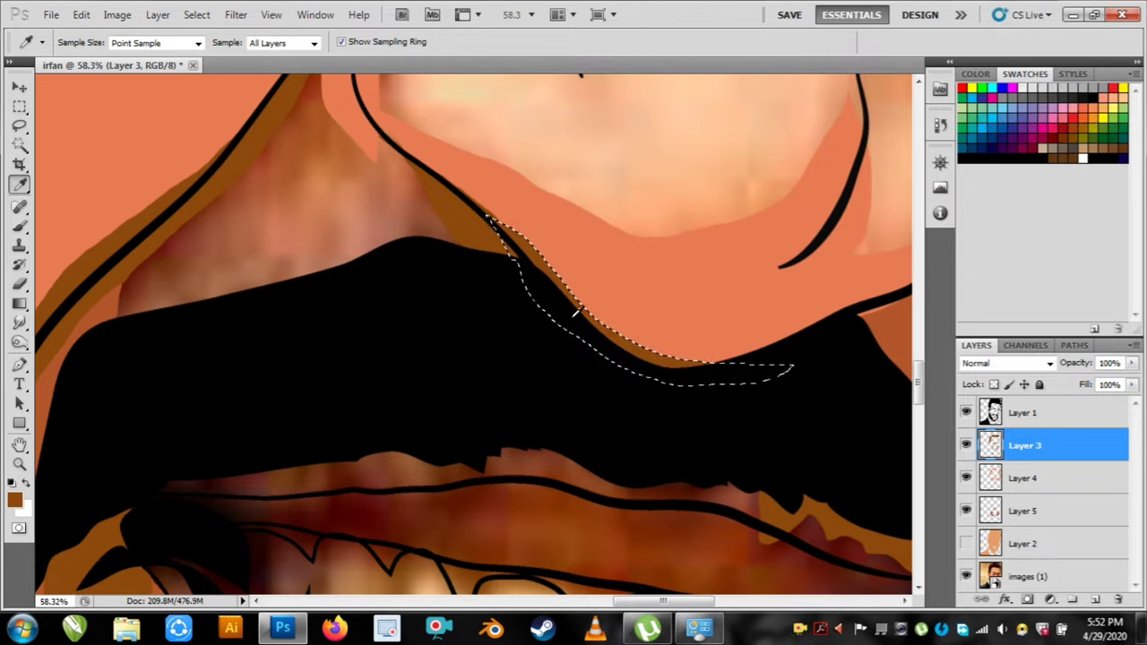
click(118, 250)
key(alt+bracketleft)
key(alt+bracketleft)
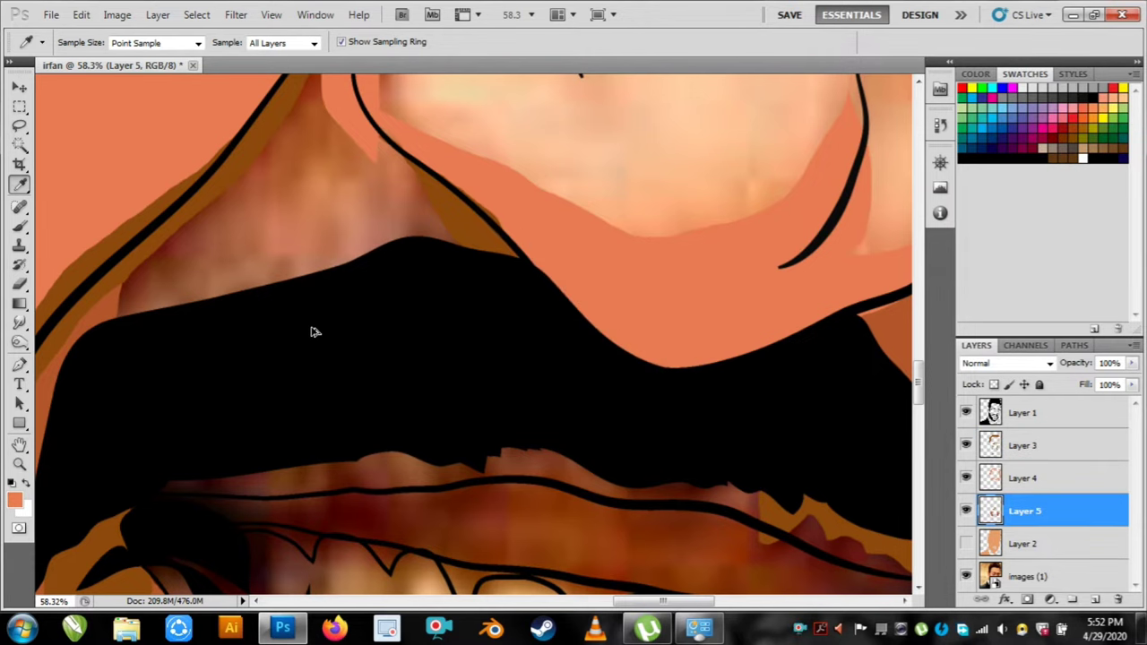
Outline a strip along the underside of the nose on Layer 3, fill it with the sampled shadow brown, and deselect.
click(311, 328)
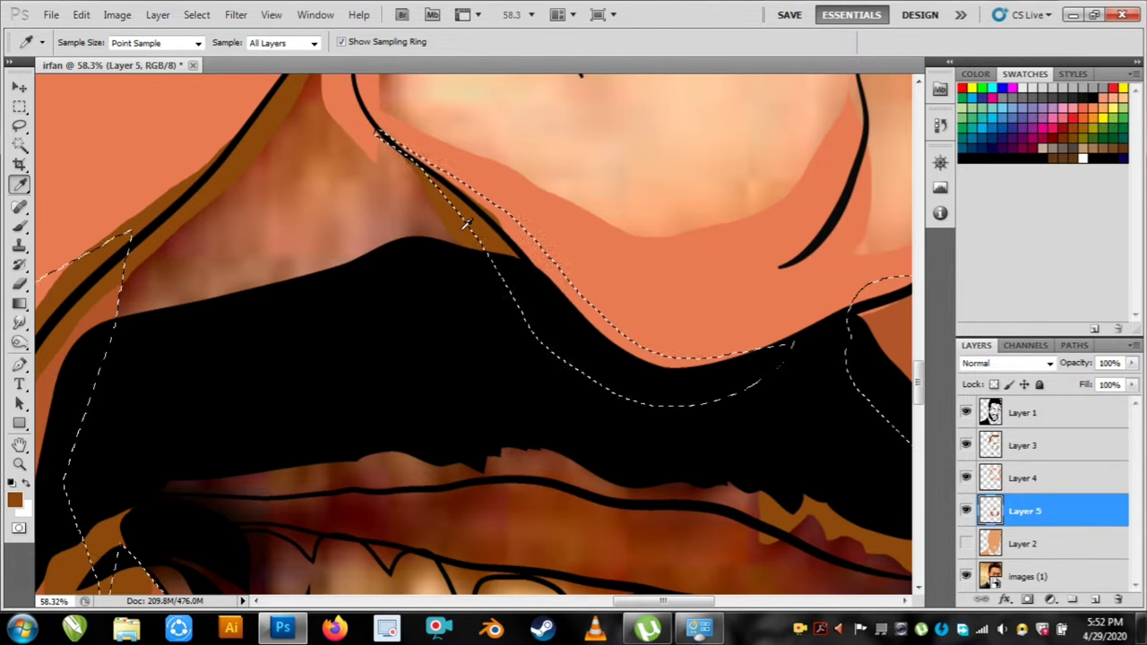
click(21, 127)
click(433, 180)
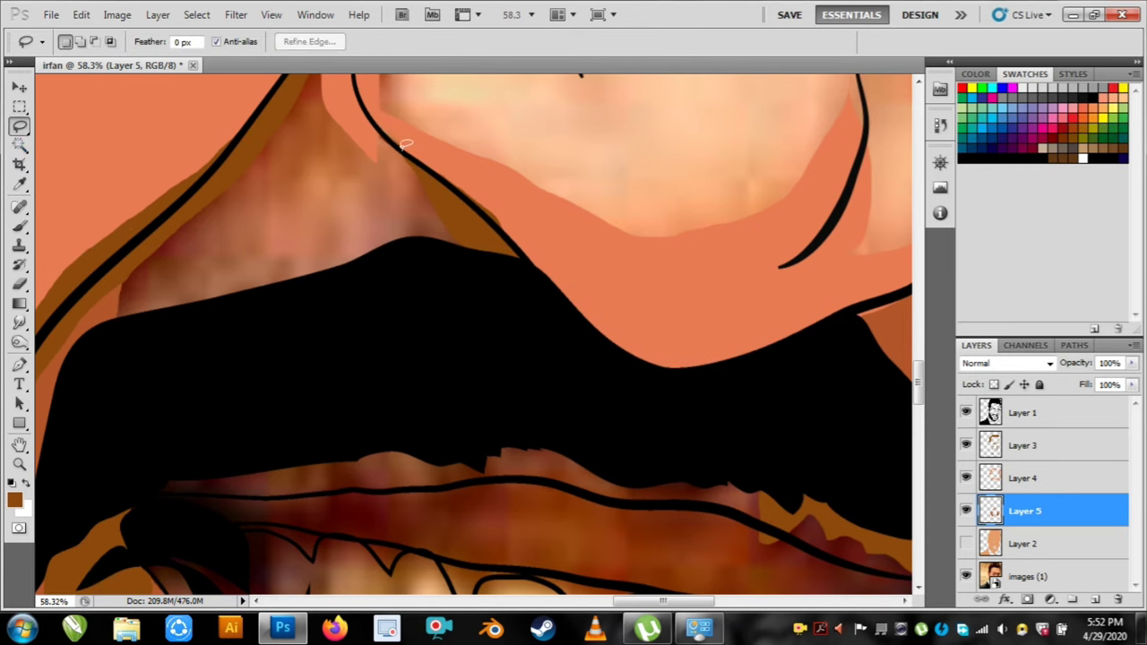
key(alt+bracketright)
key(alt+bracketright)
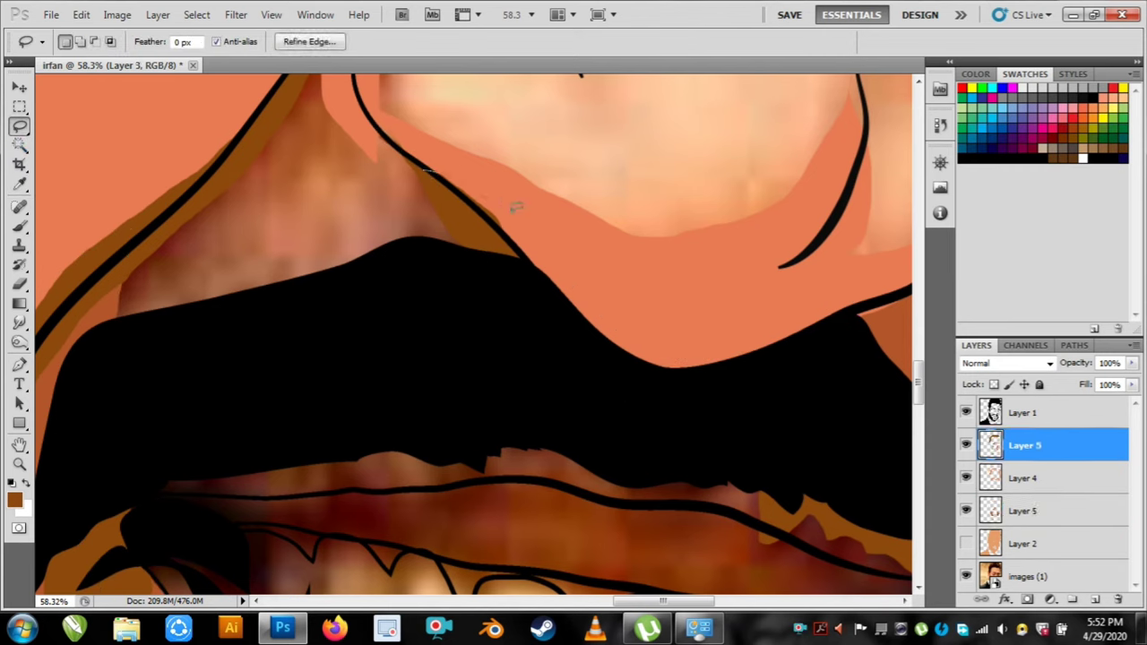
mouse_move(768, 358)
mouse_down()
mouse_move(545, 328)
mouse_move(430, 161)
mouse_up()
key(alt+BackSpace)
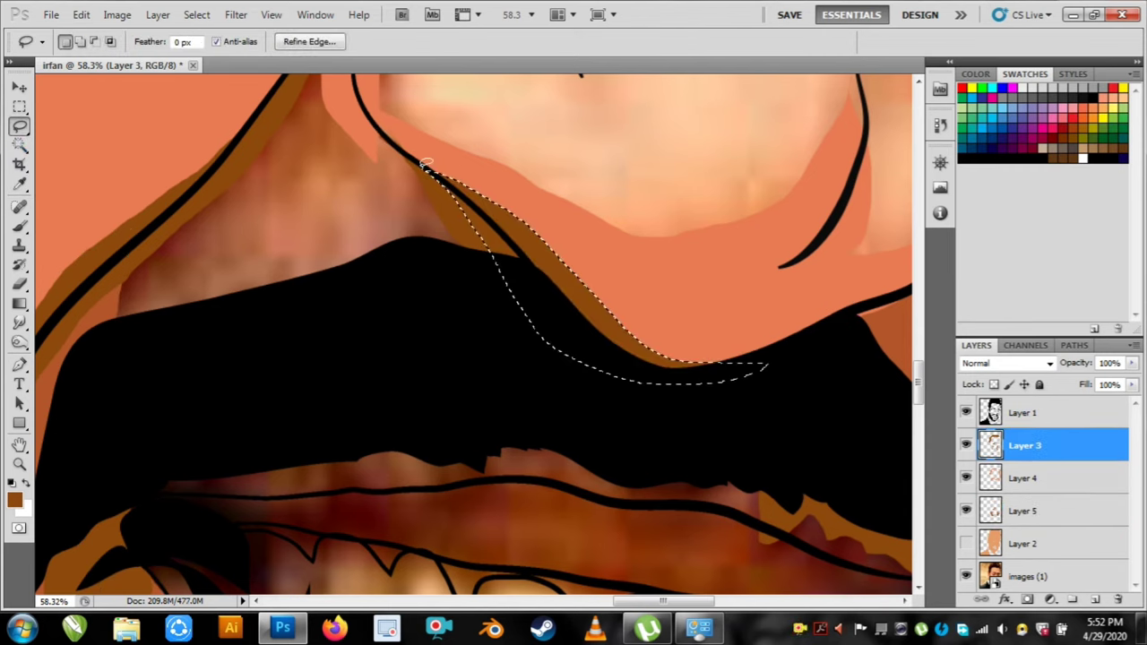
key(ctrl+d)
Lasso a thin strip along the lower edge of the far nostril, fill it with brown, and deselect.
drag(779, 385, 593, 323)
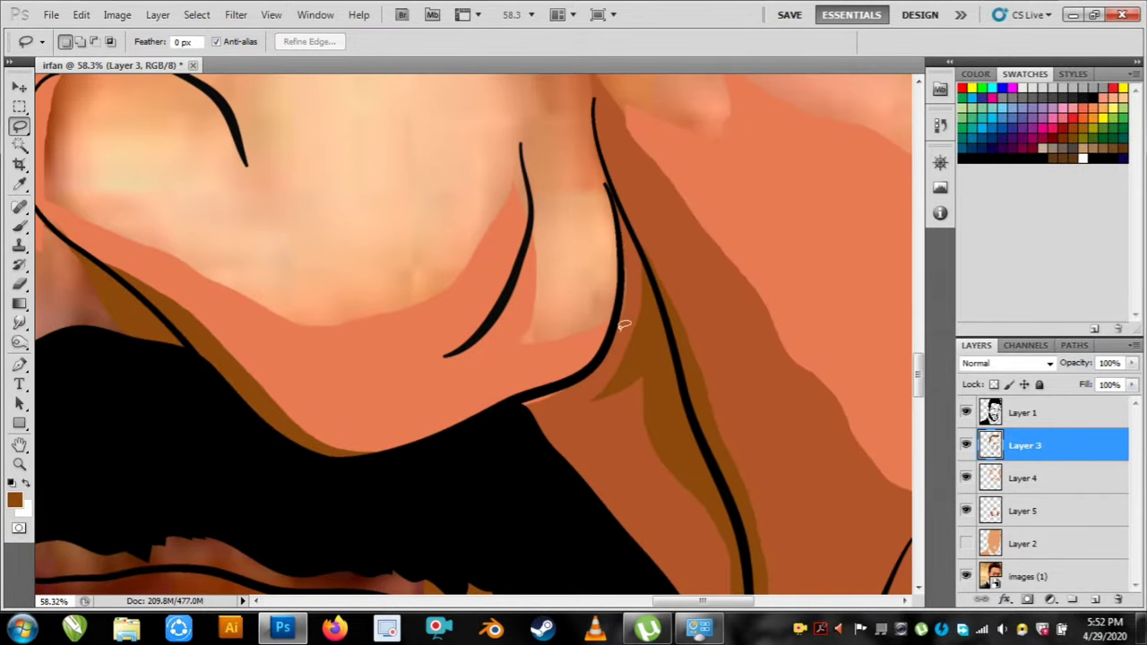
drag(449, 438, 561, 384)
drag(612, 336, 615, 332)
key(alt+BackSpace)
key(ctrl+d)
Add thin brown shadows along the outer curve and the upper crease of the nostril nearest the ear.
drag(161, 289, 387, 430)
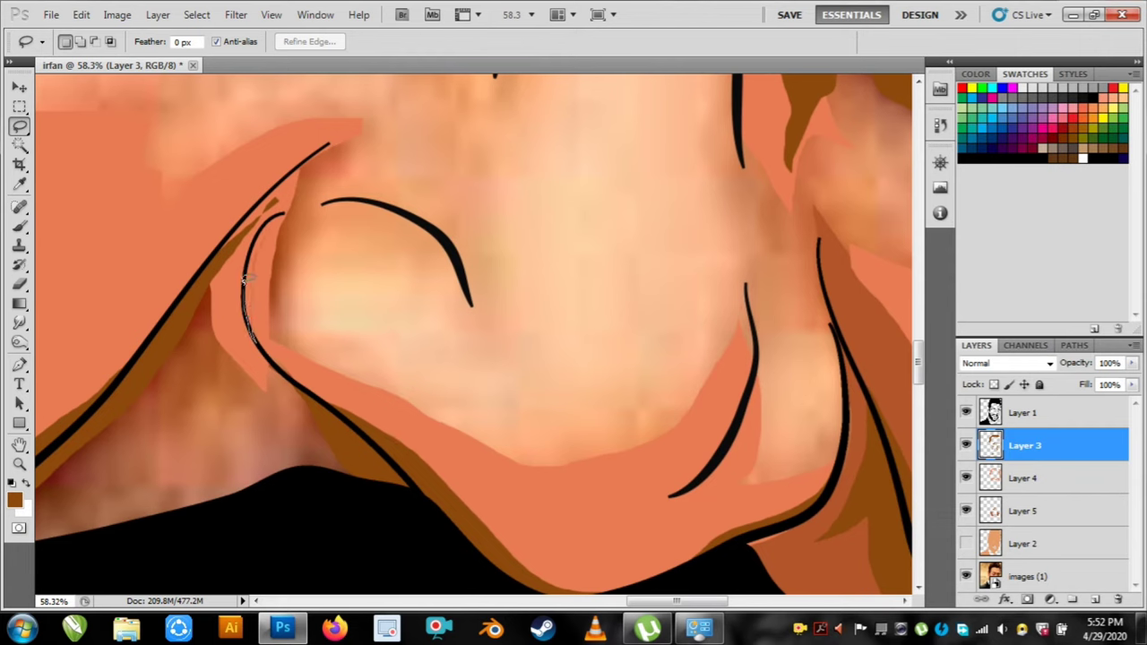
mouse_move(261, 229)
mouse_down()
mouse_move(282, 214)
mouse_move(442, 243)
mouse_up()
key(alt+BackSpace)
key(ctrl+d)
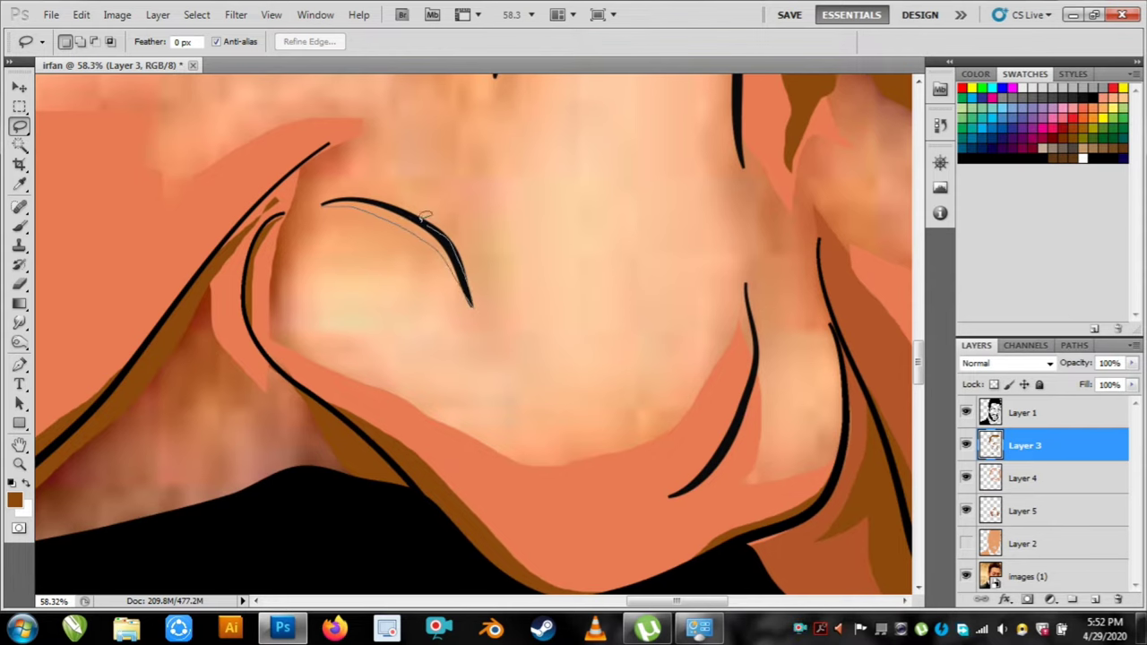
drag(333, 195, 328, 199)
key(alt+BackSpace)
key(ctrl+d)
Show Layer 2, make Layer 5 active, and sample the reddish brown shading beside the mouth as the foreground color.
scroll(748, 389, down, 3)
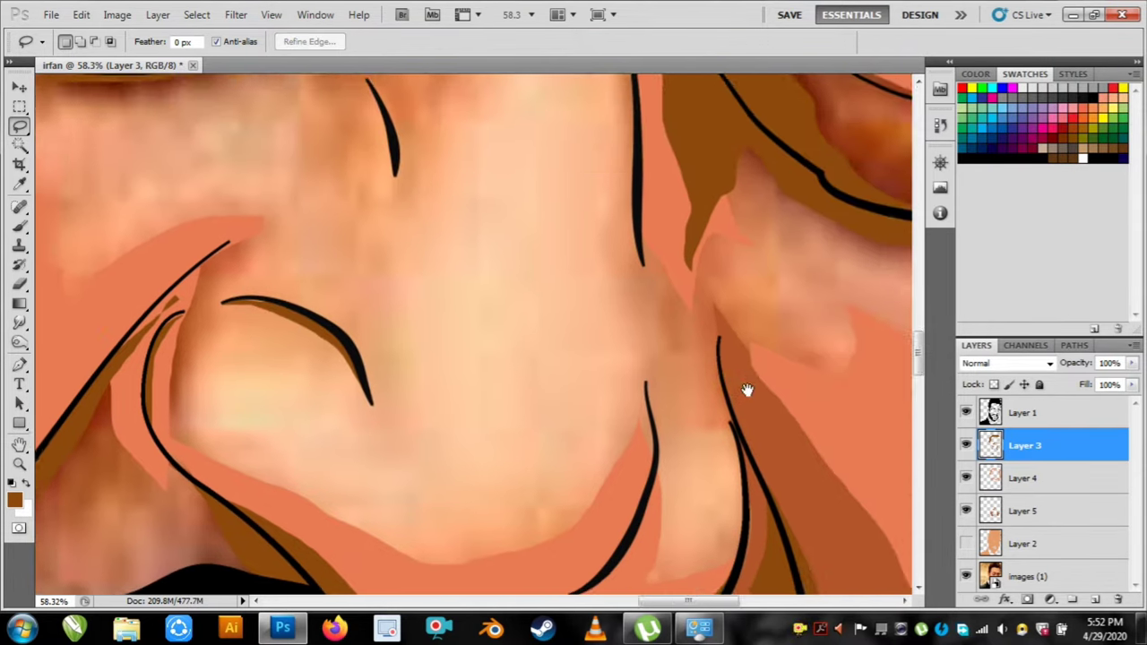
scroll(730, 358, down, 3)
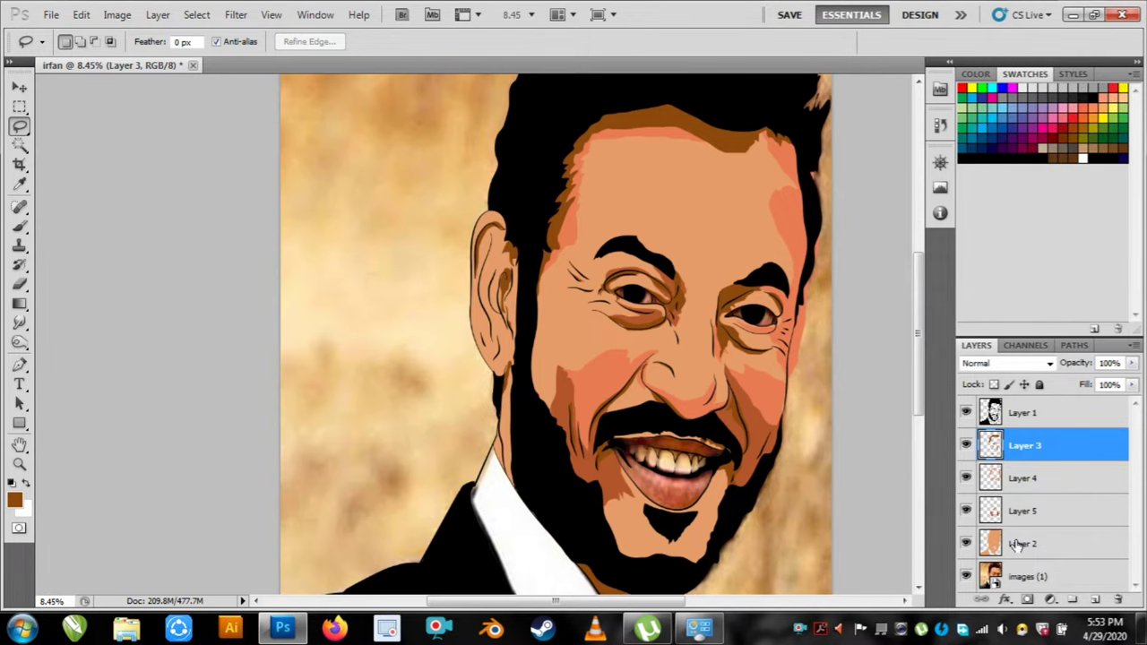
click(1022, 511)
key(i)
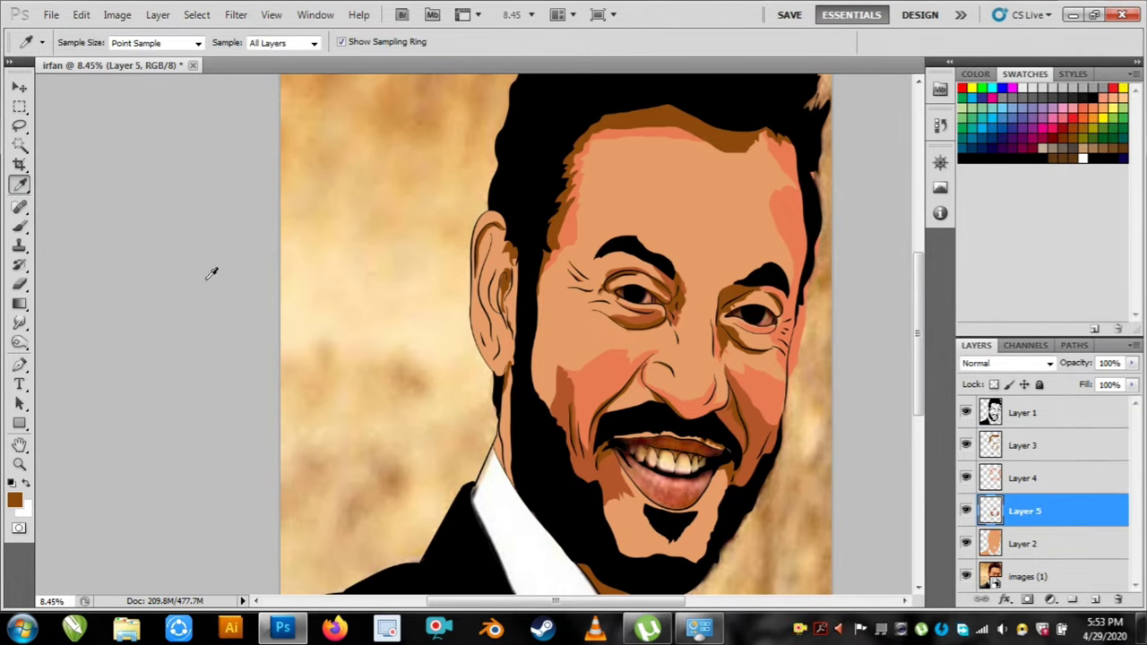
click(596, 468)
Show the images (1) photo layer and hide Layer 2.
click(966, 576)
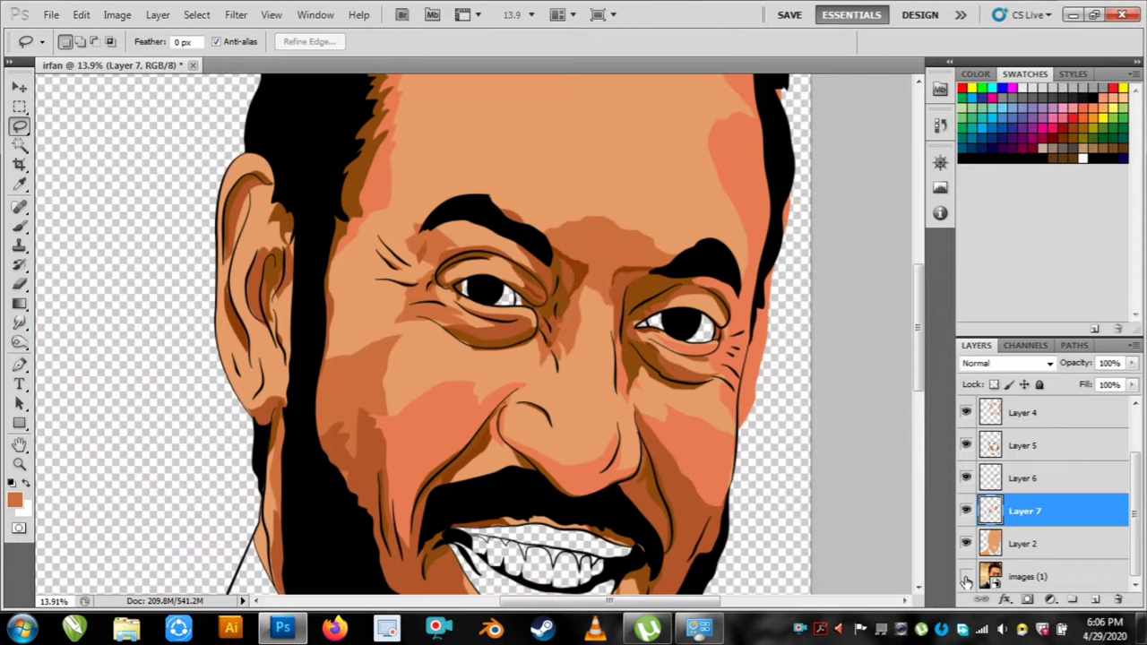
click(967, 543)
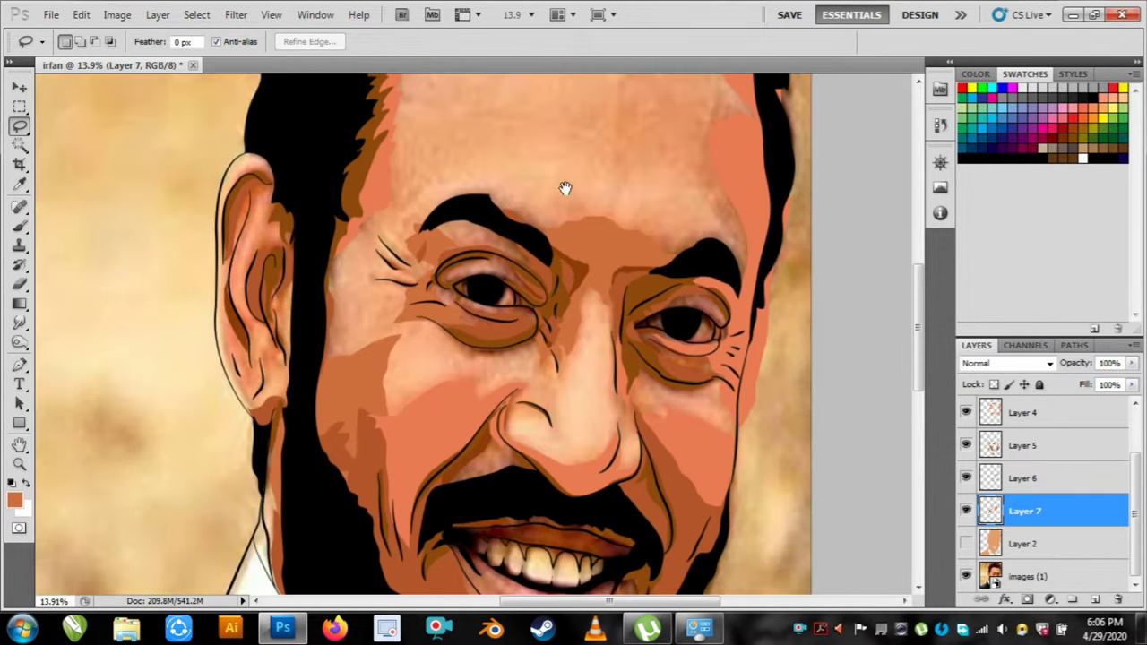
Sample the light orange skin tone in the middle of the forehead as the foreground color and return to the Lasso tool.
drag(566, 188, 496, 325)
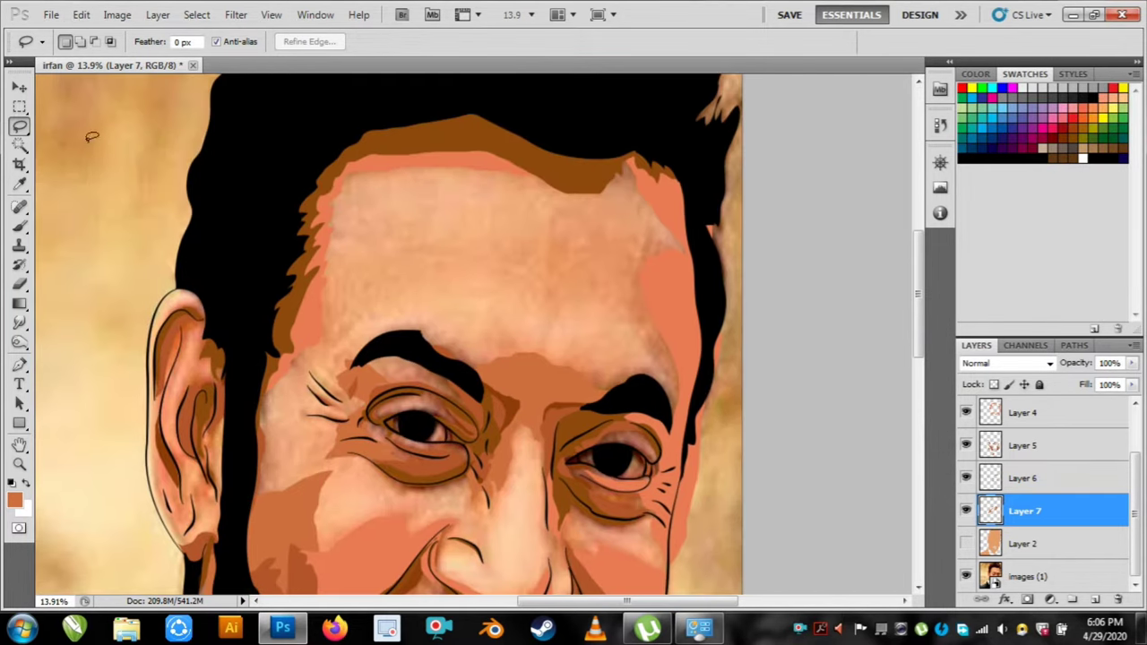
click(23, 184)
drag(536, 272, 556, 276)
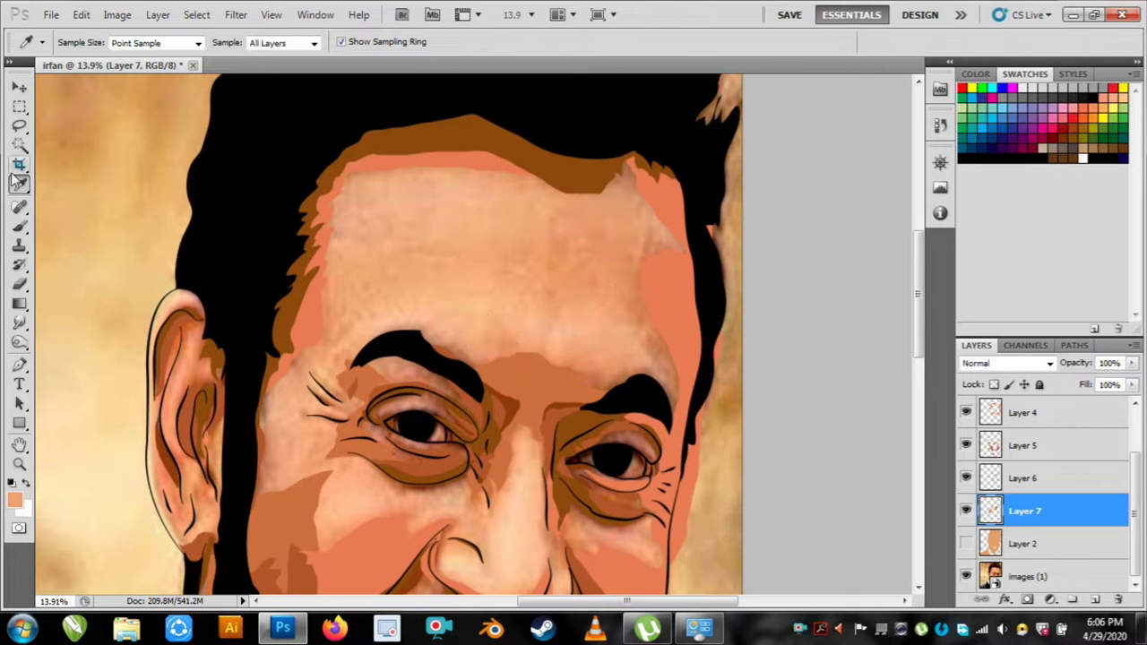
click(19, 127)
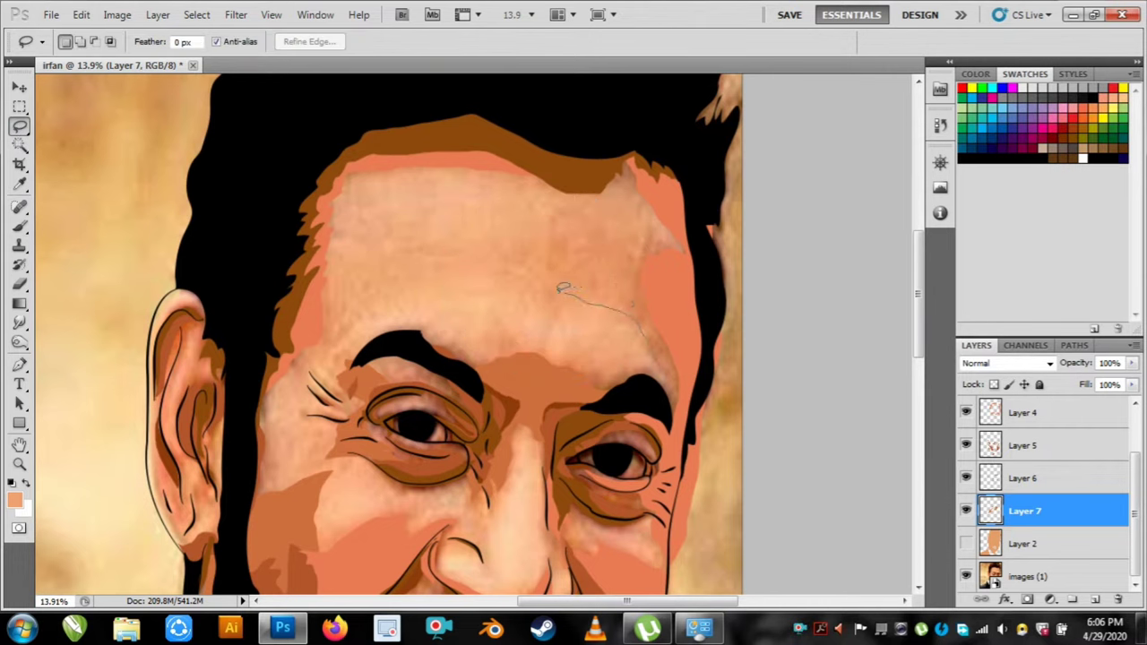
Try filling a jagged band across the middle of the forehead with light orange on Layer 7, comparing it against Layer 2.
drag(419, 259, 423, 256)
key(ctrl+d)
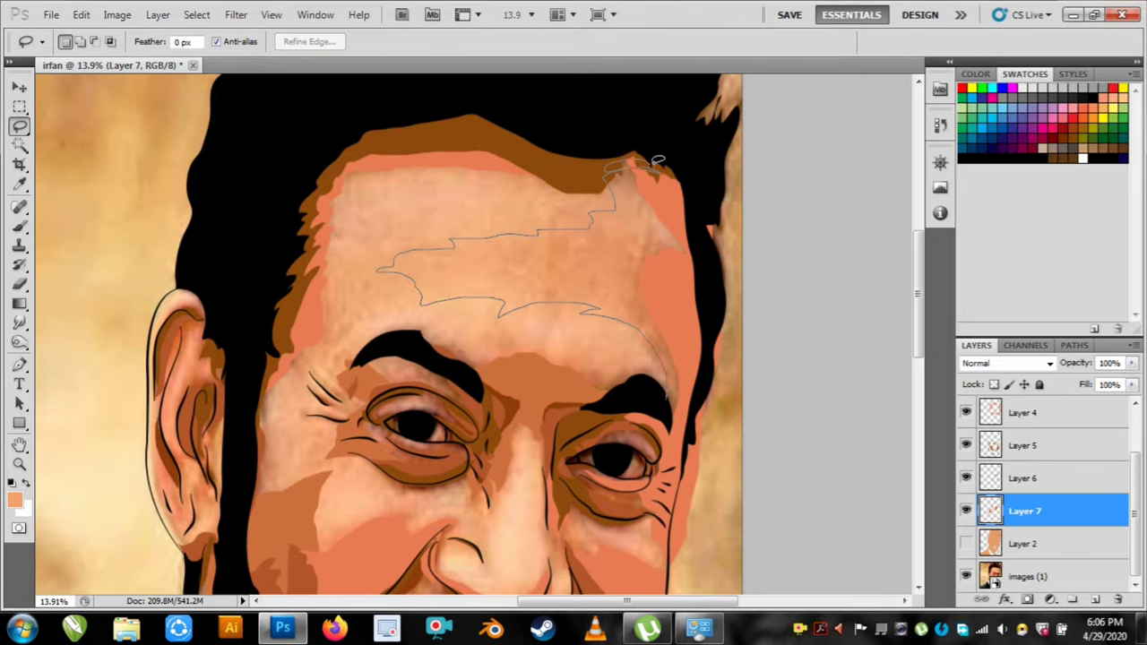
drag(669, 409, 675, 410)
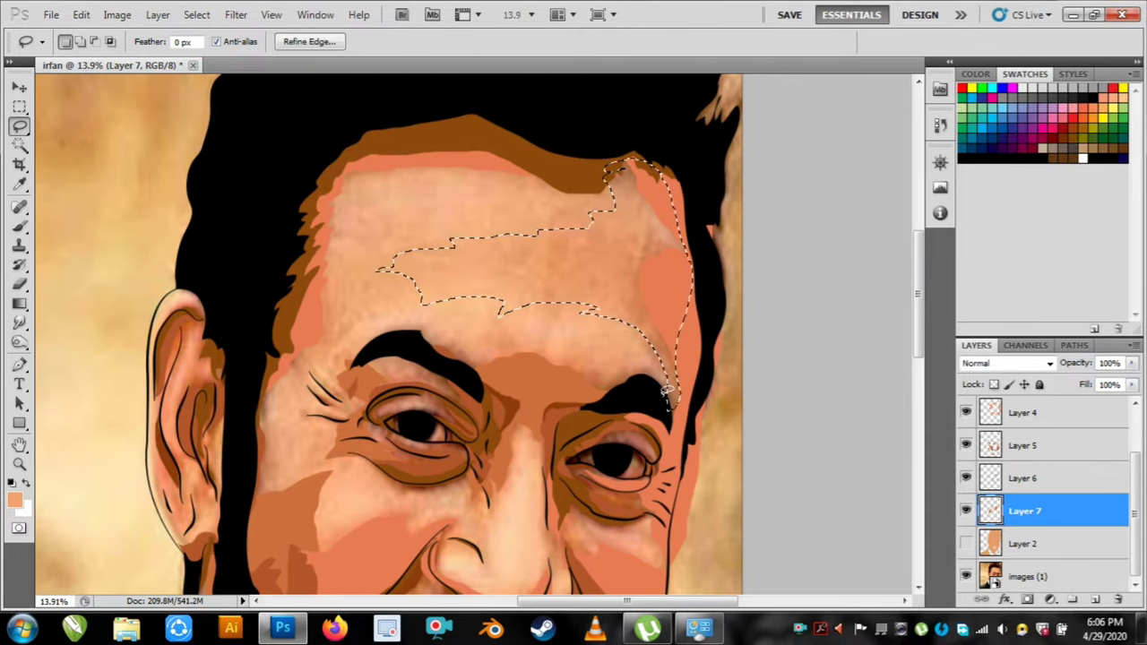
key(alt+BackSpace)
key(ctrl+d)
click(965, 545)
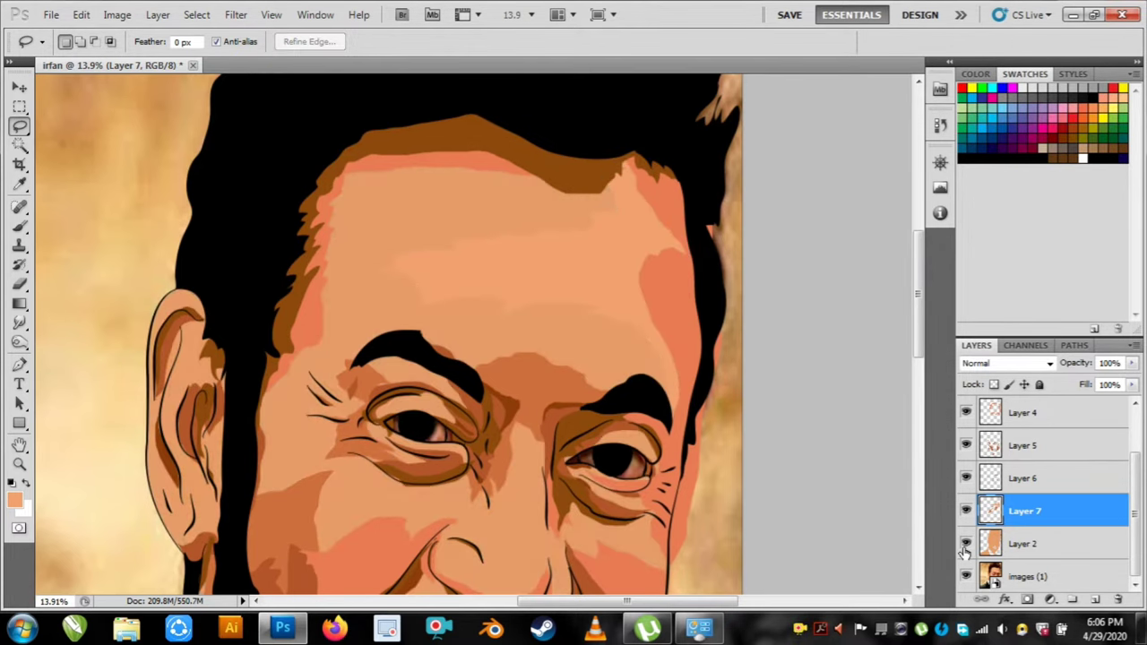
scroll(645, 374, down, 5)
scroll(674, 377, up, 4)
click(965, 544)
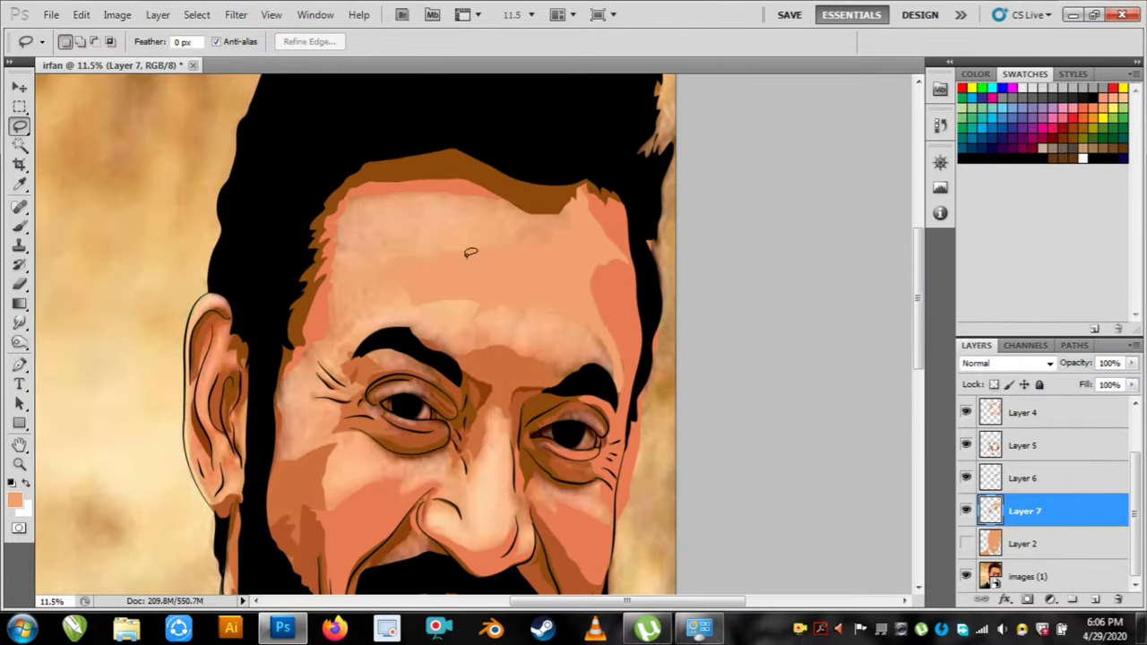
Try extending the forehead band with a light orange patch over the temple nearest the ear.
scroll(439, 276, up, 3)
scroll(434, 280, down, 1)
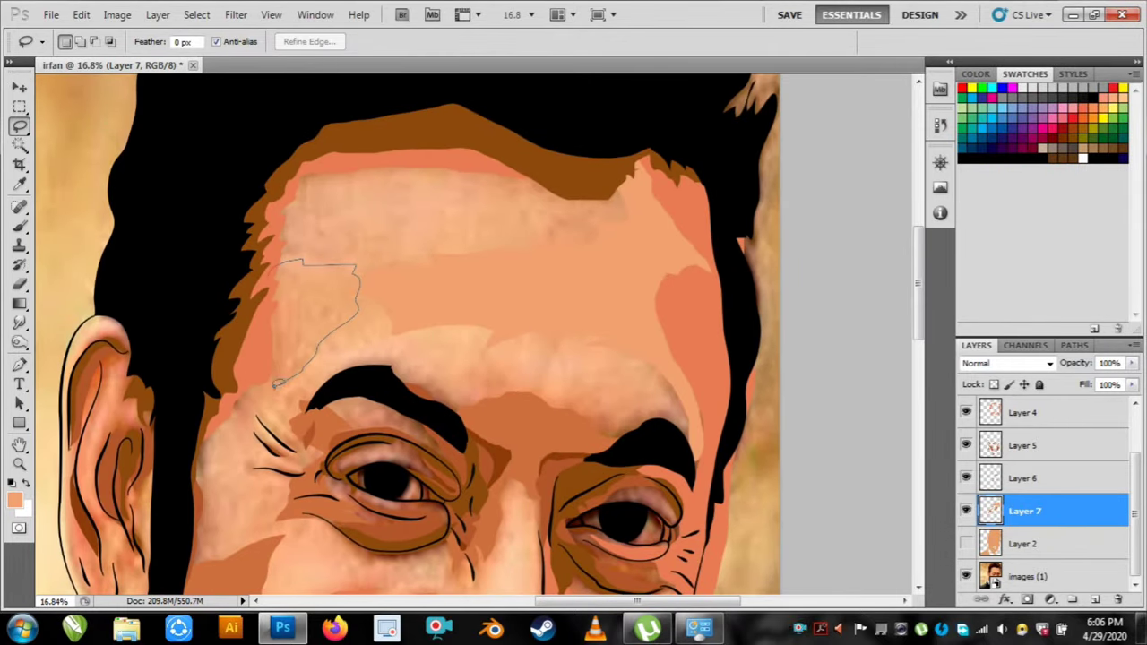
drag(232, 354, 234, 352)
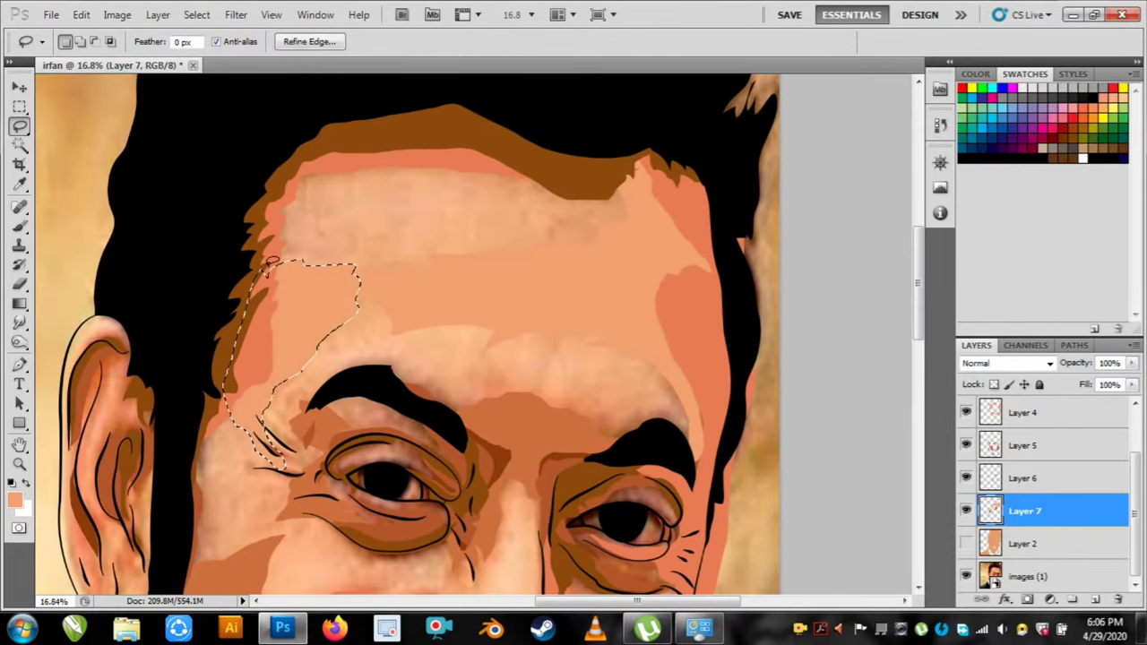
Try lightening the joined forehead and temple shape with Hue/Saturation, deselect, and compare it against Layer 2.
click(19, 145)
shift+click(435, 301)
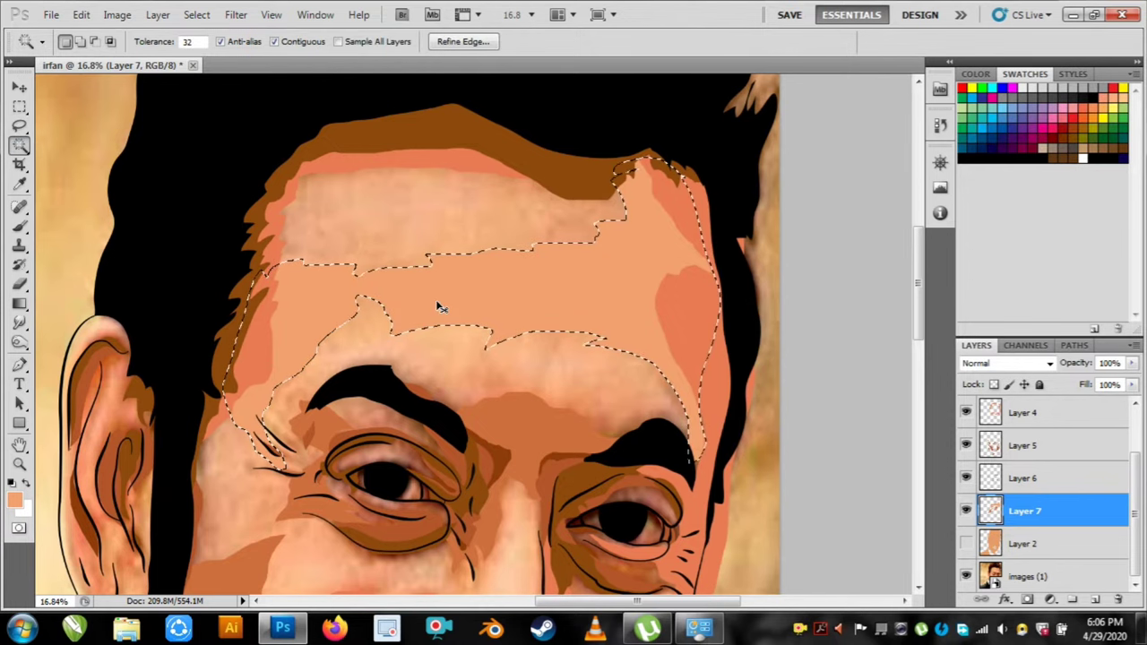
key(ctrl+u)
drag(819, 341, 826, 350)
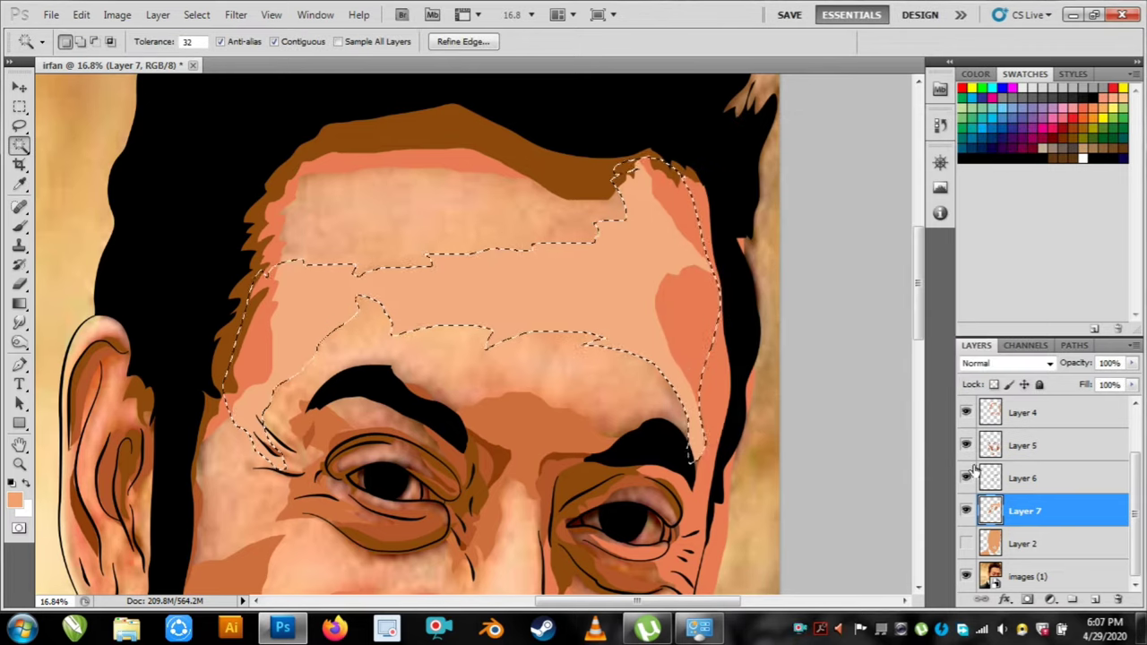
key(Return)
key(ctrl+d)
scroll(564, 277, down, 5)
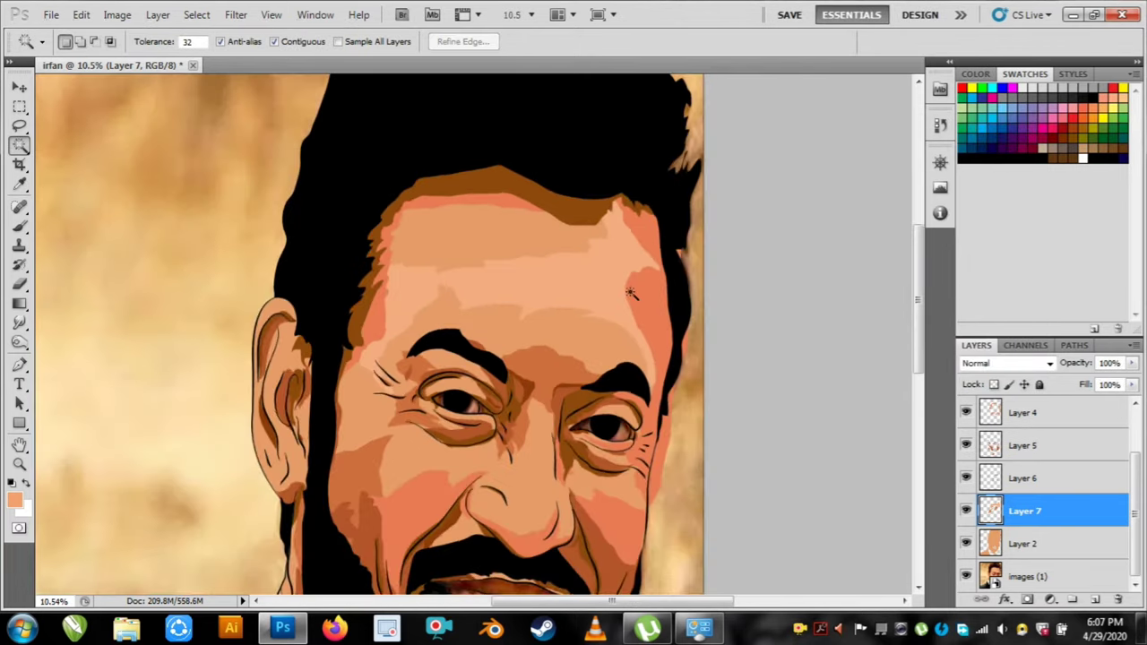
scroll(413, 300, up, 4)
click(967, 544)
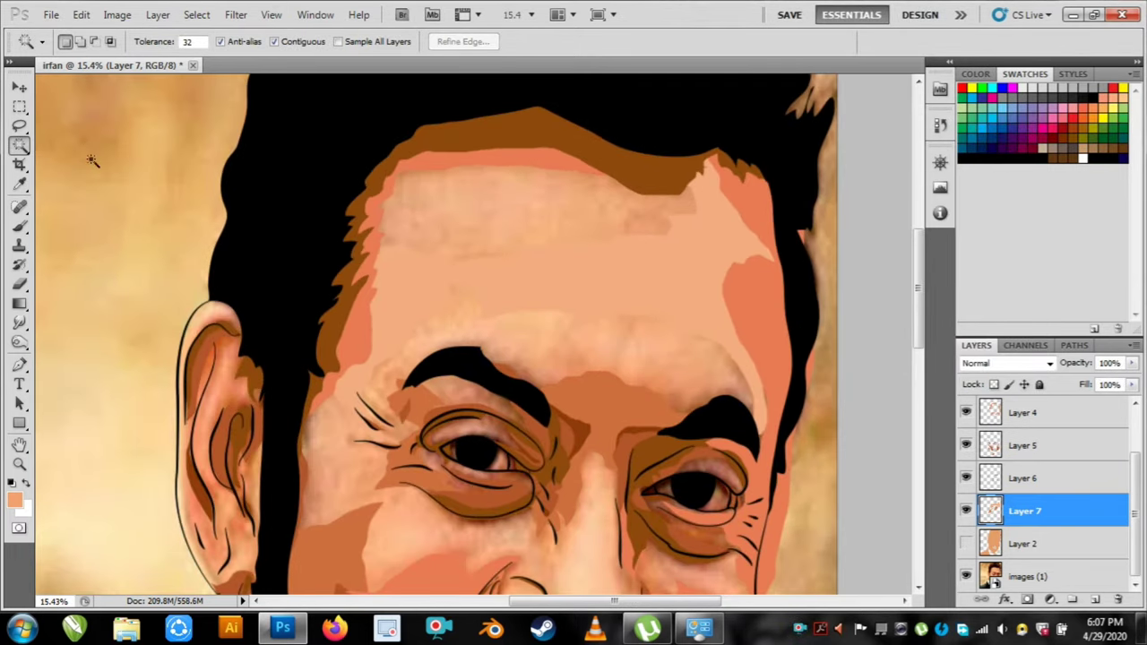
Try filling the outer eye corner and upper cheek nearest the ear with light orange, comparing with Layer 7 hidden and shown.
click(20, 125)
scroll(615, 346, down, 5)
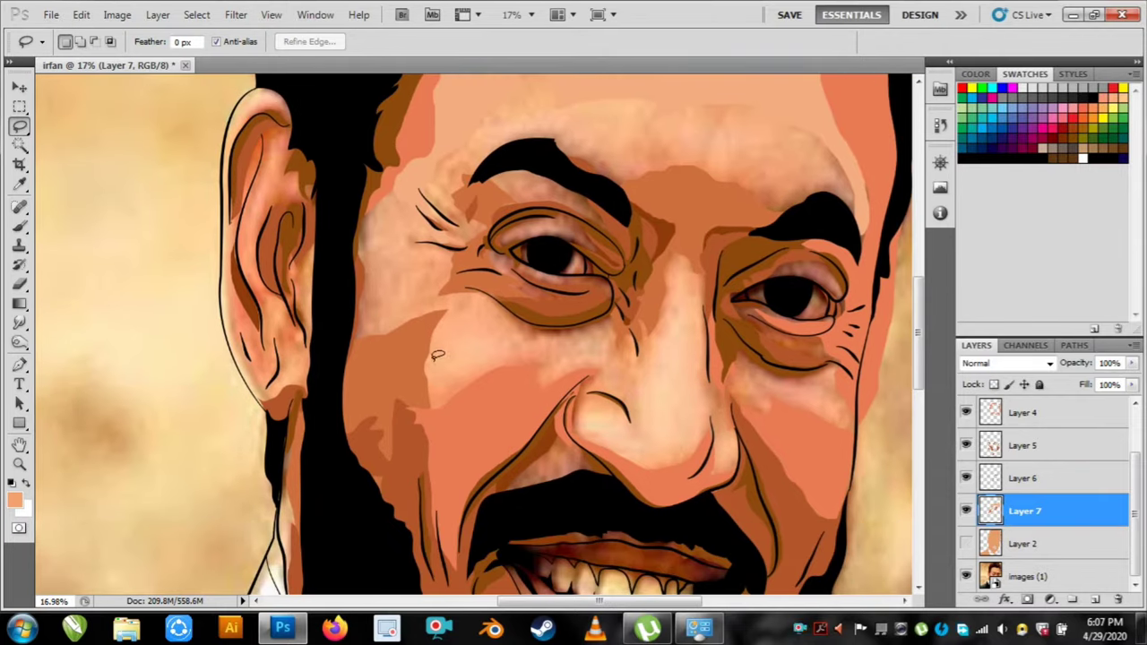
scroll(433, 349, down, 3)
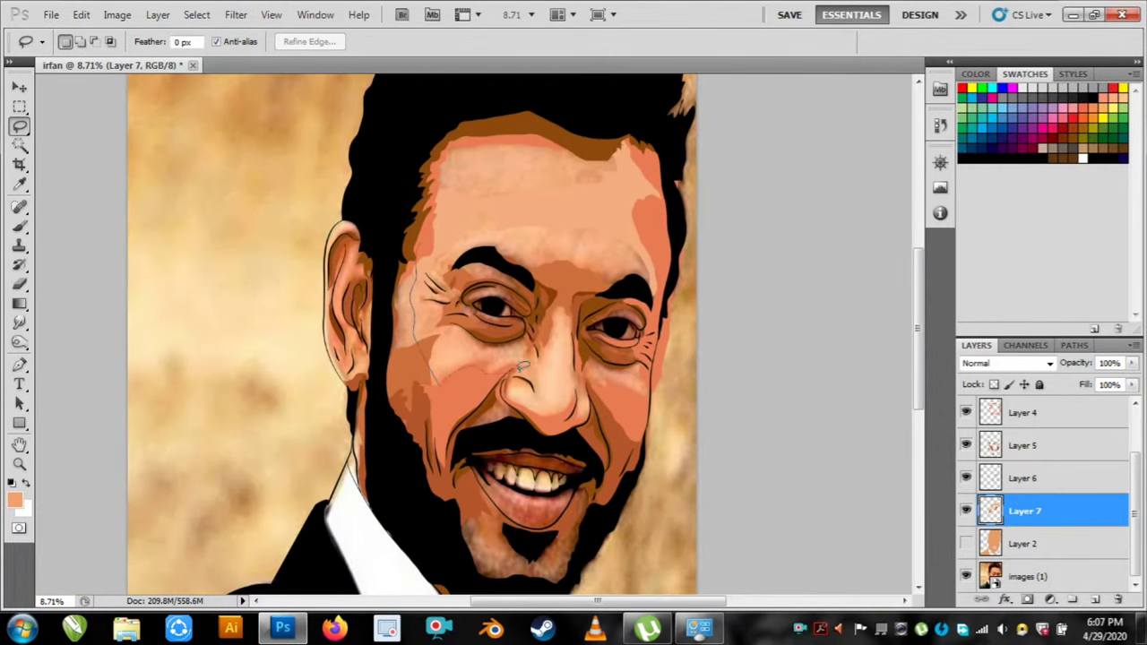
drag(437, 243, 507, 374)
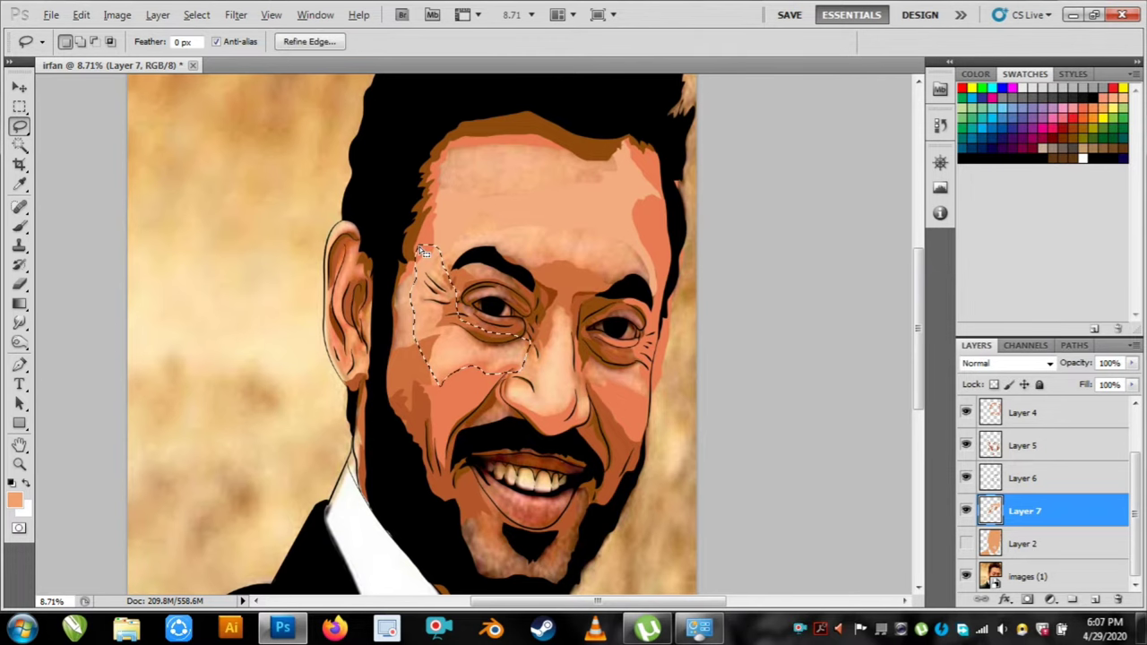
scroll(459, 307, up, 4)
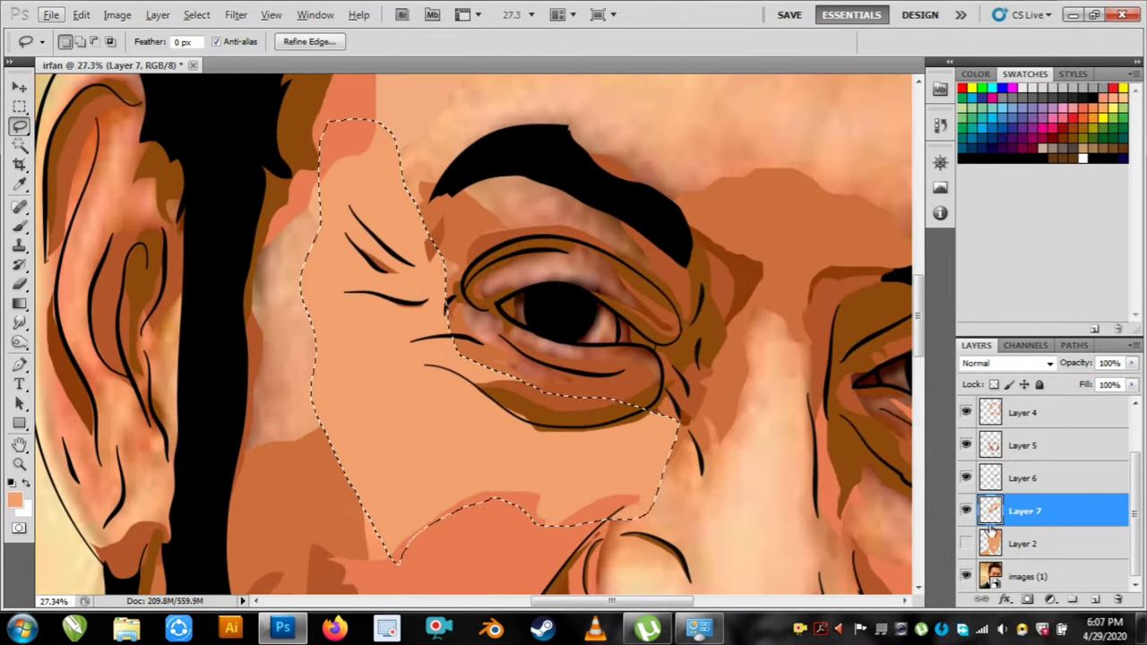
click(965, 511)
click(965, 510)
click(966, 511)
click(965, 511)
click(965, 511)
click(965, 511)
Undo the light orange cheek, temple and forehead fills on Layer 7 and deselect.
scroll(607, 361, down, 2)
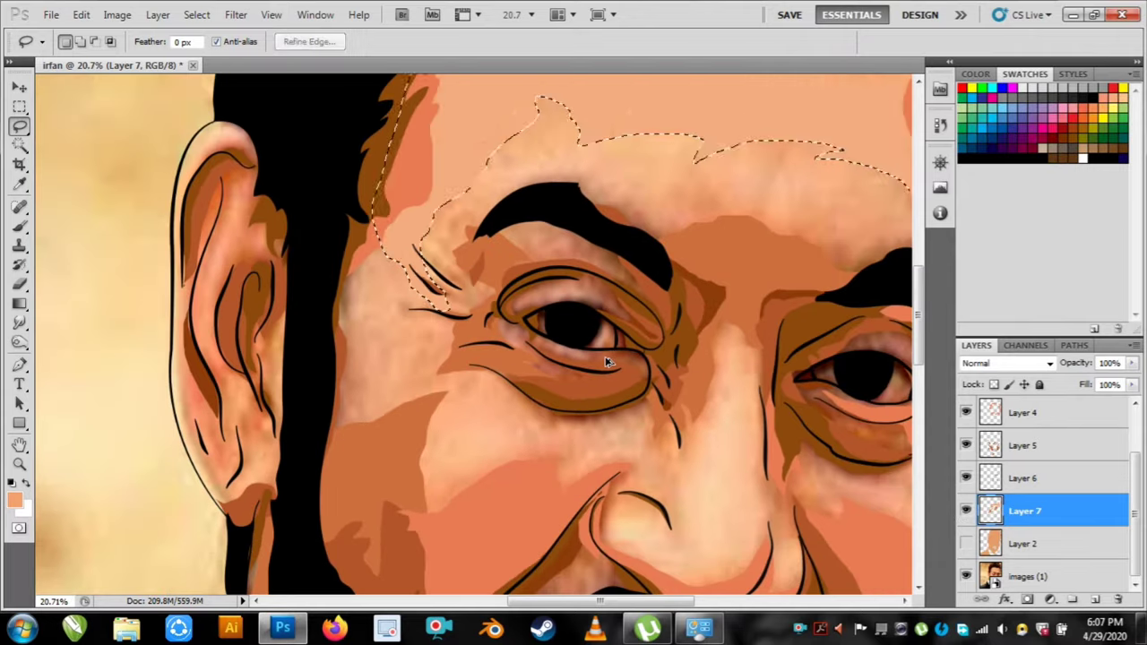
scroll(607, 361, down, 3)
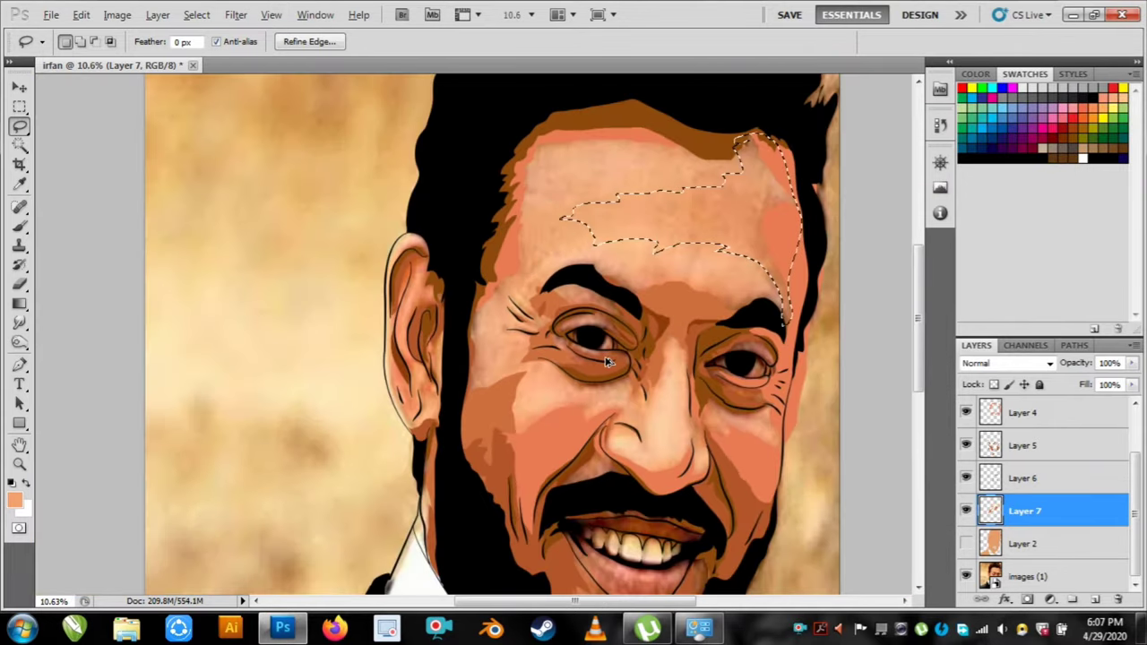
key(ctrl+d)
Add a new layer above Layer 2 and fill the forehead side and temple nearest the ear with light orange, then deselect.
click(1096, 599)
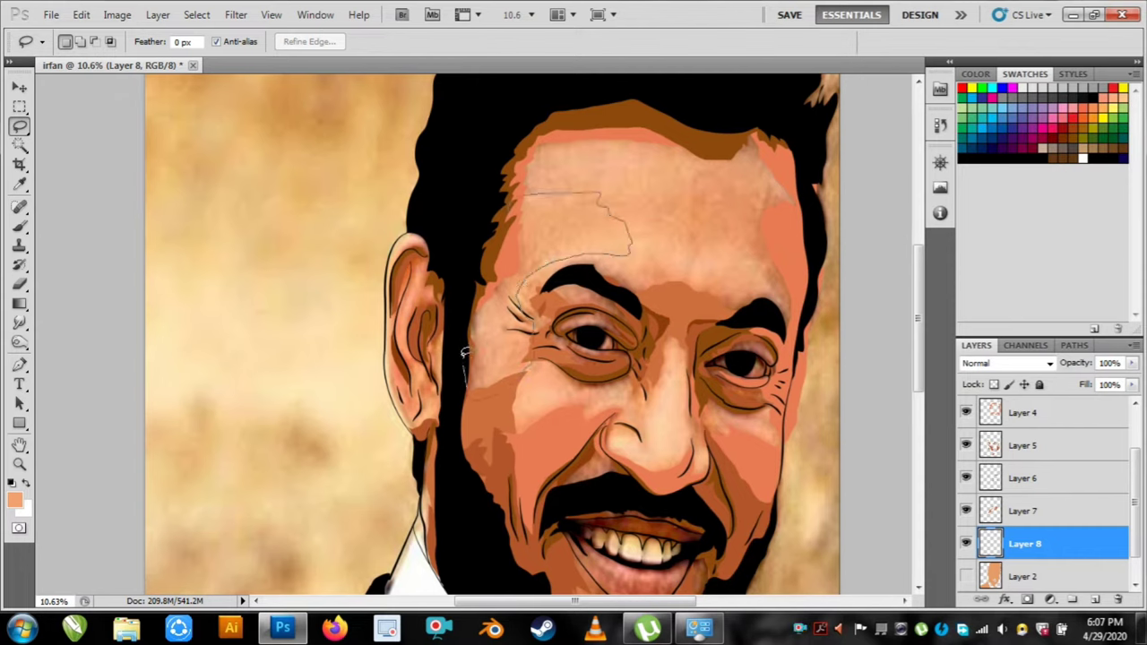
drag(529, 364, 527, 368)
key(alt+Delete)
key(ctrl+d)
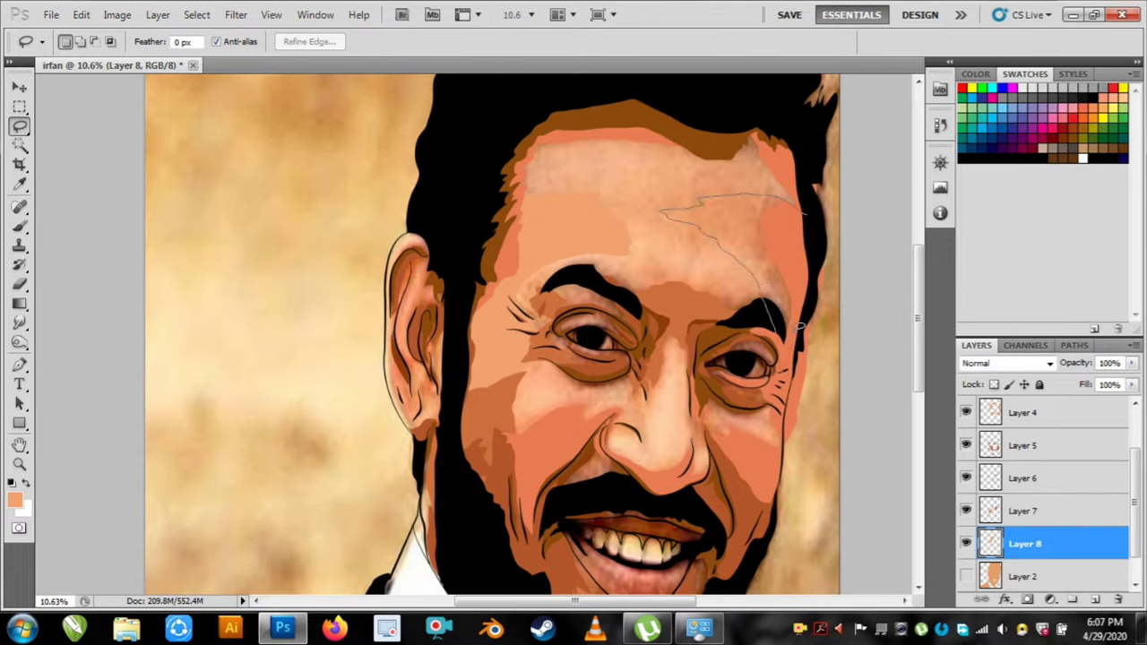
Fill the far side of the forehead down past the eyebrow, plus a small sliver at the hairline, with light orange.
drag(801, 327, 797, 331)
key(ctrl+d)
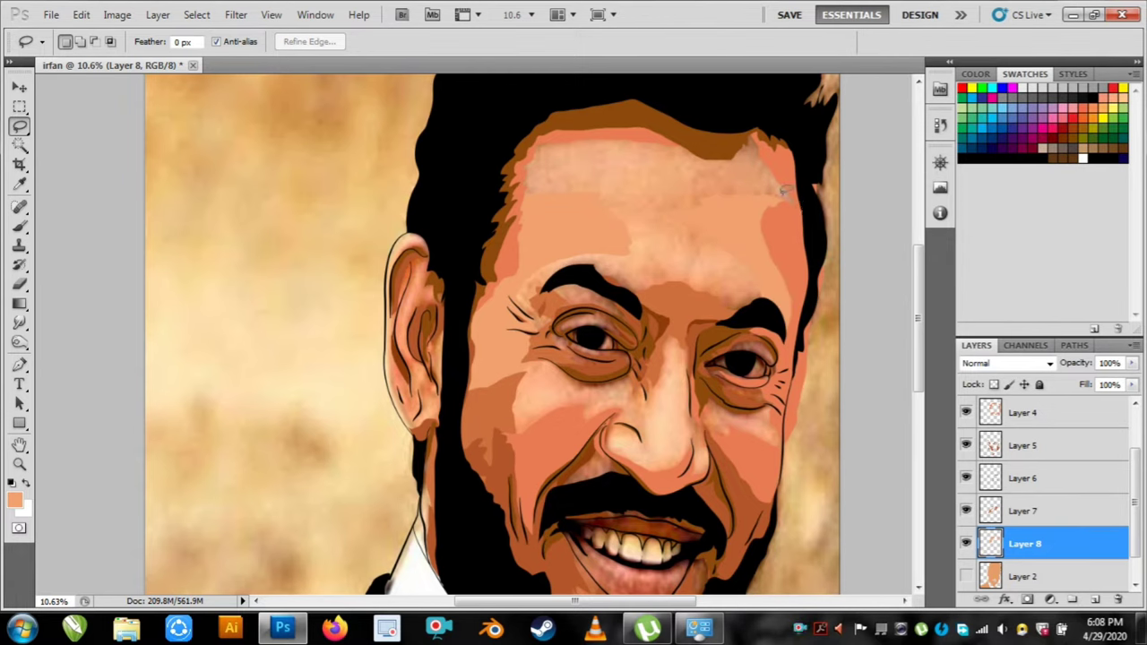
drag(801, 192, 797, 199)
key(ctrl+d)
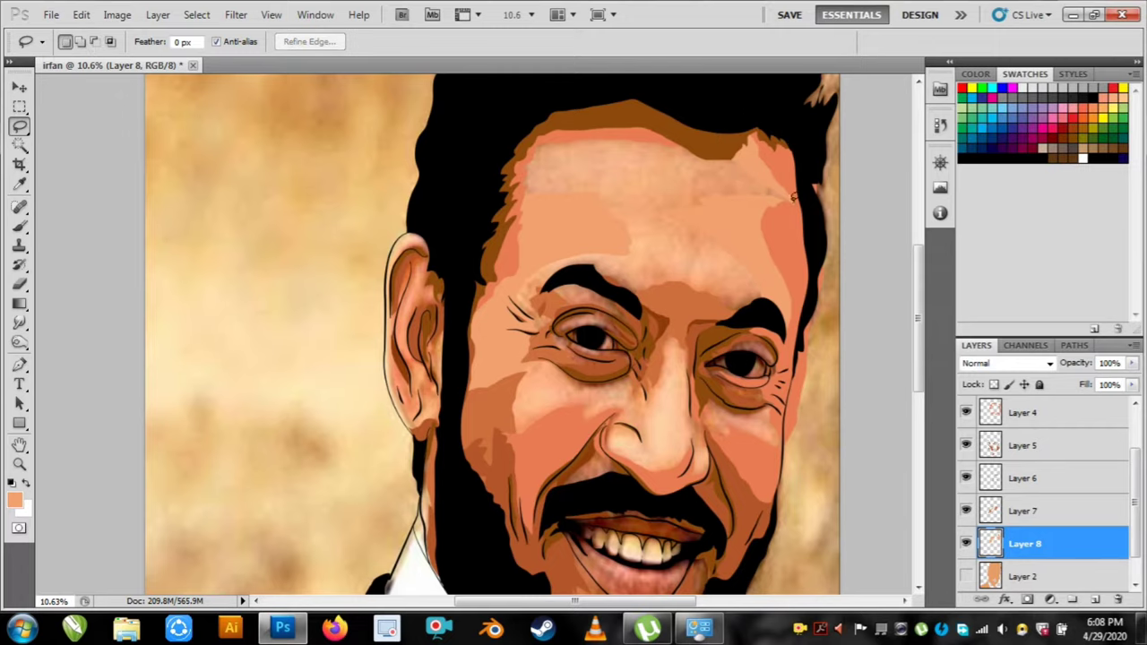
Lasso the lower chin along the beard edge, fill it with light orange, and deselect.
drag(686, 355, 715, 219)
scroll(524, 392, up, 4)
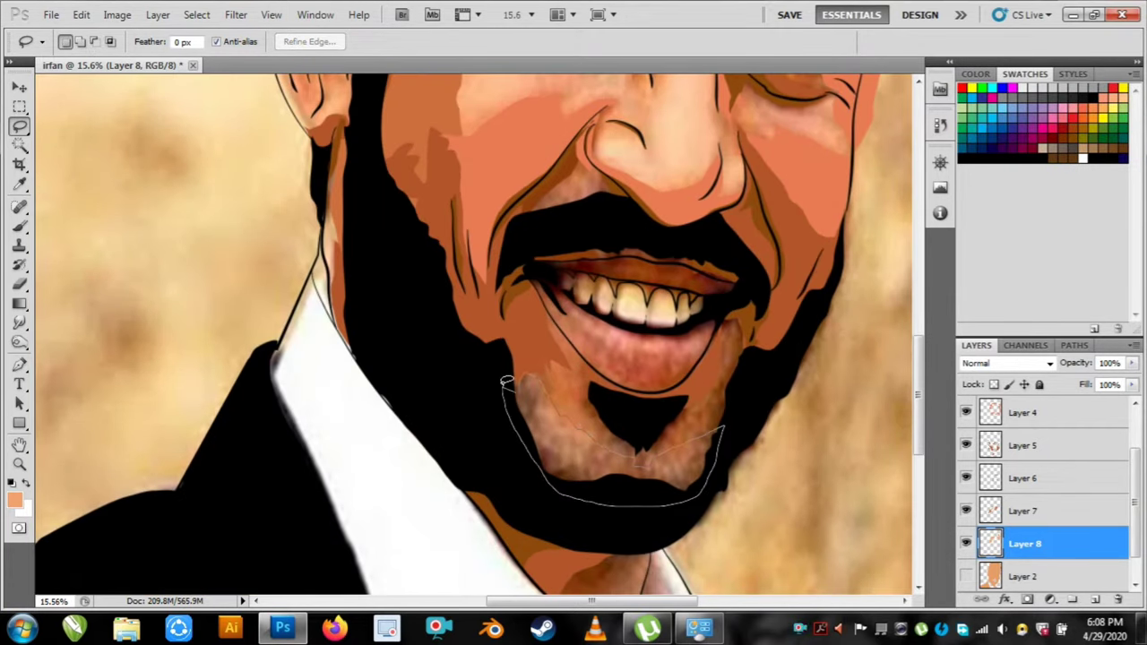
drag(506, 381, 505, 377)
key(ctrl+d)
Fill the patch between the near nostril and moustache and the far cheek below the eye with light orange, then deselect.
mouse_move(517, 221)
mouse_down()
mouse_move(453, 337)
mouse_move(488, 296)
mouse_up()
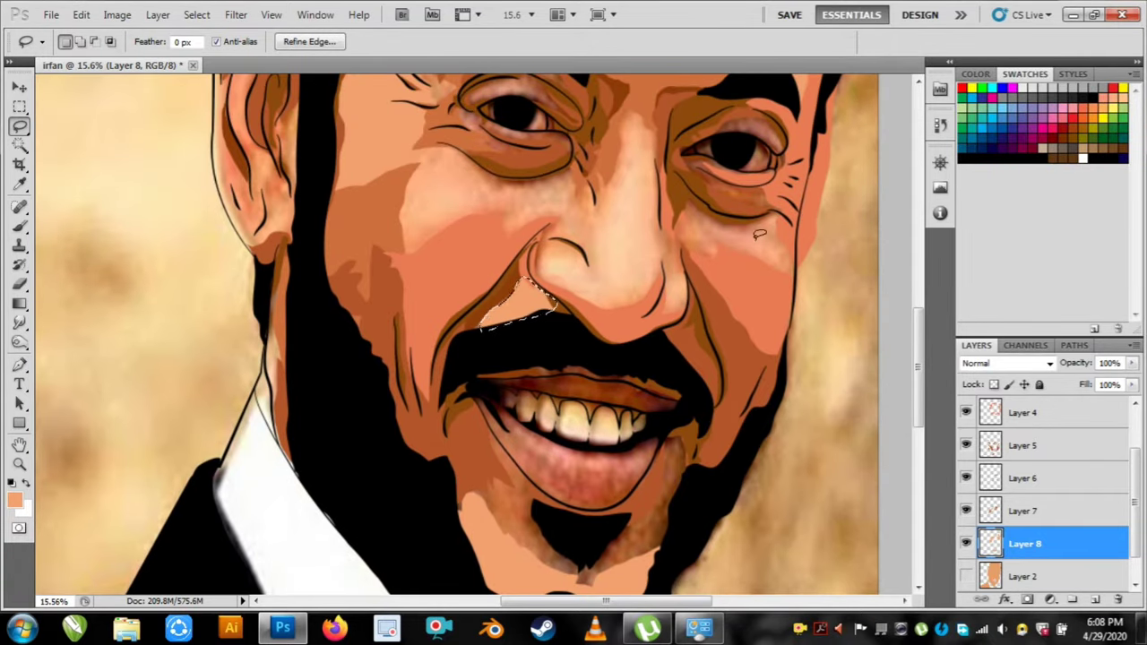
key(ctrl+d)
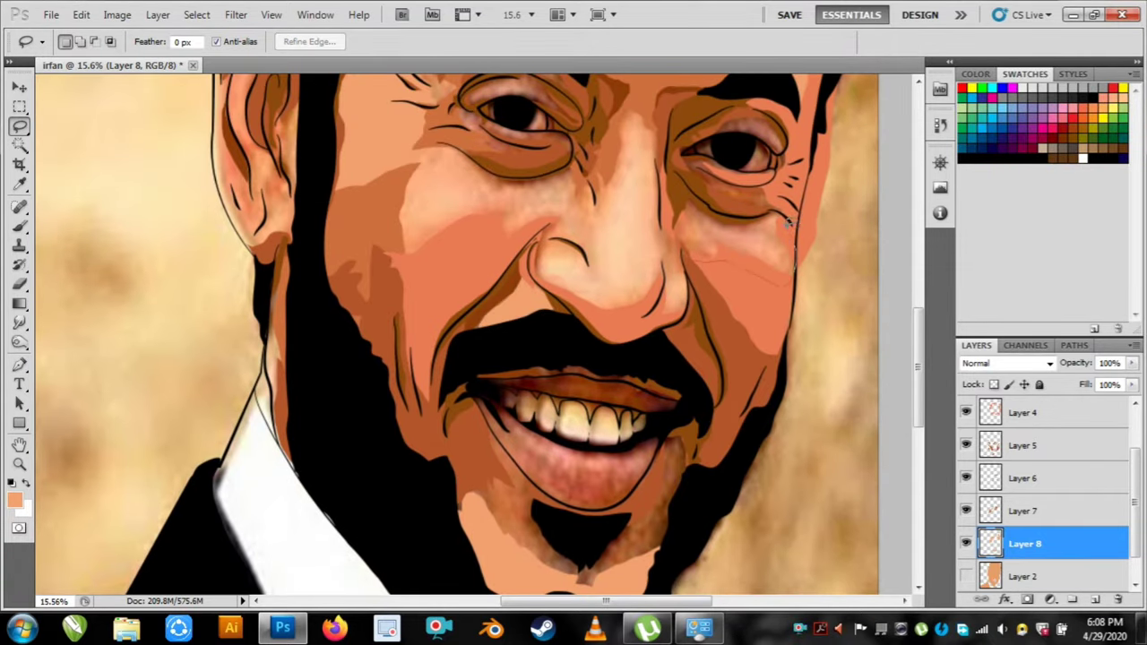
drag(690, 247, 686, 215)
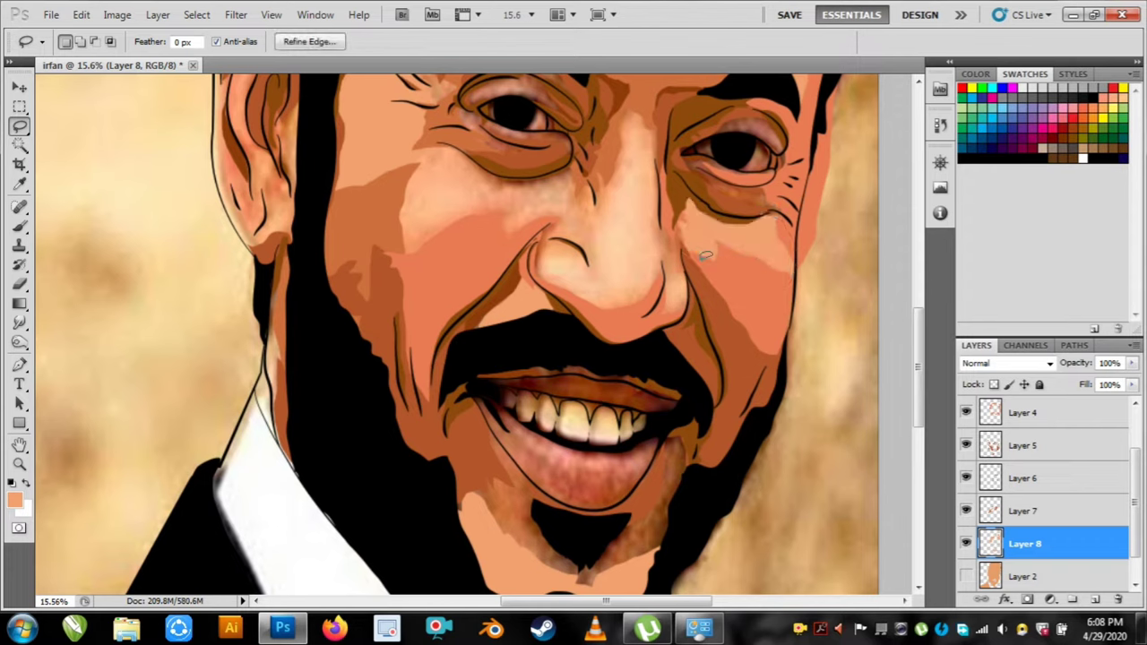
key(ctrl+d)
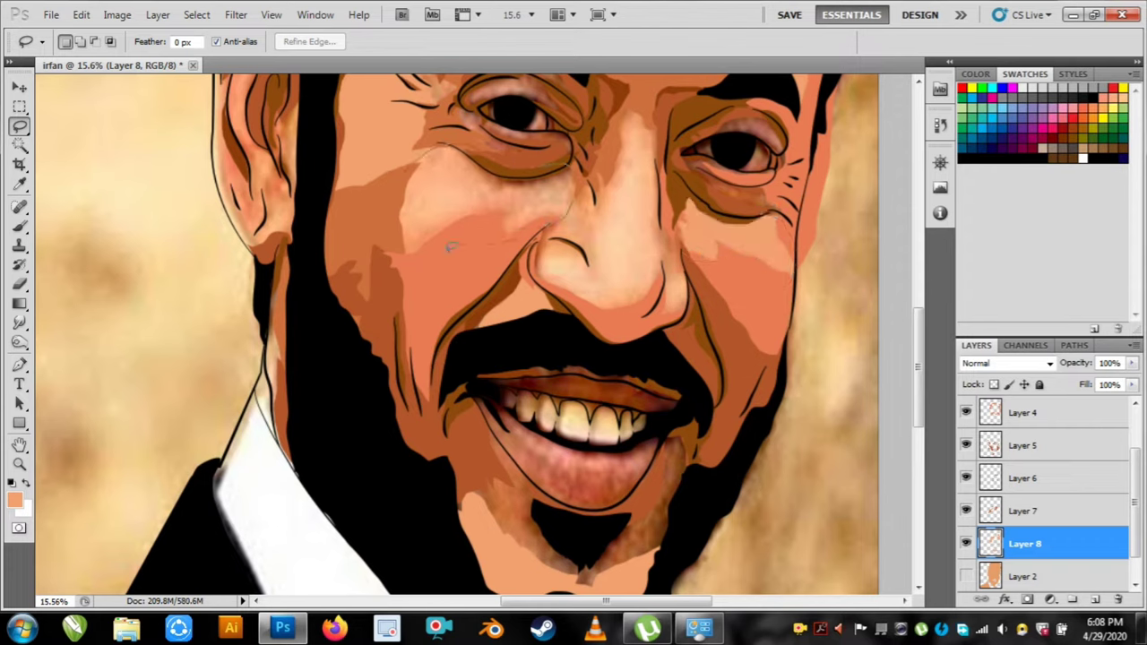
drag(401, 186, 400, 190)
key(ctrl+d)
Show Layer 2 again beneath the light orange patches and check the face.
click(965, 578)
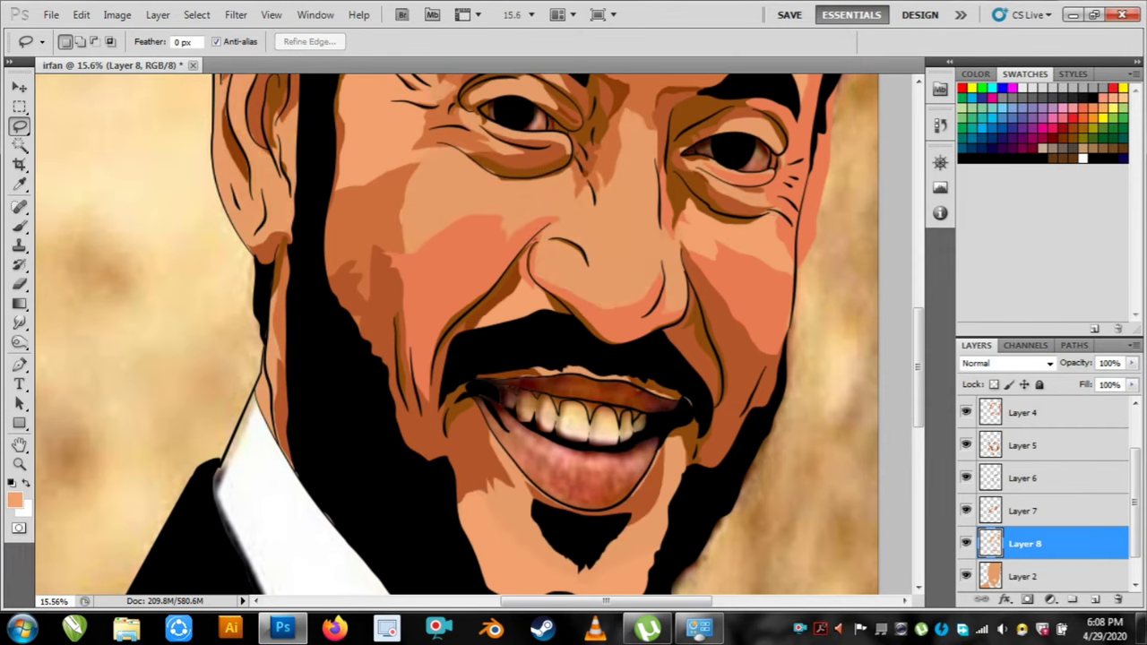
scroll(439, 186, down, 1)
drag(445, 162, 442, 378)
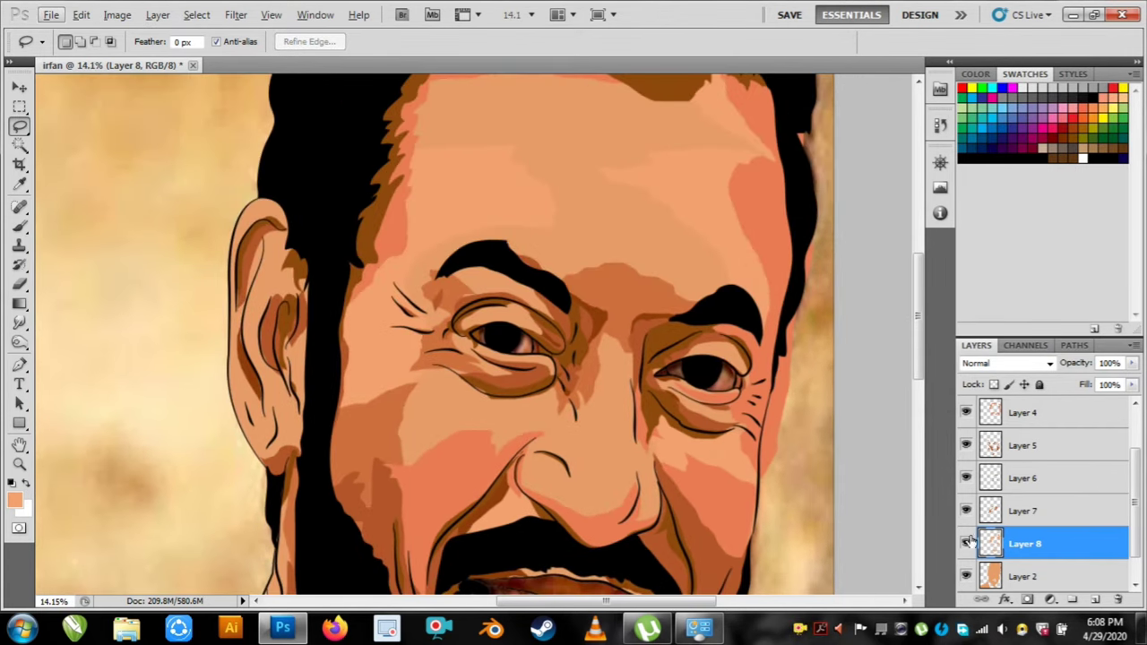
click(20, 141)
click(763, 187)
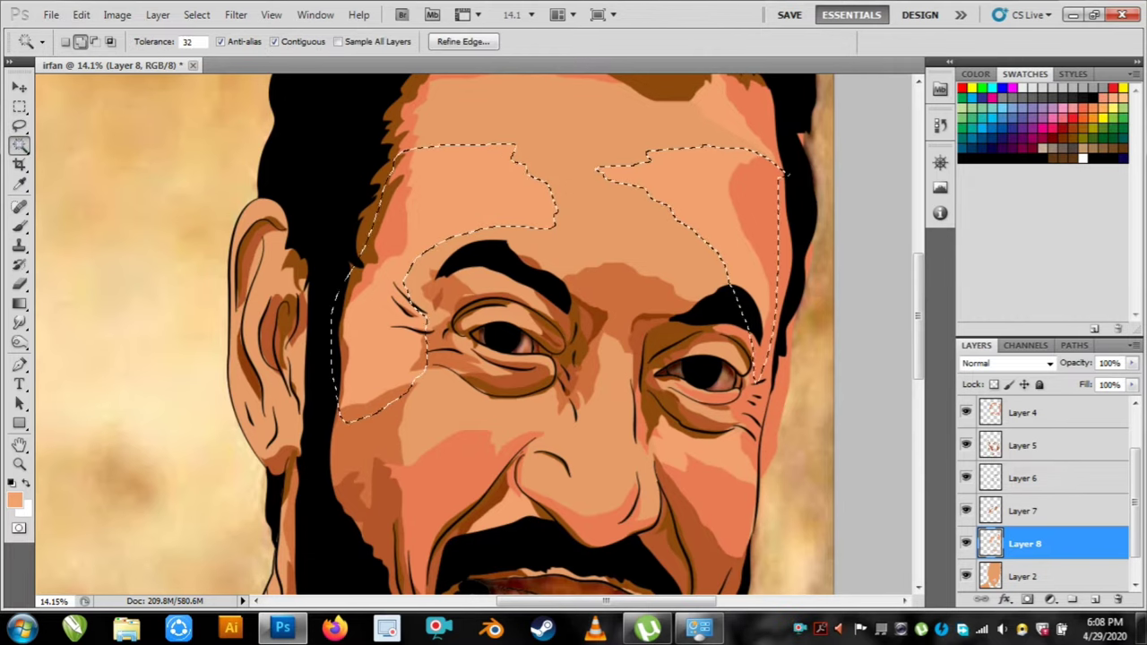
click(703, 459)
drag(710, 494, 697, 339)
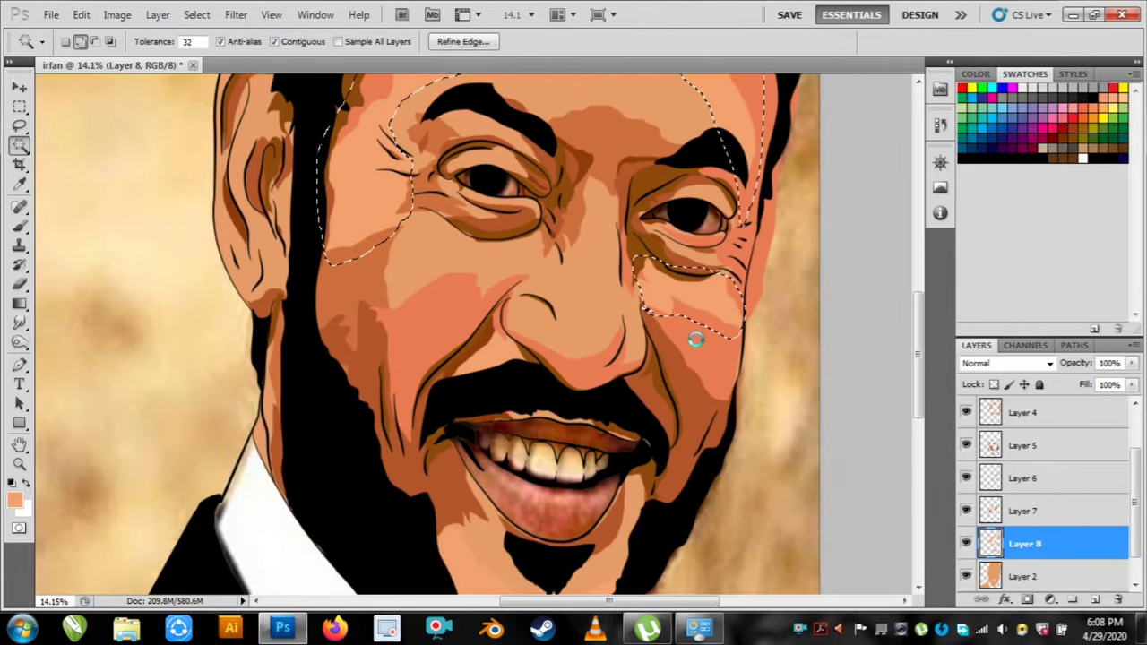
click(708, 351)
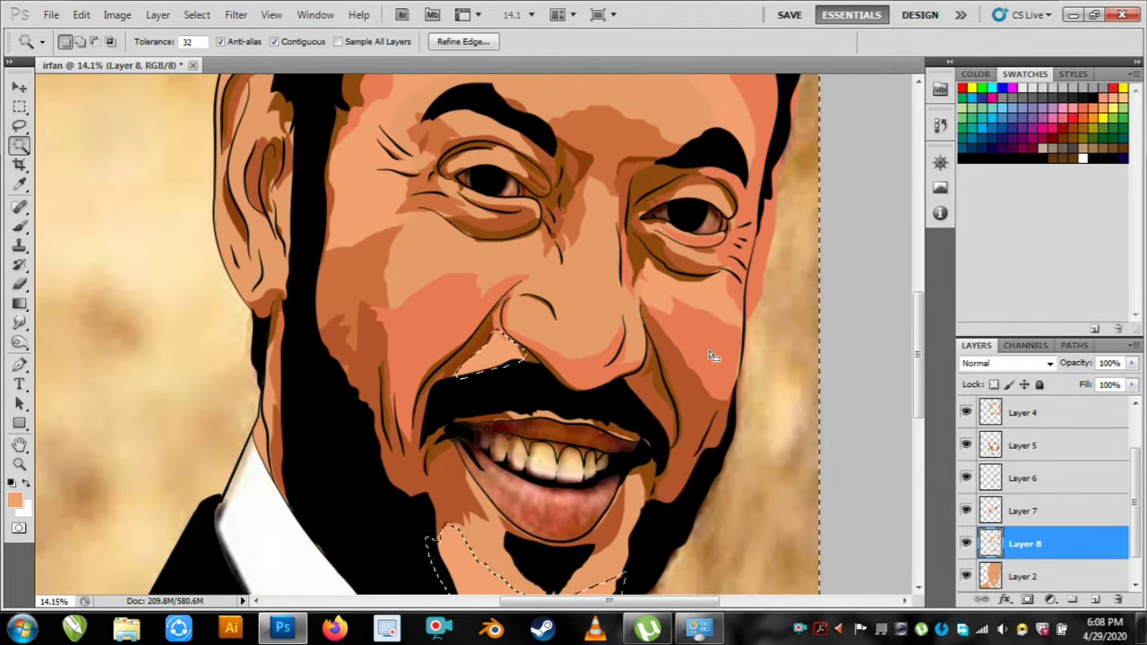
Select the light orange patches on the far cheek, near temple, forehead and chin together with the Magic Wand.
shift+click(699, 299)
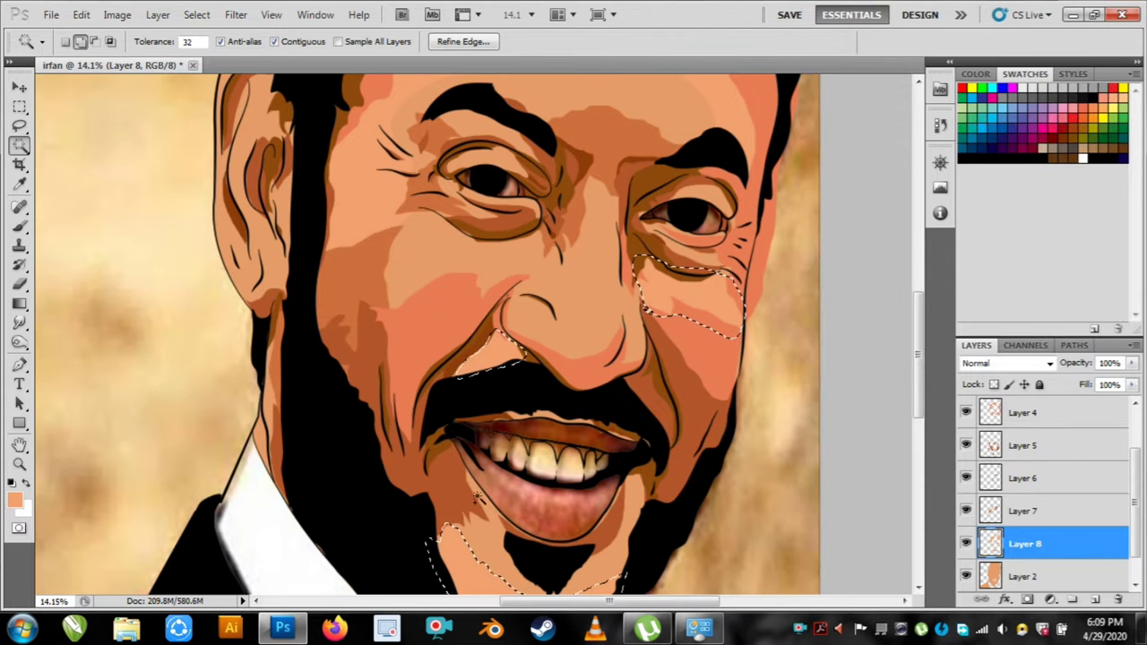
shift+click(370, 183)
drag(430, 143, 358, 317)
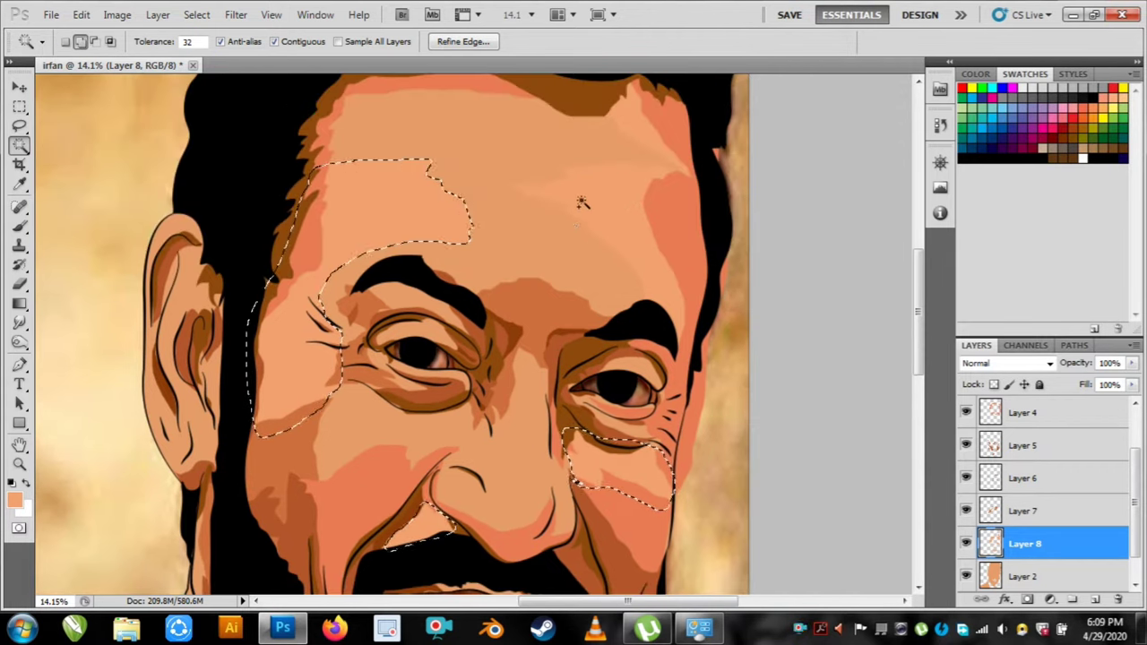
shift+click(602, 199)
scroll(448, 218, down, 4)
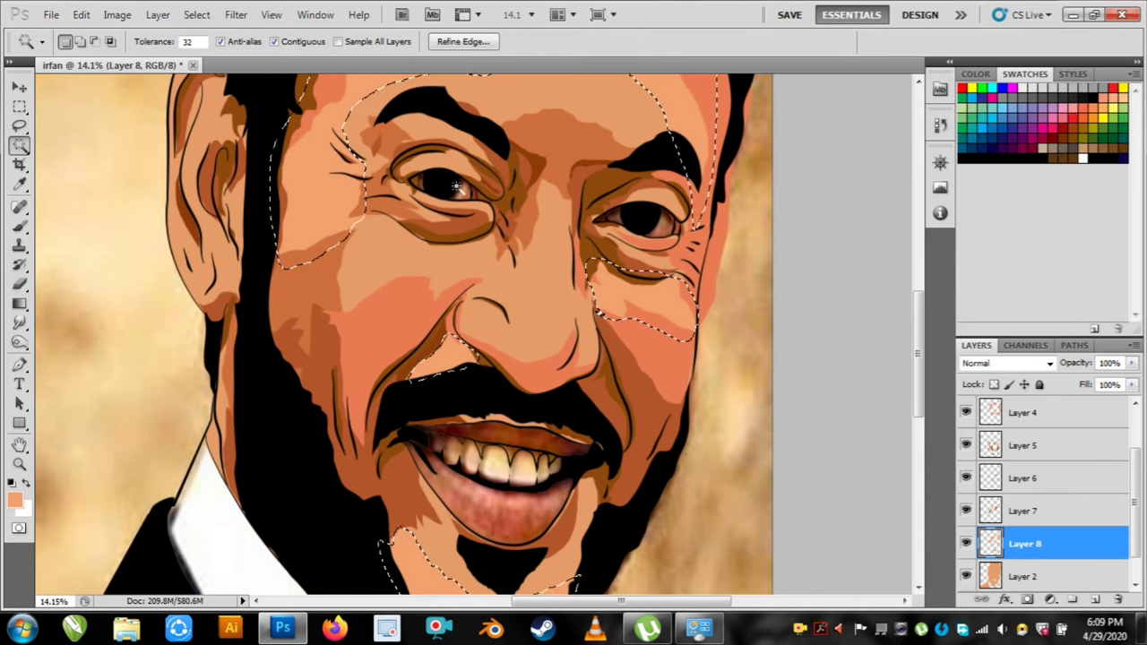
Brighten the selected light orange patches by raising their saturation and lightness with Hue/Saturation.
key(ctrl+u)
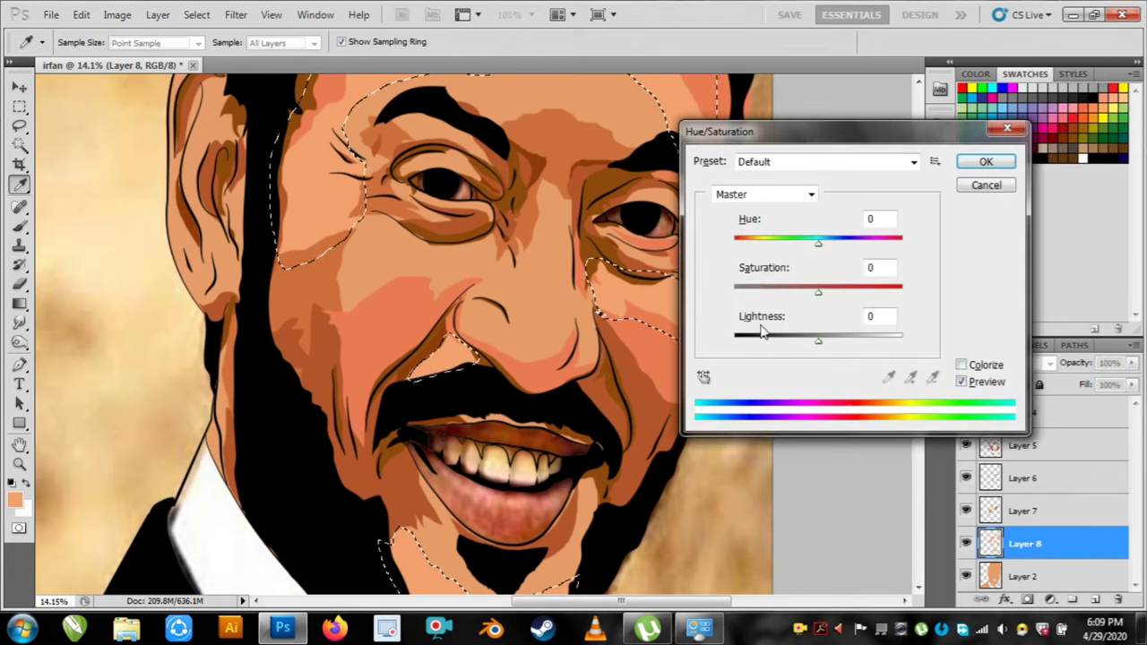
mouse_move(819, 343)
mouse_down()
mouse_move(807, 349)
mouse_move(836, 351)
mouse_up()
drag(822, 297, 857, 307)
click(986, 165)
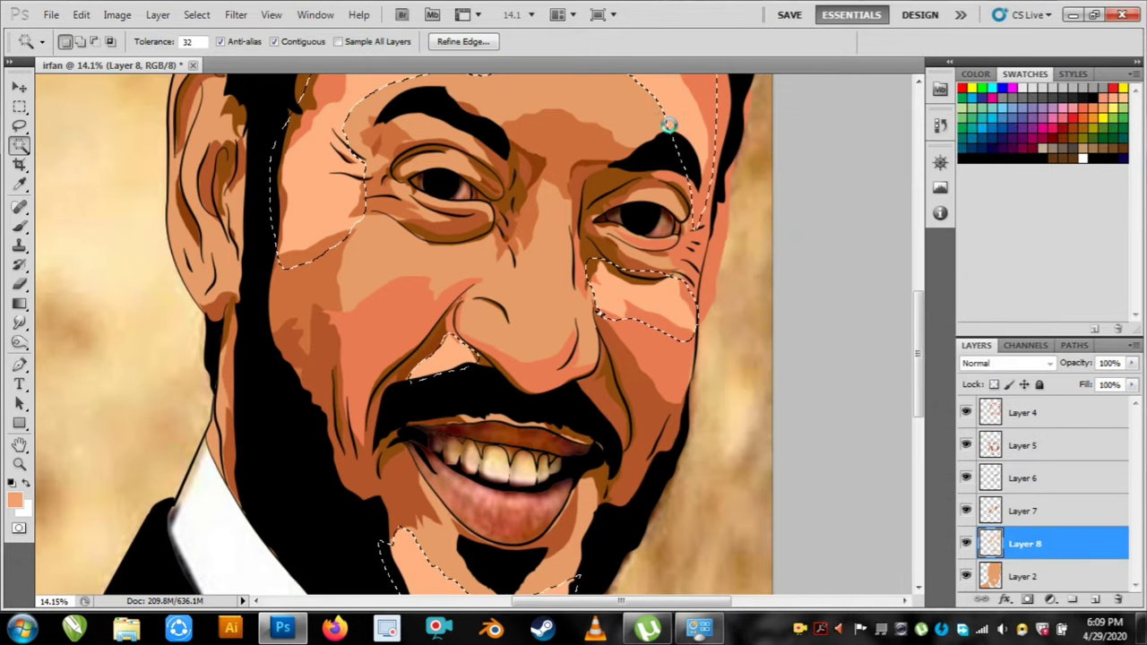
click(716, 121)
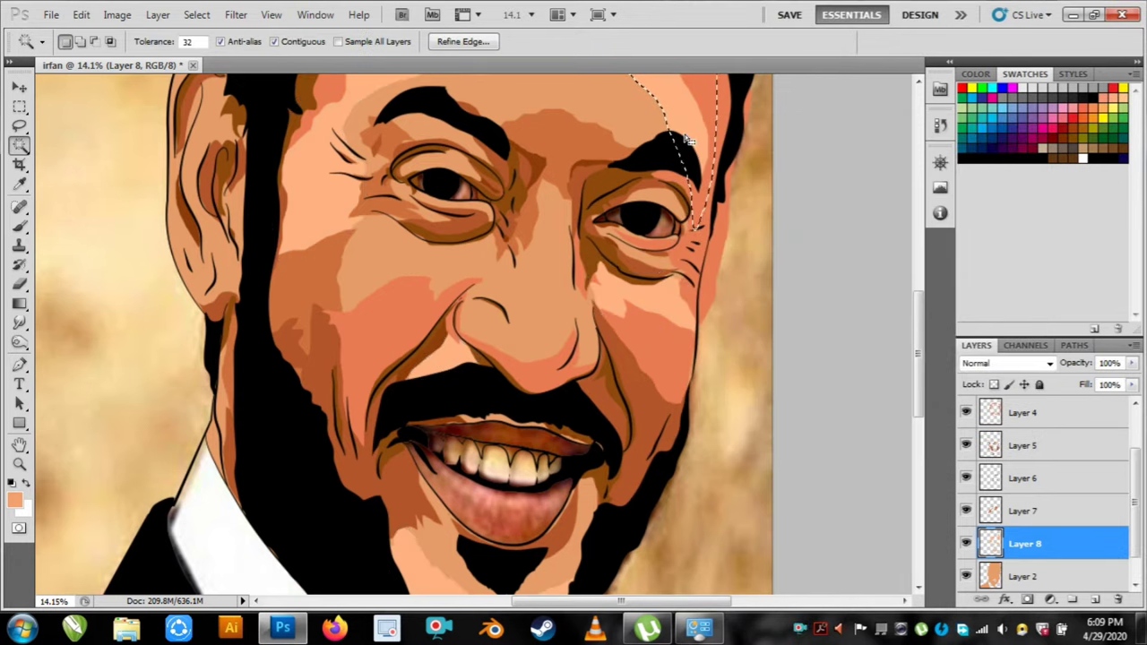
Clear the selection, switch to the Lasso tool, and hide Layer 2 to expose the photo under the face.
scroll(413, 332, up, 4)
click(20, 126)
click(470, 157)
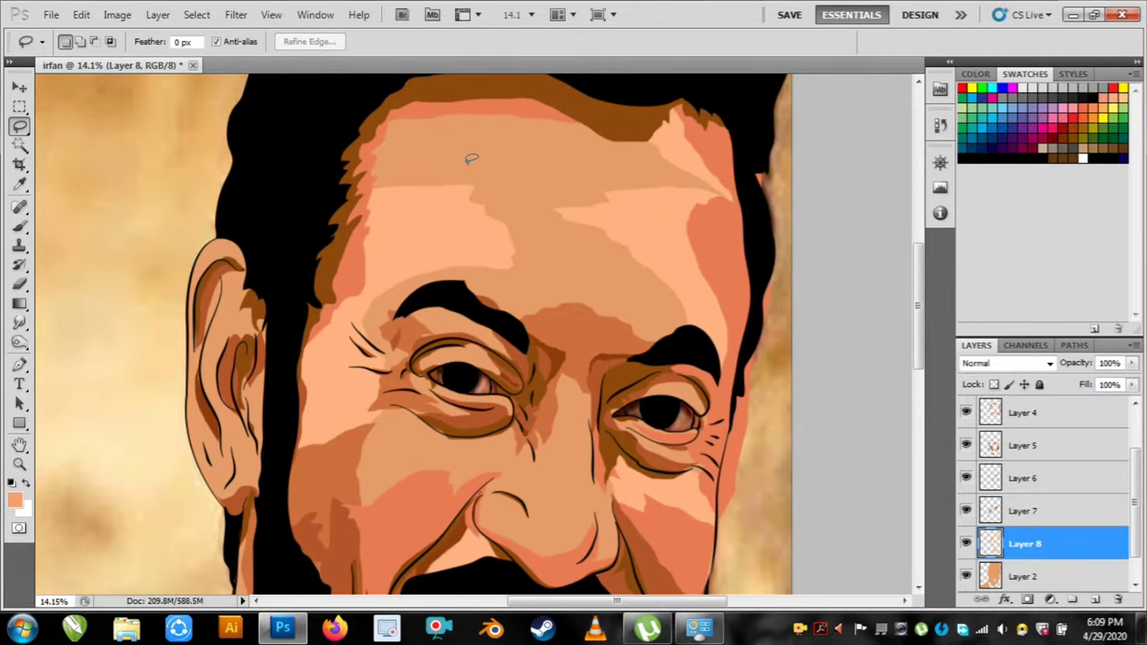
scroll(591, 142, down, 3)
drag(633, 430, 632, 298)
click(967, 576)
scroll(434, 271, up, 5)
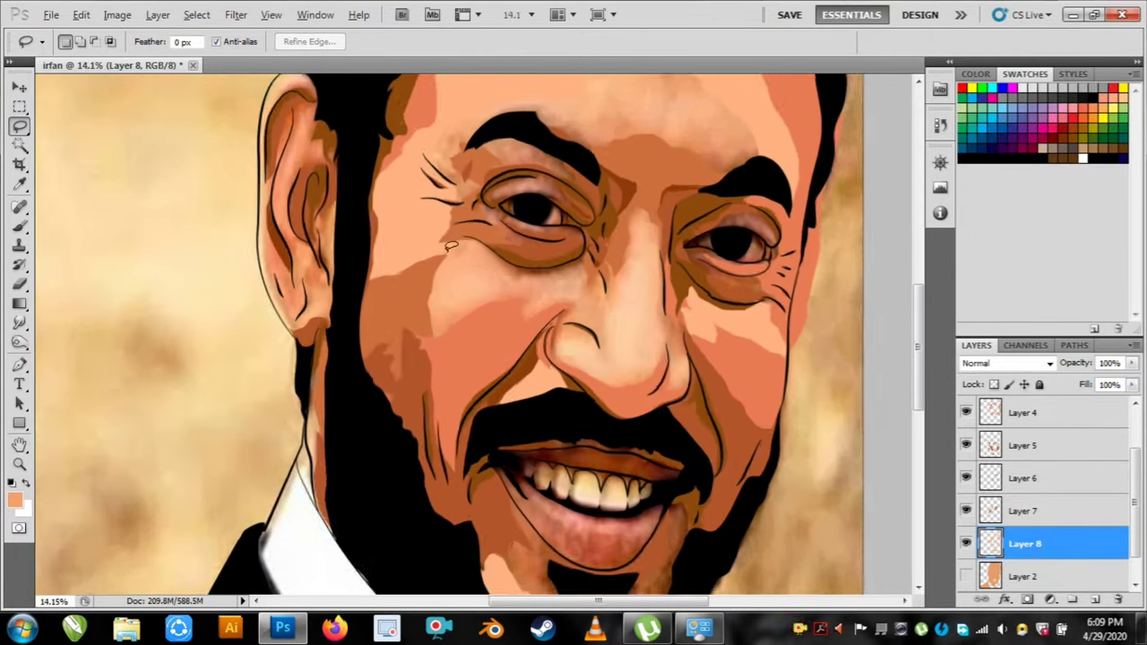
Lasso the near cheek below the eye, fill it with the brighter light orange sampled from the temple, and deselect.
drag(533, 281, 533, 280)
click(413, 280)
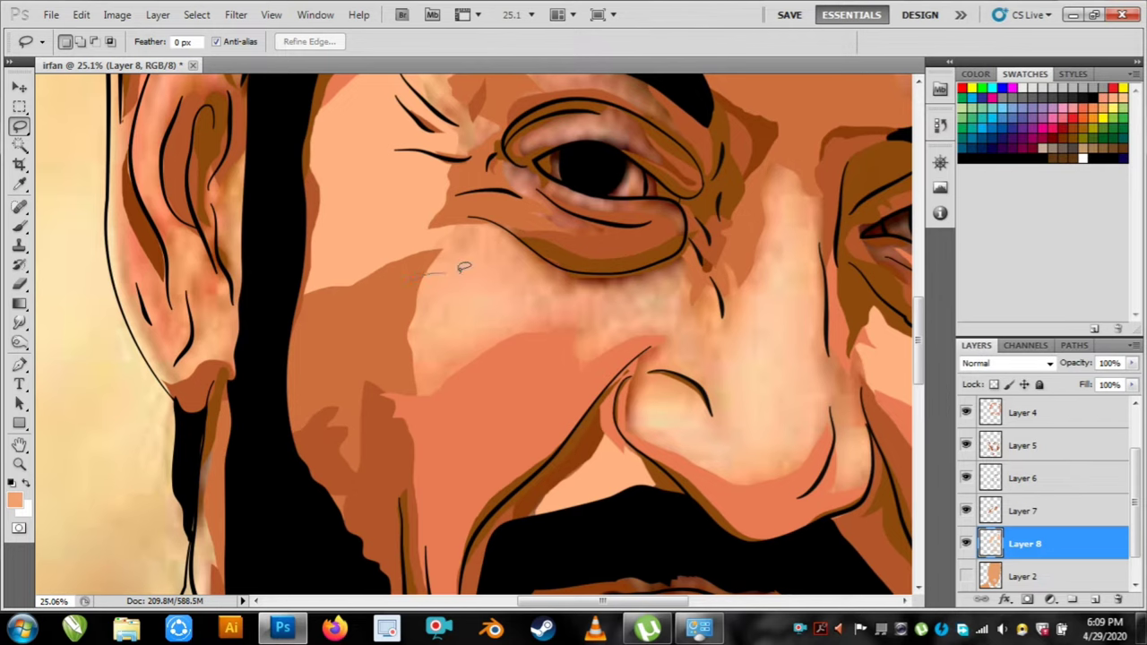
drag(410, 400, 417, 285)
key(alt+BackSpace)
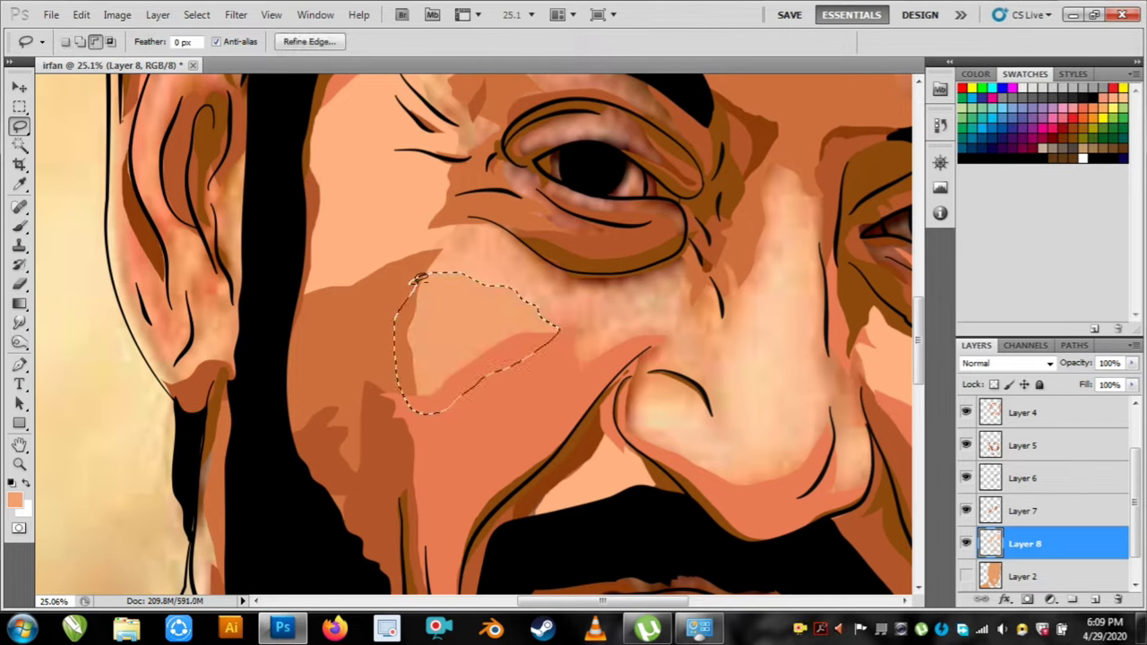
click(475, 325)
key(ctrl+shift+d)
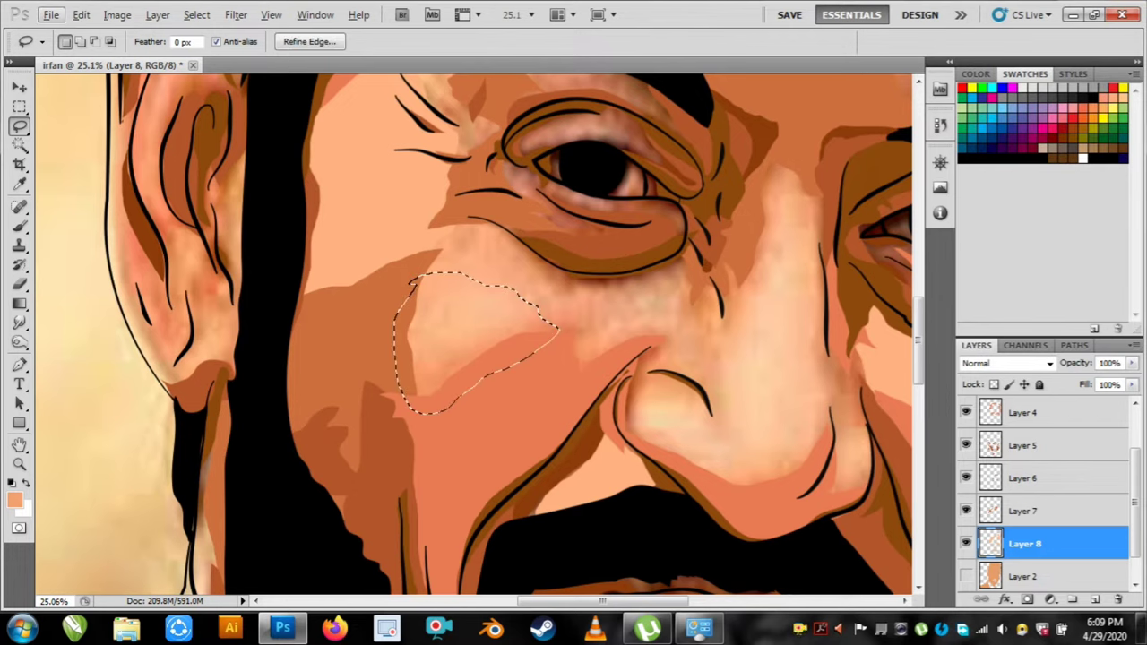
key(i)
click(351, 169)
key(alt+BackSpace)
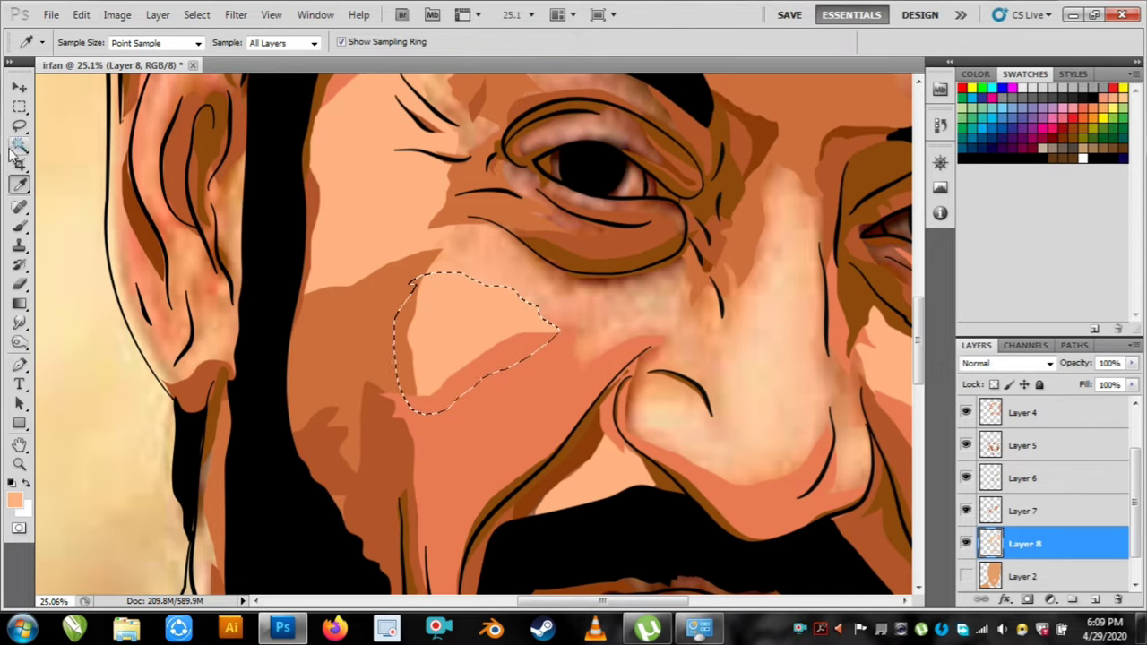
key(l)
key(ctrl+d)
Lasso the patch above and beside the near nostril, fill it with the brighter light orange, and deselect.
drag(574, 340, 655, 309)
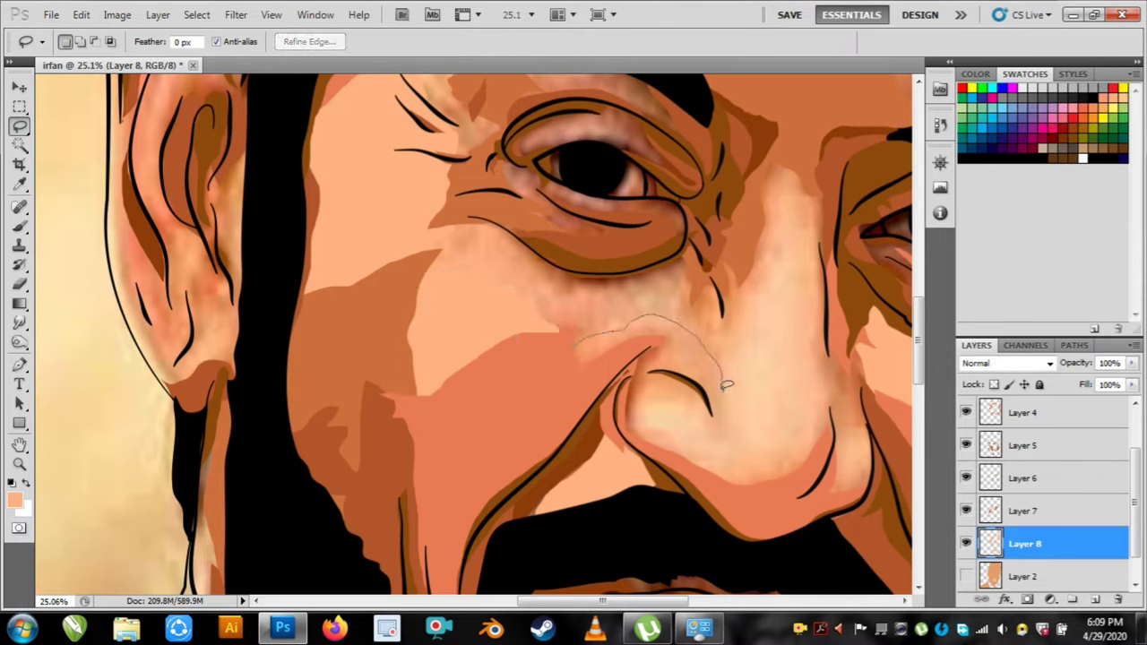
drag(577, 355, 575, 358)
key(alt+BackSpace)
key(ctrl+d)
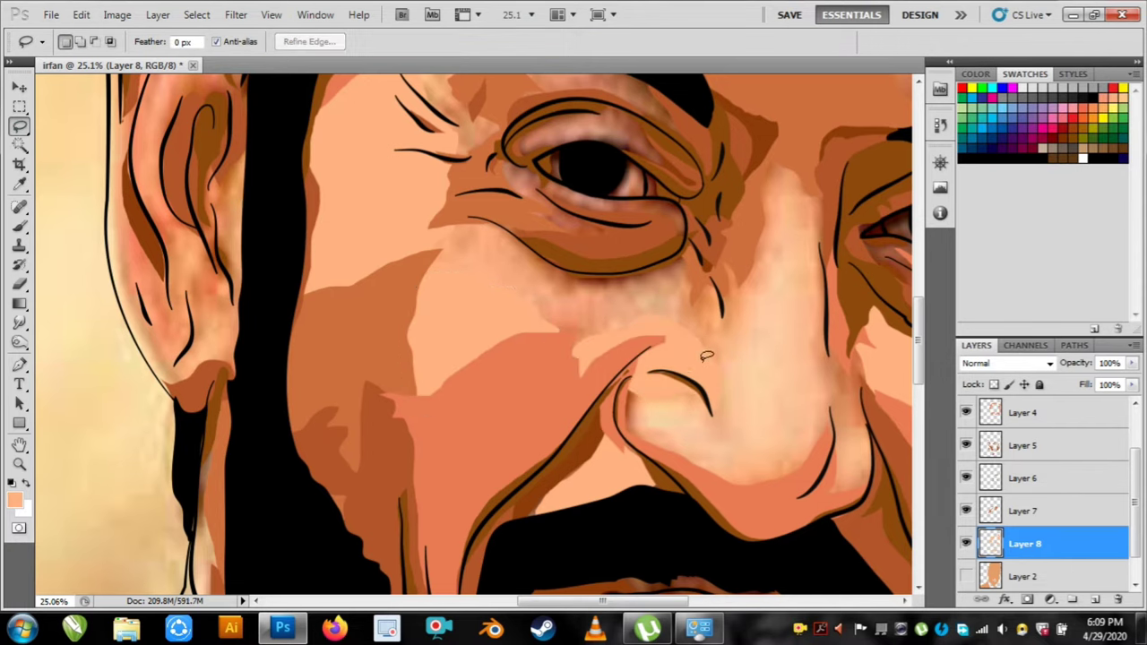
Lasso the small patch on the far nostril, fill it with the brighter light orange, and deselect.
drag(710, 357, 521, 259)
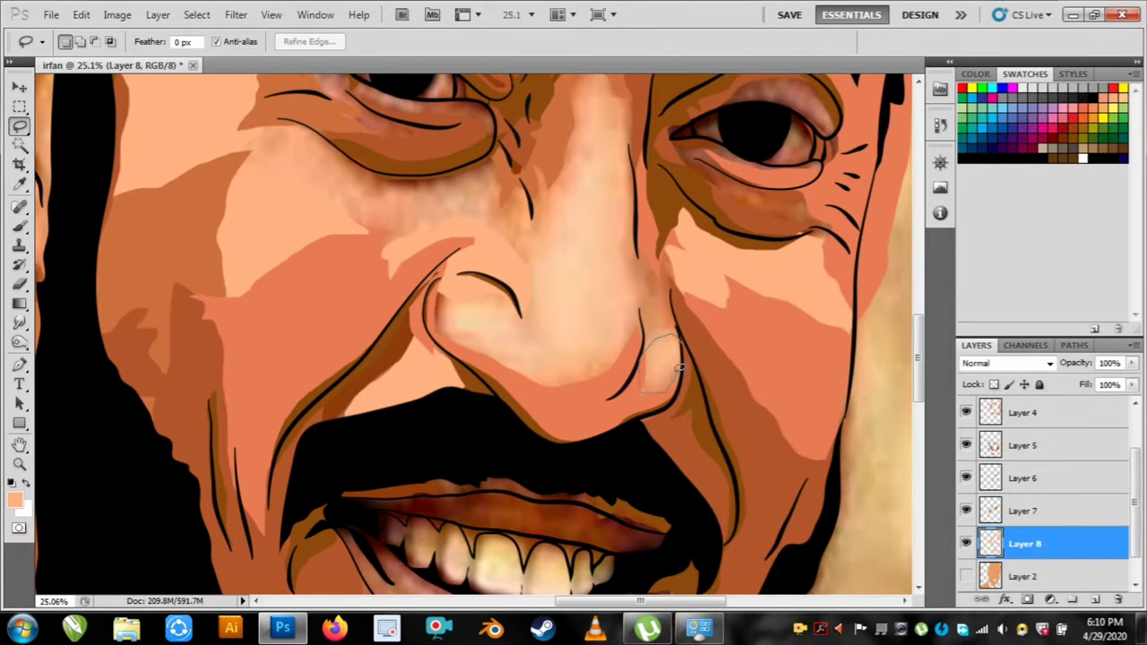
key(alt+BackSpace)
key(ctrl+d)
scroll(686, 319, down, 5)
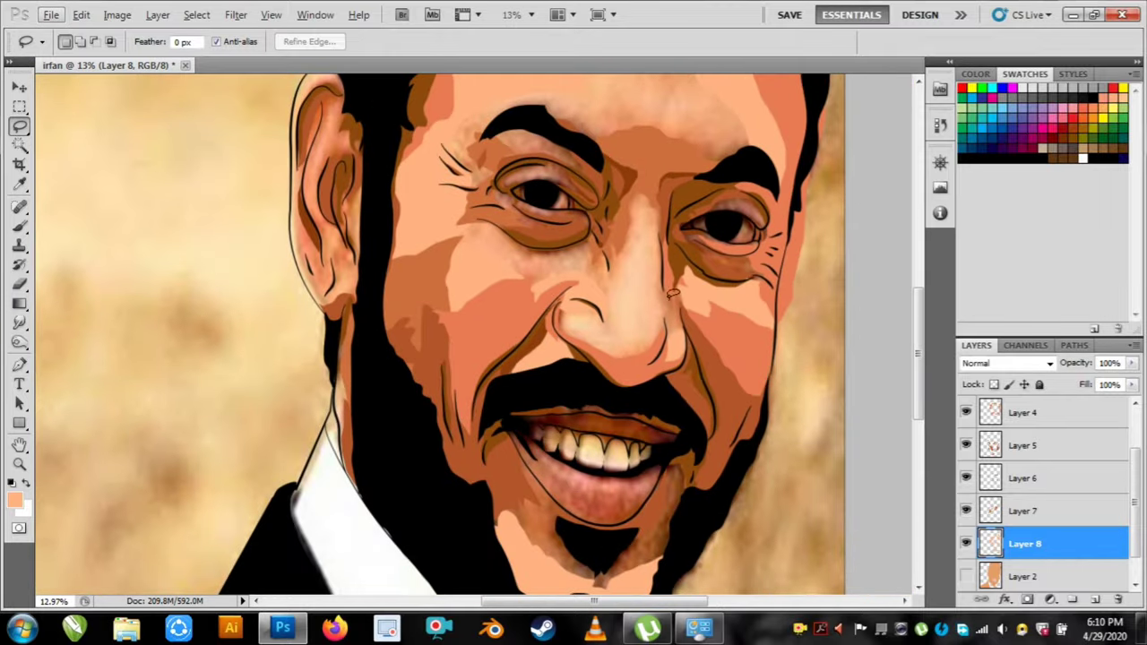
scroll(1009, 512, down, 1)
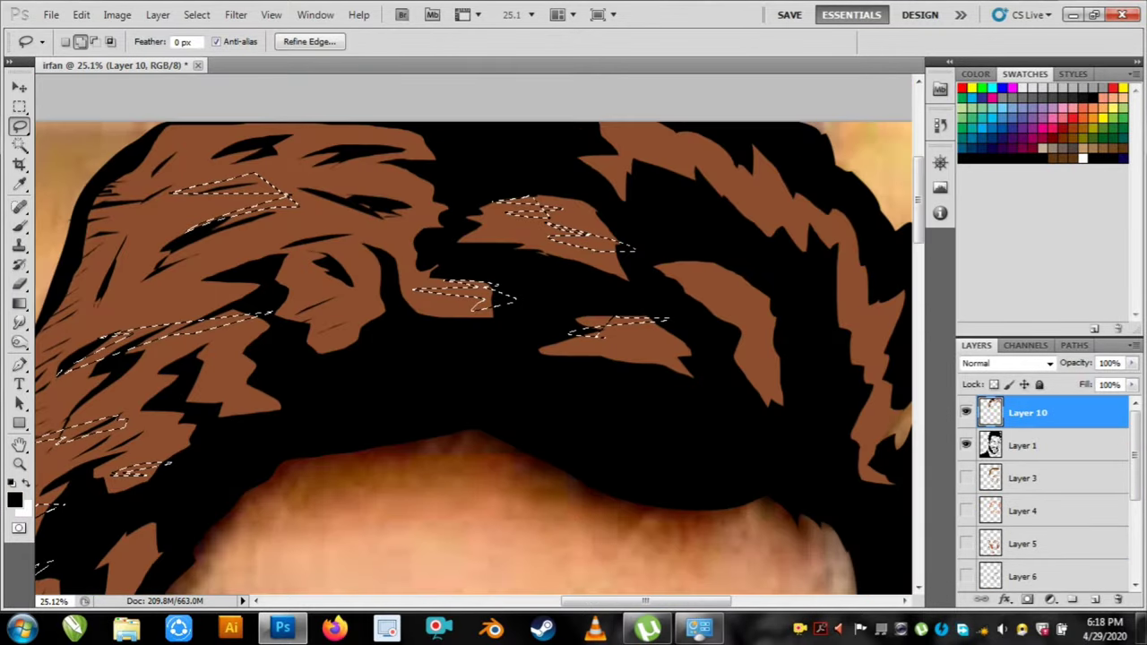
Lasso thin strand shapes over the brown hair on the far side, fill them with black, and deselect.
mouse_move(690, 274)
mouse_down()
mouse_move(731, 289)
mouse_move(661, 267)
mouse_up()
mouse_move(615, 141)
mouse_down()
mouse_move(572, 141)
mouse_move(678, 154)
mouse_up()
mouse_move(699, 181)
mouse_down()
mouse_move(753, 186)
mouse_move(837, 229)
mouse_up()
mouse_move(869, 307)
mouse_down()
mouse_move(869, 389)
mouse_move(794, 239)
mouse_up()
drag(796, 291, 826, 255)
key(alt+BackSpace)
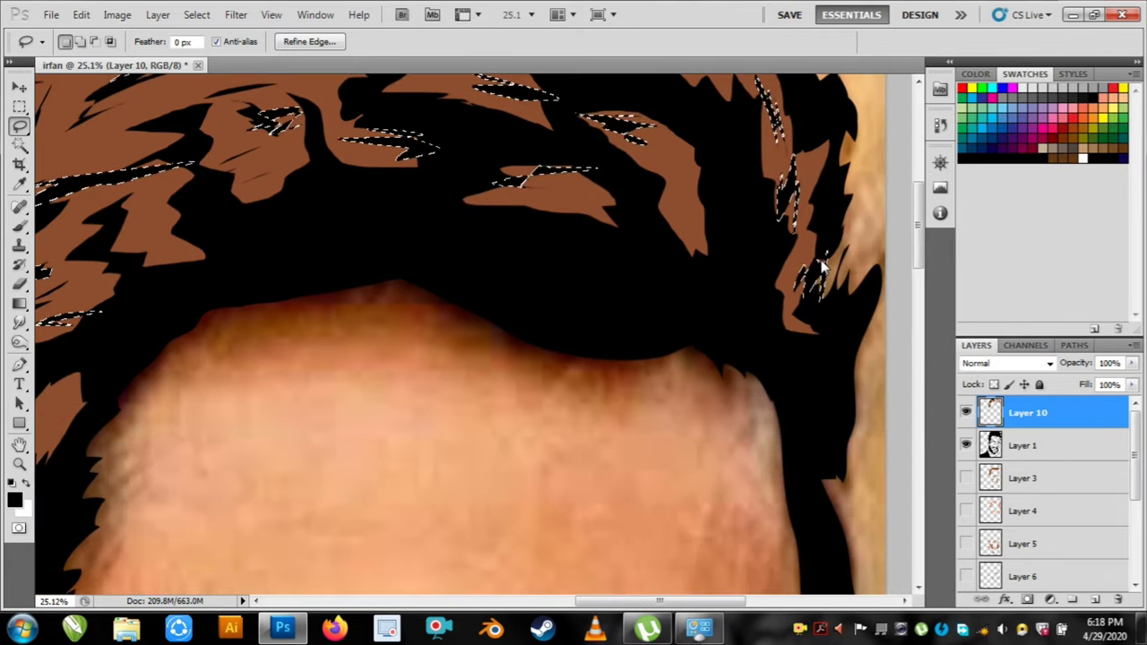
key(ctrl+d)
Add black strands to the remaining brown hair areas and along the near outer hair edge, then deselect.
drag(698, 197, 692, 199)
mouse_move(592, 194)
mouse_down()
mouse_move(581, 211)
mouse_move(887, 411)
mouse_up()
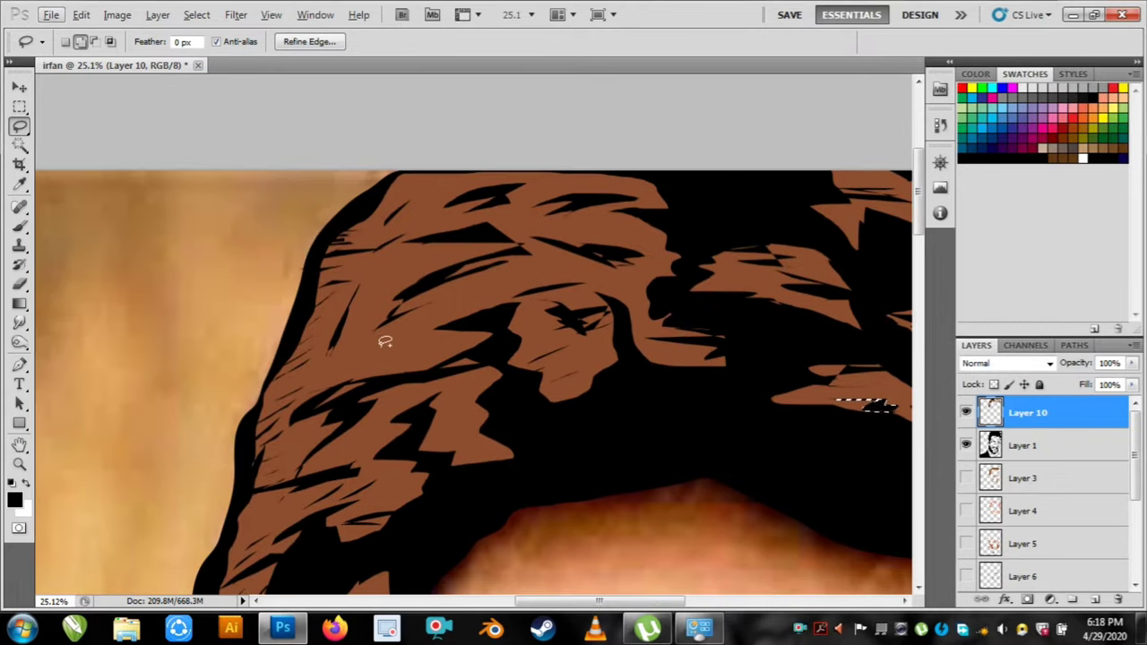
mouse_move(385, 345)
mouse_down()
mouse_move(484, 317)
mouse_move(422, 346)
mouse_up()
scroll(423, 346, down, 2)
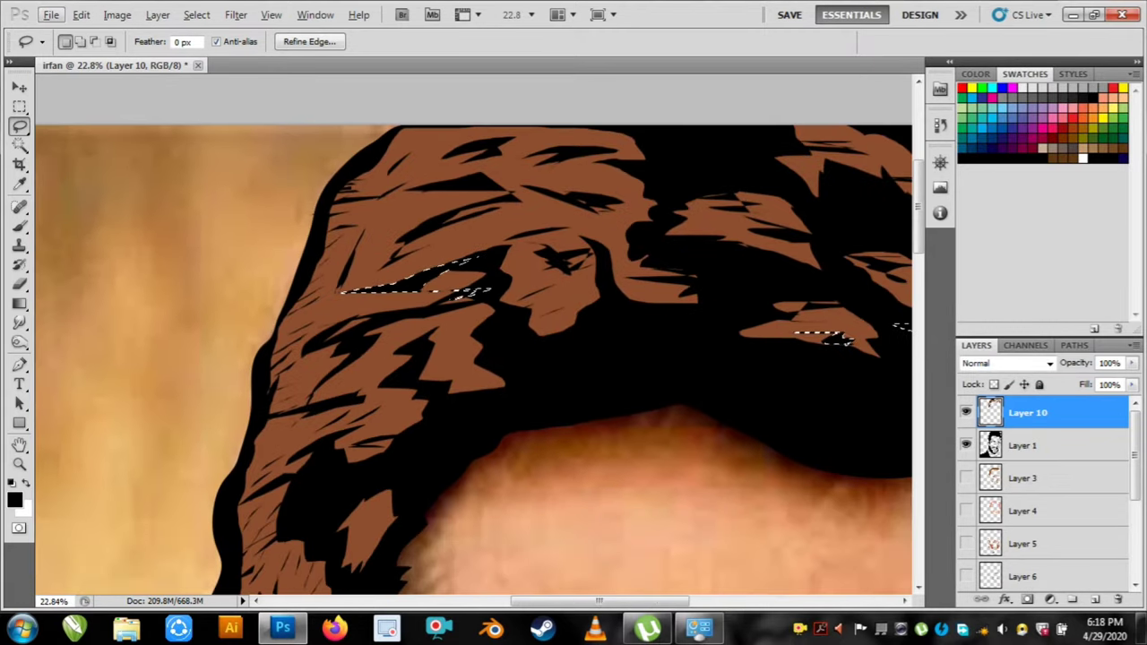
mouse_move(295, 290)
mouse_down()
mouse_move(341, 253)
mouse_move(298, 272)
mouse_up()
mouse_move(307, 242)
mouse_down()
mouse_move(309, 222)
mouse_move(343, 218)
mouse_up()
mouse_move(341, 184)
mouse_down()
mouse_move(395, 165)
mouse_move(392, 146)
mouse_up()
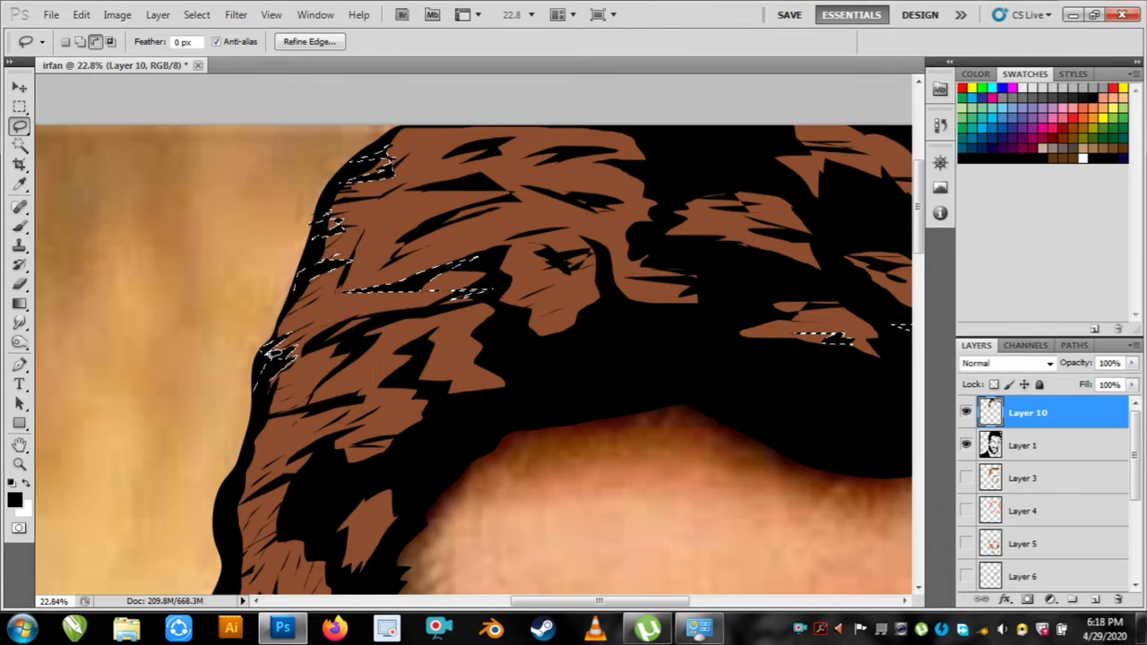
key(ctrl+d)
Sample the hair's brown and lasso thin strand shapes over the black hair on the crown and far side.
scroll(633, 325, down, 10)
scroll(632, 324, up, 5)
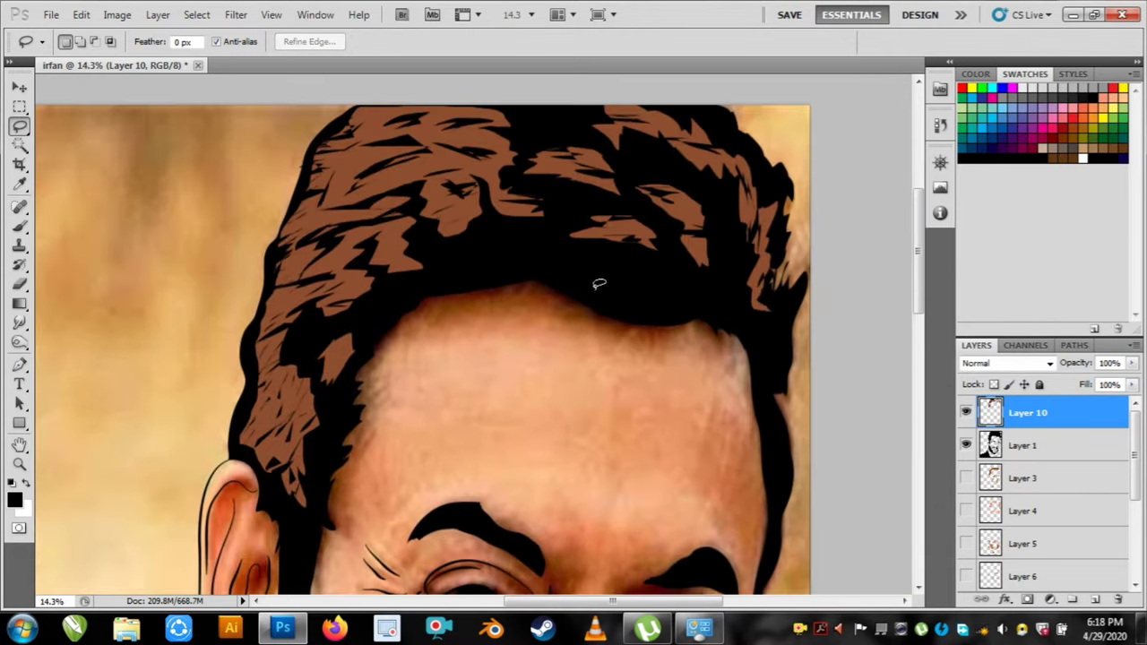
click(20, 185)
click(403, 253)
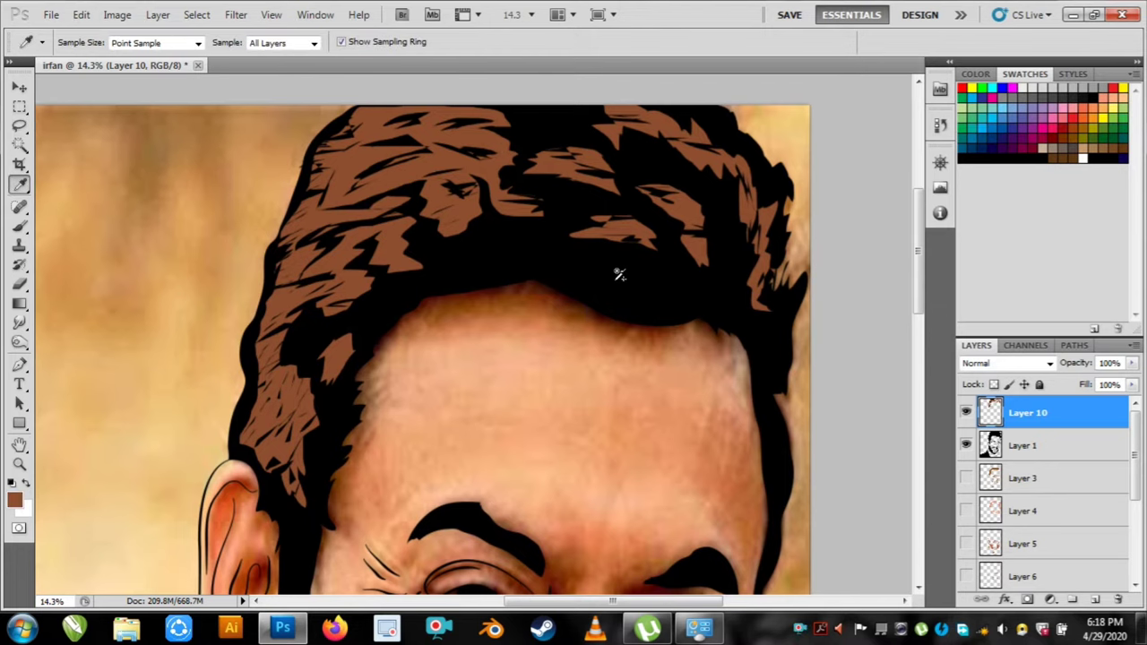
click(20, 126)
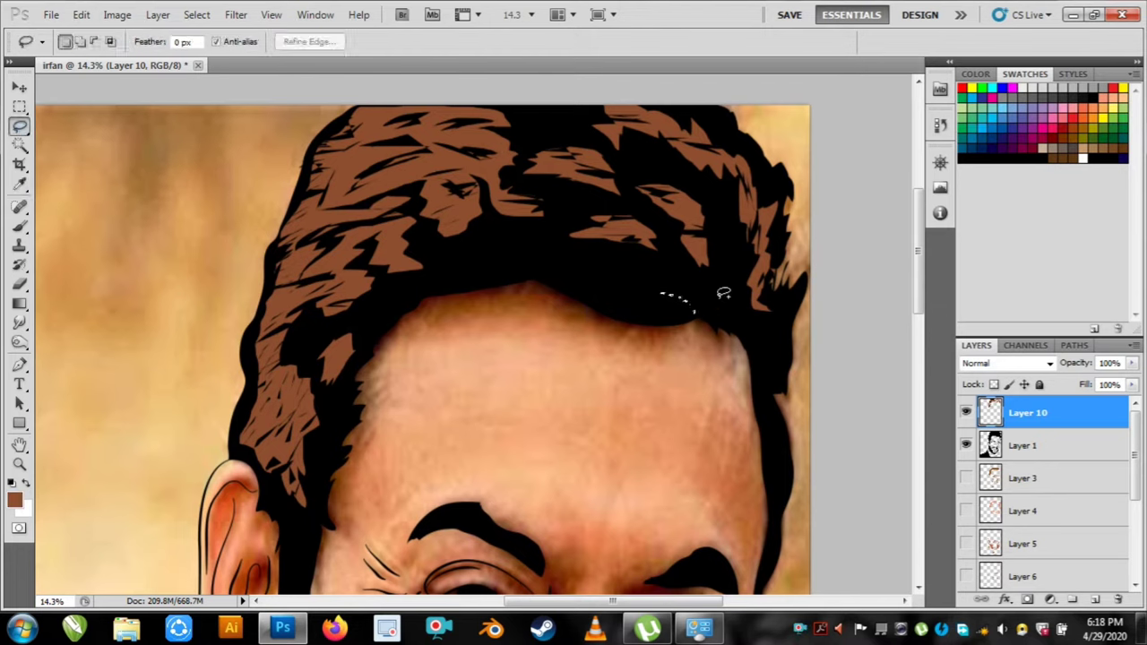
drag(725, 298, 627, 265)
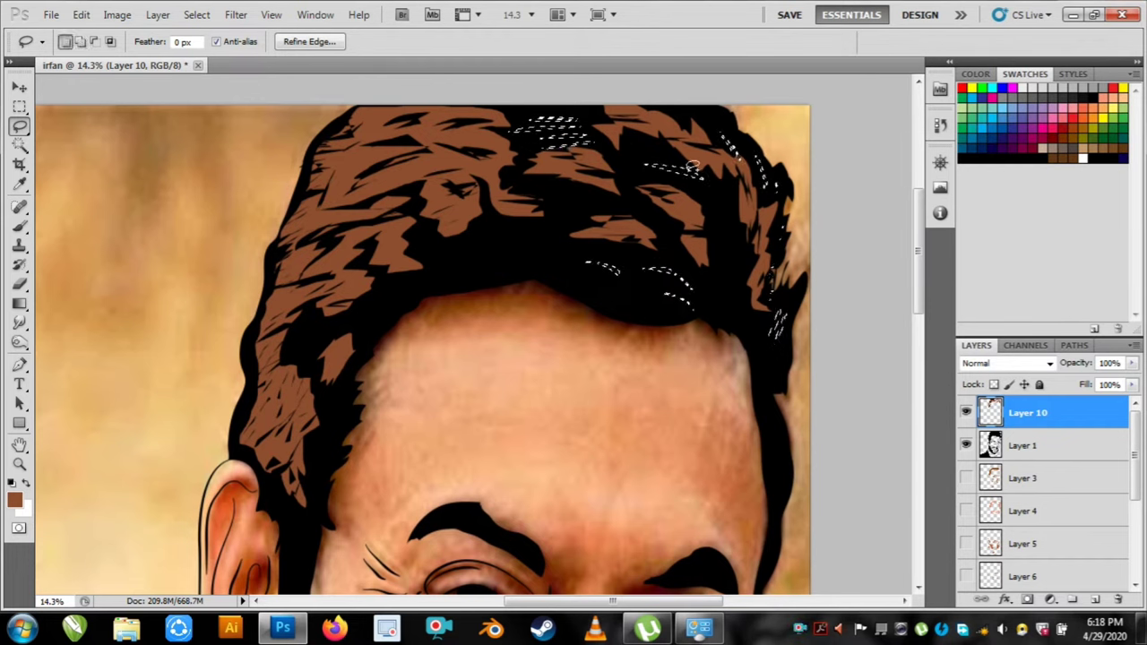
mouse_move(690, 169)
mouse_down()
mouse_move(638, 154)
mouse_move(637, 196)
mouse_up()
drag(724, 218, 744, 262)
drag(761, 363, 762, 340)
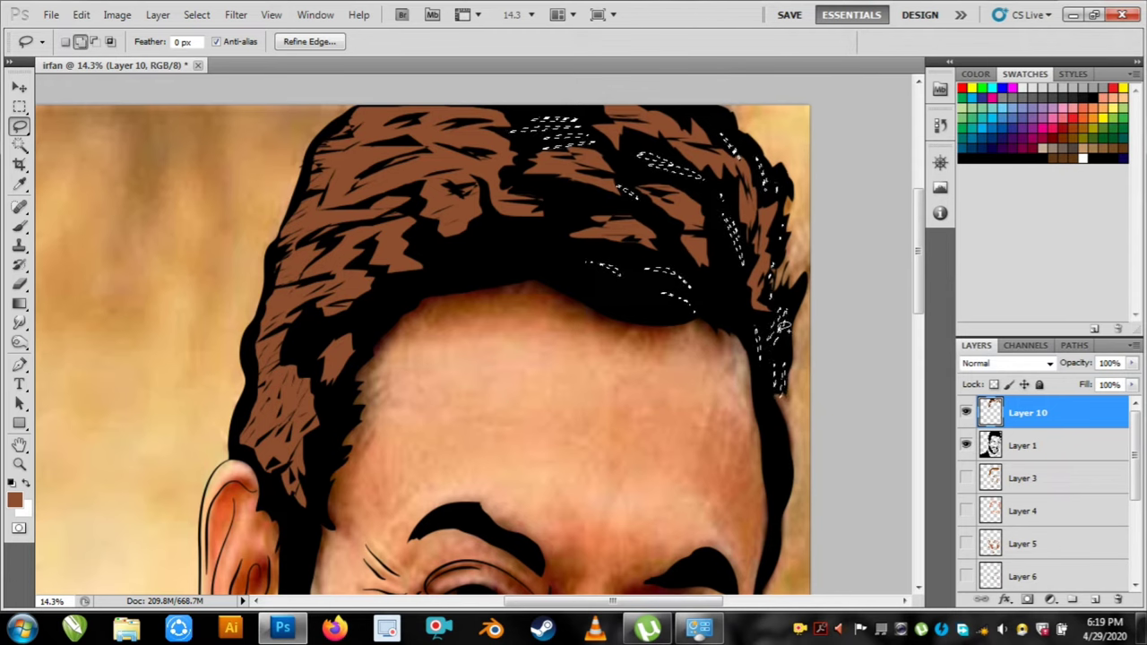
mouse_move(775, 445)
mouse_down()
mouse_move(781, 493)
mouse_move(768, 565)
mouse_move(774, 448)
mouse_up()
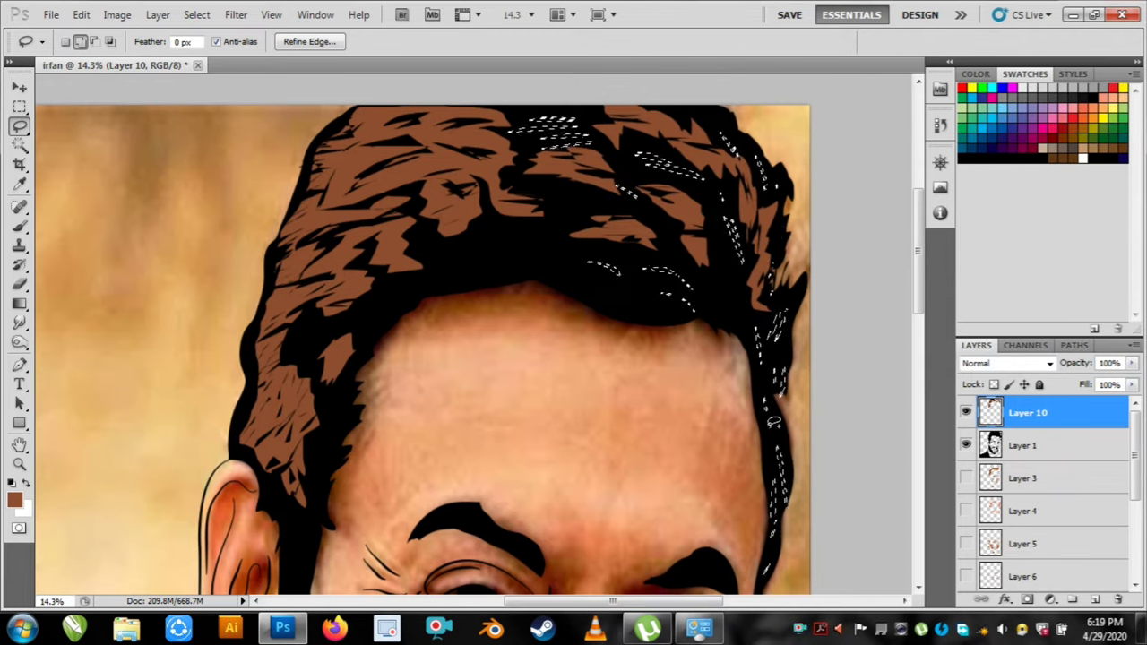
Add strand selections along the hairline and near sideburn, fill all selected strands with brown, and deselect.
drag(650, 306, 614, 302)
mouse_move(571, 279)
mouse_down()
mouse_move(532, 254)
mouse_move(568, 278)
mouse_up()
drag(604, 262, 536, 241)
mouse_move(616, 228)
mouse_down()
mouse_move(583, 201)
mouse_move(616, 227)
mouse_up()
drag(556, 234, 449, 226)
mouse_move(493, 235)
mouse_down()
mouse_move(449, 254)
mouse_move(423, 235)
mouse_move(396, 275)
mouse_up()
mouse_move(412, 242)
mouse_down()
mouse_move(391, 293)
mouse_move(353, 343)
mouse_up()
mouse_move(304, 348)
mouse_down()
mouse_move(307, 323)
mouse_move(304, 347)
mouse_up()
drag(336, 402, 320, 426)
drag(306, 474, 310, 513)
drag(279, 450, 269, 506)
mouse_move(257, 439)
mouse_down()
mouse_move(251, 467)
mouse_move(266, 374)
mouse_move(246, 371)
mouse_up()
drag(353, 342, 392, 320)
key(alt+BackSpace)
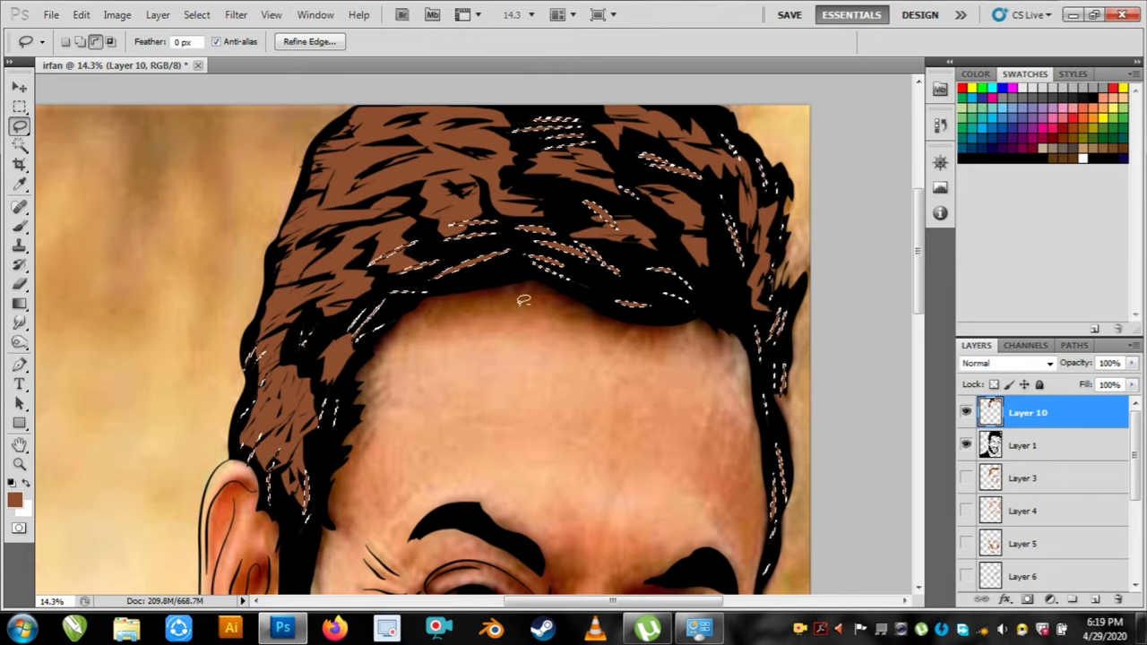
key(ctrl+d)
Show the hidden face colour layers again from Layer 3 down to Layer 2.
scroll(597, 256, down, 2)
scroll(659, 259, down, 2)
mouse_move(971, 482)
mouse_down()
mouse_move(968, 583)
mouse_move(990, 578)
mouse_up()
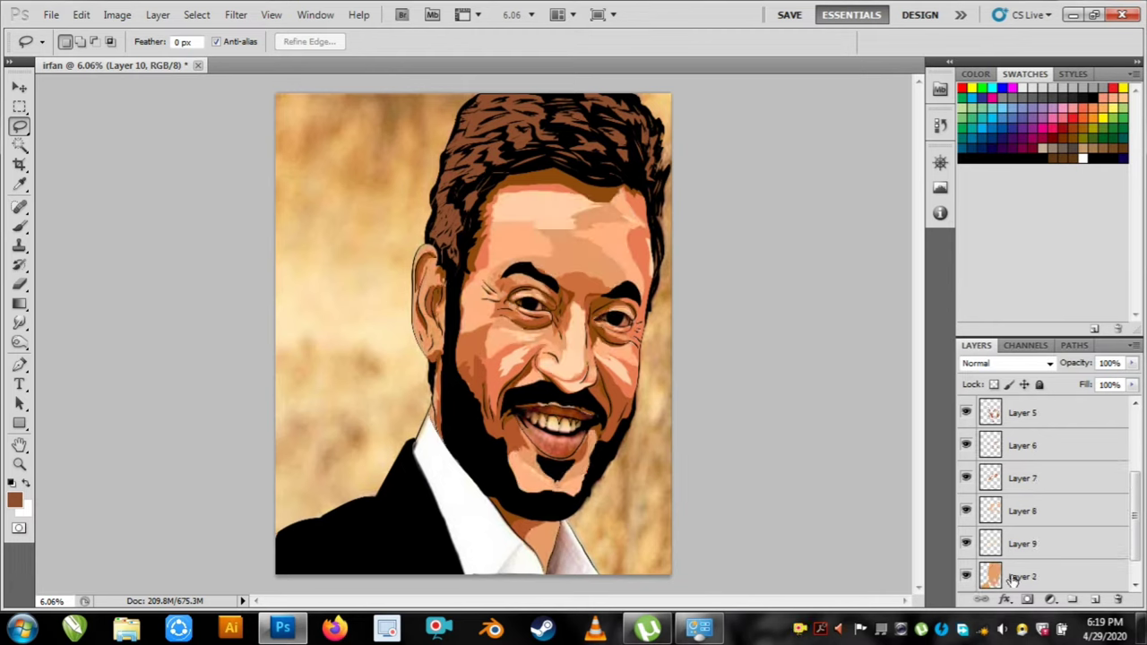
Sample the light orange skin tone from the face and return to the Lasso tool at the moustache.
click(19, 184)
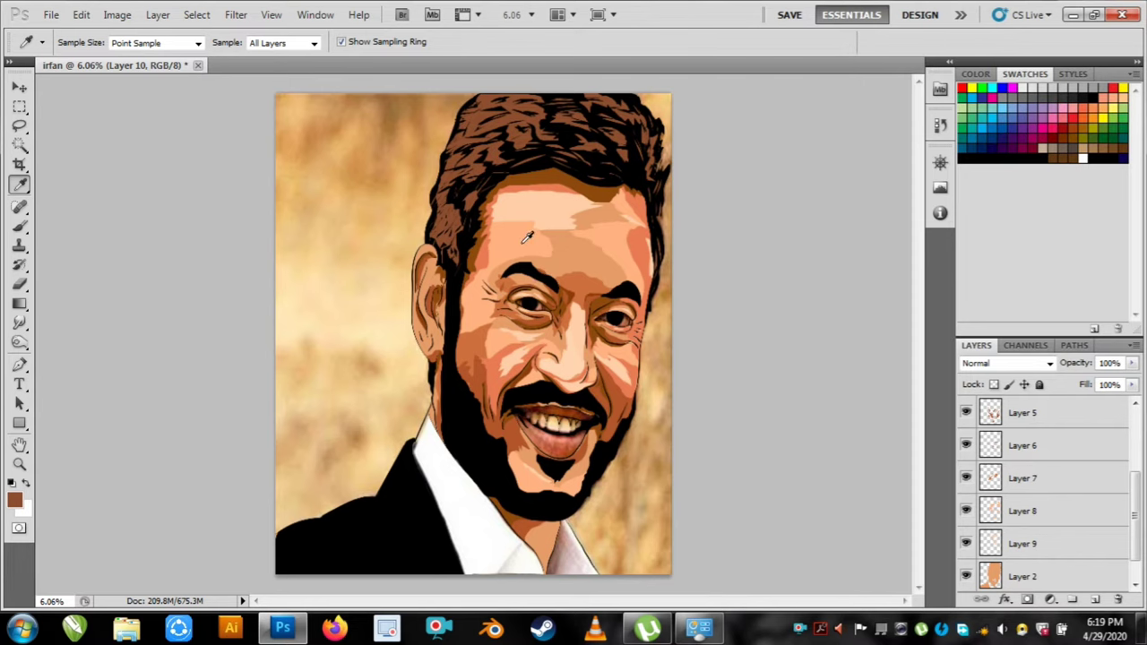
scroll(607, 366, up, 8)
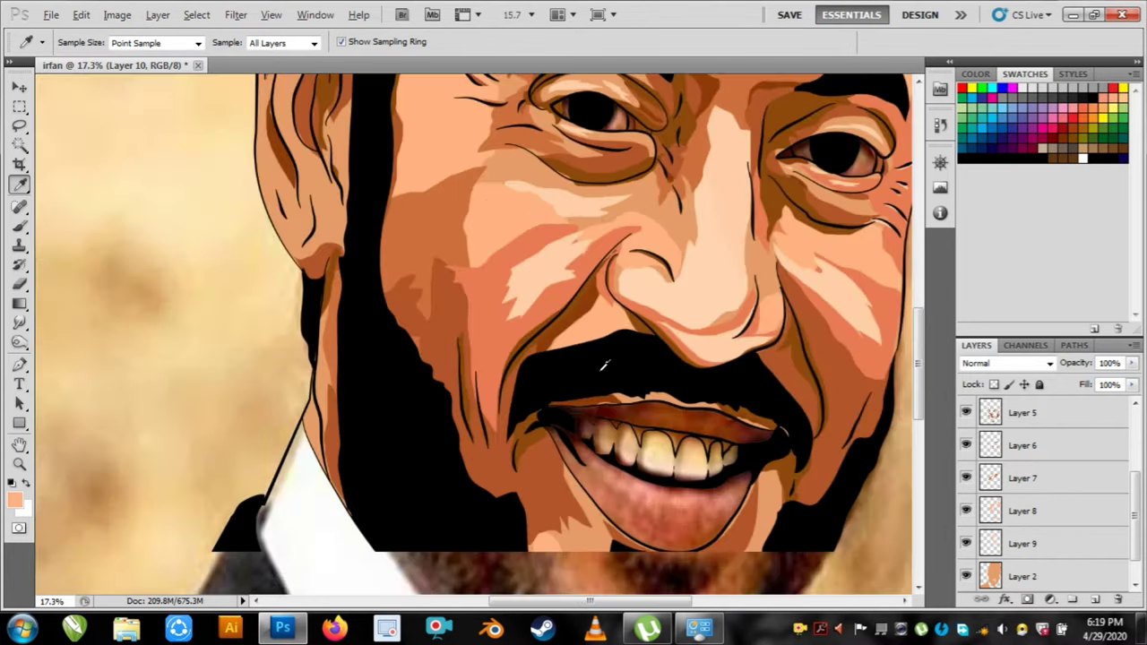
click(20, 127)
scroll(1060, 421, up, 4)
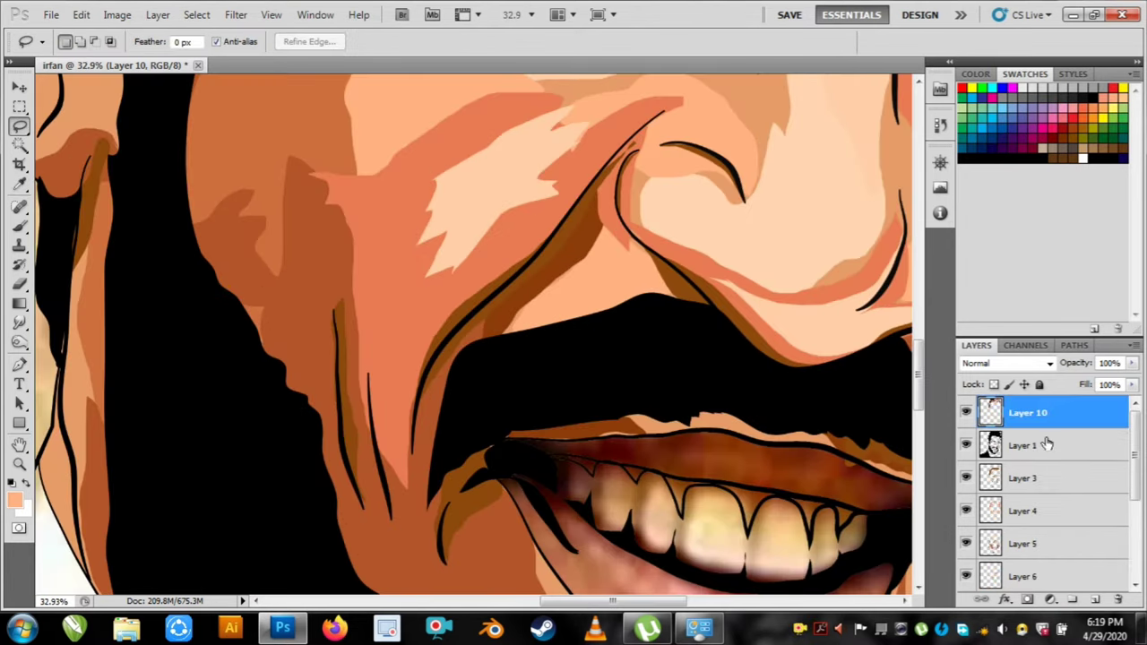
Try filling small hair-shaped notches along the moustache's upper edge with light orange on Layer 1, then return to Layer 10.
click(1031, 443)
drag(532, 321, 471, 348)
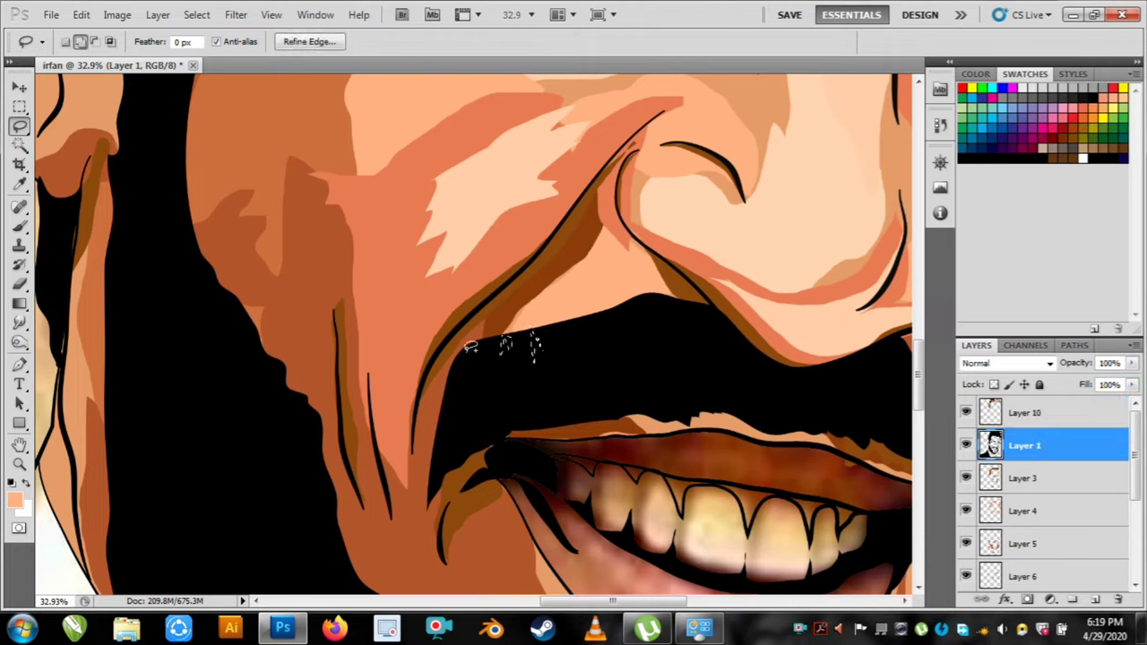
mouse_move(500, 436)
mouse_down()
mouse_move(520, 417)
mouse_move(572, 405)
mouse_move(648, 414)
mouse_up()
key(ctrl+alt+z)
key(ctrl+alt+z)
key(ctrl+alt+z)
key(ctrl+alt+z)
key(ctrl+alt+z)
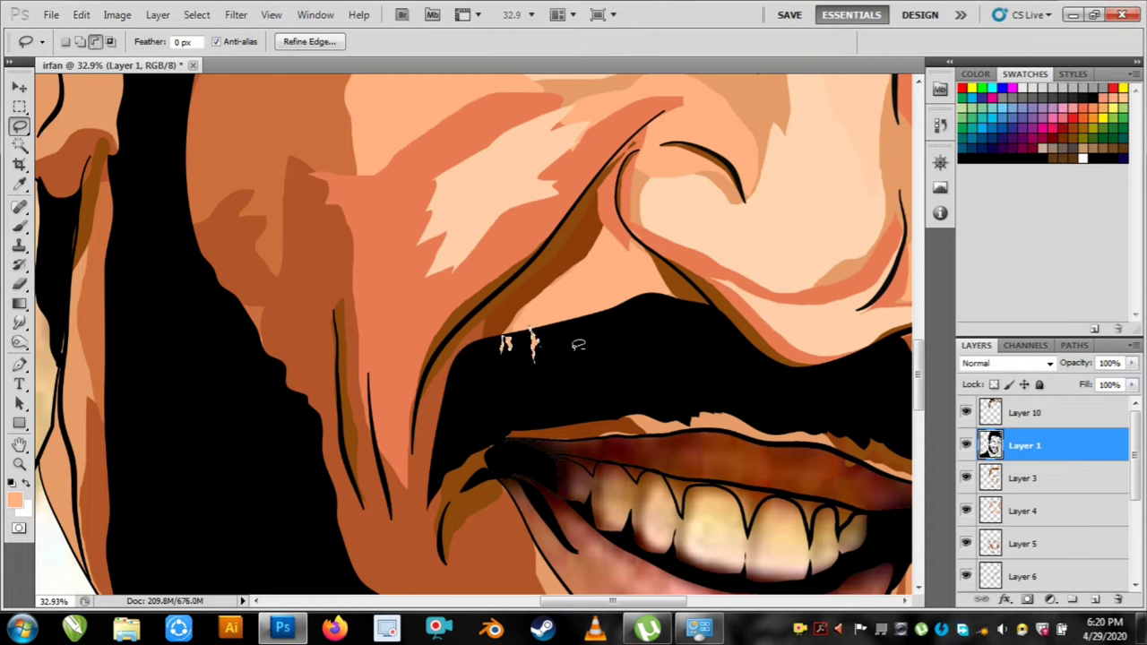
key(ctrl+d)
key(alt+bracketright)
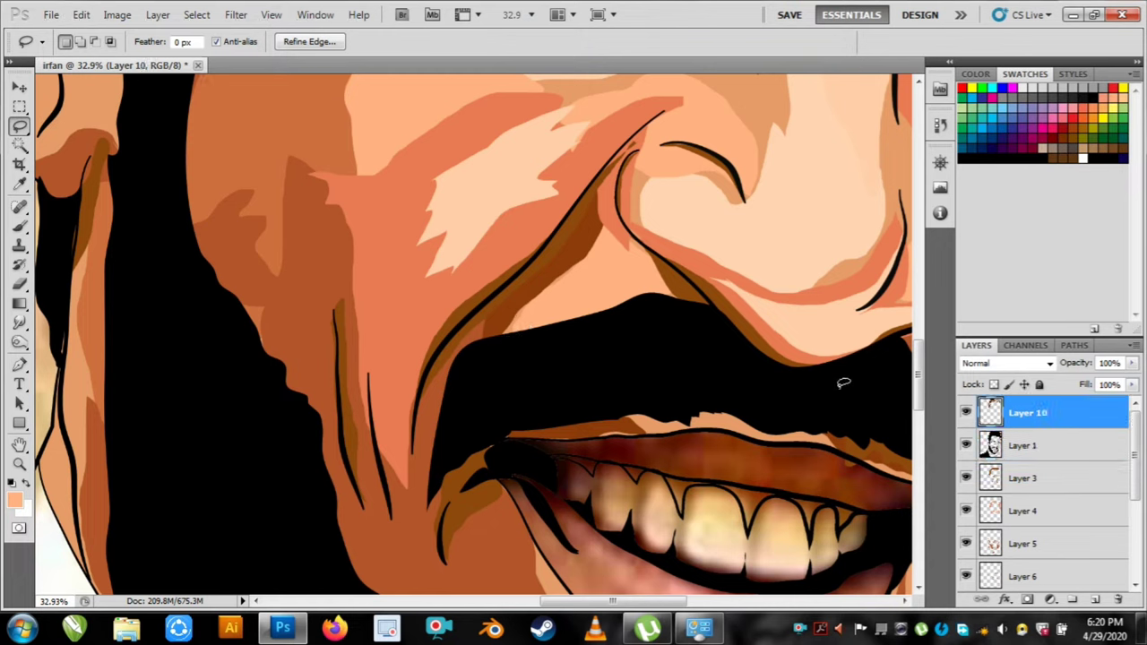
On Layer 1, lasso thin hair strands through the left half of the moustache, fill them with light orange, and deselect.
key(alt+bracketleft)
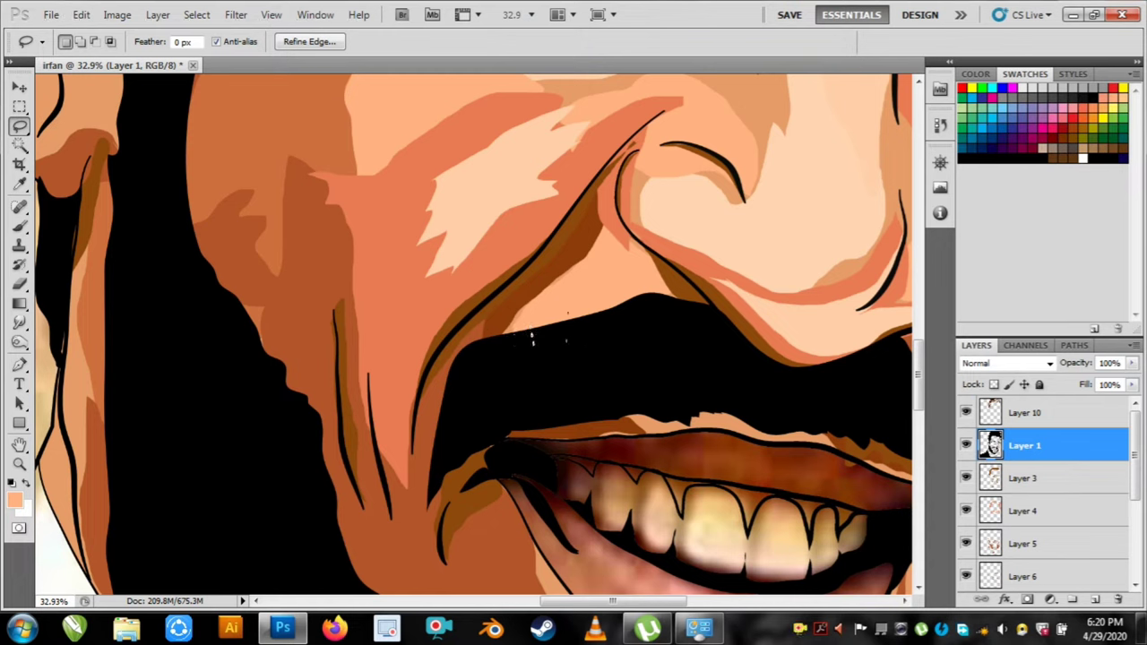
drag(682, 352, 677, 314)
drag(713, 319, 724, 422)
drag(693, 329, 686, 366)
drag(664, 297, 662, 370)
mouse_move(612, 321)
mouse_down()
mouse_move(621, 364)
mouse_move(584, 369)
mouse_up()
drag(567, 313, 568, 356)
drag(484, 386, 473, 432)
drag(462, 373, 442, 475)
drag(468, 414, 475, 464)
drag(504, 412, 507, 431)
mouse_move(539, 409)
mouse_down()
mouse_move(552, 436)
mouse_move(582, 397)
mouse_up()
drag(597, 410, 608, 403)
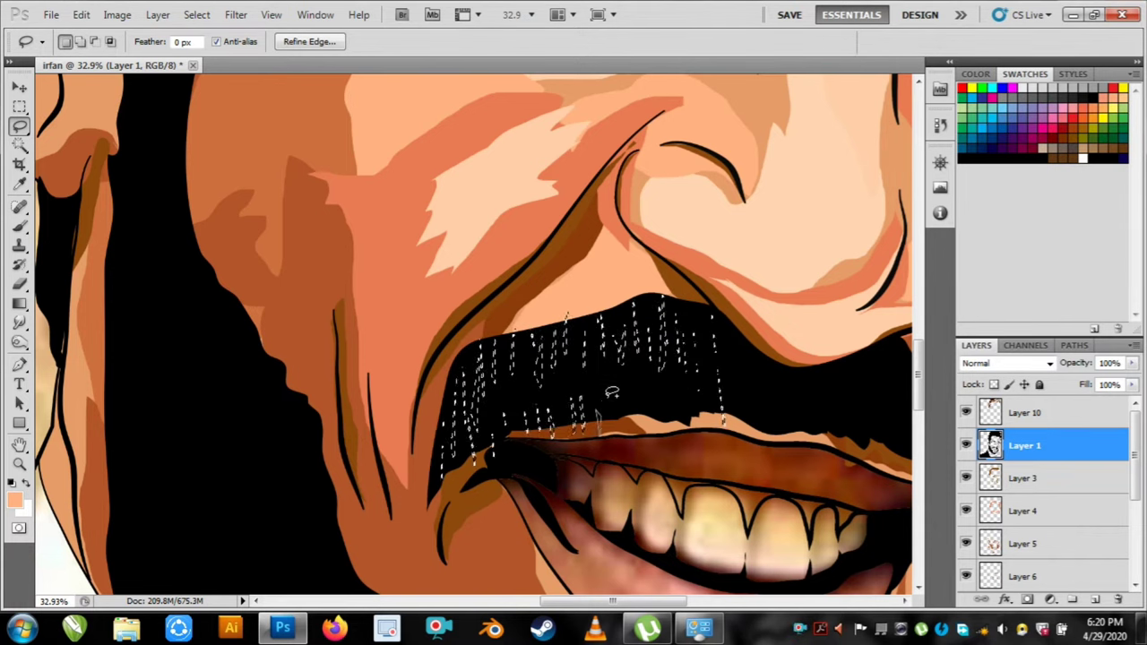
key(alt+BackSpace)
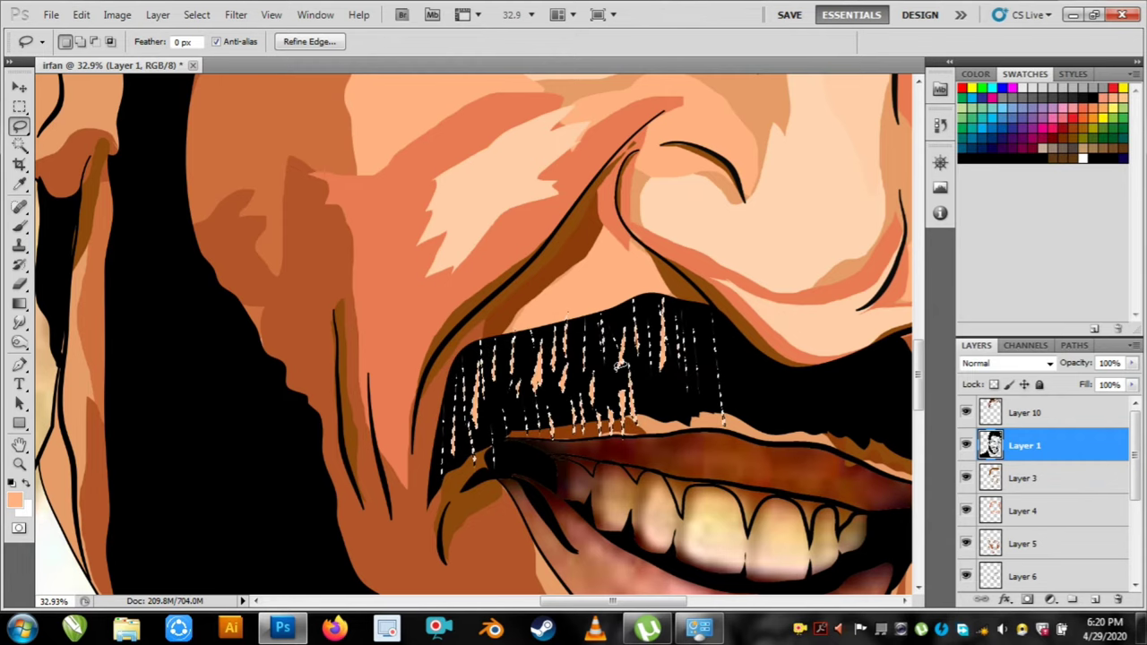
key(ctrl+d)
Lasso matching thin strands through the right half of the moustache, fill them with light orange, and deselect.
scroll(618, 365, down, 5)
scroll(601, 319, up, 5)
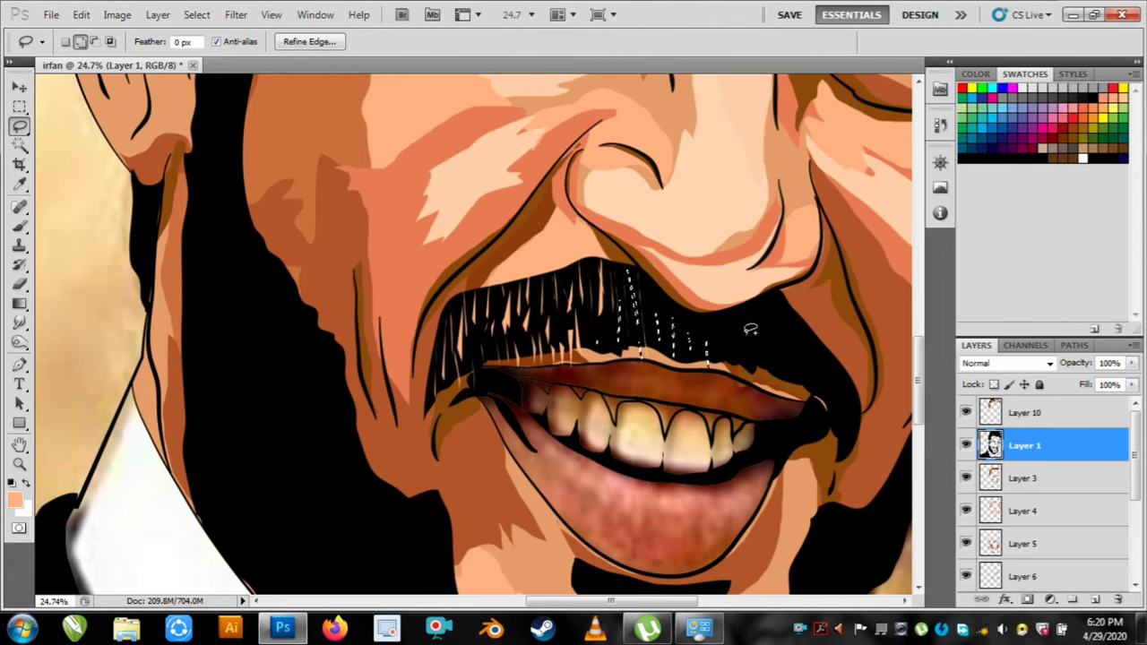
mouse_move(813, 311)
mouse_down()
mouse_move(800, 370)
mouse_move(767, 380)
mouse_up()
drag(756, 314, 756, 359)
mouse_move(736, 307)
mouse_down()
mouse_move(734, 382)
mouse_move(735, 309)
mouse_move(690, 360)
mouse_up()
mouse_move(685, 297)
mouse_down()
mouse_move(659, 402)
mouse_move(660, 355)
mouse_up()
key(alt+BackSpace)
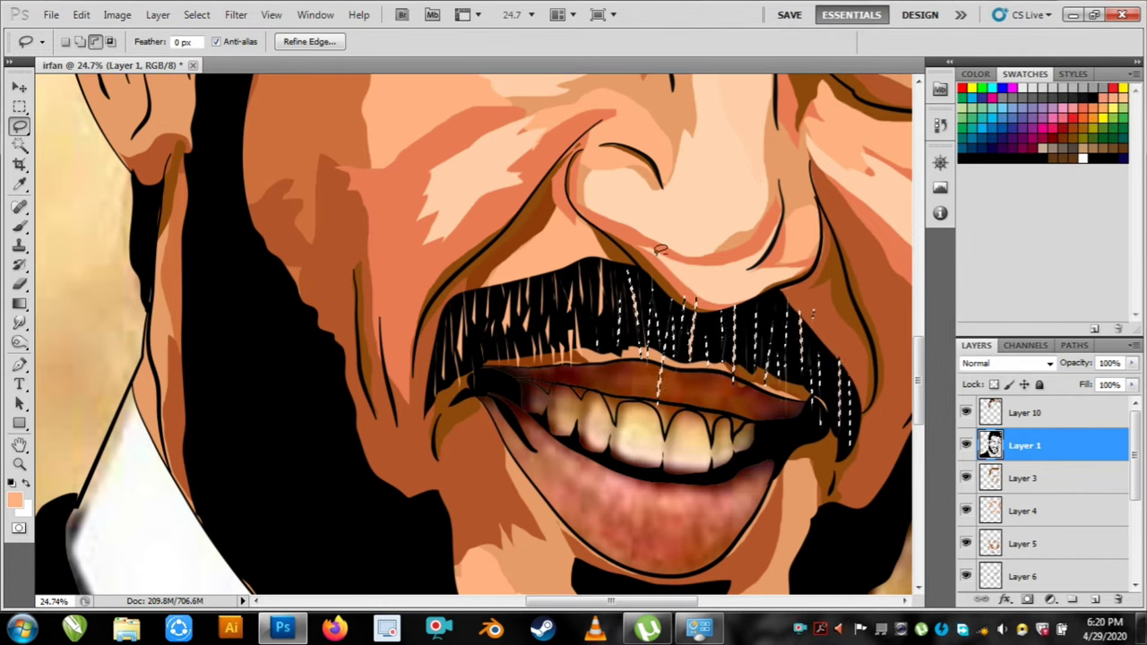
key(ctrl+d)
Lasso slanted hair strands down the sideburn beside the ear, fill them with light orange, and deselect.
key(ctrl+0)
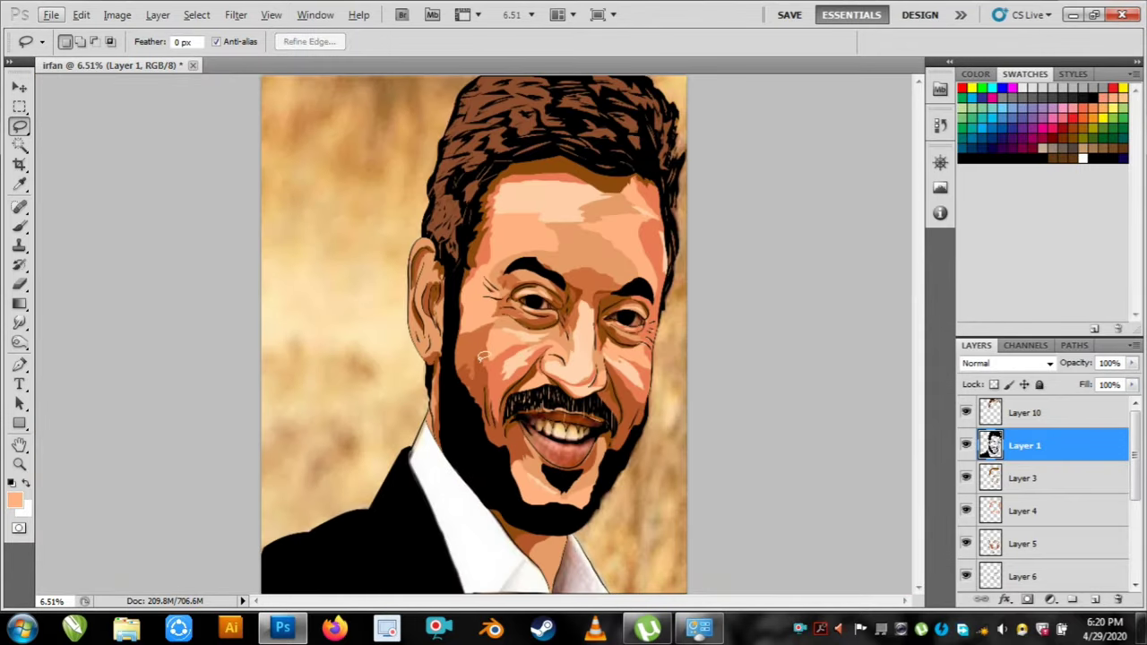
scroll(482, 356, up, 2)
drag(454, 235, 468, 184)
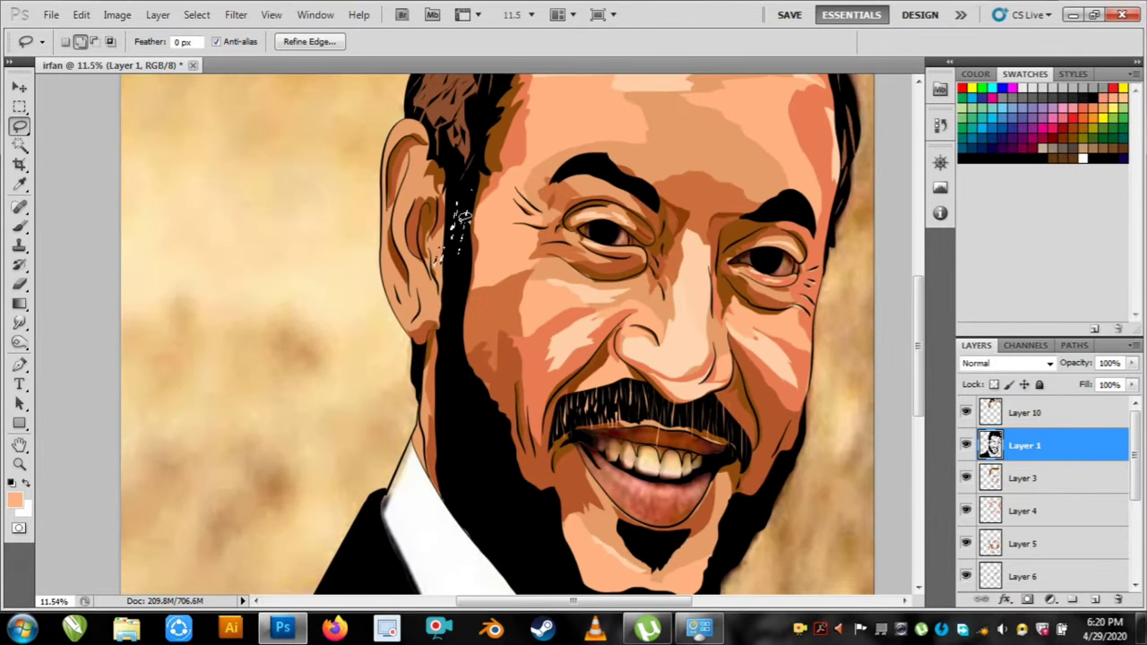
drag(458, 292, 460, 283)
drag(455, 202, 470, 163)
drag(448, 261, 461, 215)
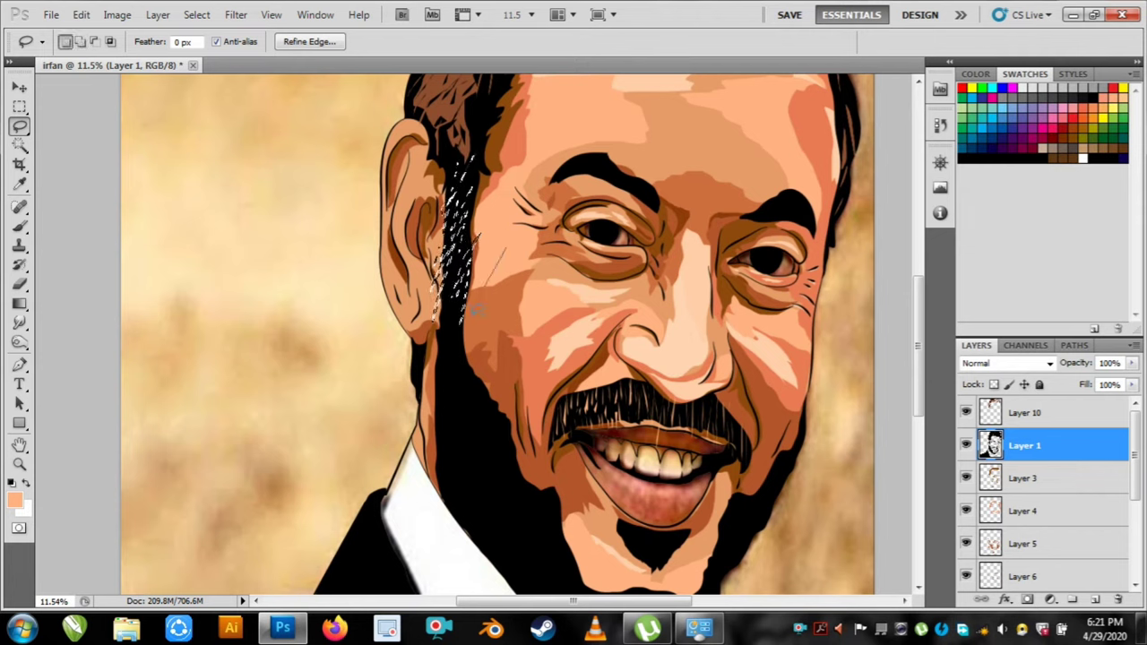
drag(502, 255, 473, 313)
drag(443, 395, 465, 344)
key(alt+BackSpace)
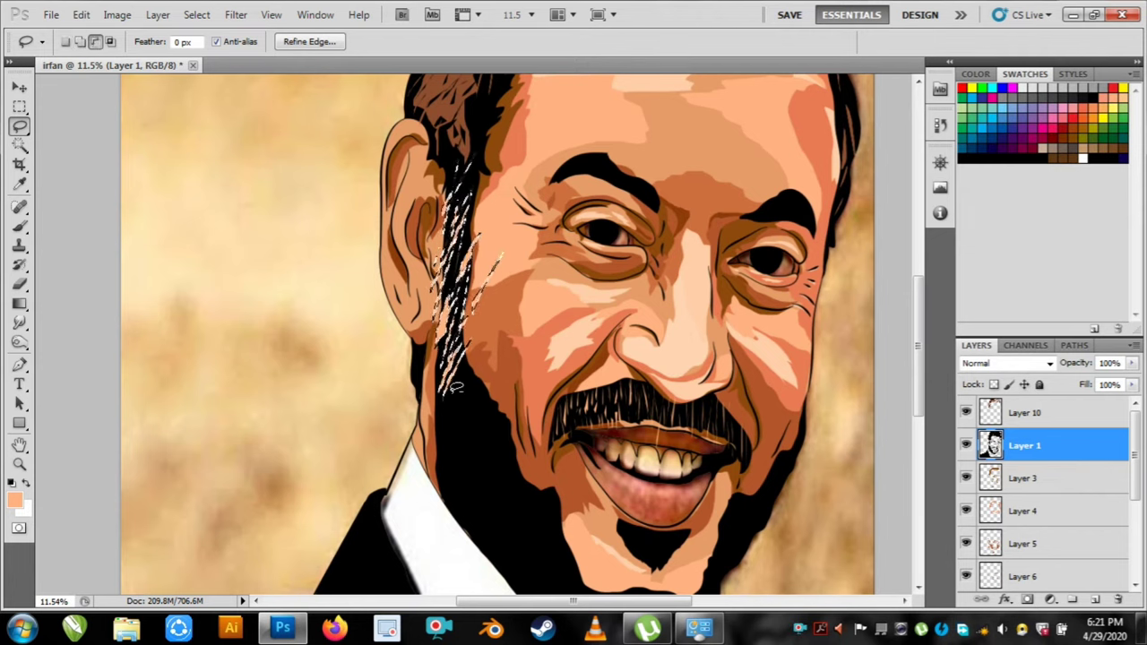
key(ctrl+d)
Lasso short strands through the beard from below the ear down to the chin, fill them with light orange, and deselect.
scroll(481, 271, down, 3)
scroll(449, 413, up, 3)
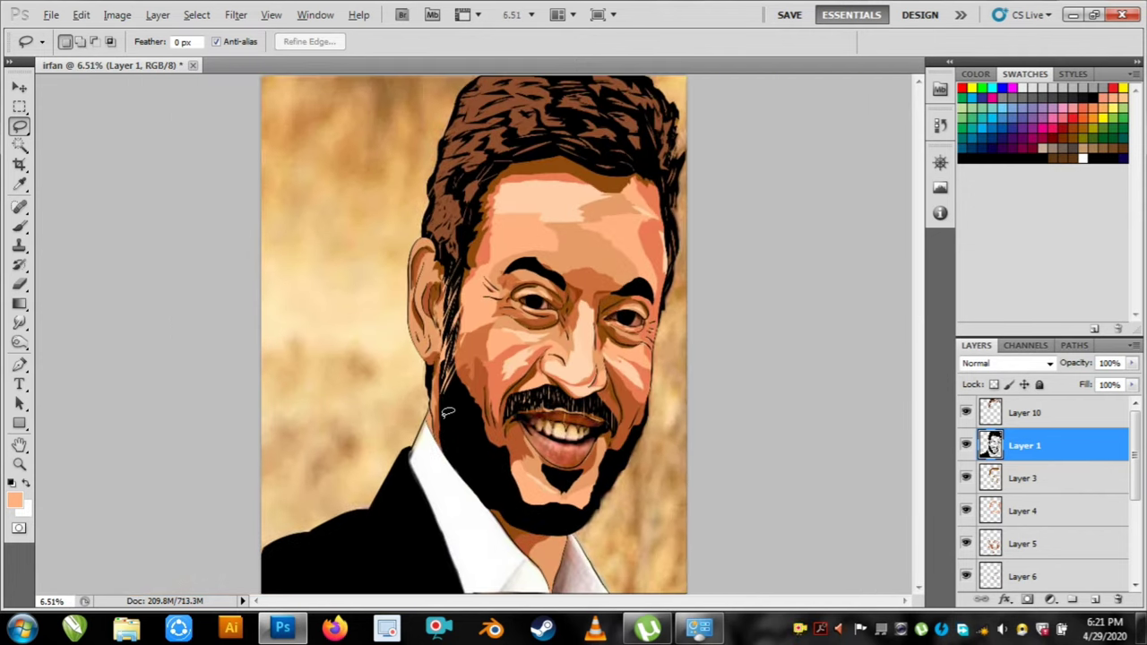
scroll(445, 413, up, 2)
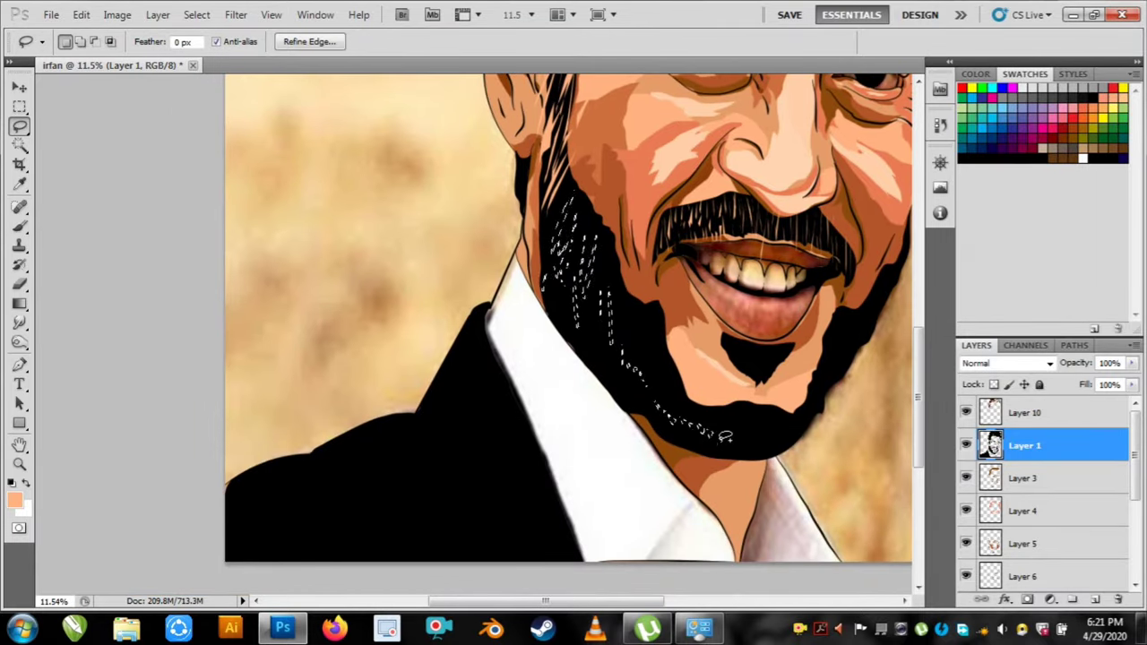
mouse_move(775, 446)
mouse_down()
mouse_move(742, 412)
mouse_move(691, 393)
mouse_move(669, 357)
mouse_up()
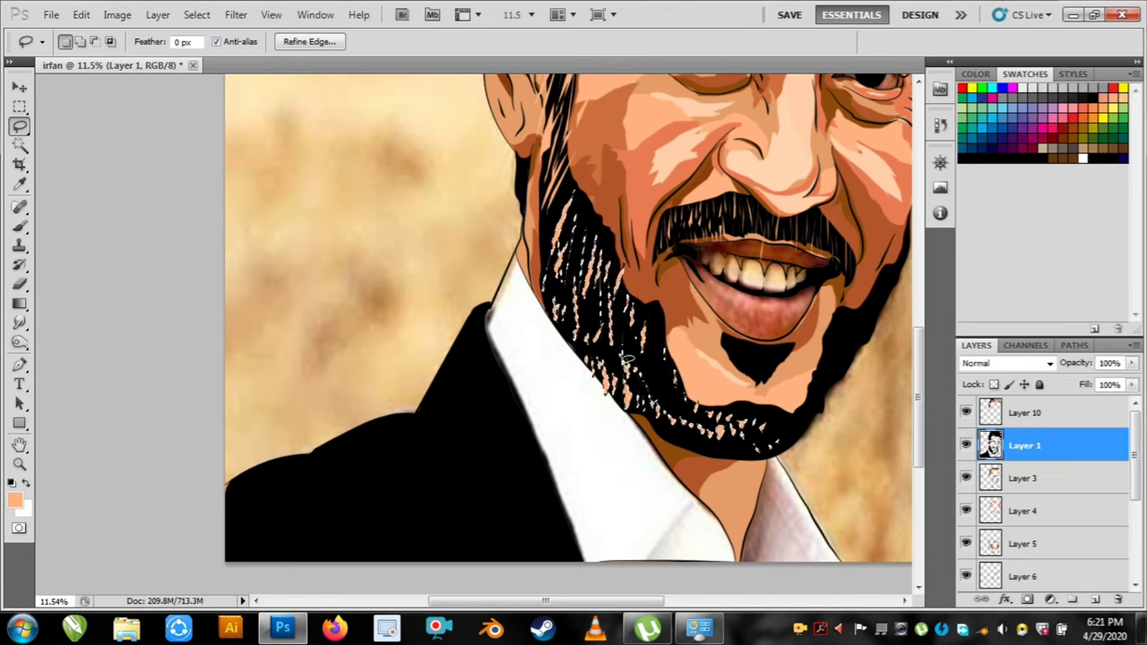
key(ctrl+d)
Add more lassoed strands in the cheek beard, chin and opposite jaw, fill them with light orange, and deselect.
drag(595, 281, 586, 297)
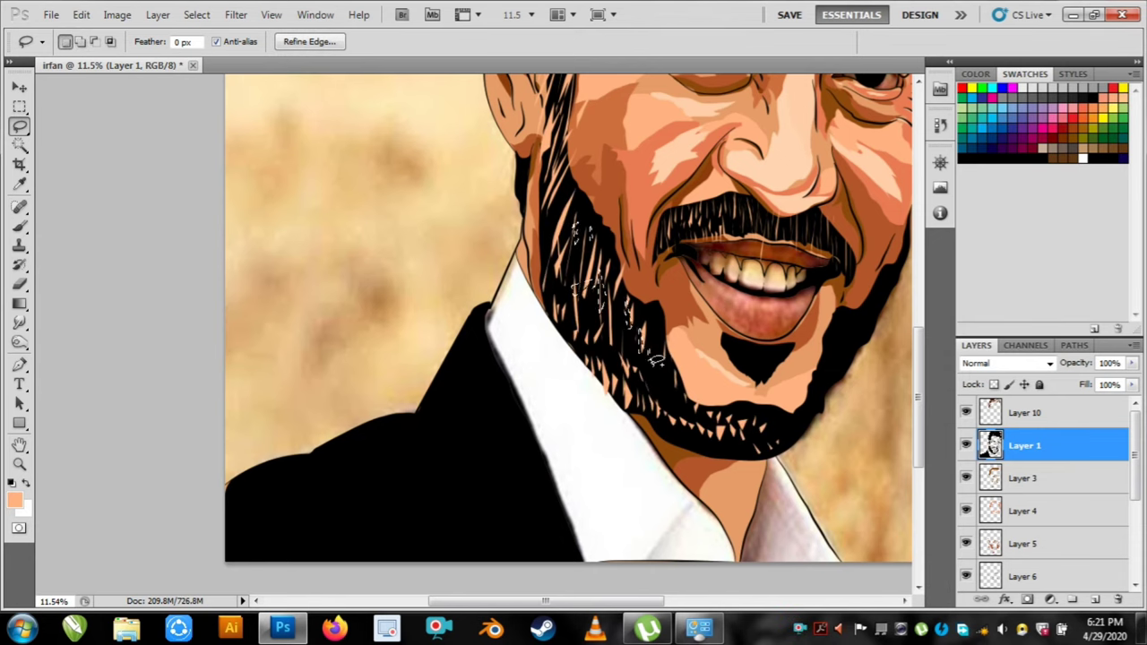
mouse_move(751, 417)
mouse_down()
mouse_move(791, 446)
mouse_move(817, 367)
mouse_move(840, 368)
mouse_move(886, 262)
mouse_up()
key(Delete)
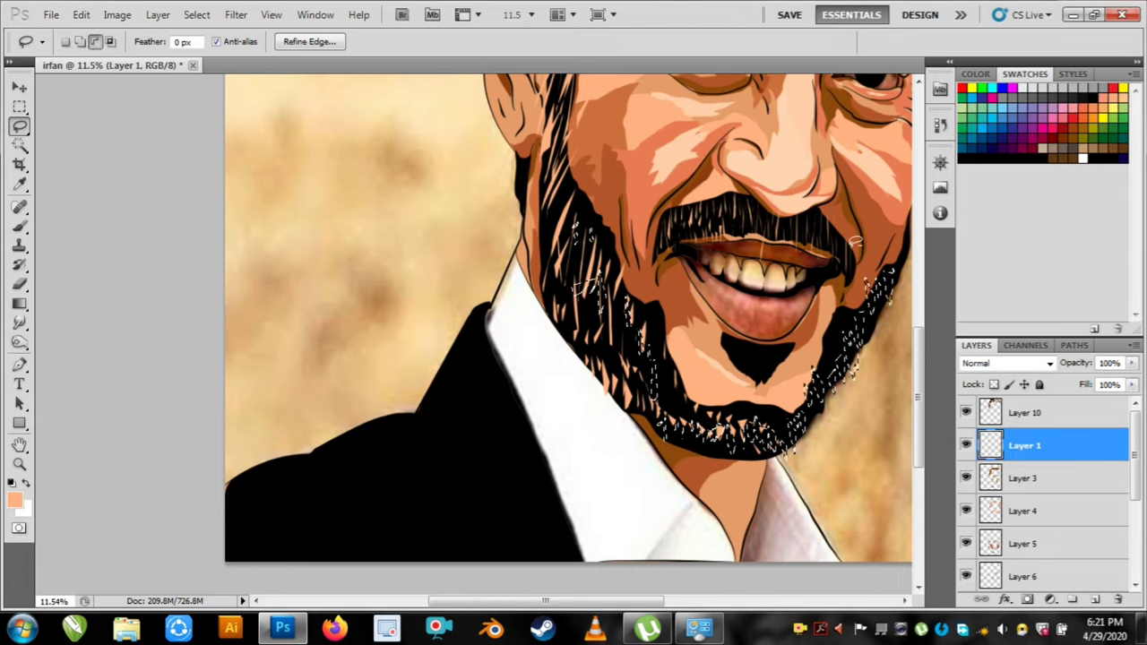
key(ctrl+d)
Reset the colours to black and white, lasso dark strands across the sideburn, beard and chin, fill them with black, and deselect.
scroll(877, 333, down, 6)
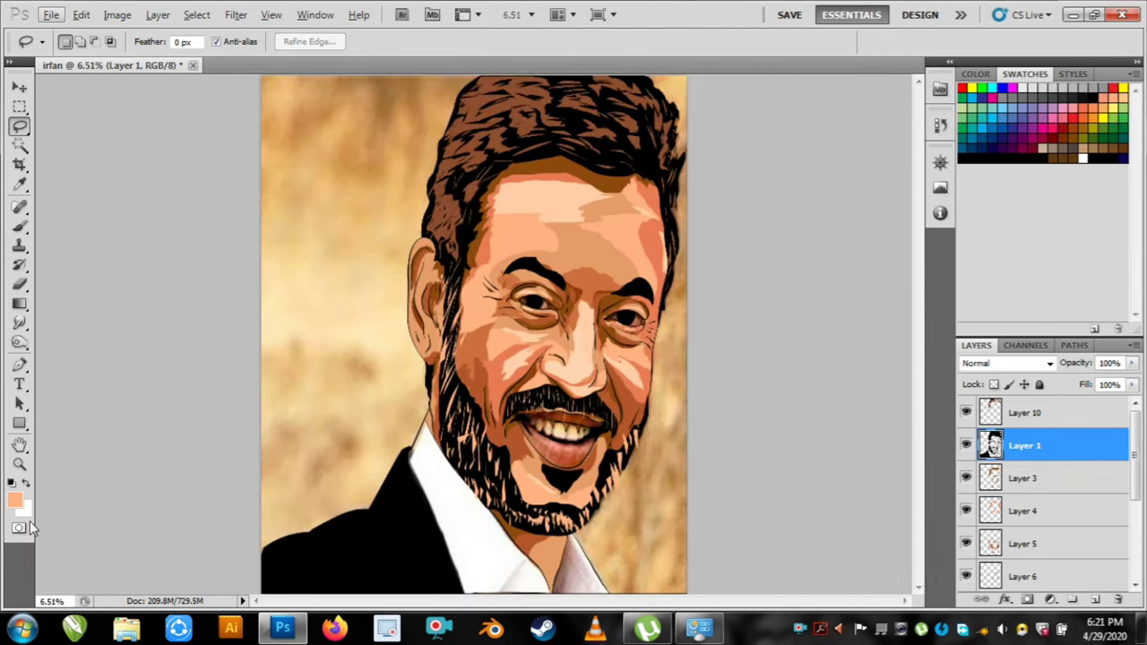
key(d)
scroll(439, 343, up, 5)
drag(437, 298, 440, 234)
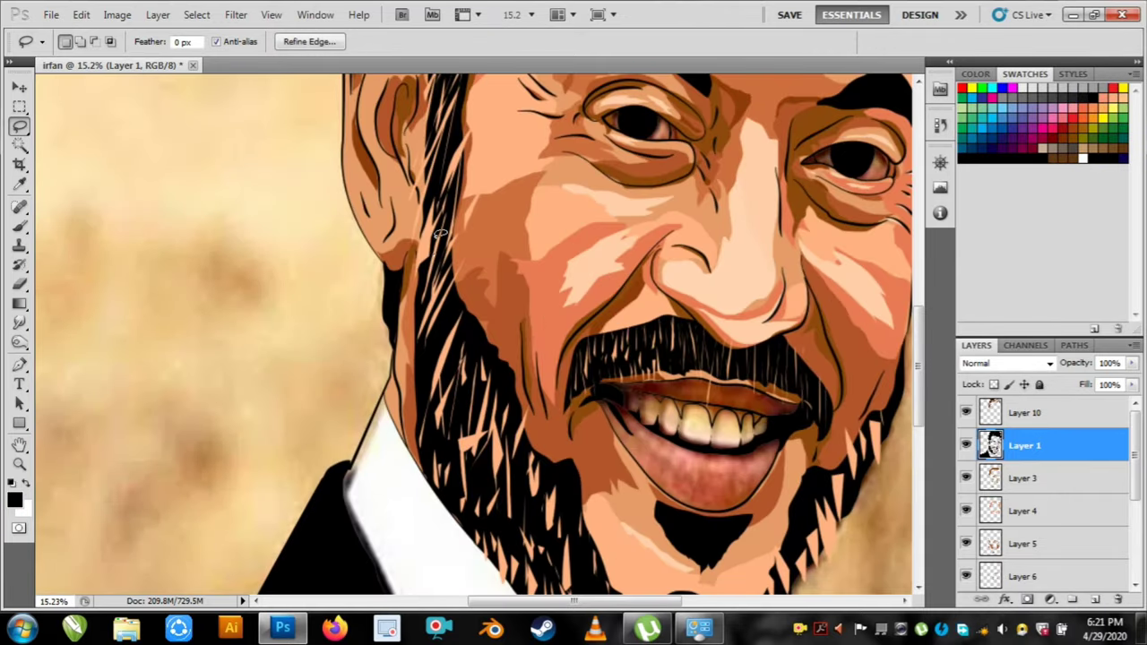
drag(459, 284, 448, 289)
mouse_move(459, 364)
mouse_down()
mouse_move(465, 393)
mouse_move(460, 378)
mouse_up()
drag(490, 453, 520, 513)
drag(482, 414, 487, 448)
drag(527, 539, 539, 574)
mouse_move(542, 547)
mouse_down()
mouse_move(515, 381)
mouse_move(585, 451)
mouse_move(549, 438)
mouse_move(595, 474)
mouse_move(636, 453)
mouse_move(703, 469)
mouse_up()
key(alt+Delete)
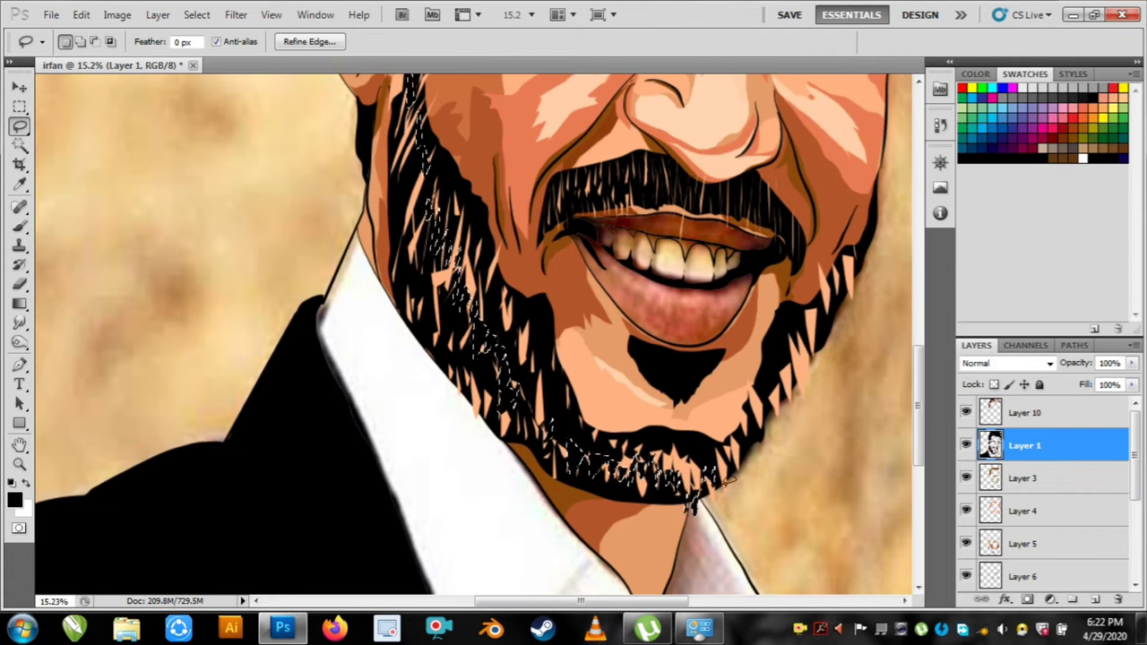
key(ctrl+d)
Lasso a few more small patches in the cheek beard, fill them with black, and deselect.
drag(414, 269, 424, 260)
mouse_move(438, 244)
mouse_down()
mouse_move(439, 264)
mouse_move(466, 273)
mouse_up()
drag(505, 319, 514, 312)
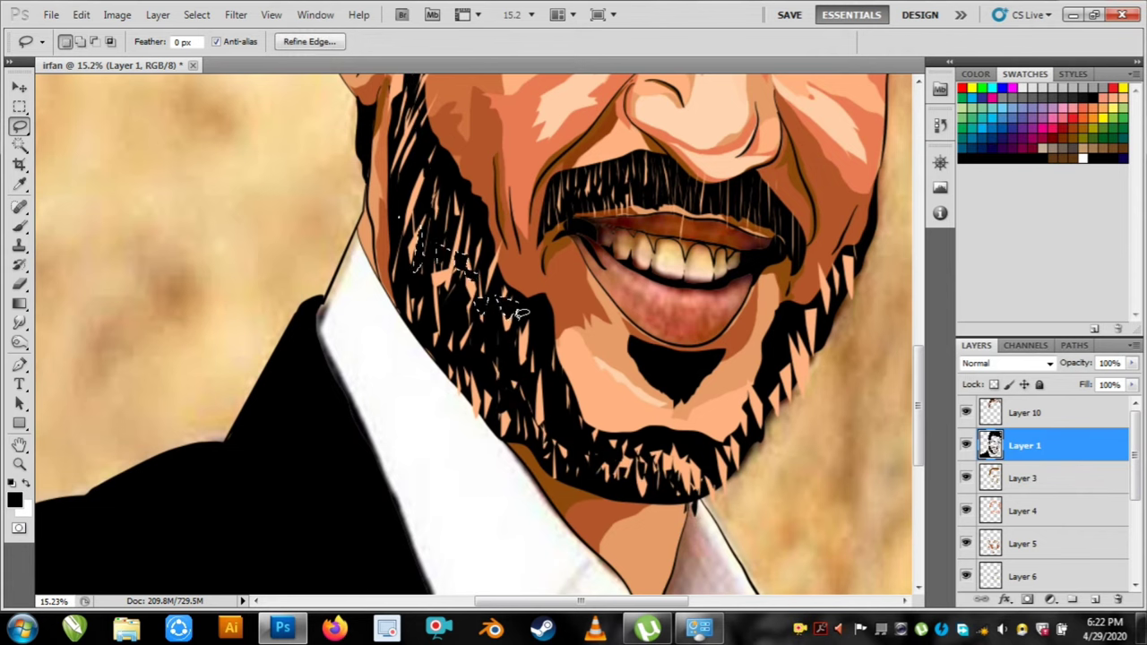
key(alt+Delete)
key(ctrl+d)
Lasso further thin strands along the side beard, delete their contents in two passes, and deselect.
drag(417, 269, 422, 216)
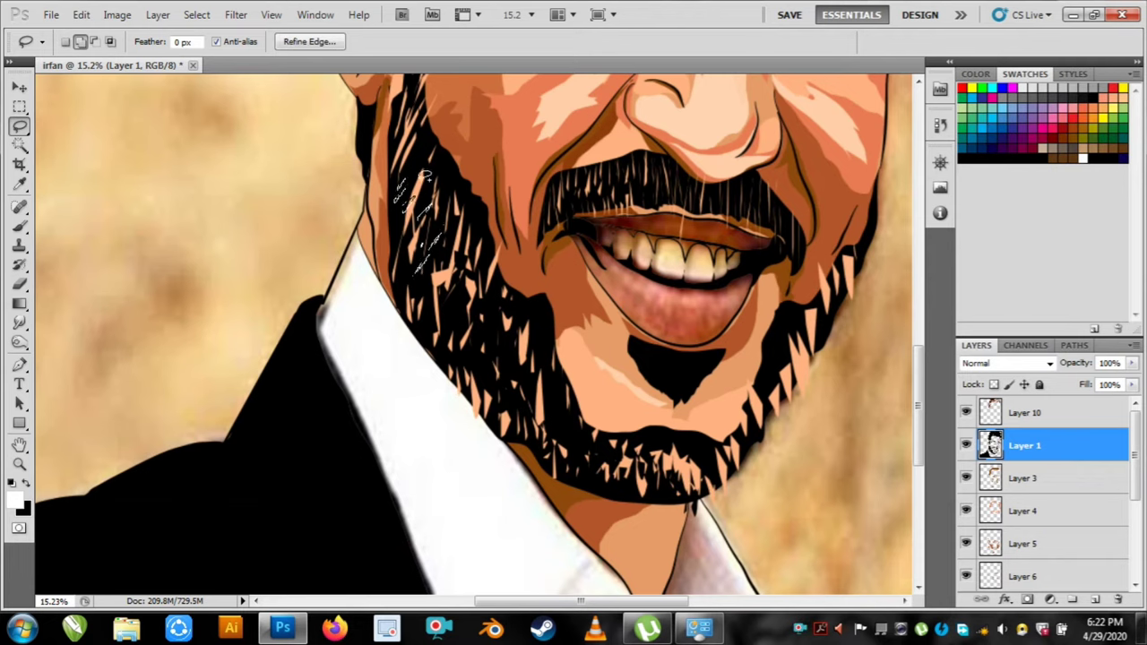
drag(475, 344, 490, 326)
key(Delete)
key(ctrl+d)
drag(410, 159, 459, 348)
key(Delete)
key(ctrl+d)
Lasso long thin strands in the sideburn and upper beard, fill them with white, and deselect.
drag(447, 141, 446, 201)
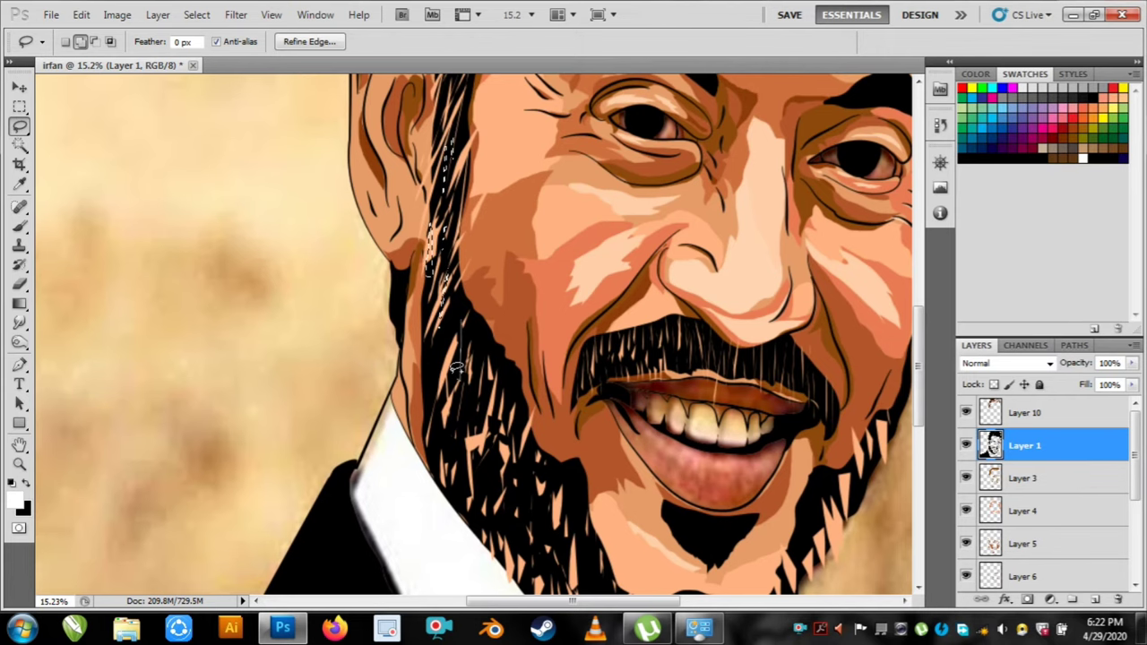
drag(457, 369, 462, 328)
mouse_move(474, 386)
mouse_down()
mouse_move(470, 419)
mouse_move(475, 390)
mouse_up()
drag(436, 384, 450, 425)
drag(489, 380, 491, 406)
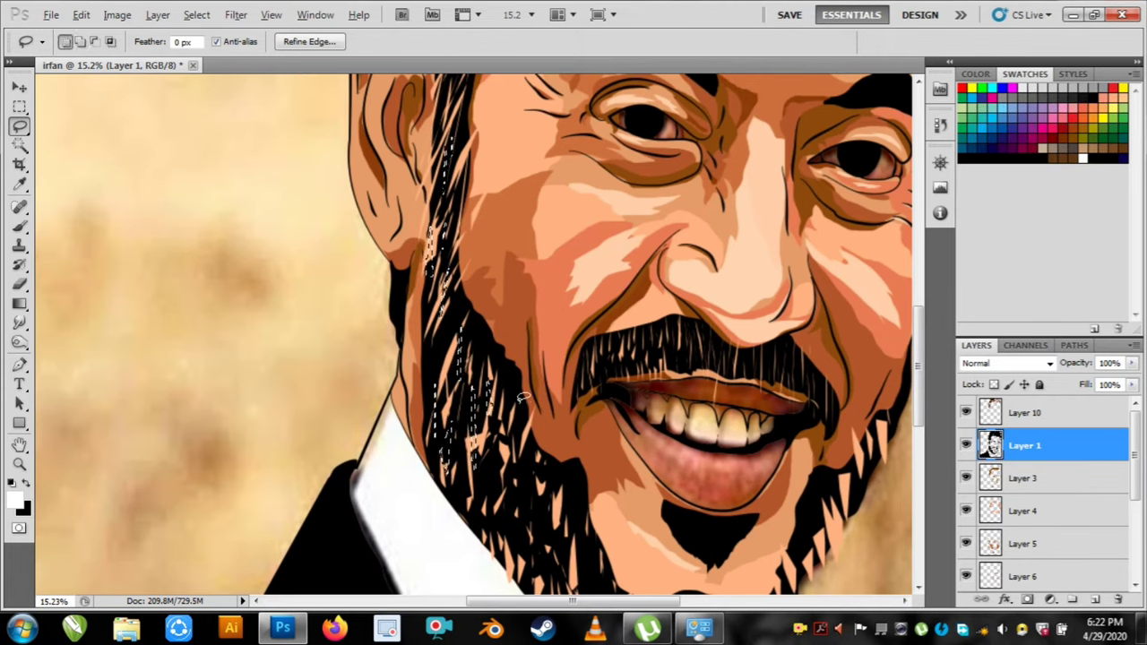
key(ctrl+0)
key(ctrl+d)
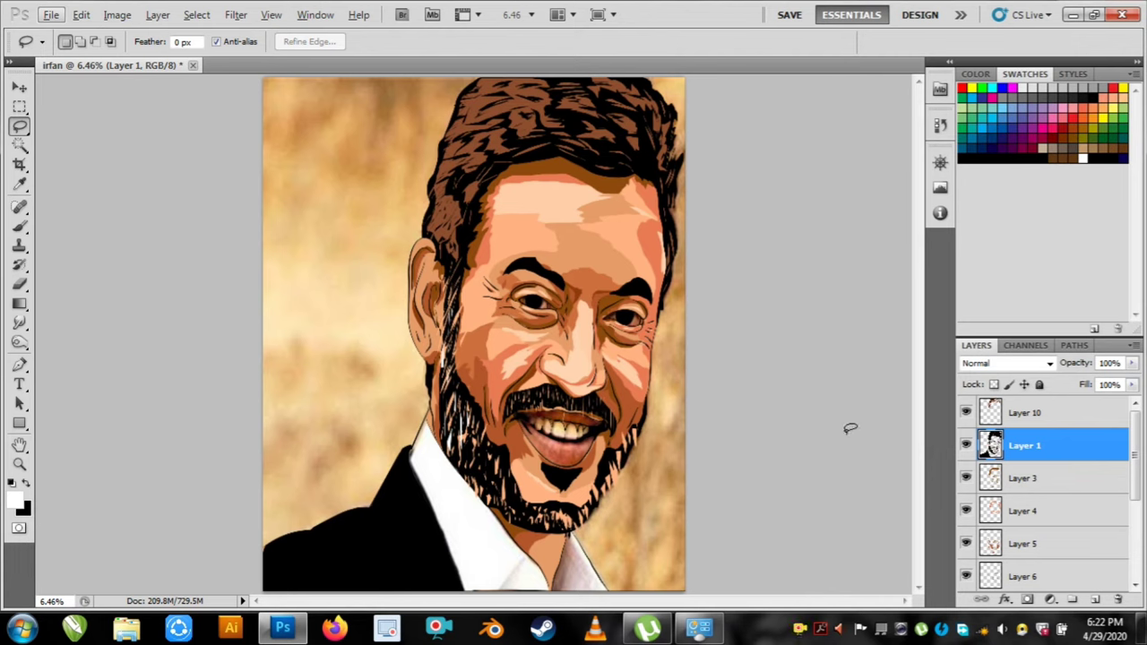
Hide the images (1) photo layer and make Layer 2 active.
scroll(986, 520, down, 3)
click(966, 577)
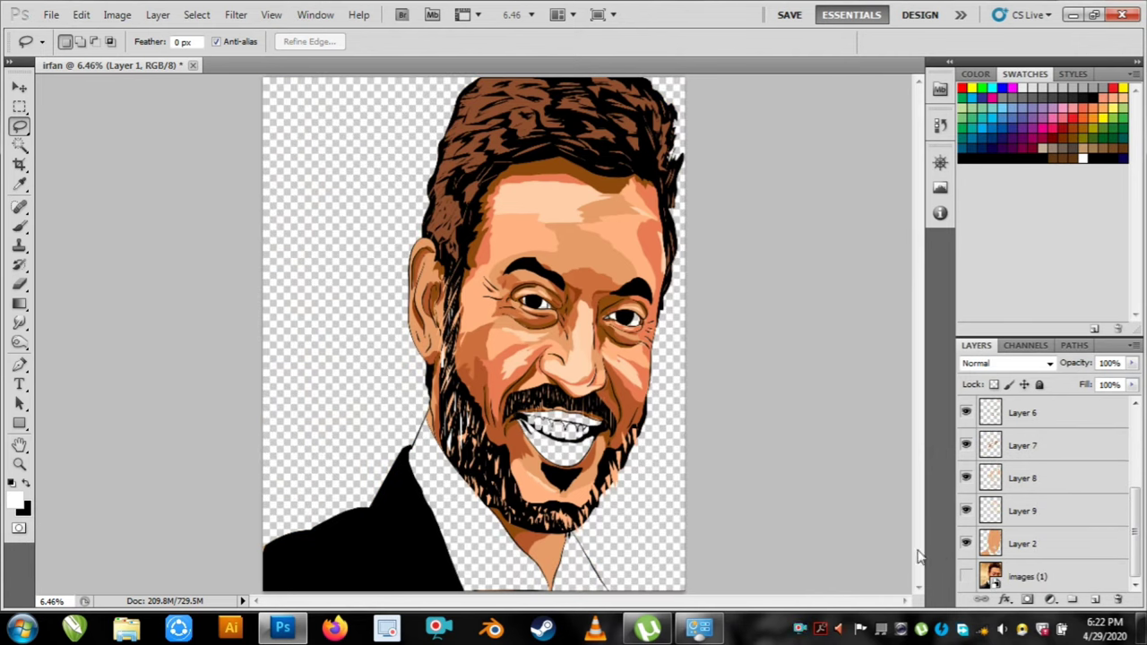
scroll(1025, 524, up, 3)
scroll(1034, 536, down, 3)
click(1034, 542)
scroll(574, 444, up, 7)
scroll(507, 438, up, 2)
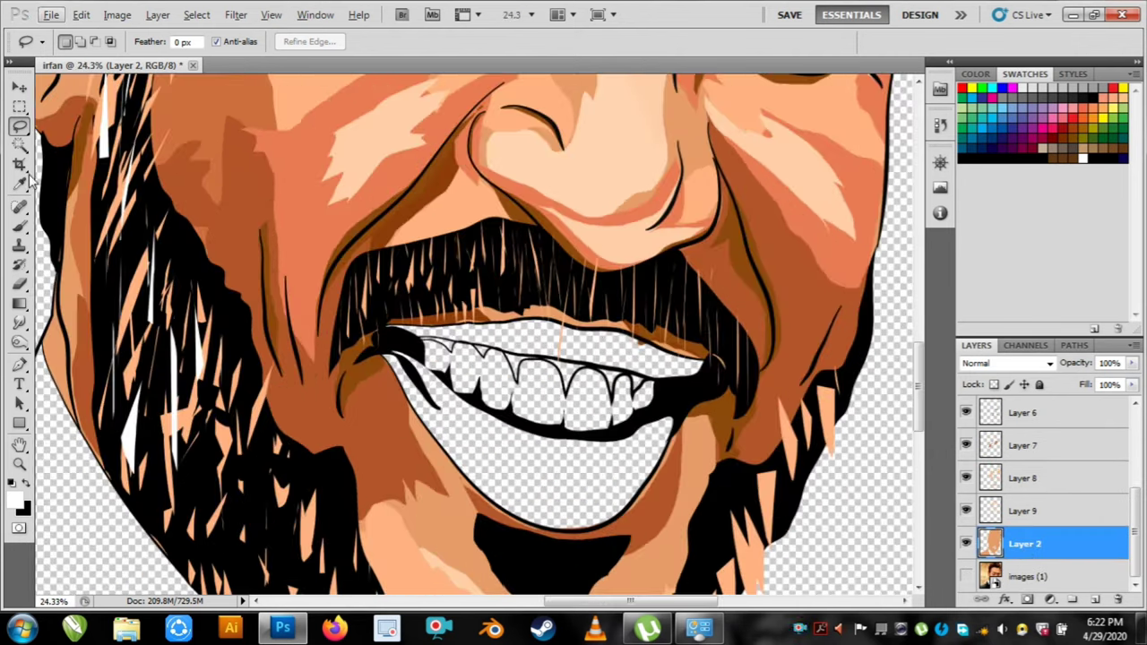
Select the lower lip area on Layer 1 with the Magic Wand and fill it with coral orange sampled from the cheek.
click(19, 145)
scroll(1044, 439, up, 3)
click(1039, 446)
click(583, 481)
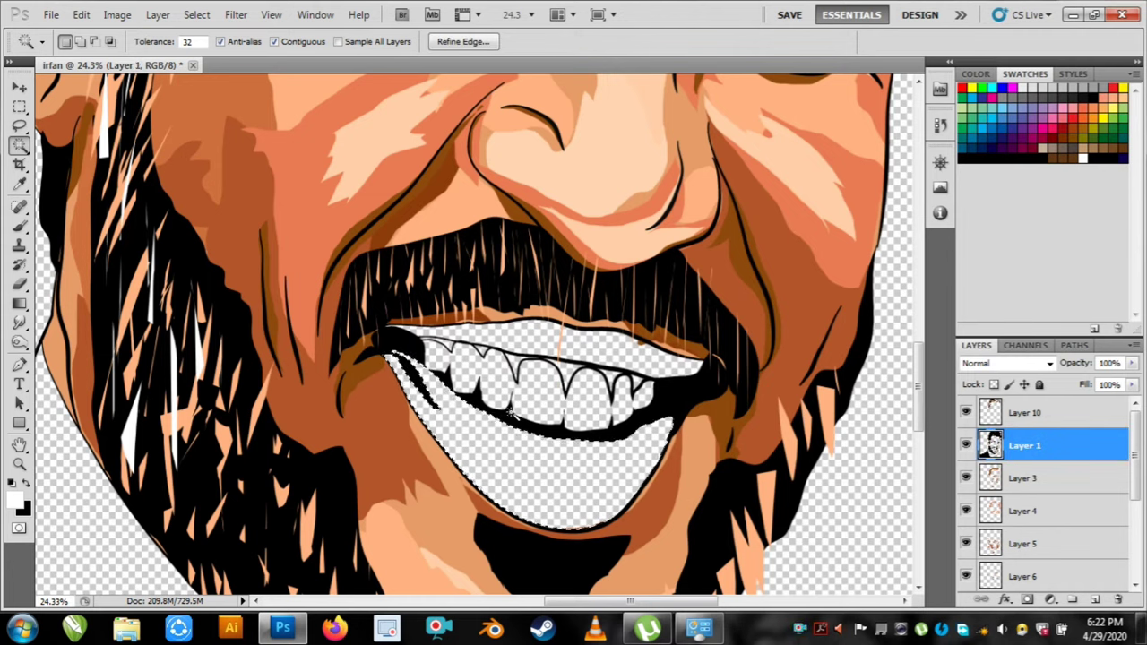
click(19, 184)
click(295, 159)
key(alt+BackSpace)
click(512, 434)
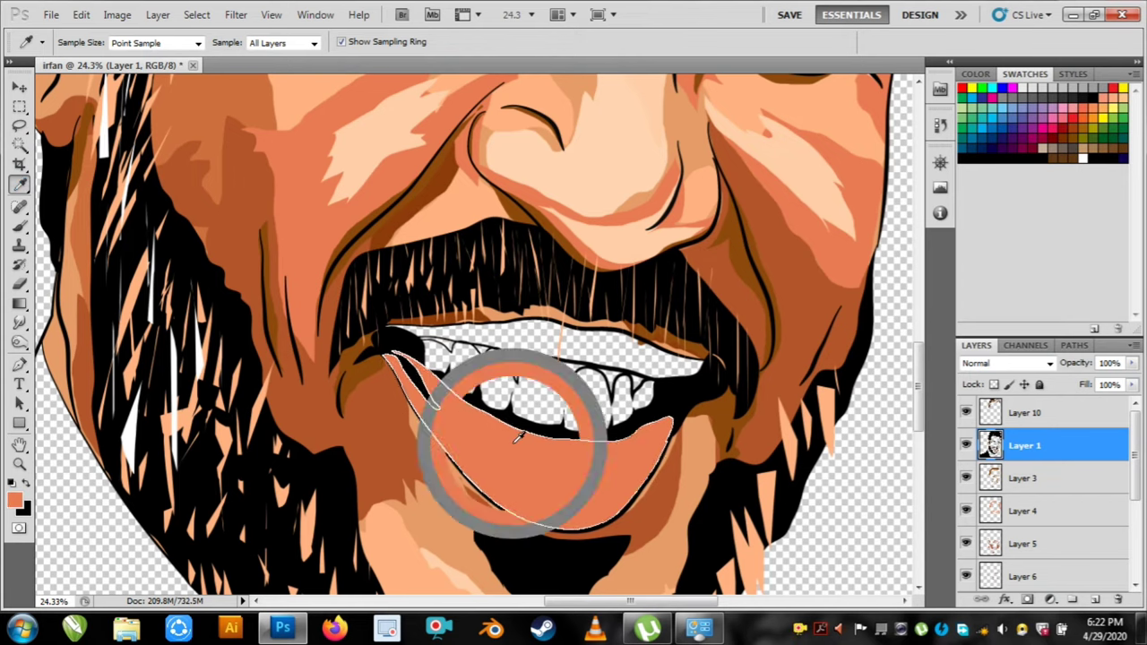
Try adding the upper lip area to the lower lip selection with the Magic Wand.
click(20, 146)
click(559, 340)
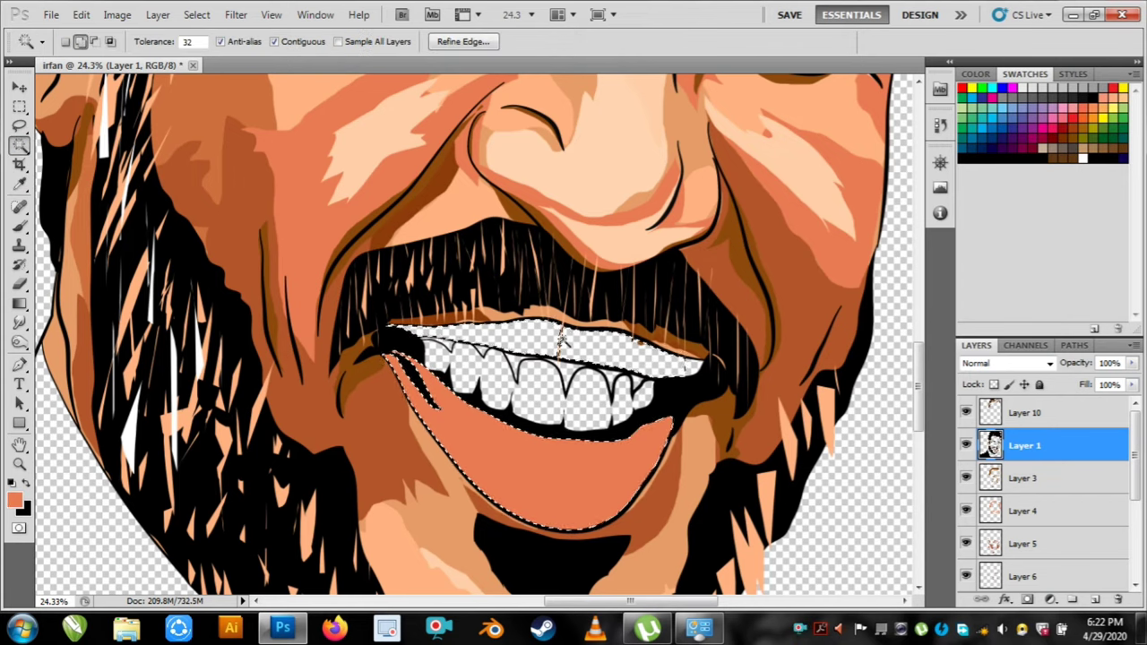
scroll(560, 340, up, 6)
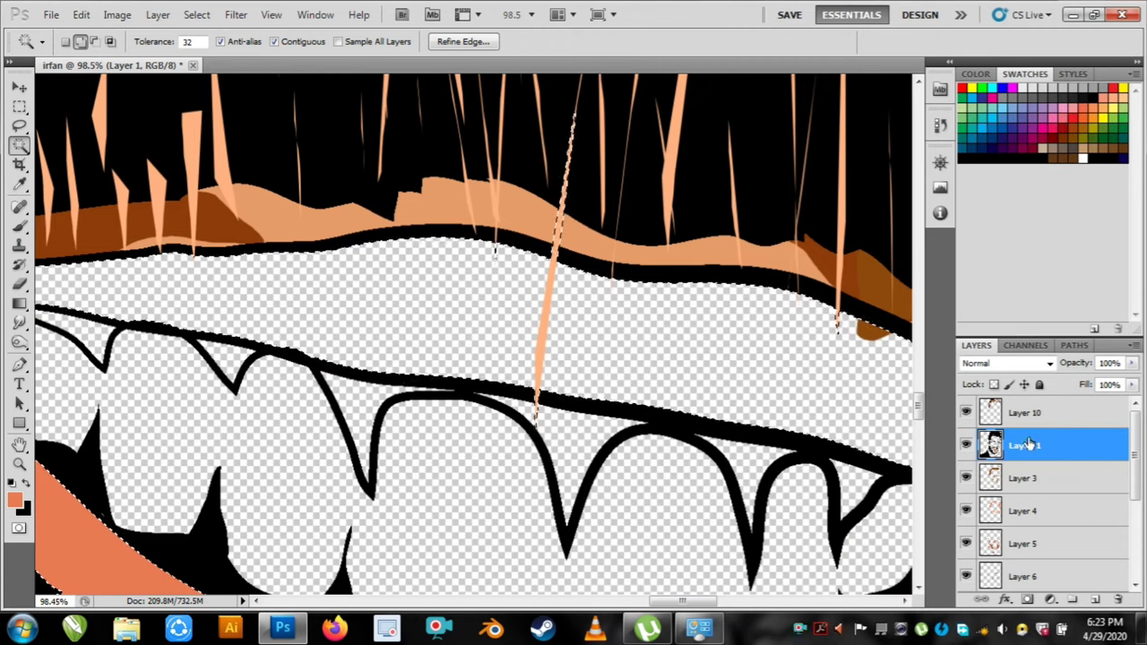
scroll(718, 370, down, 5)
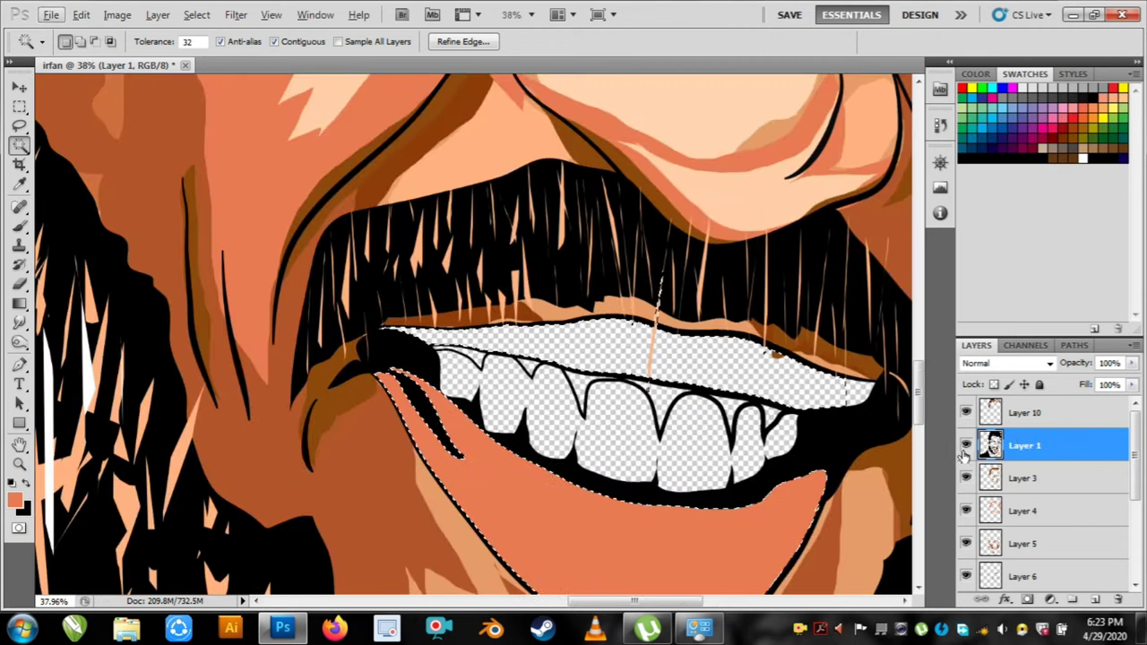
Create a new layer above Layer 10 and clear the selection.
click(1031, 413)
key(ctrl+shift+alt+n)
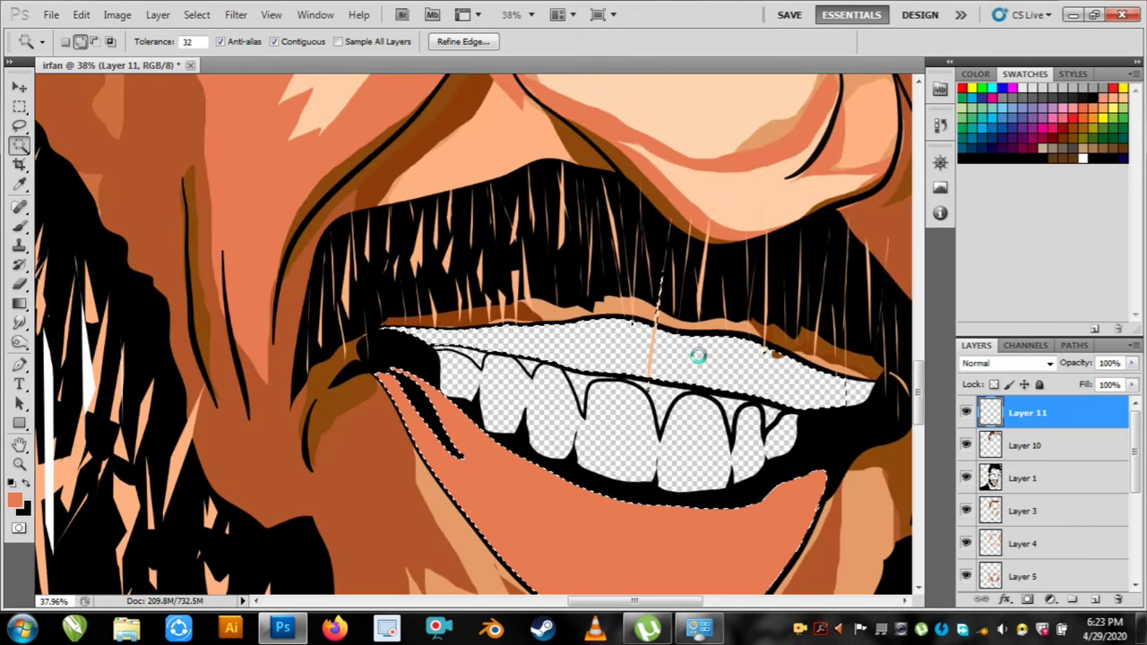
key(ctrl+d)
scroll(699, 360, down, 10)
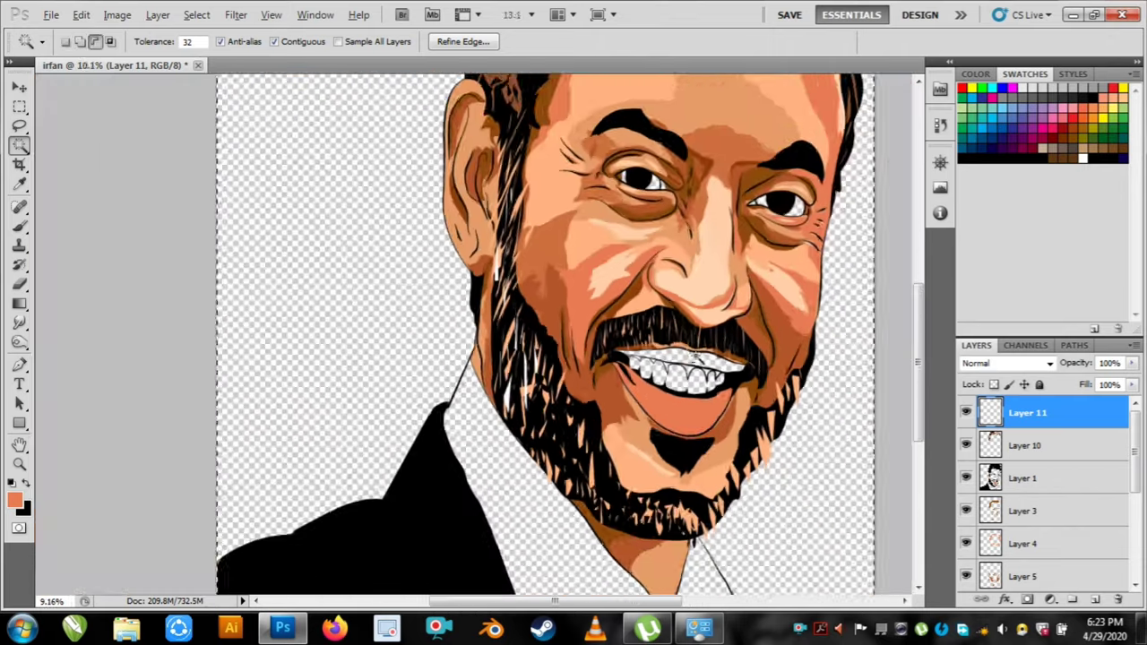
key(ctrl+d)
Select the upper lip area on Layer 1 with the Magic Wand, fill it with the same coral orange, and deselect.
scroll(708, 381, up, 6)
click(1026, 479)
scroll(719, 397, up, 3)
scroll(717, 394, up, 3)
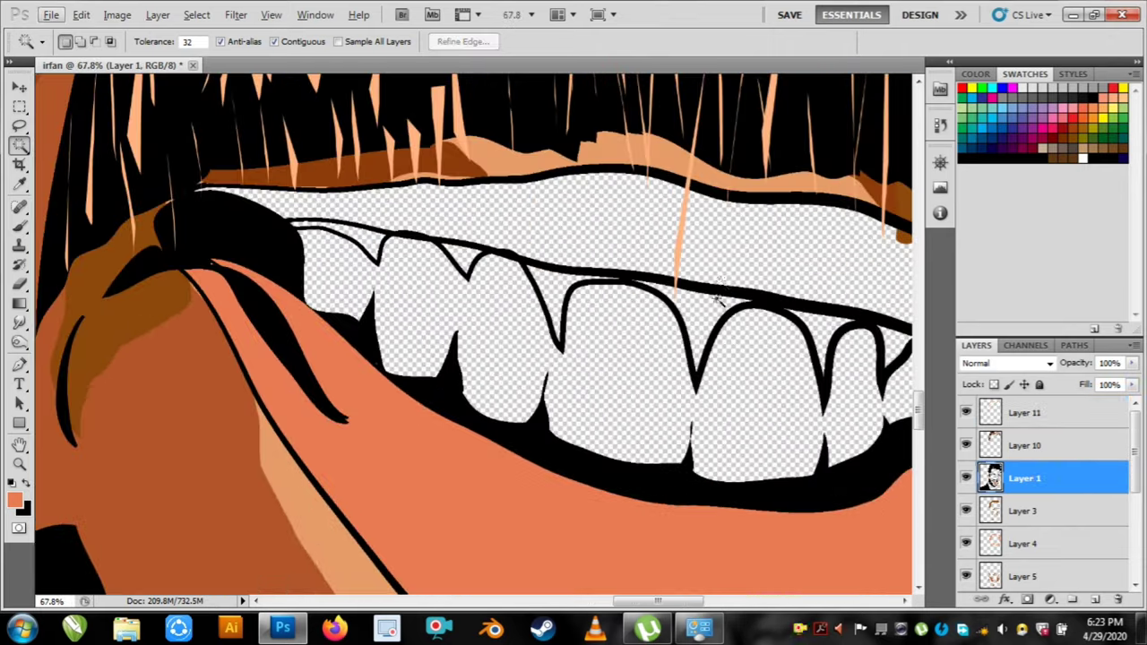
click(674, 243)
scroll(697, 243, down, 1)
drag(813, 378, 487, 367)
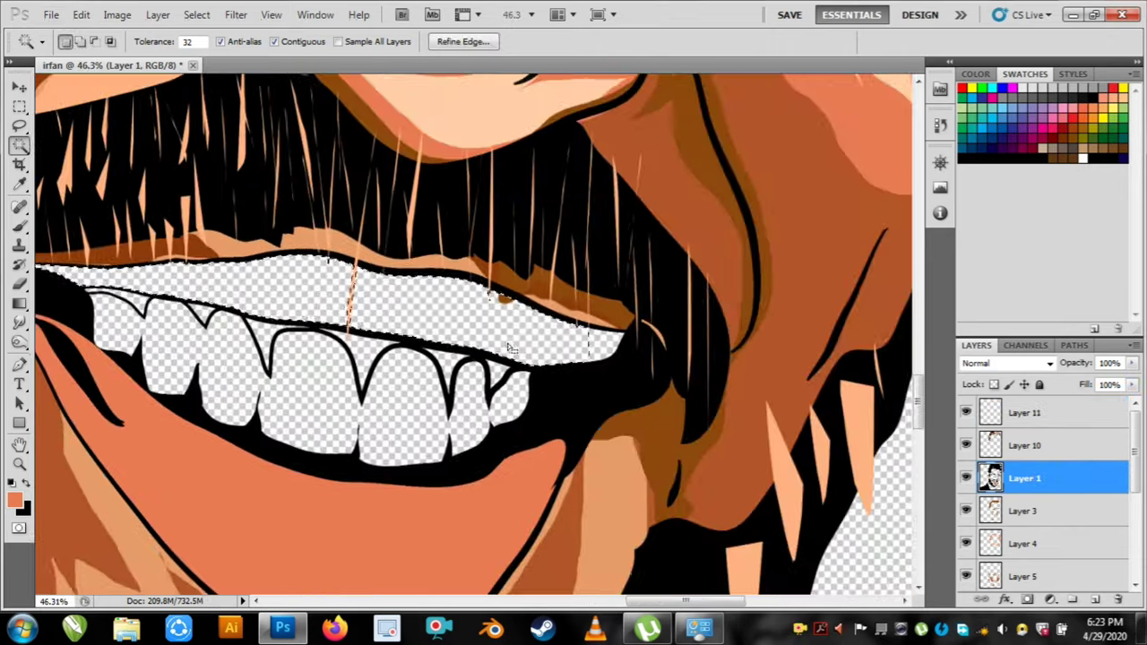
key(alt+BackSpace)
key(ctrl+d)
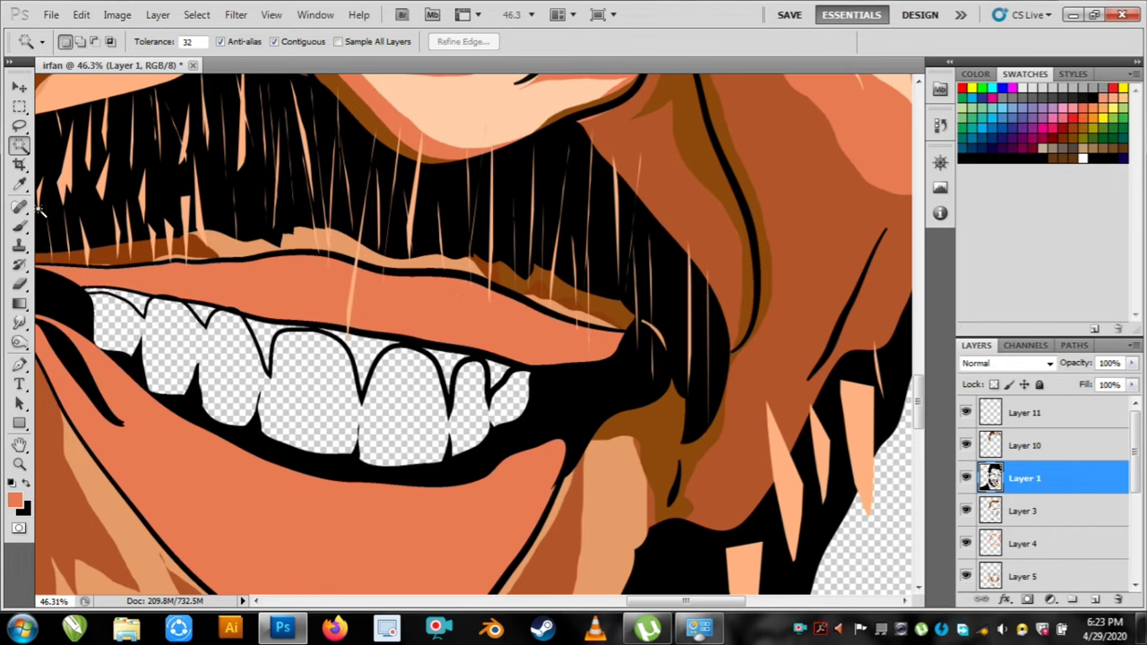
Darken the coral lip areas on Layer 1 with Hue/Saturation, setting Lightness to -36, and deselect.
click(265, 306)
key(ctrl+u)
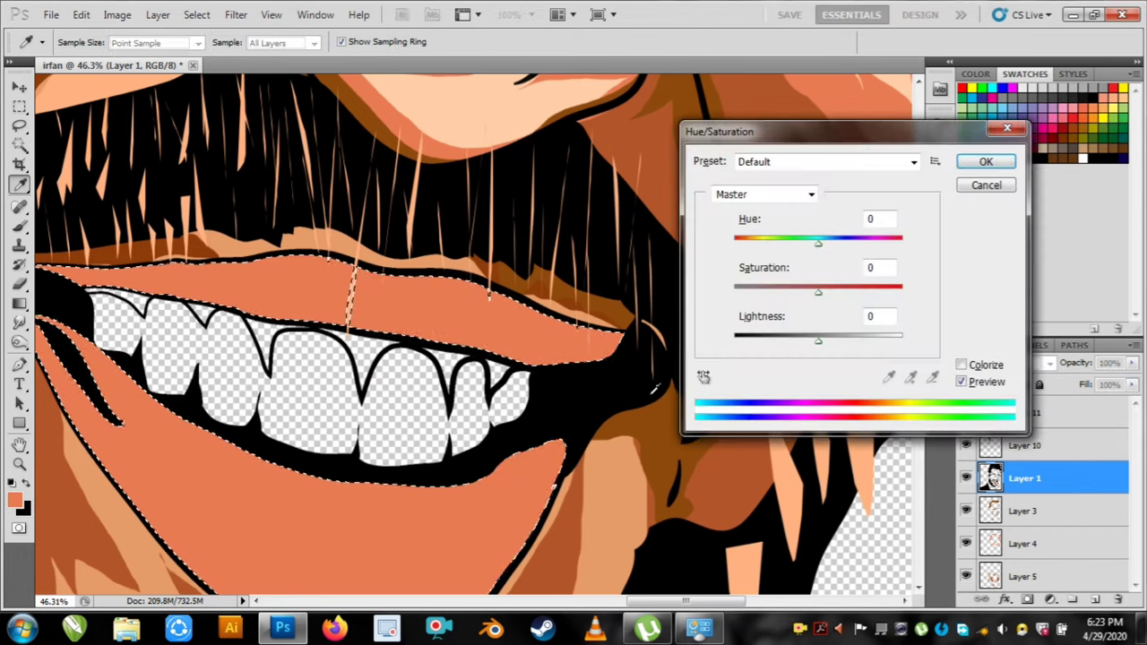
drag(819, 350, 788, 341)
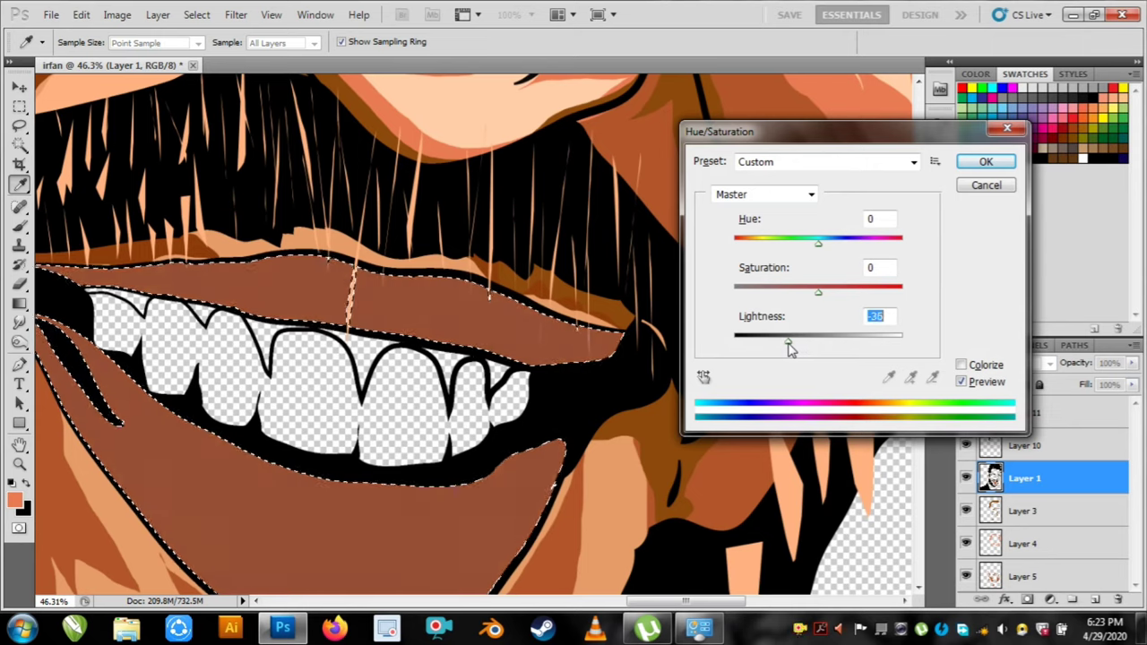
click(986, 161)
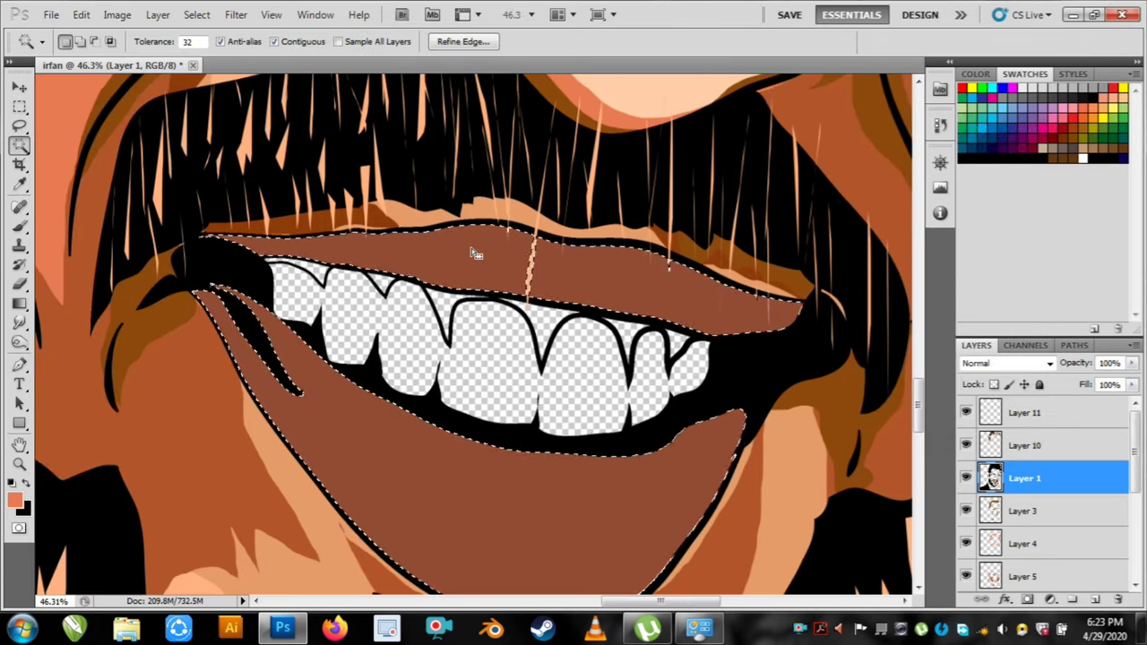
key(ctrl+d)
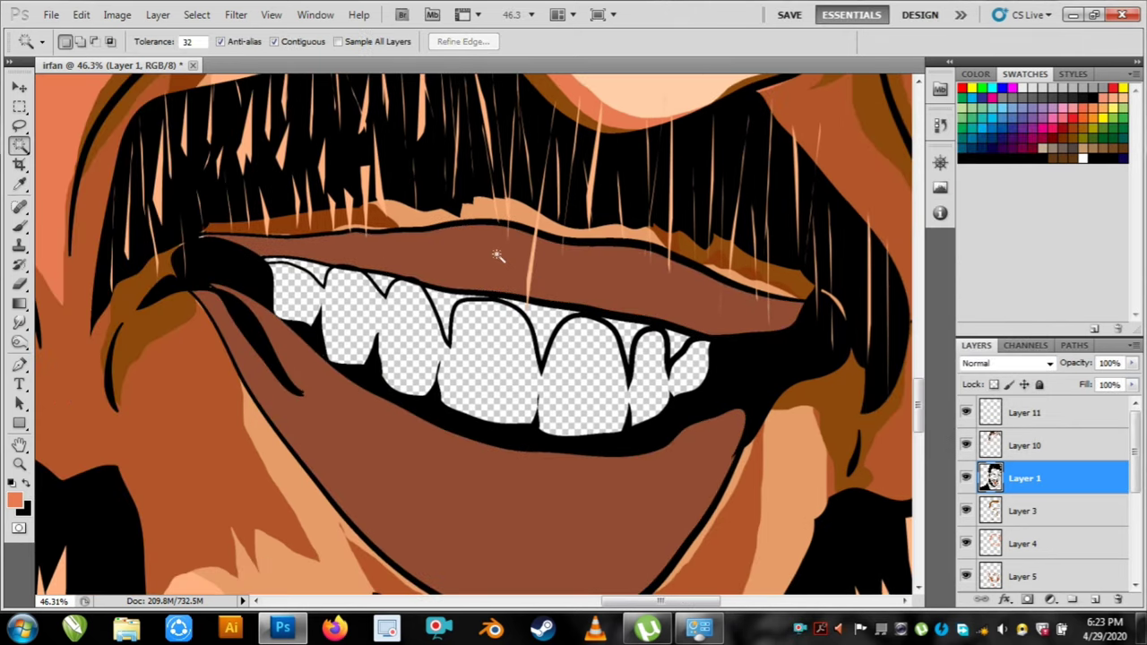
Paint over the moustache strands crossing the upper lip with the lip's brown, using a 70 px brush on Layer 1.
click(18, 225)
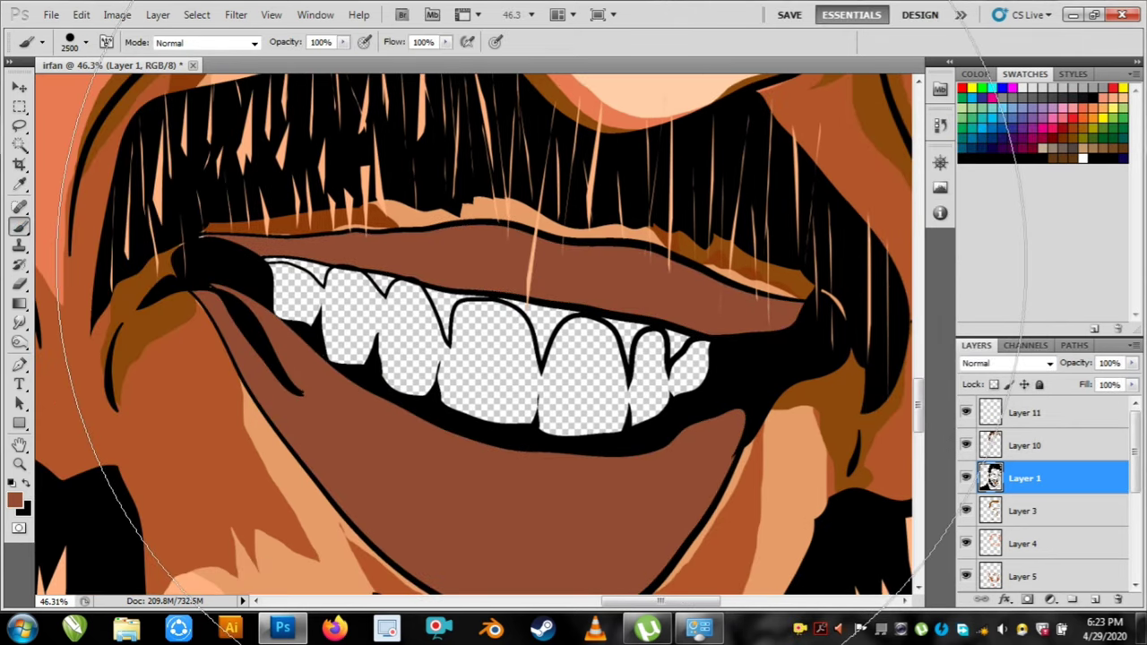
key(bracketleft)
key(bracketleft)
key(bracketleft)
key(bracketleft)
key(bracketleft)
key(bracketleft)
key(bracketleft)
key(bracketleft)
key(bracketleft)
key(bracketleft)
key(bracketleft)
key(bracketleft)
key(bracketleft)
key(bracketleft)
key(bracketleft)
key(bracketleft)
key(bracketleft)
key(bracketleft)
key(bracketleft)
key(bracketleft)
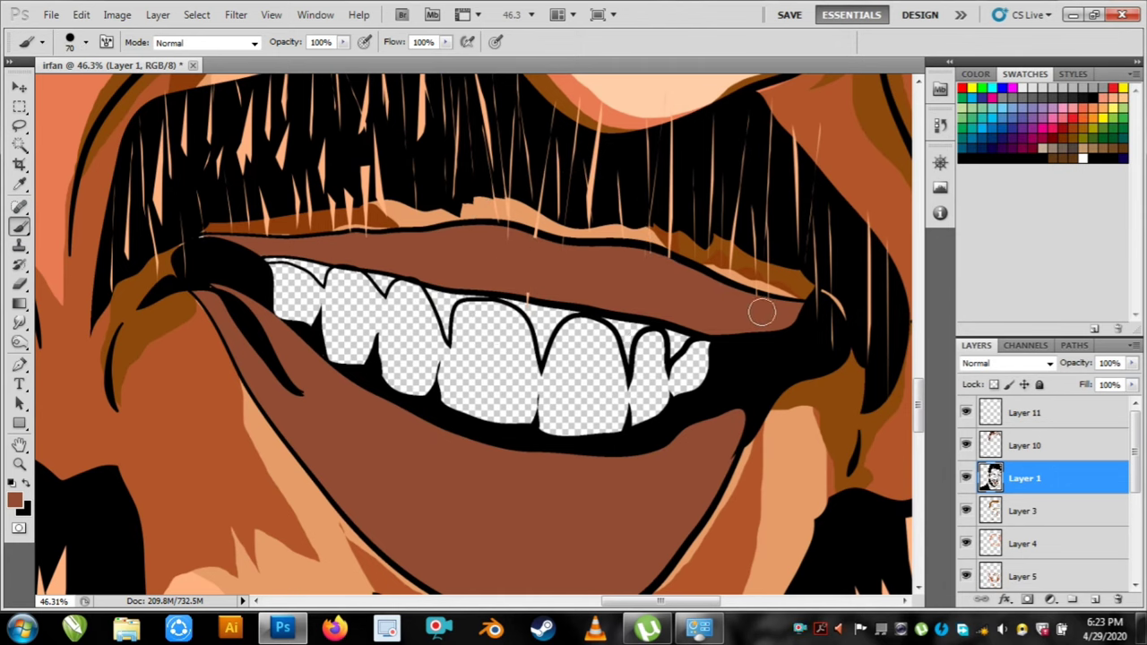
Select the empty teeth area on Layer 1 with the Magic Wand.
drag(493, 389, 498, 279)
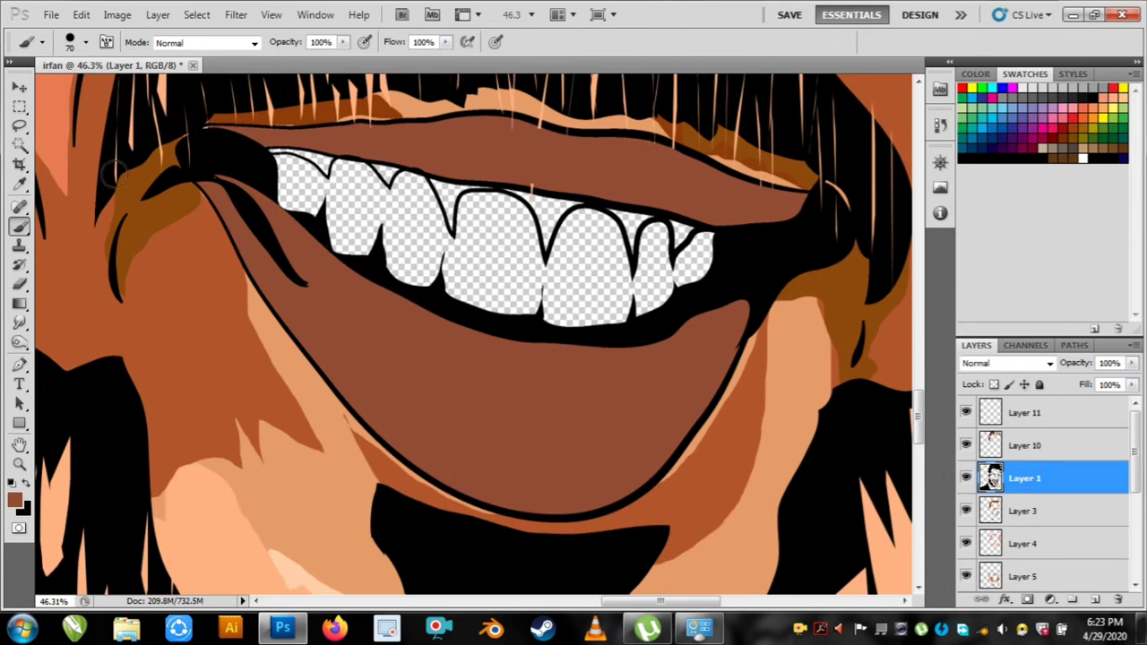
key(w)
click(531, 264)
Fill the selected teeth with light grey and adjust the hue and saturation of the fill.
click(1082, 158)
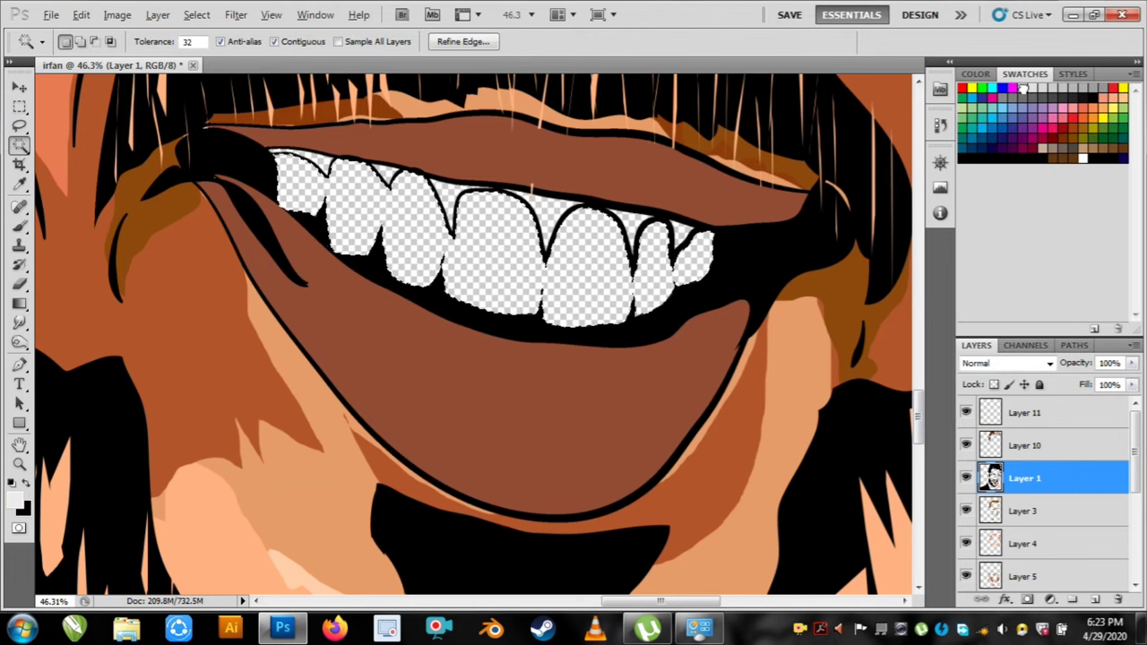
key(alt+BackSpace)
key(ctrl+u)
drag(818, 294, 777, 296)
drag(819, 245, 756, 249)
click(985, 162)
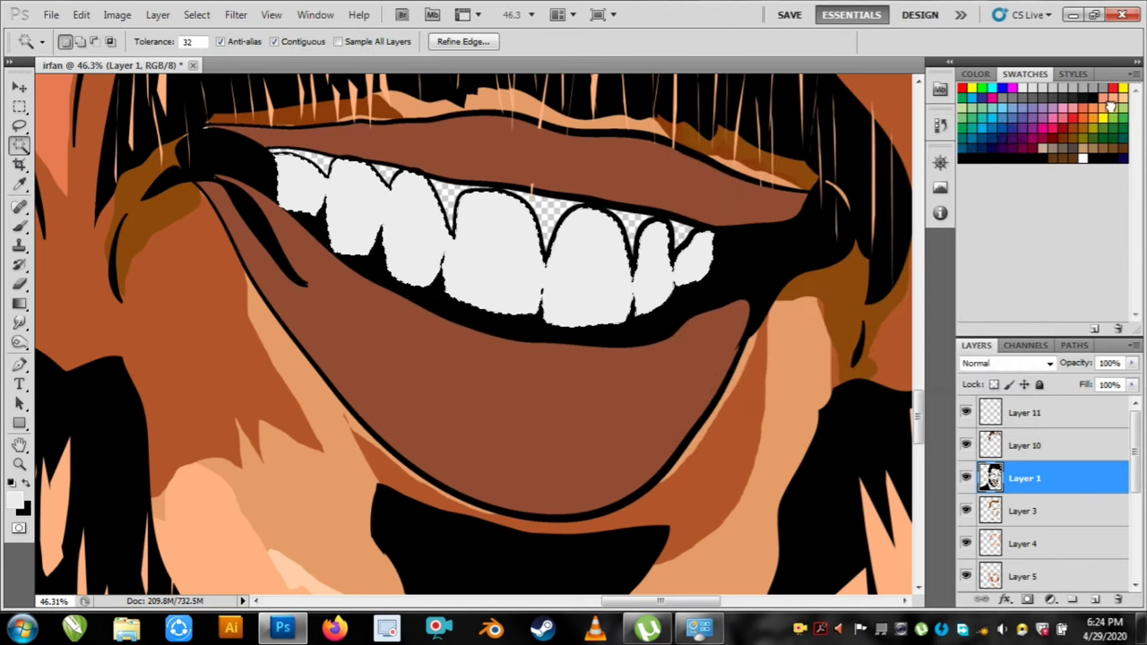
Fill the selected teeth with a yellow swatch, lighten it to pale cream with Hue/Saturation, and deselect.
click(1123, 109)
key(alt+BackSpace)
key(ctrl+u)
drag(834, 339, 856, 339)
click(986, 161)
key(w)
key(ctrl+d)
Select all the empty gum gaps between the teeth and the upper lip on Layer 1 with the Magic Wand.
scroll(661, 233, down, 2)
scroll(661, 233, down, 2)
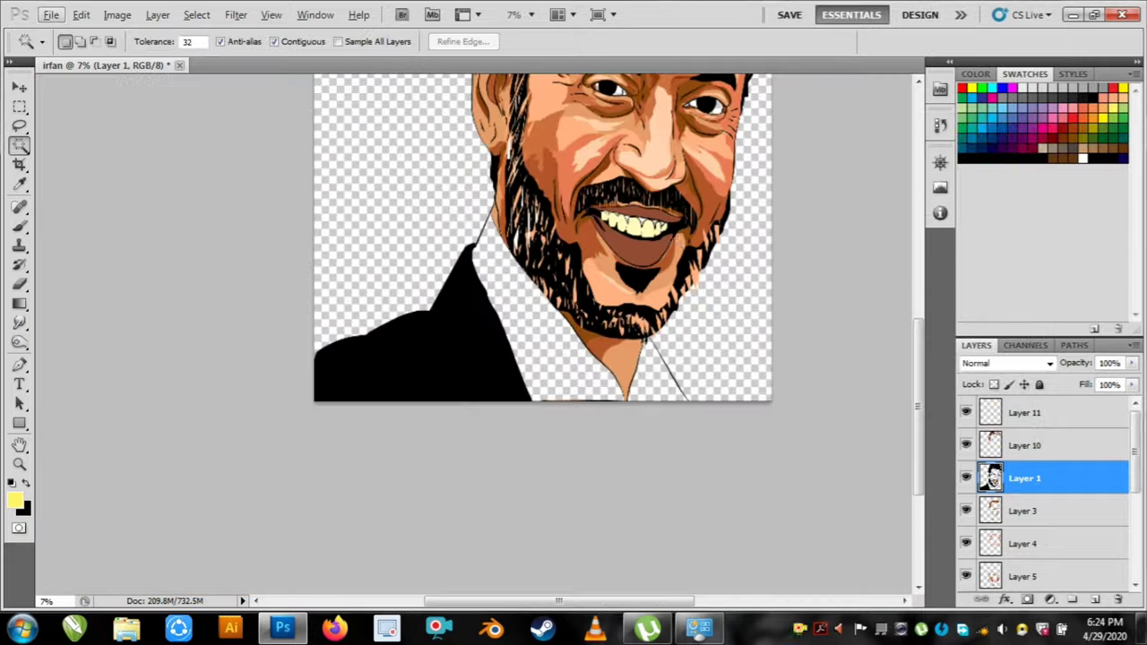
scroll(621, 338, up, 6)
scroll(621, 338, up, 2)
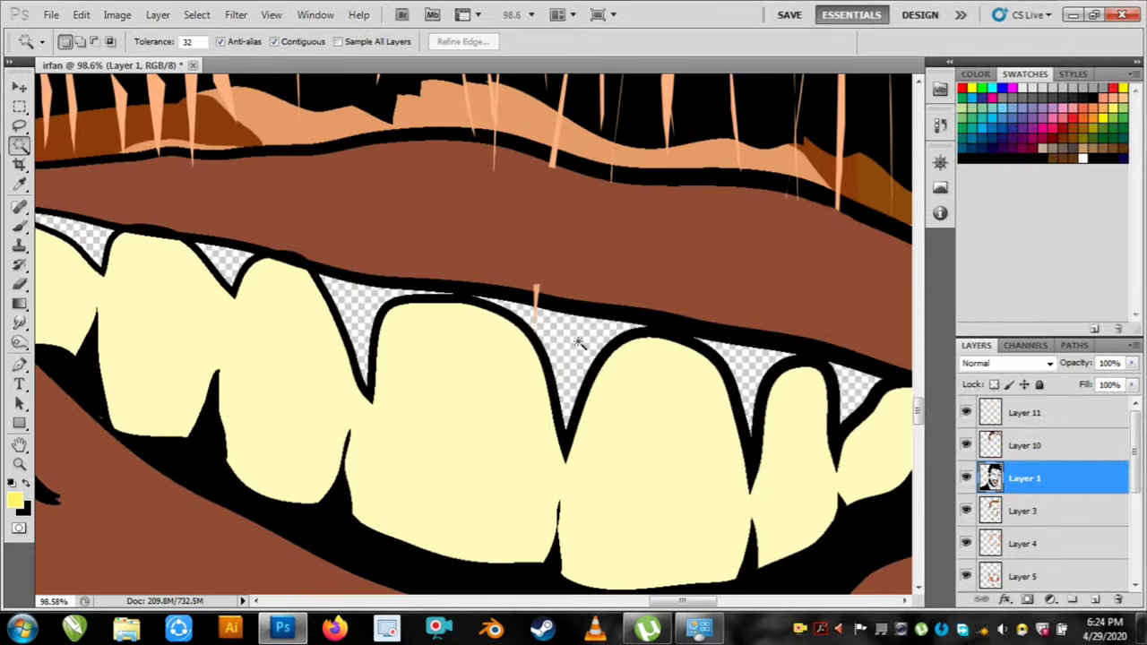
shift+click(533, 319)
shift+click(239, 260)
shift+click(95, 239)
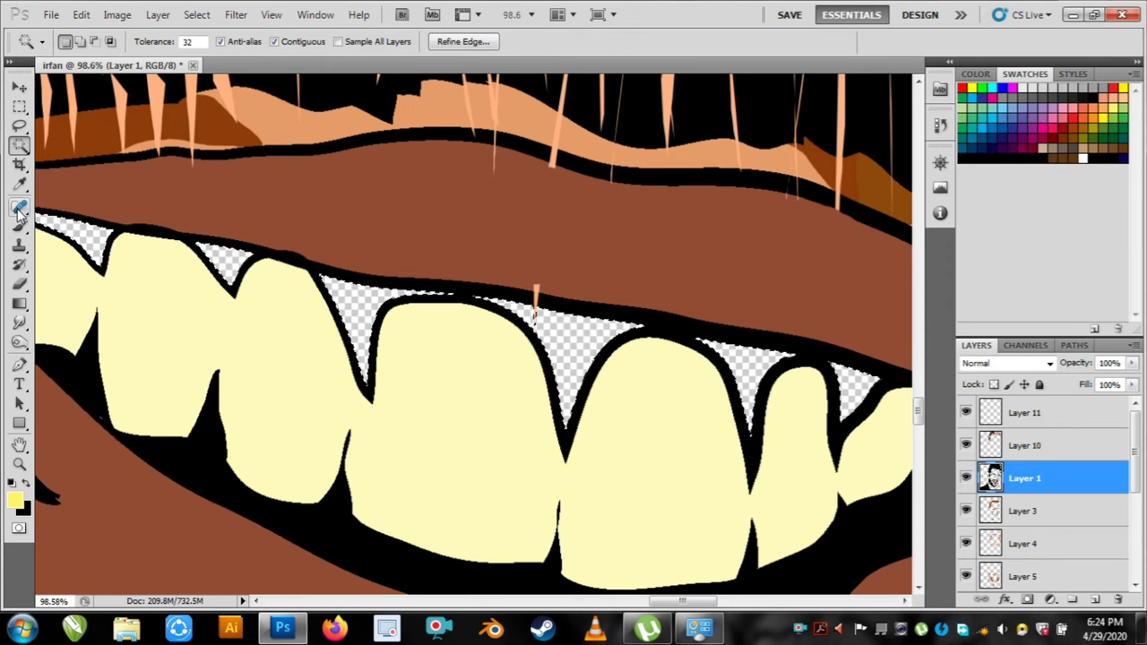
Sample the lip brown, darken it to #381c11, and fill the selected gum gaps with it.
key(i)
click(43, 350)
click(14, 500)
drag(492, 238, 502, 320)
click(742, 137)
key(alt+BackSpace)
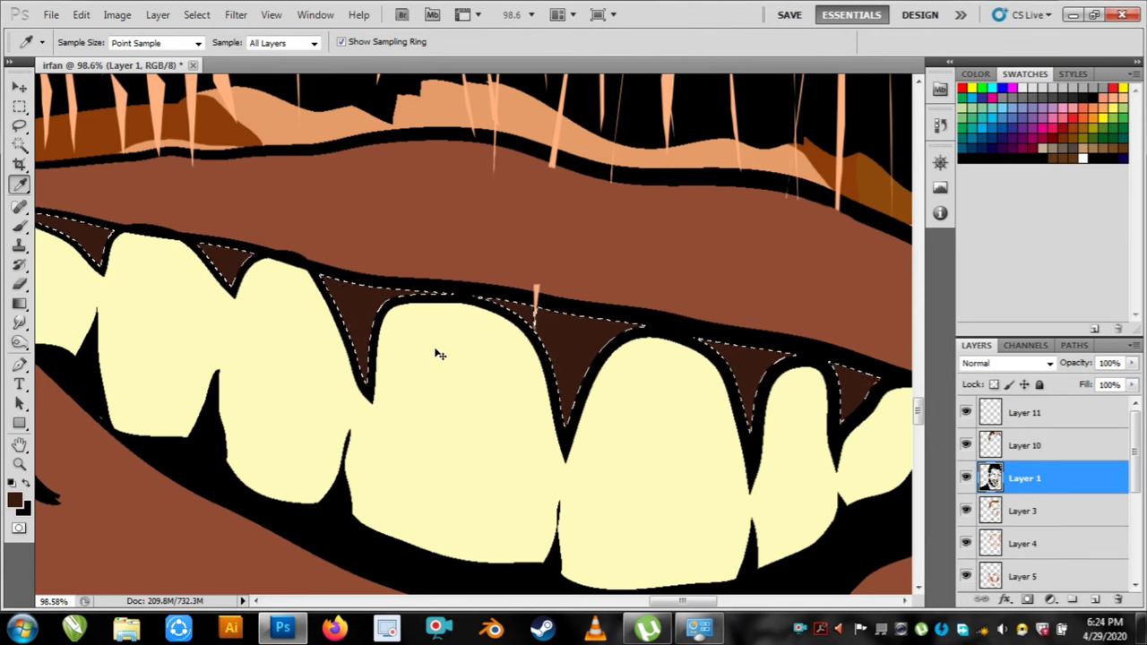
key(ctrl+u)
drag(817, 342, 823, 348)
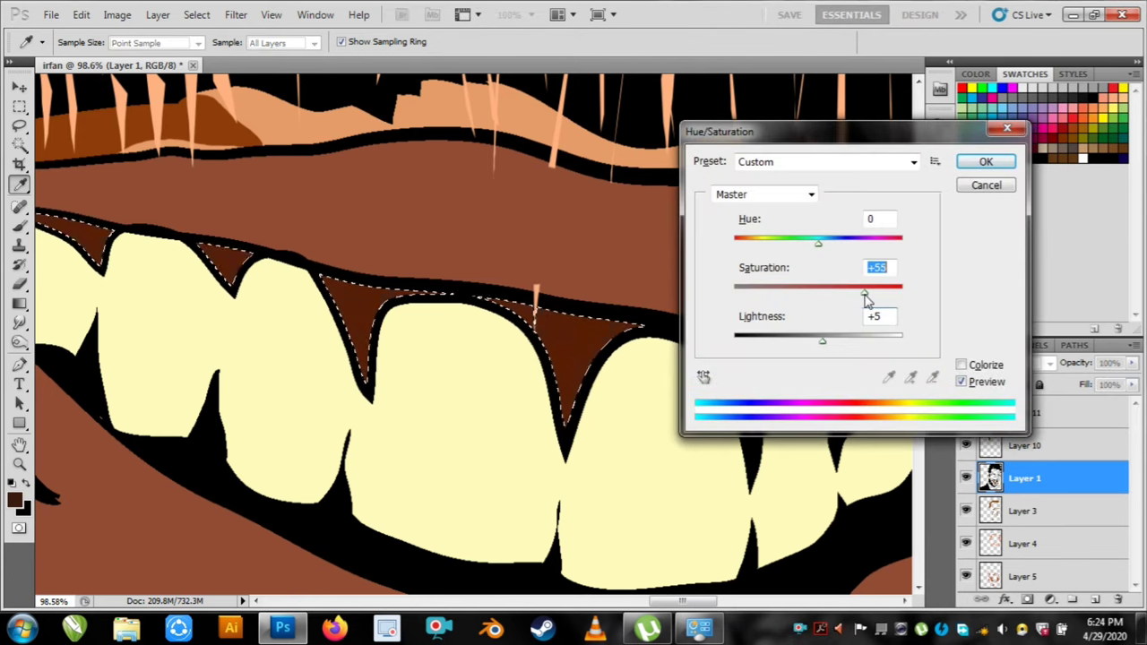
key(Return)
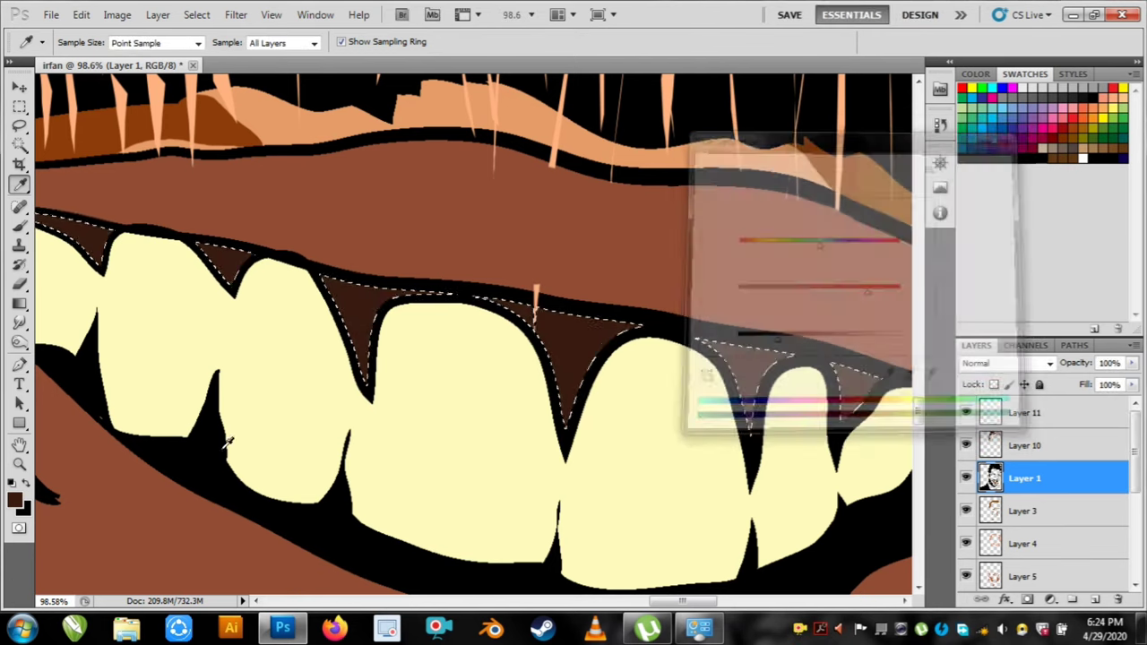
Set the foreground colour to dark red #690505 and fill the selected gum gaps with it.
click(18, 500)
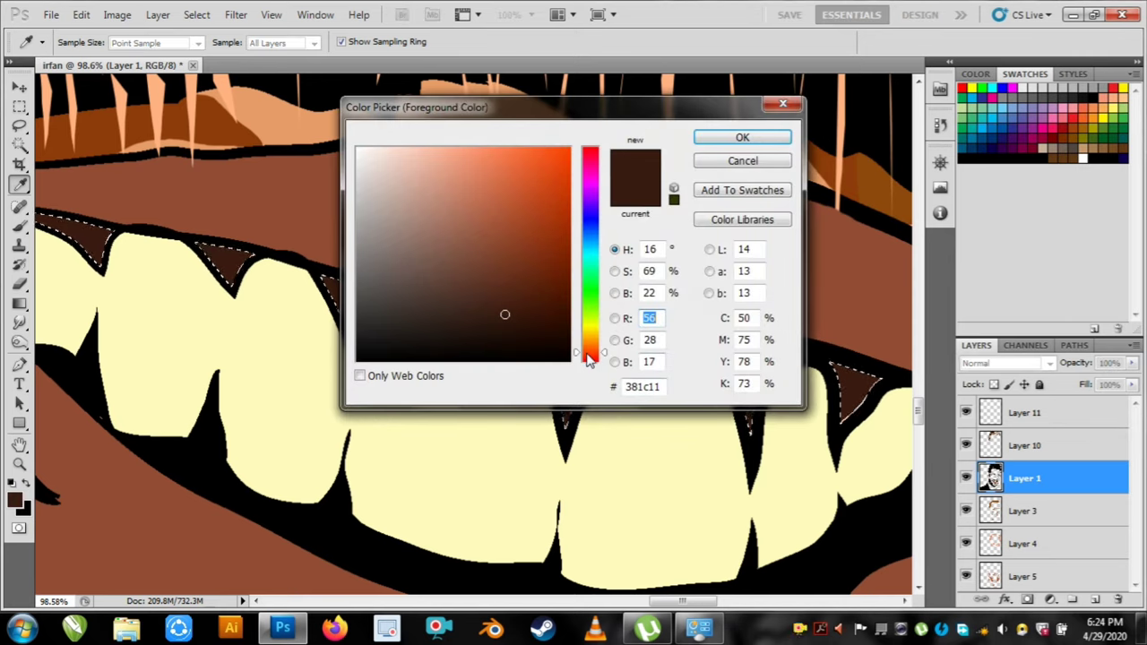
drag(528, 303, 544, 249)
click(588, 340)
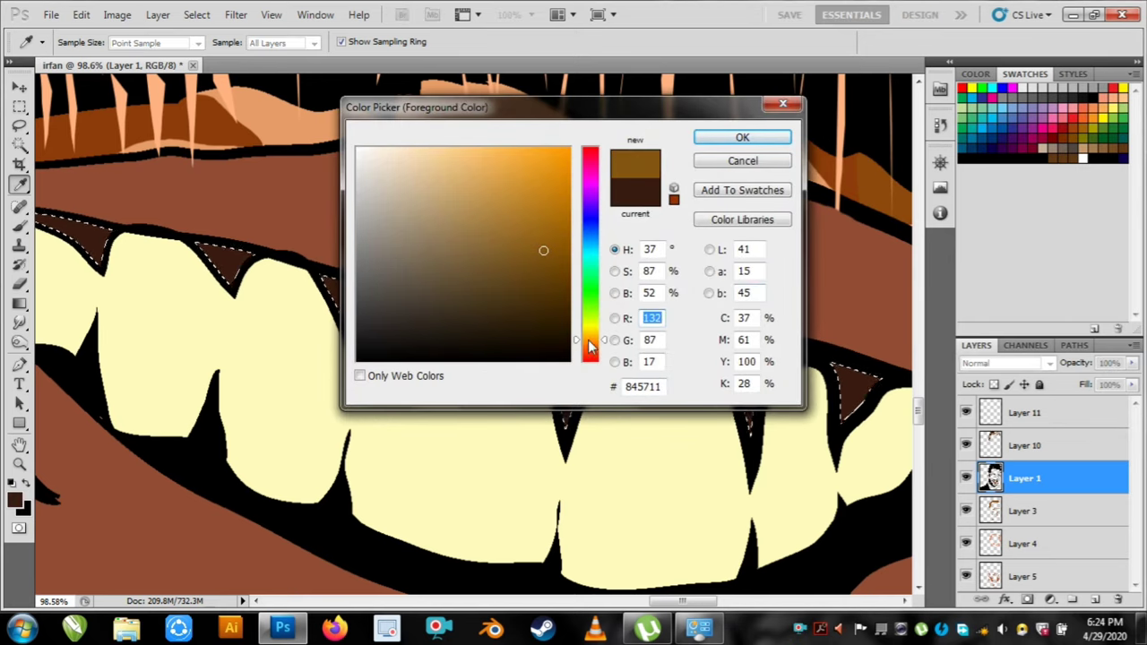
click(1058, 124)
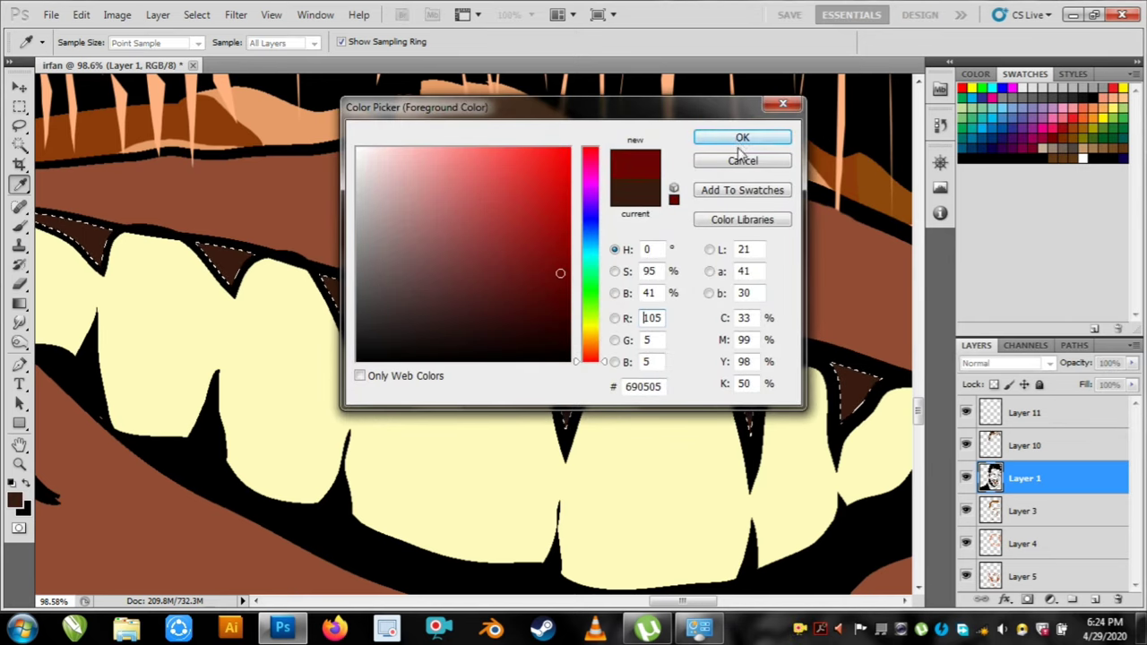
click(743, 137)
click(20, 88)
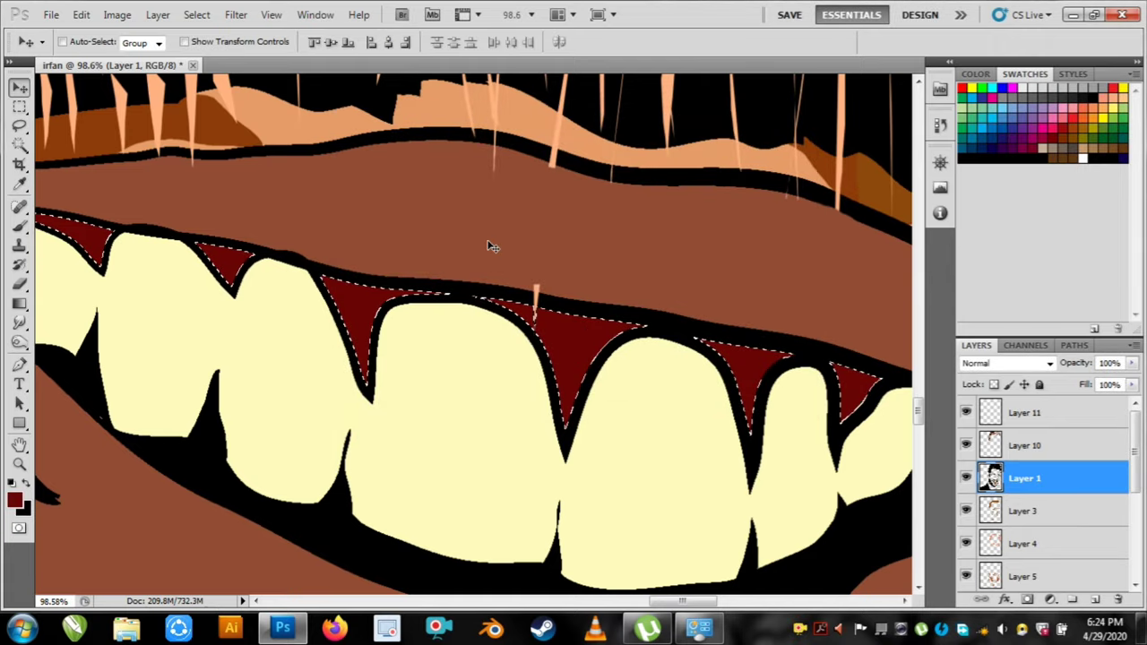
Show the original photo layer, hide the Layer 1 line art, and make Layer 11 active.
scroll(597, 325, down, 4)
click(20, 126)
scroll(753, 359, down, 6)
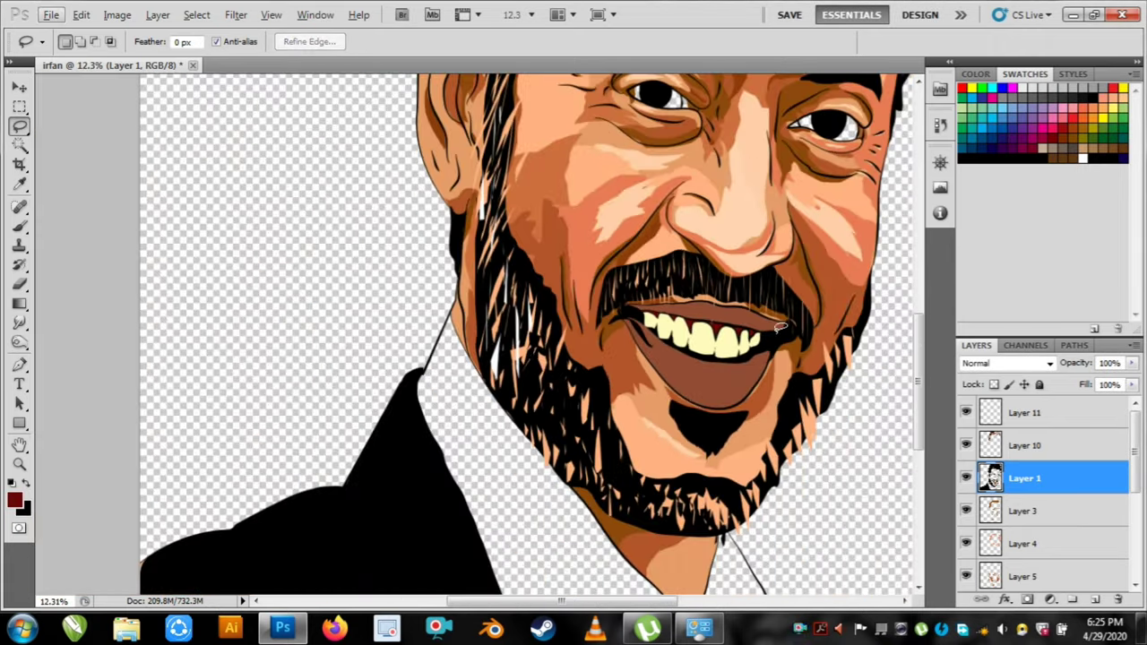
scroll(837, 397, down, 2)
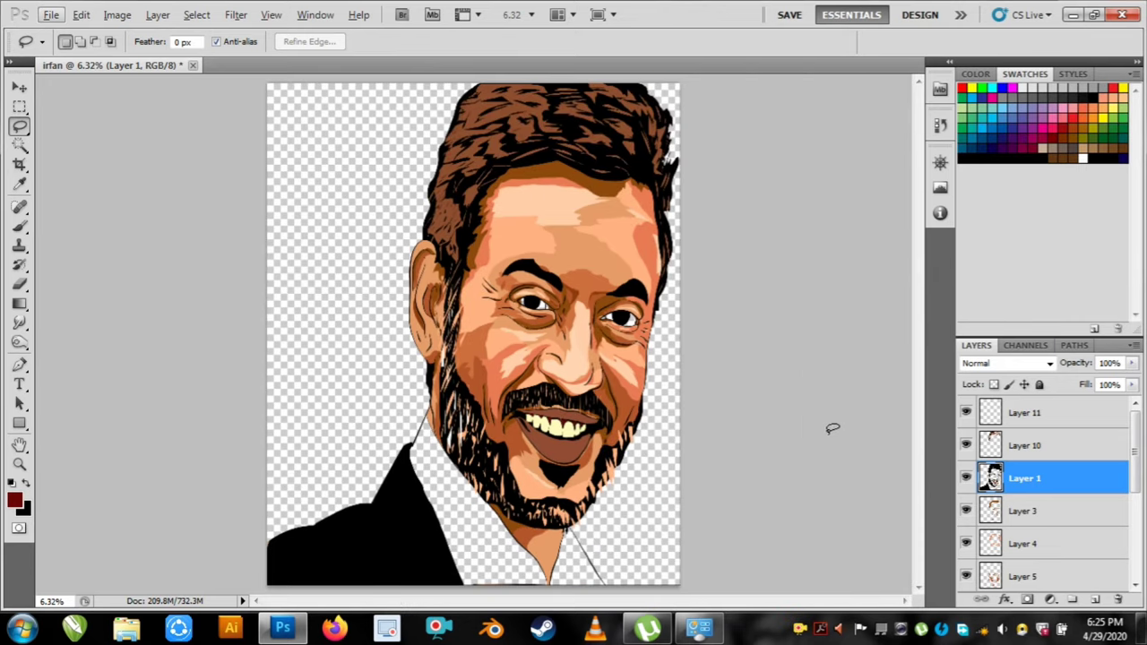
scroll(971, 493, down, 3)
click(965, 577)
scroll(970, 520, up, 3)
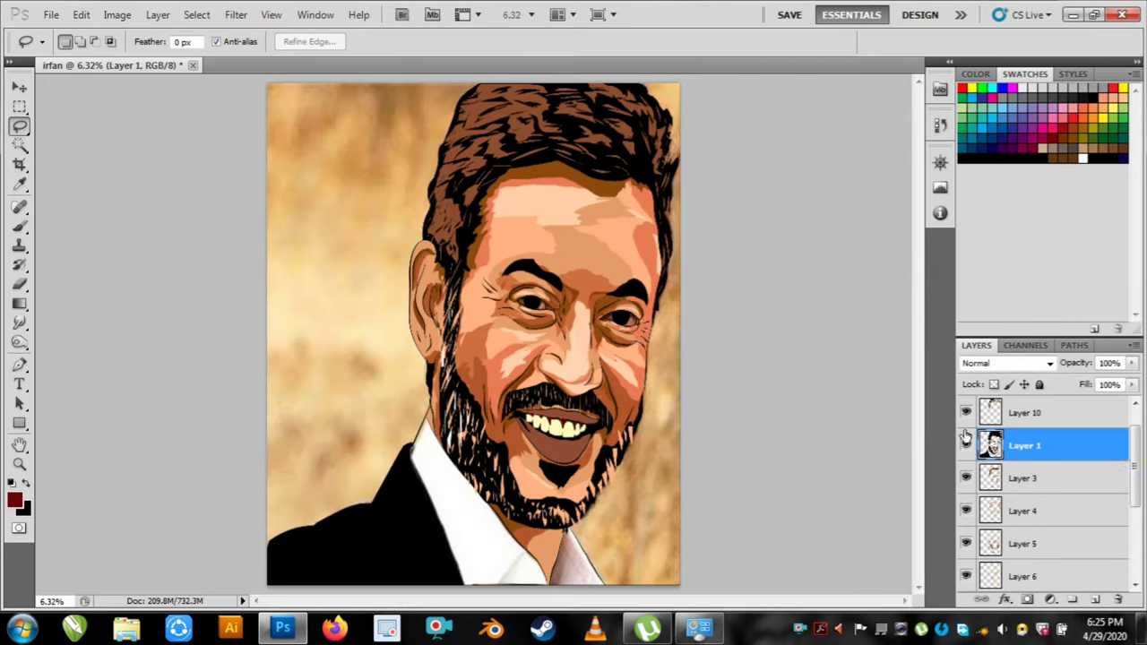
click(966, 478)
click(1056, 416)
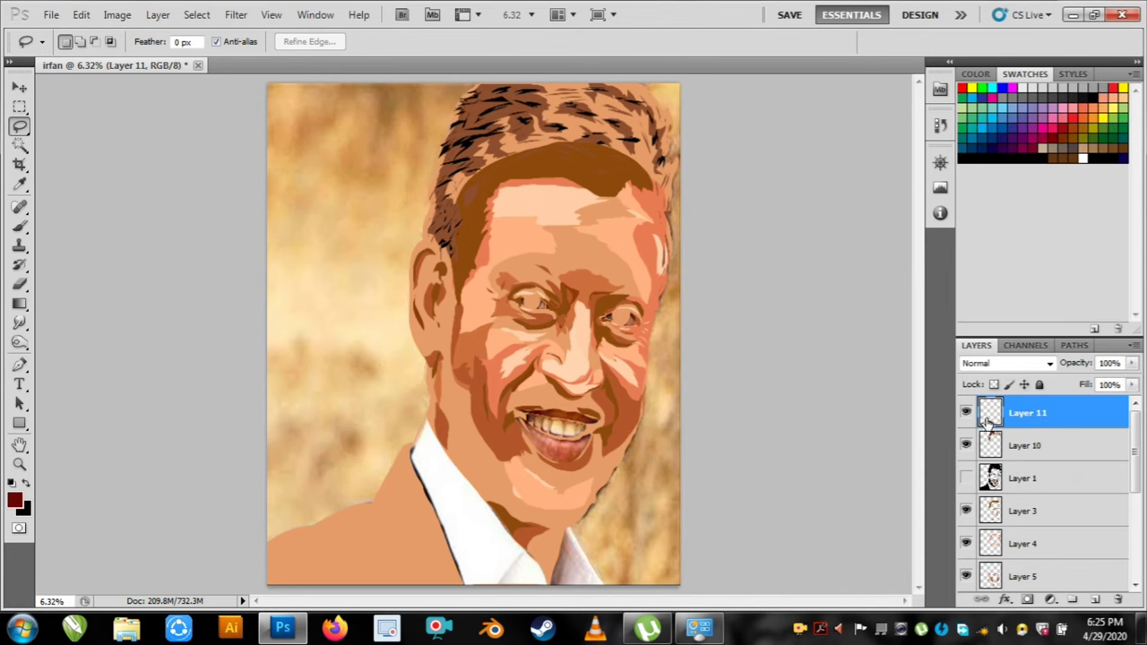
Sample light pink from the photo's lower lip, fill a jagged freehand highlight along its upper part on Layer 11, and deselect.
scroll(441, 485, up, 5)
drag(441, 485, 477, 404)
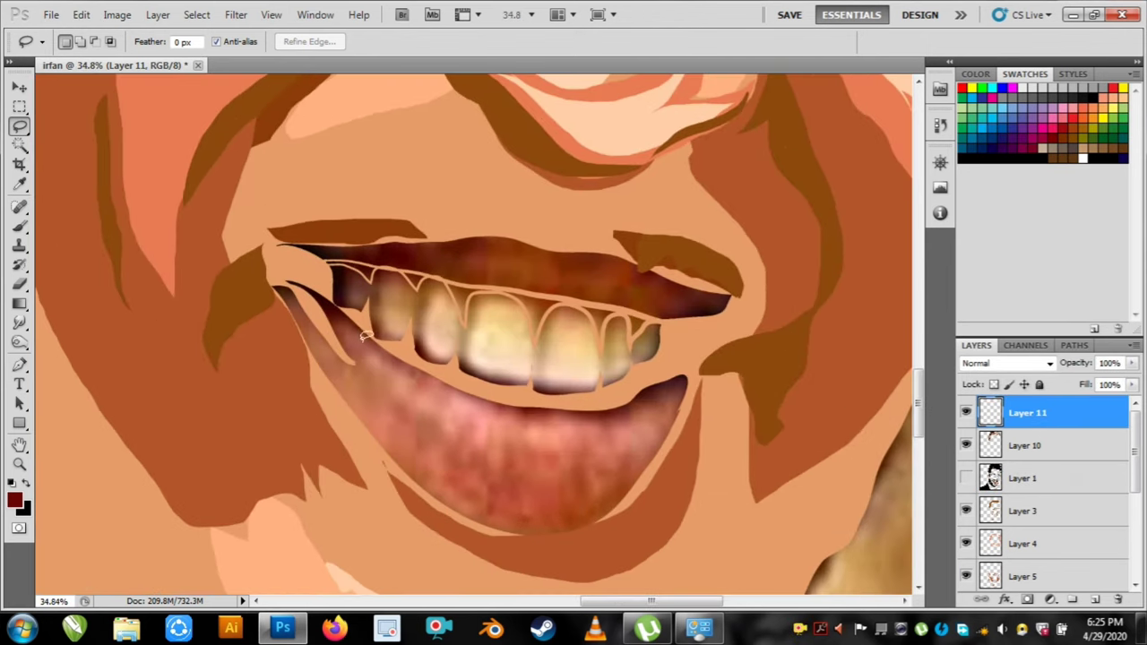
key(i)
click(470, 408)
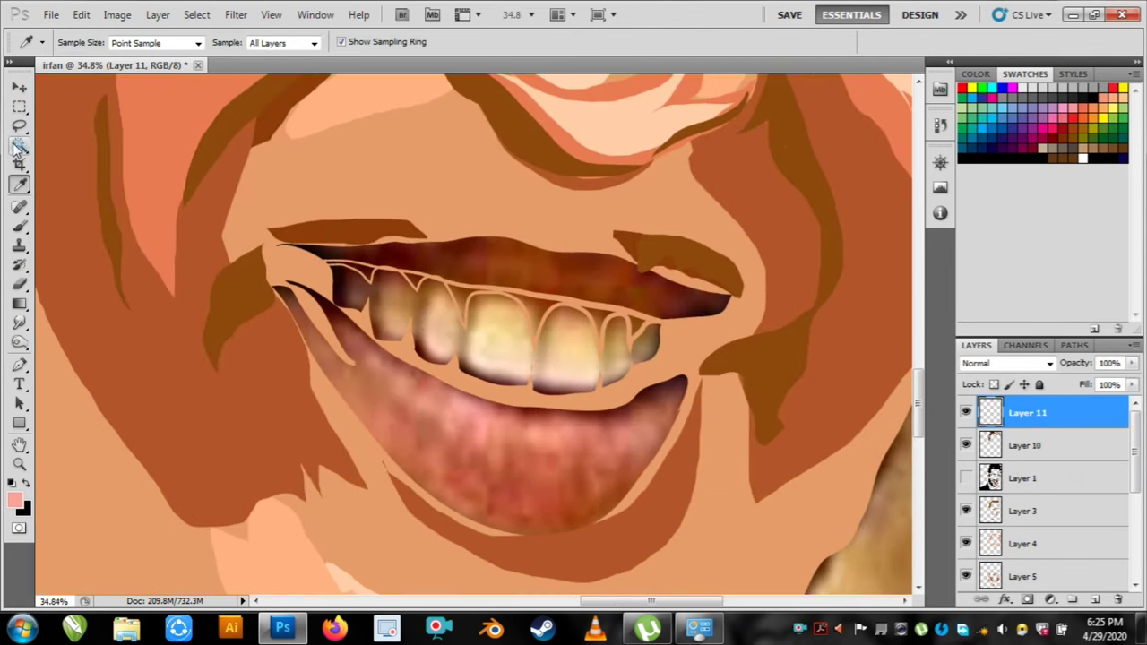
key(l)
scroll(345, 326, up, 1)
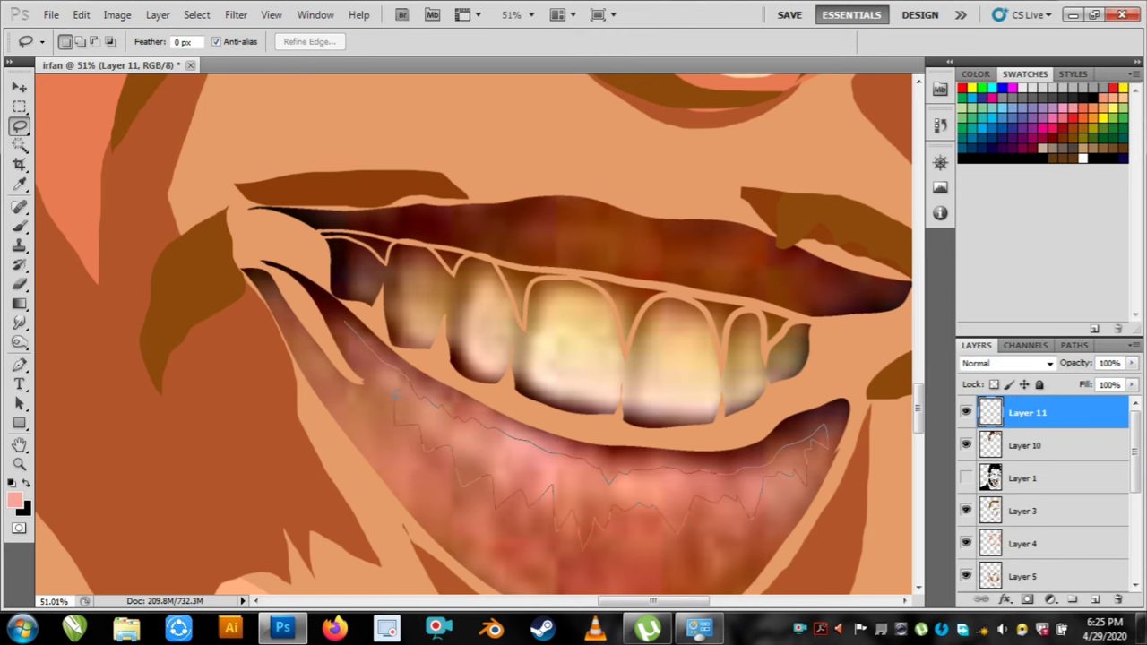
drag(352, 339, 349, 334)
key(alt+BackSpace)
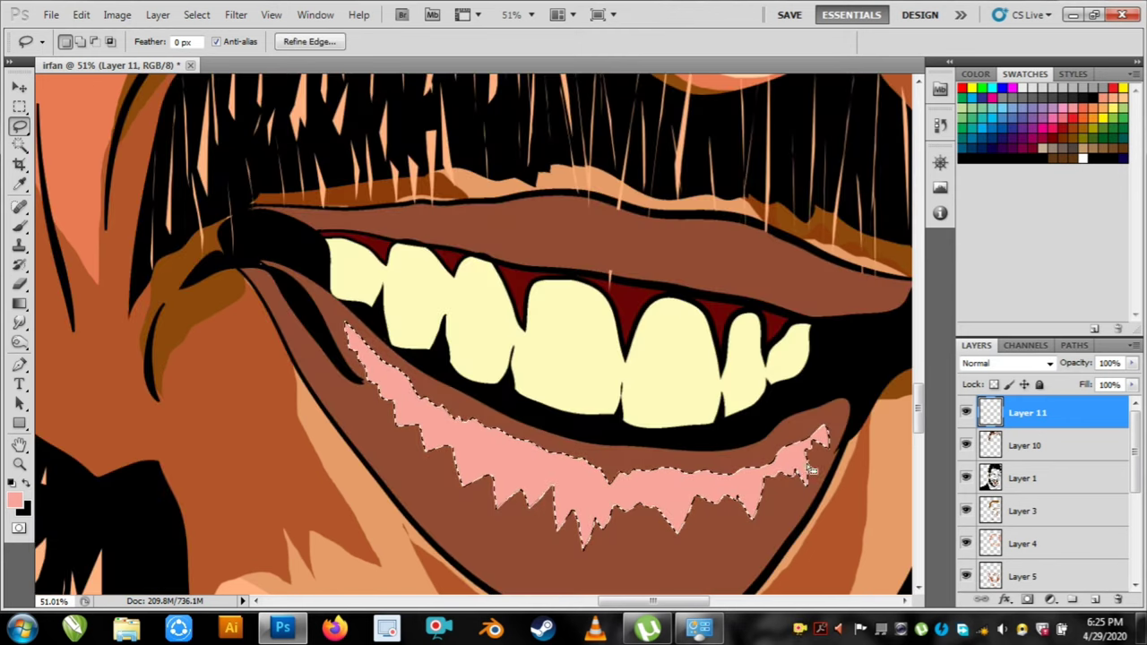
scroll(811, 469, down, 5)
click(967, 479)
scroll(835, 504, up, 3)
key(ctrl+d)
Fill a jagged freehand band along the lower lip's bottom edge with red-brown sampled from the photo, then deselect and show Layer 1.
scroll(661, 512, up, 2)
key(i)
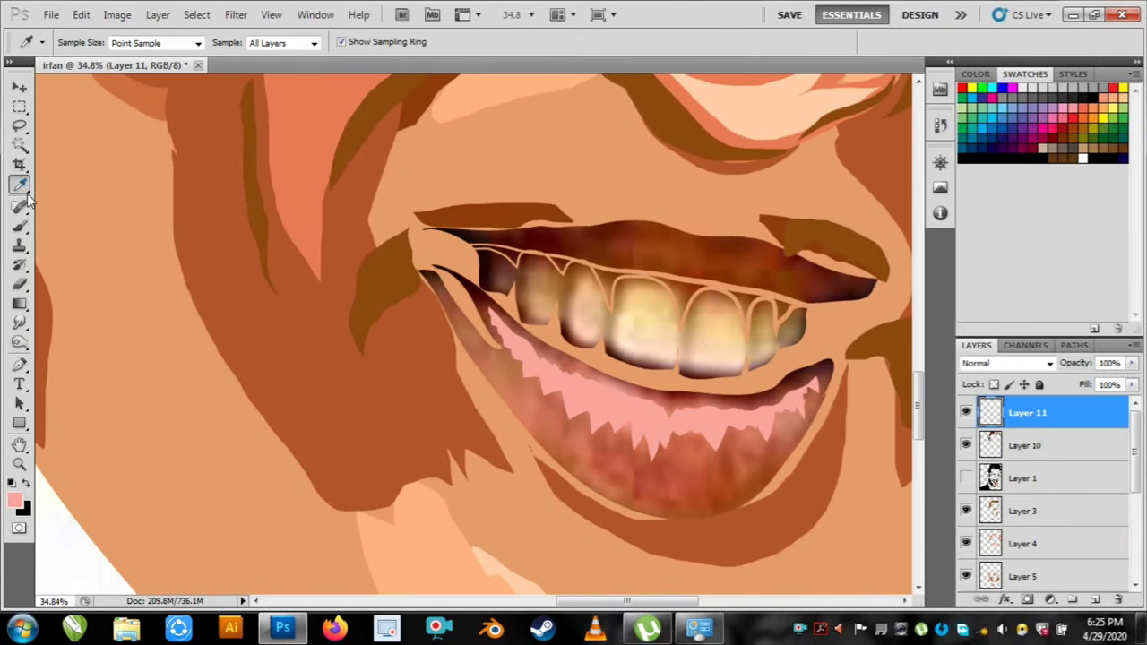
click(652, 481)
drag(652, 481, 559, 411)
scroll(560, 411, up, 3)
key(l)
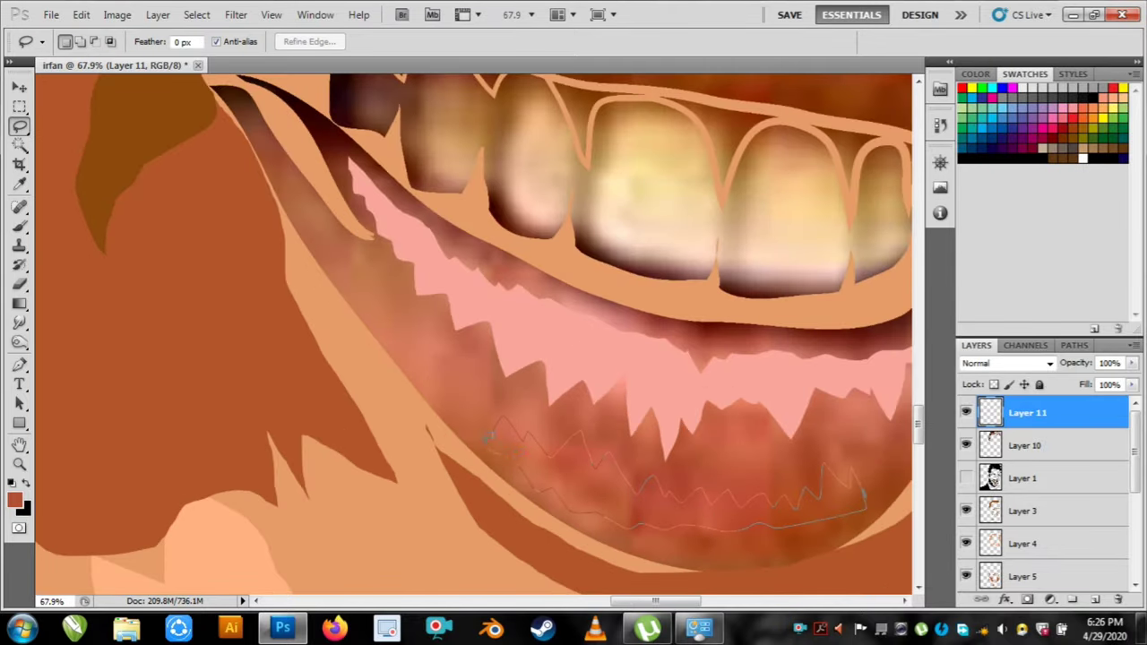
drag(488, 437, 487, 437)
key(alt+BackSpace)
key(ctrl+d)
drag(607, 370, 511, 420)
click(967, 479)
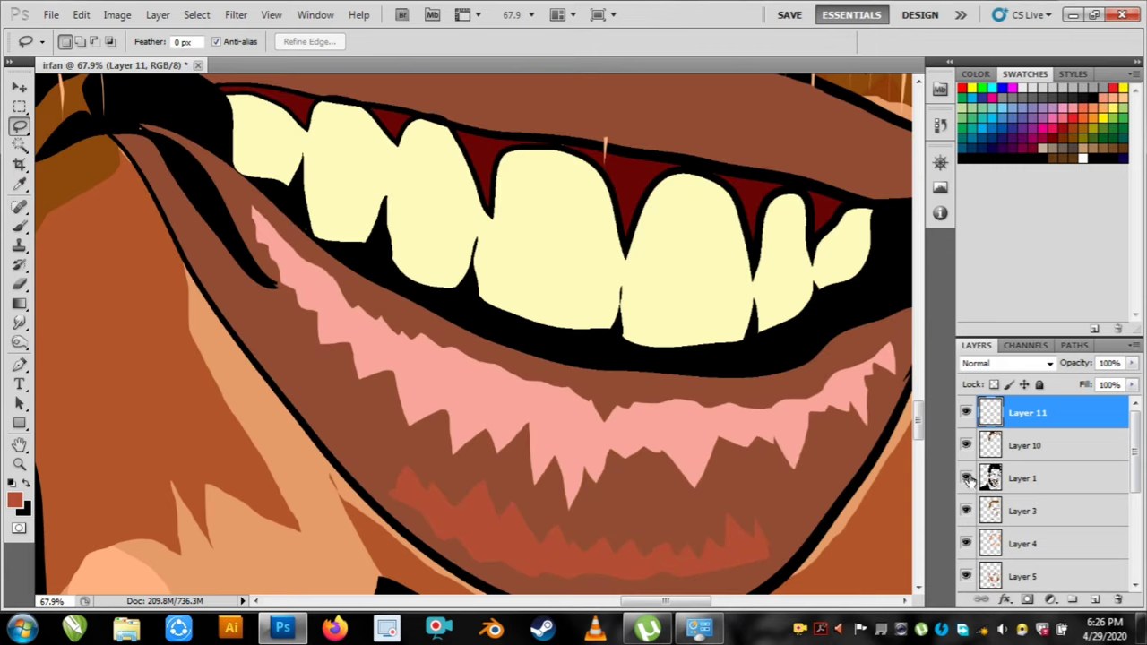
Sample the lower lip's light pink, fill a thin jagged freehand highlight along the upper lip on Layer 11, and deselect.
key(i)
click(425, 360)
scroll(514, 424, up, 5)
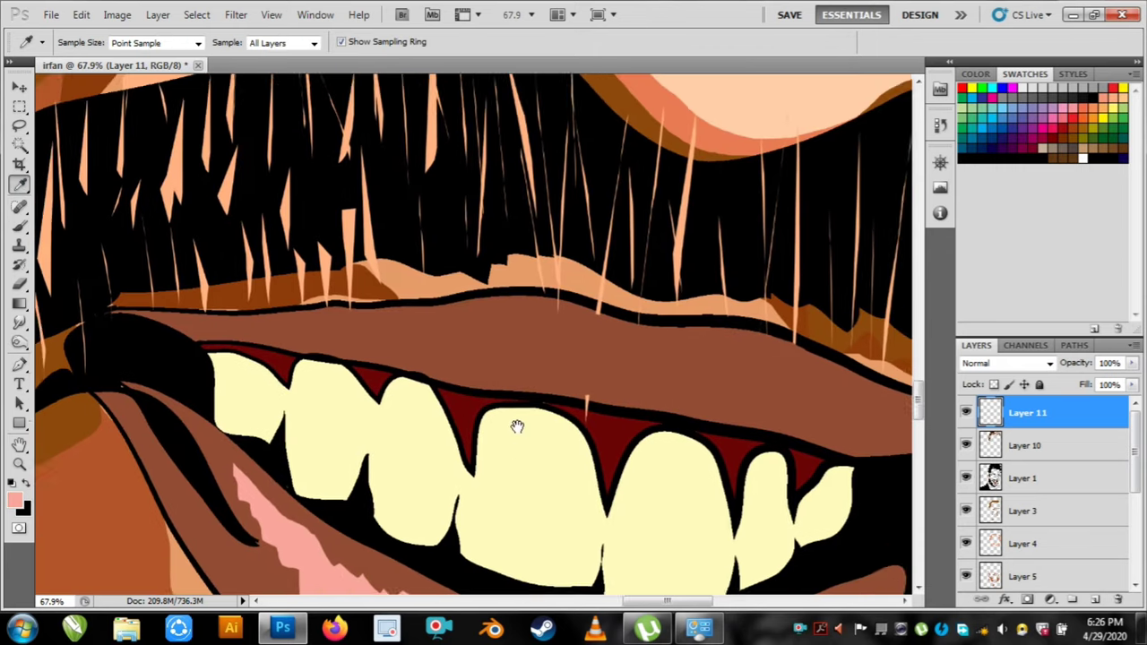
key(l)
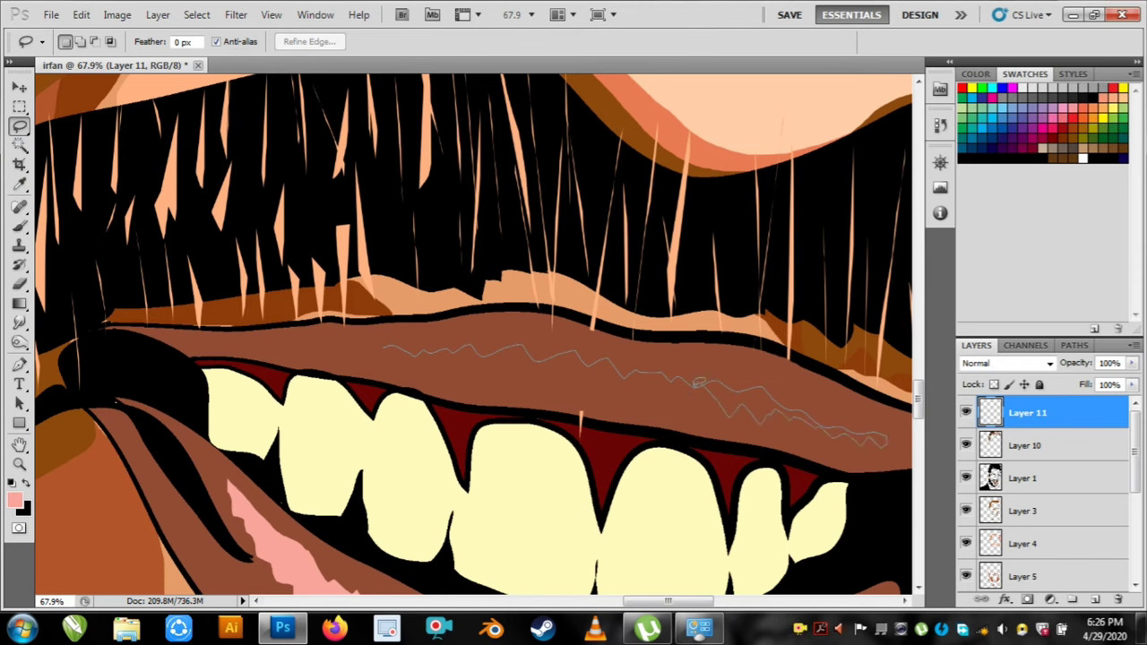
drag(463, 362, 387, 346)
key(alt+BackSpace)
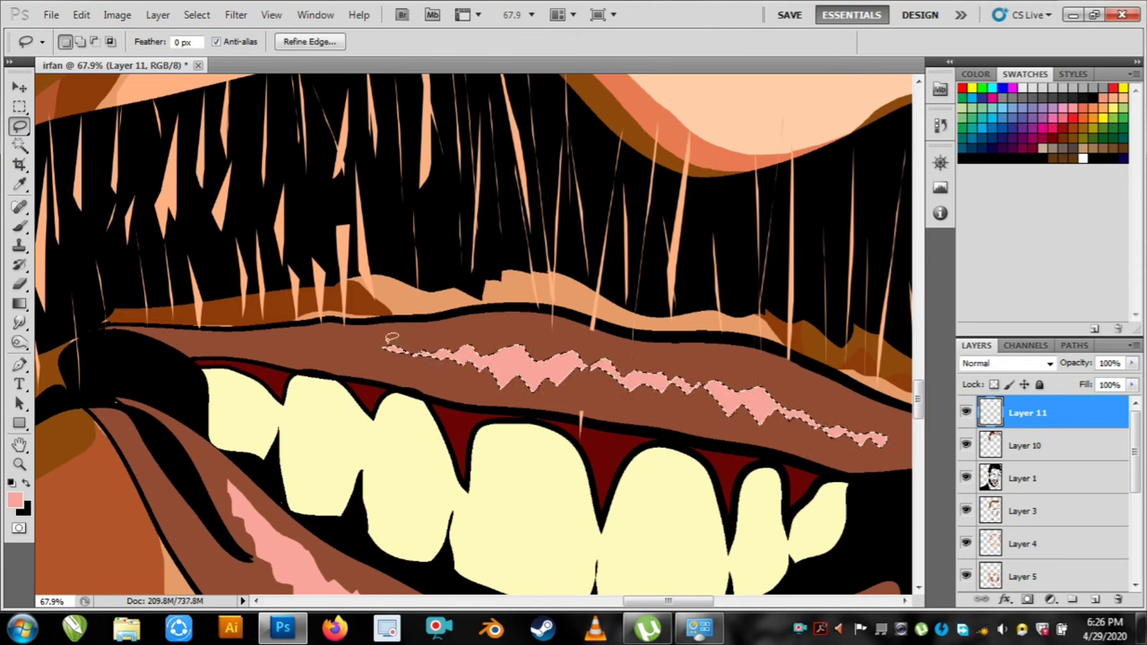
key(ctrl+d)
Select both white areas of the eye on the picture's right with the Magic Wand on Layer 1, fill them light grey, and deselect.
scroll(669, 351, down, 9)
scroll(674, 346, down, 2)
scroll(769, 244, up, 10)
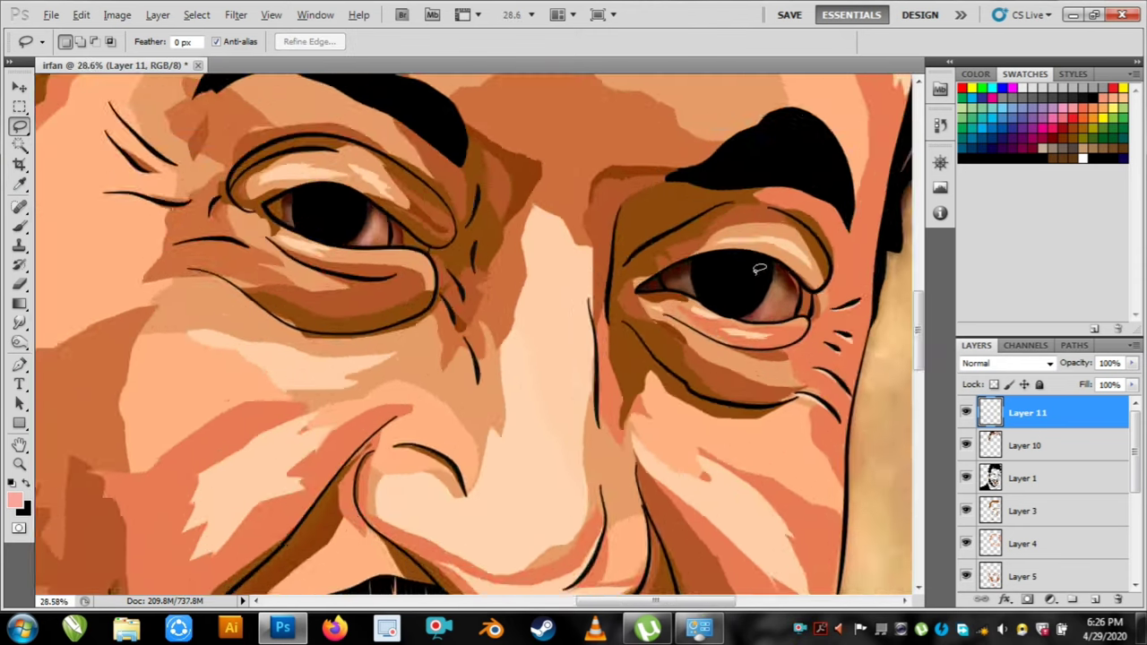
click(20, 145)
click(1022, 478)
click(811, 296)
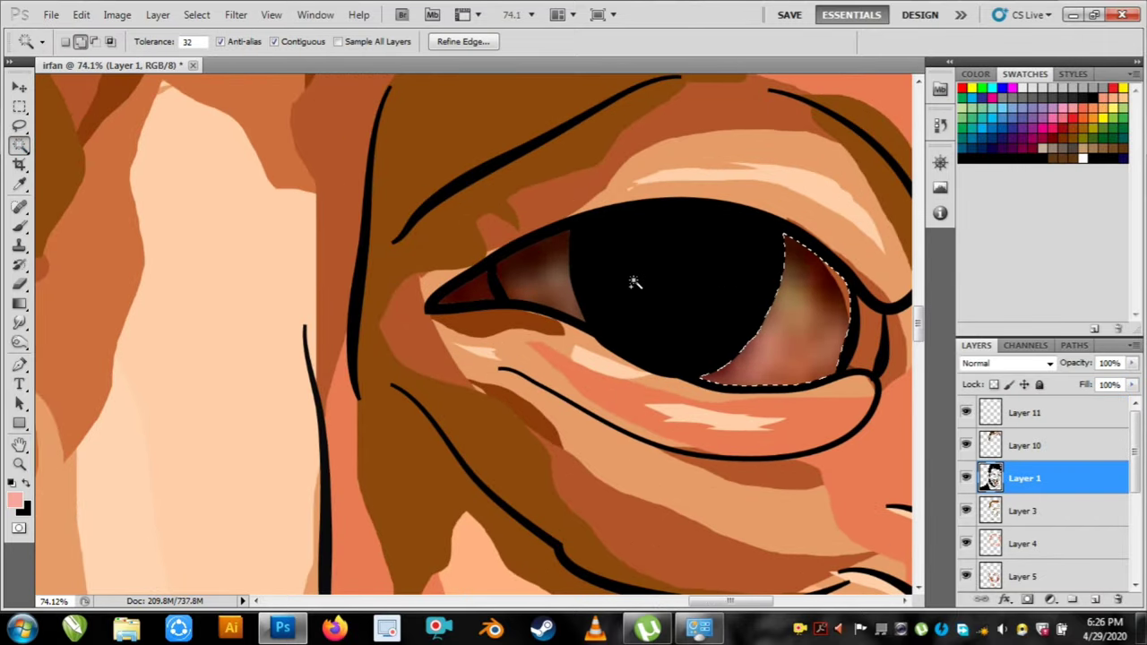
shift+click(533, 273)
click(1035, 85)
key(alt+BackSpace)
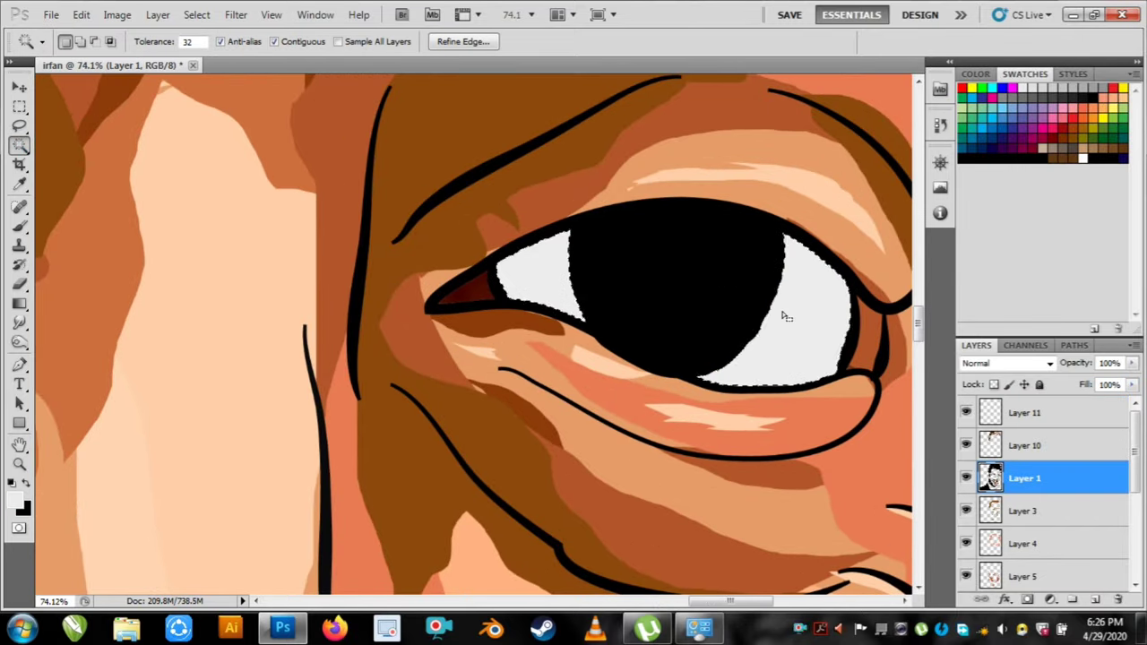
key(ctrl+d)
Hide the original photo layer, fill both white areas of the eye on the picture's left with the same light grey, and deselect.
scroll(973, 574, down, 3)
click(966, 574)
scroll(705, 356, down, 5)
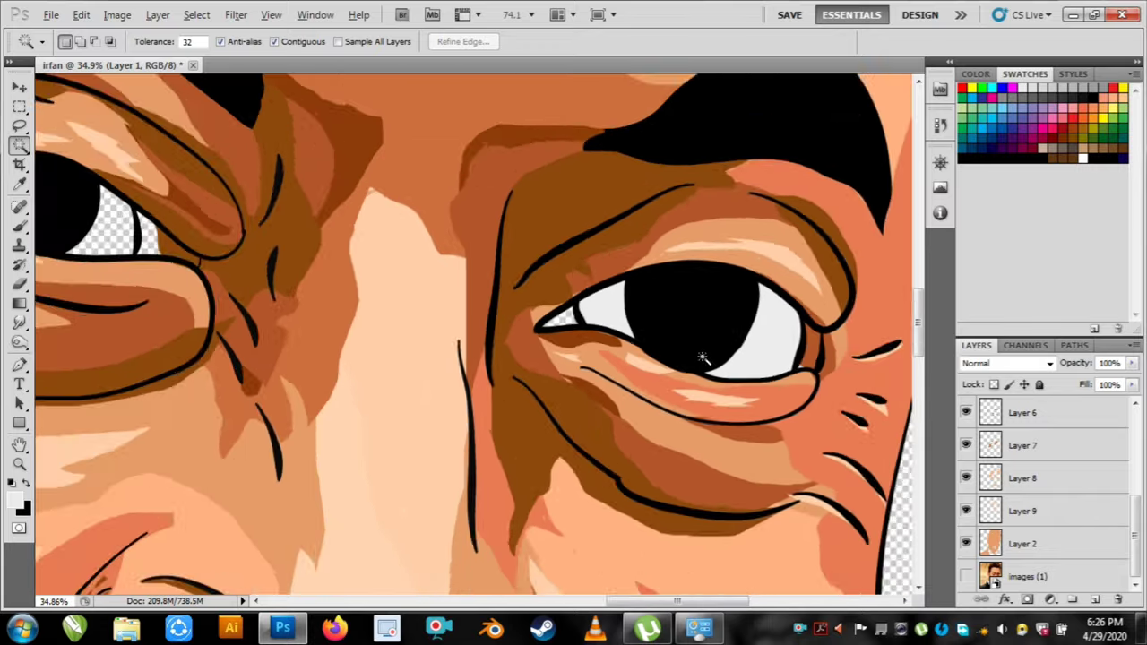
drag(311, 246, 494, 256)
shift+click(446, 272)
shift+click(332, 243)
key(alt+BackSpace)
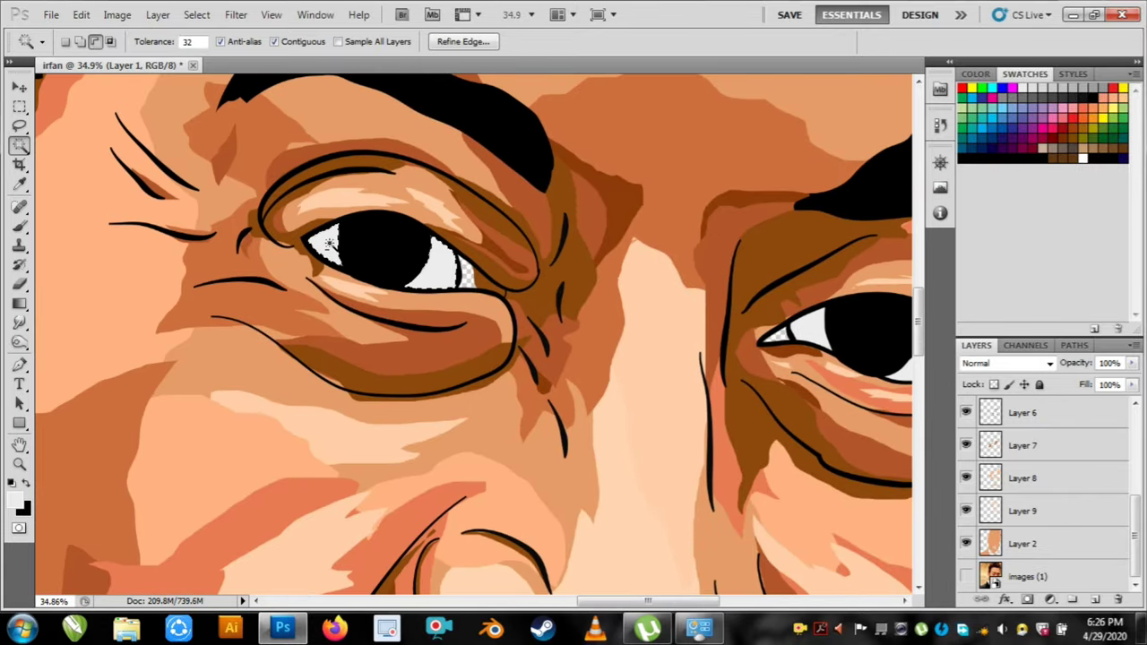
key(ctrl+d)
Fill the inner corner of the picture's left eye with dark red-brown sampled from the eyelid shading, then deselect.
scroll(461, 283, up, 5)
click(462, 283)
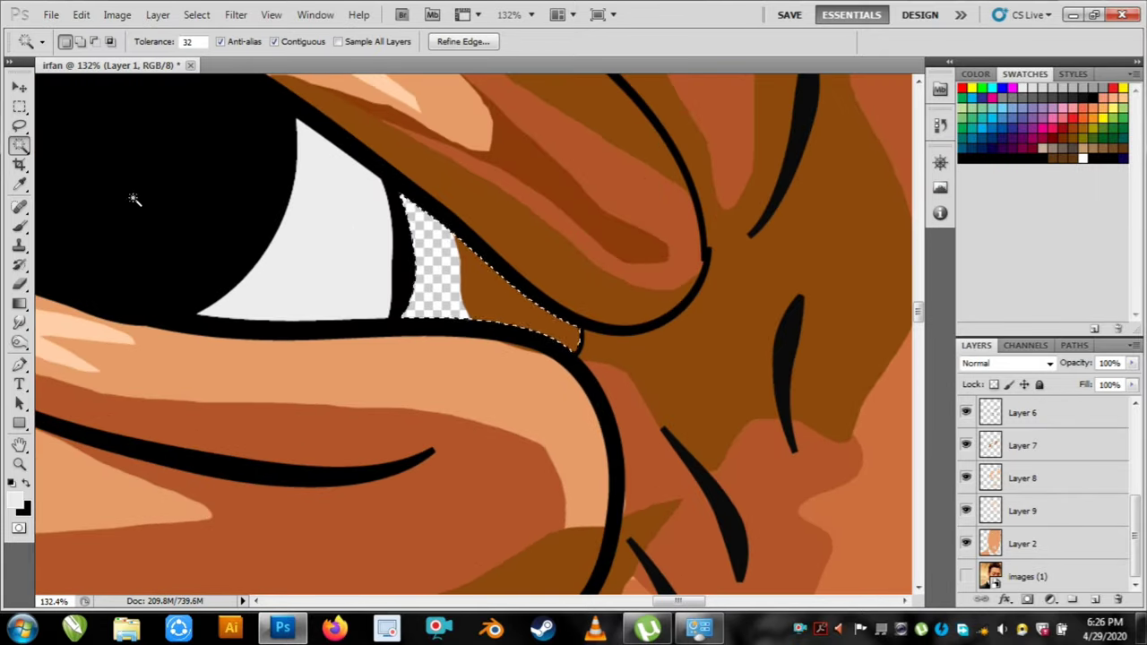
key(i)
click(551, 166)
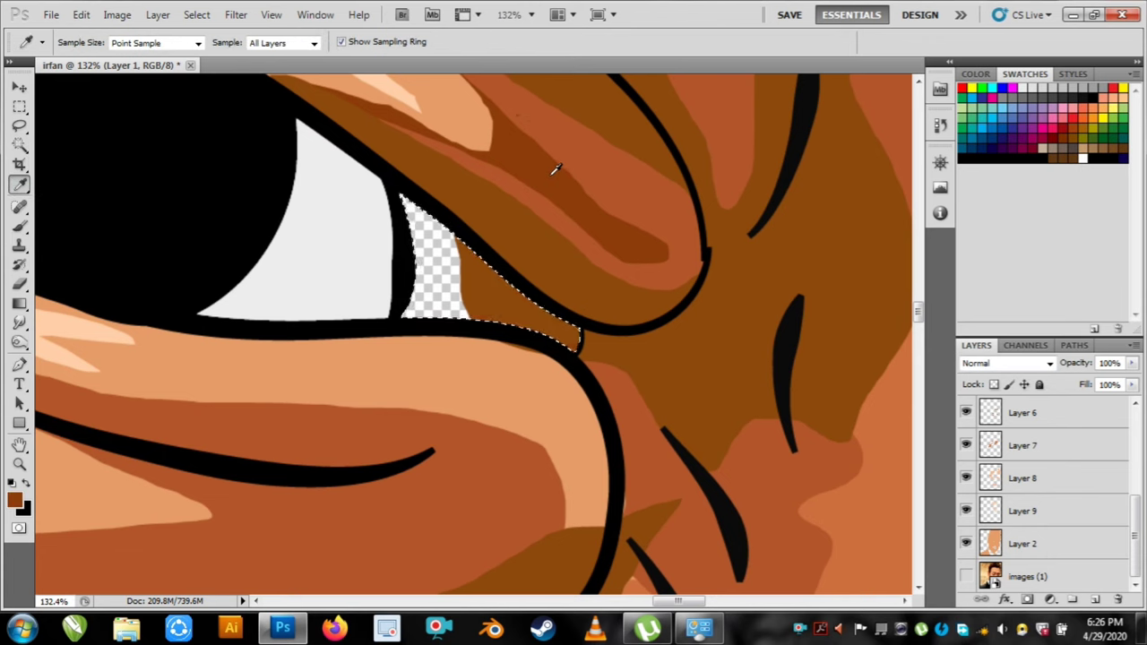
key(alt+BackSpace)
scroll(205, 158, down, 4)
click(19, 126)
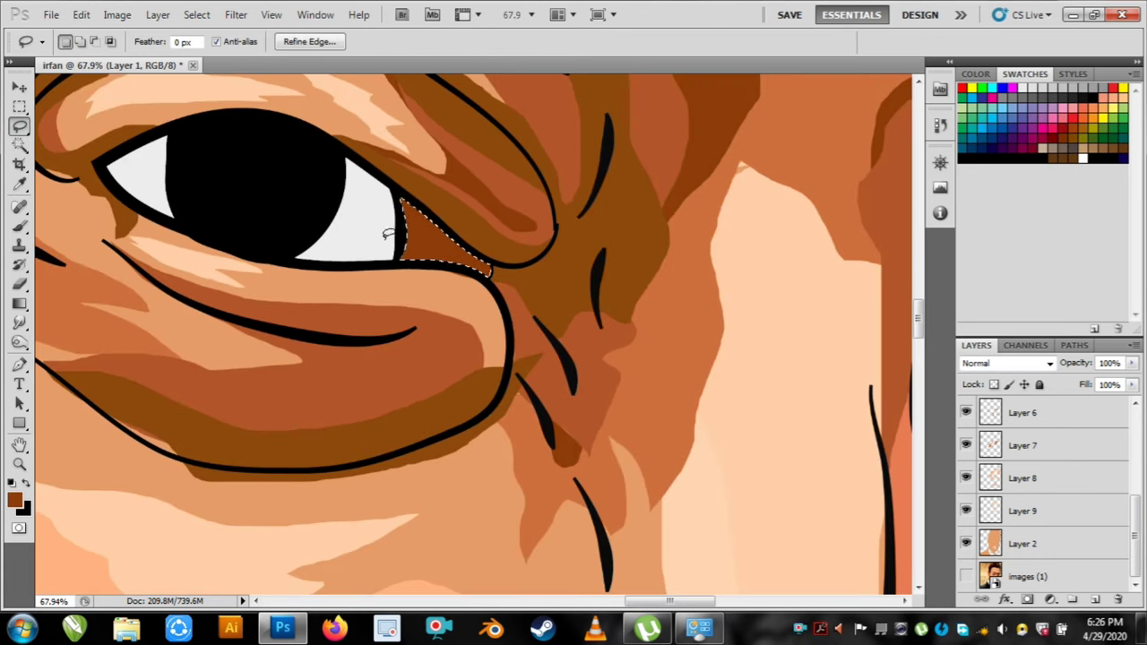
key(ctrl+d)
Fill a freehand crescent along the left eye's outer iris edge and a small bar near its centre with the red-brown.
scroll(373, 208, up, 4)
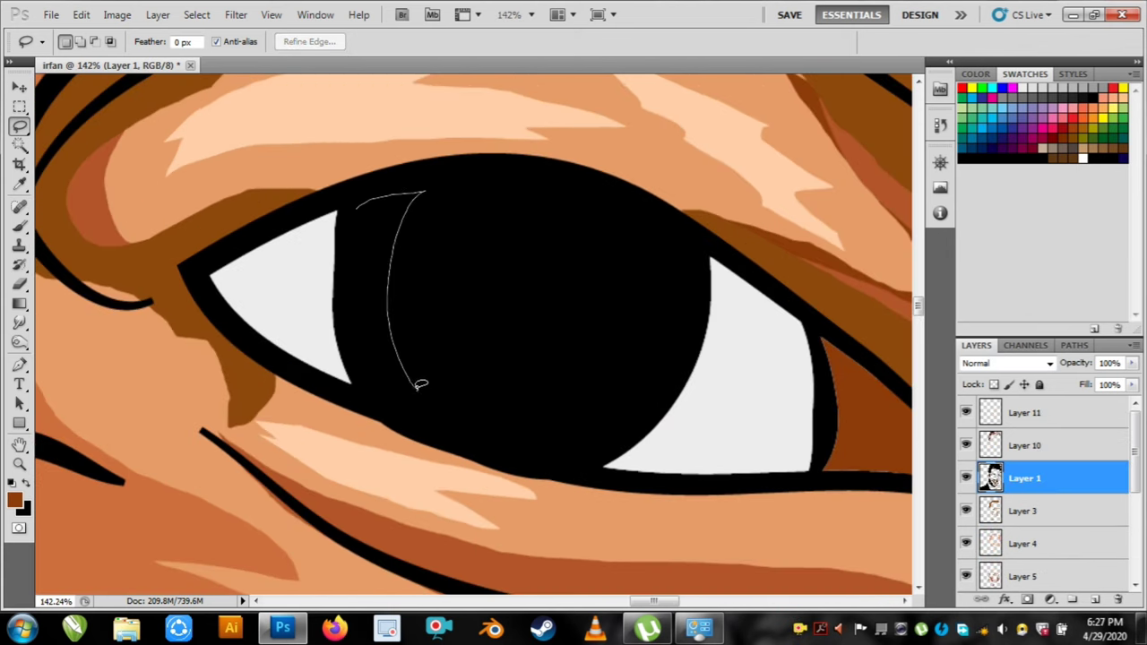
drag(359, 208, 358, 209)
key(alt+BackSpace)
key(ctrl+d)
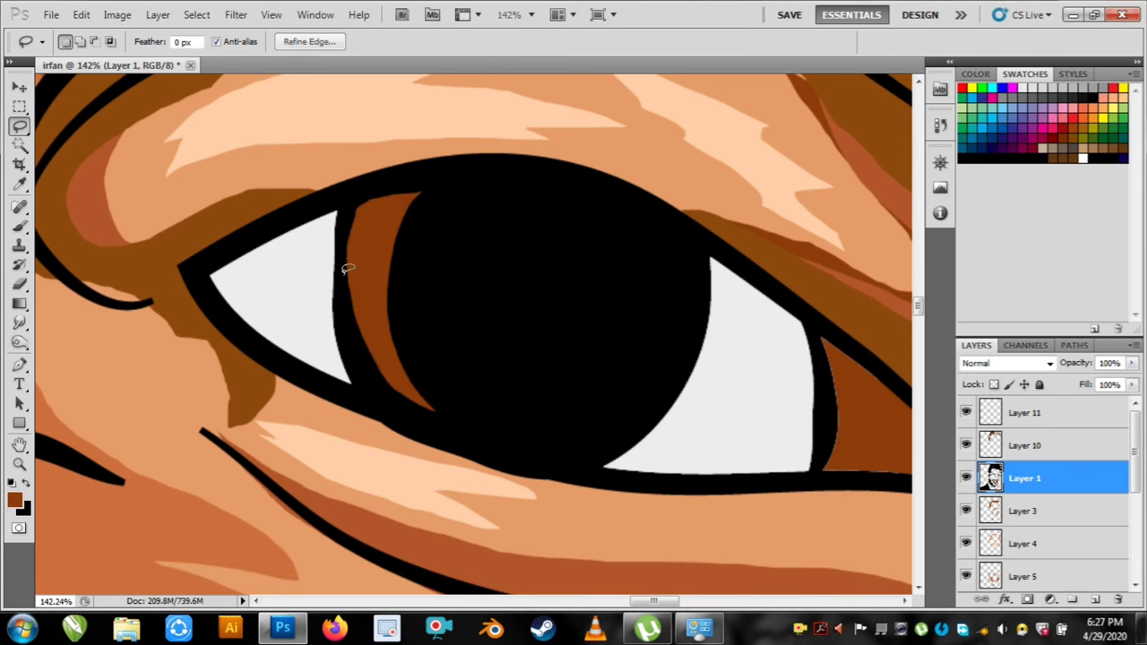
drag(437, 312, 424, 277)
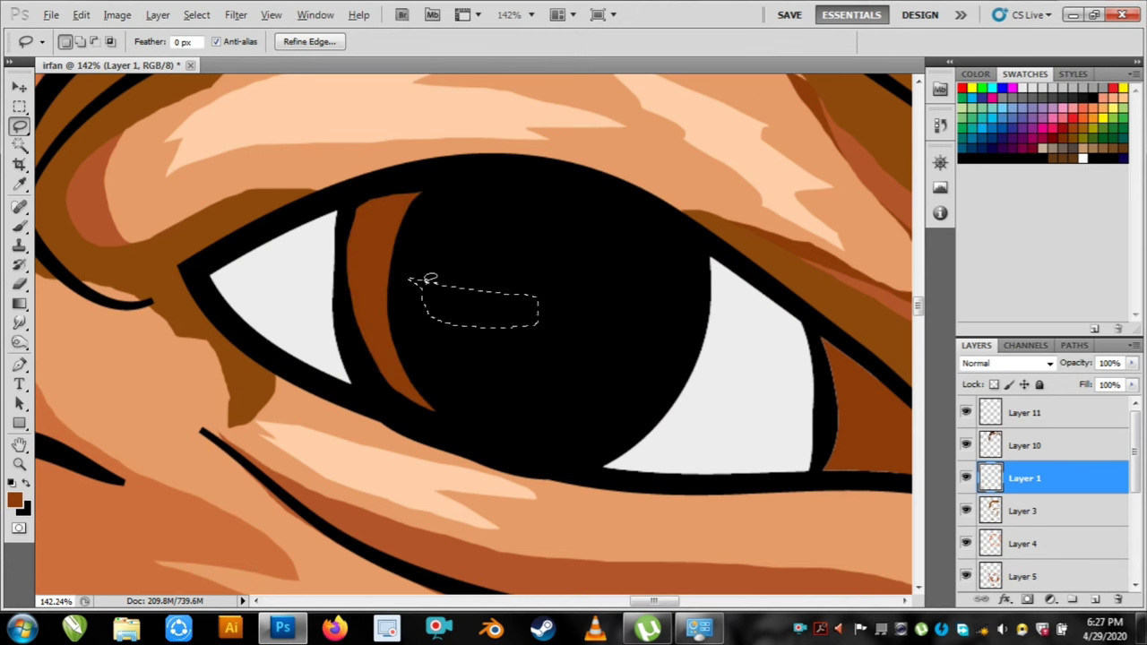
key(alt+BackSpace)
key(ctrl+d)
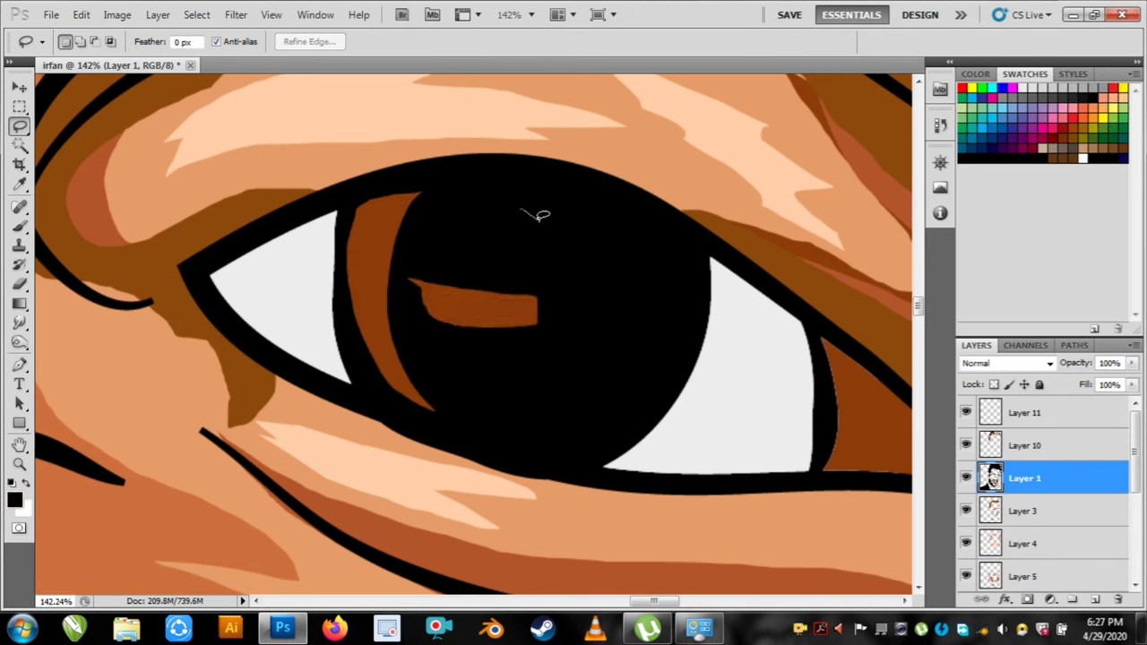
Lasso a curved highlight in the upper inner part of the left eye's pupil, fill it white, and deselect.
drag(587, 253, 531, 213)
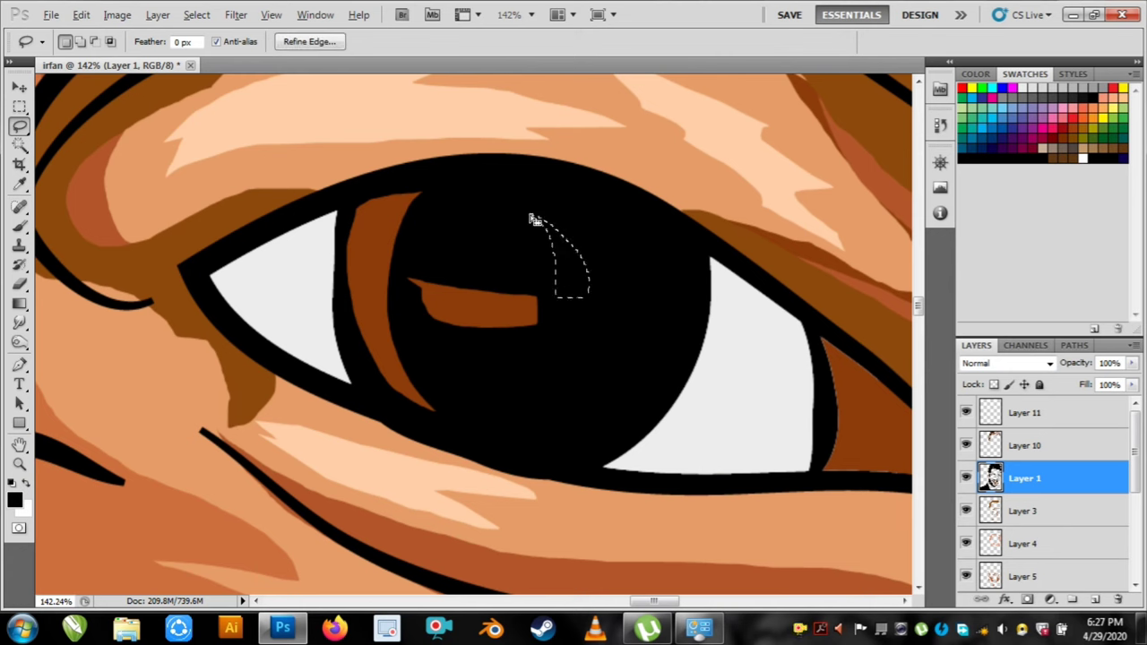
click(25, 494)
click(741, 162)
key(x)
key(alt+BackSpace)
key(ctrl+d)
Fill two curved freehand highlights with white on opposite sides of the pupil in the picture's right eye, then deselect.
scroll(488, 338, down, 10)
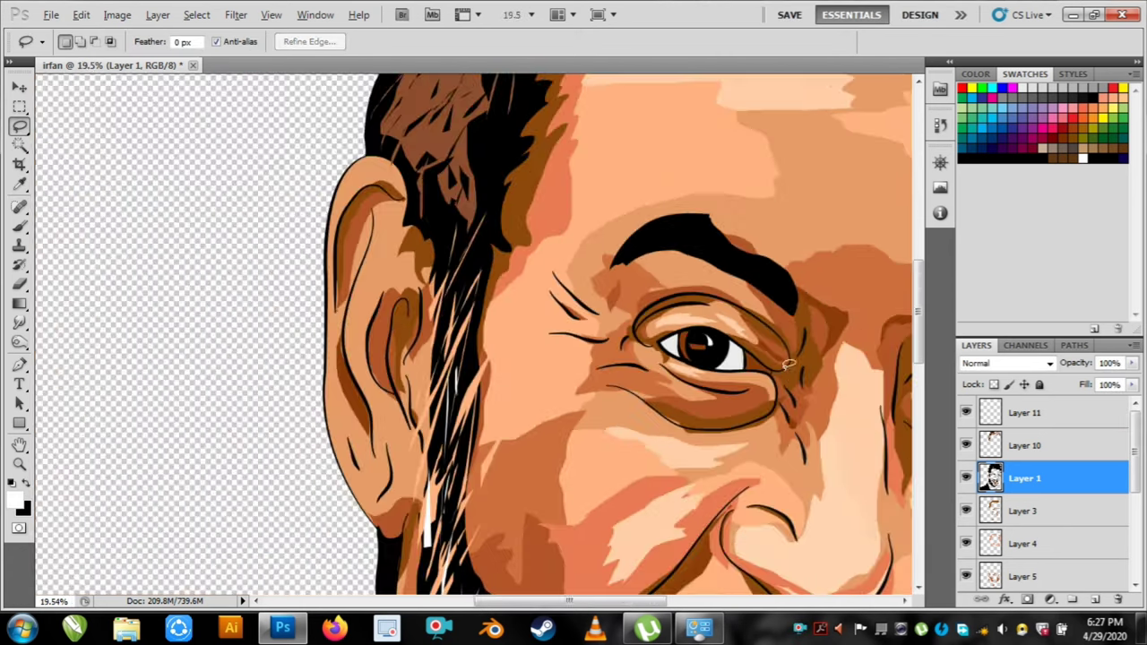
drag(789, 376, 415, 267)
scroll(602, 272, up, 7)
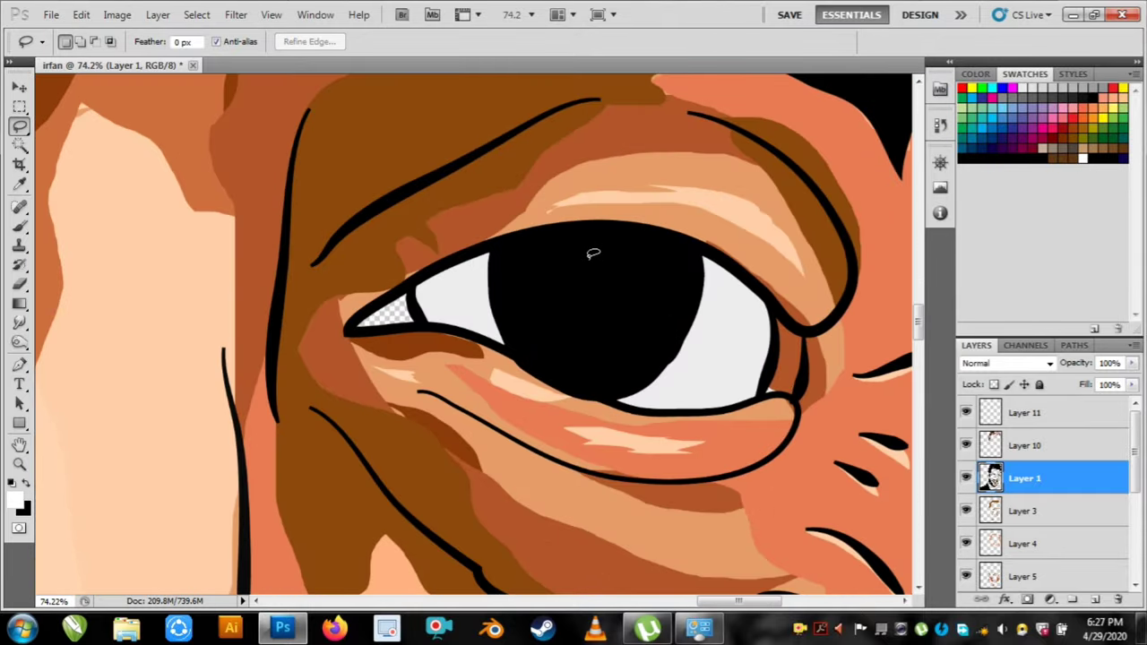
drag(647, 290, 599, 251)
key(alt+BackSpace)
key(ctrl+d)
drag(545, 288, 566, 328)
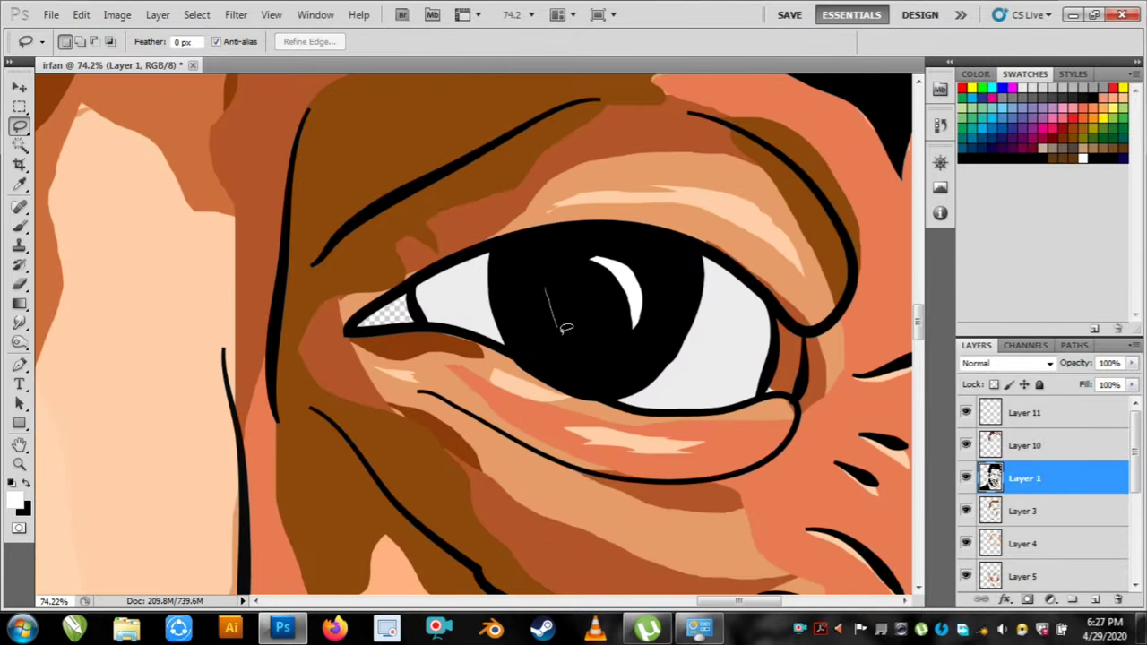
key(alt+BackSpace)
key(ctrl+d)
Sample the red-brown used in the artwork and fill a freehand crescent along the right eye's inner iris edge, then deselect.
scroll(573, 274, down, 12)
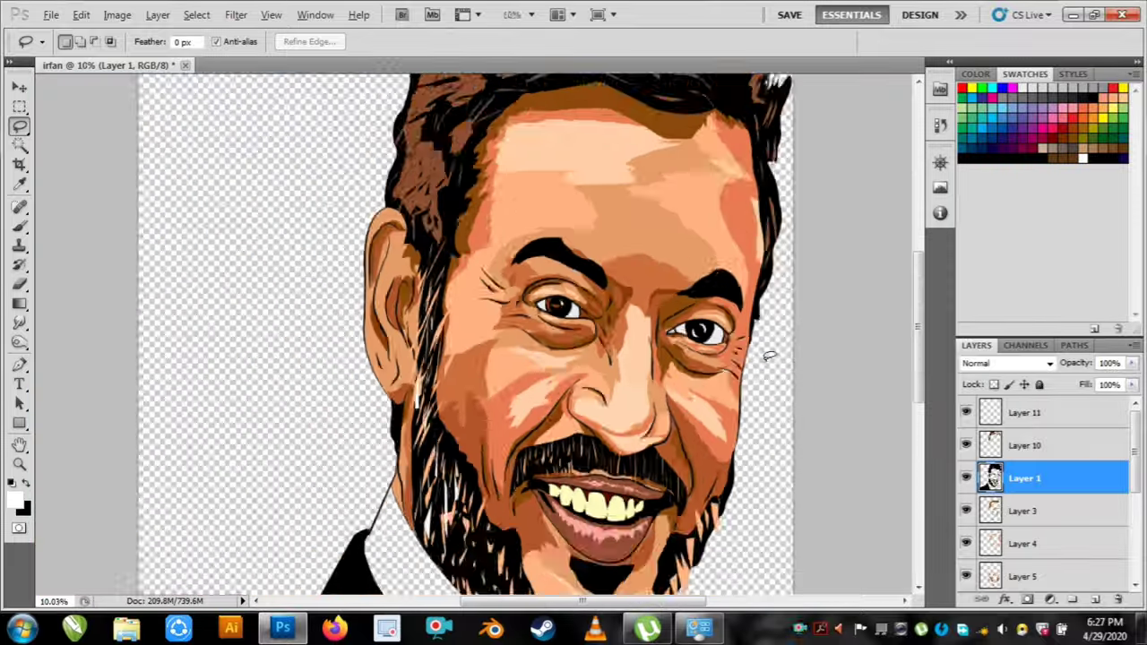
scroll(587, 267, up, 5)
key(i)
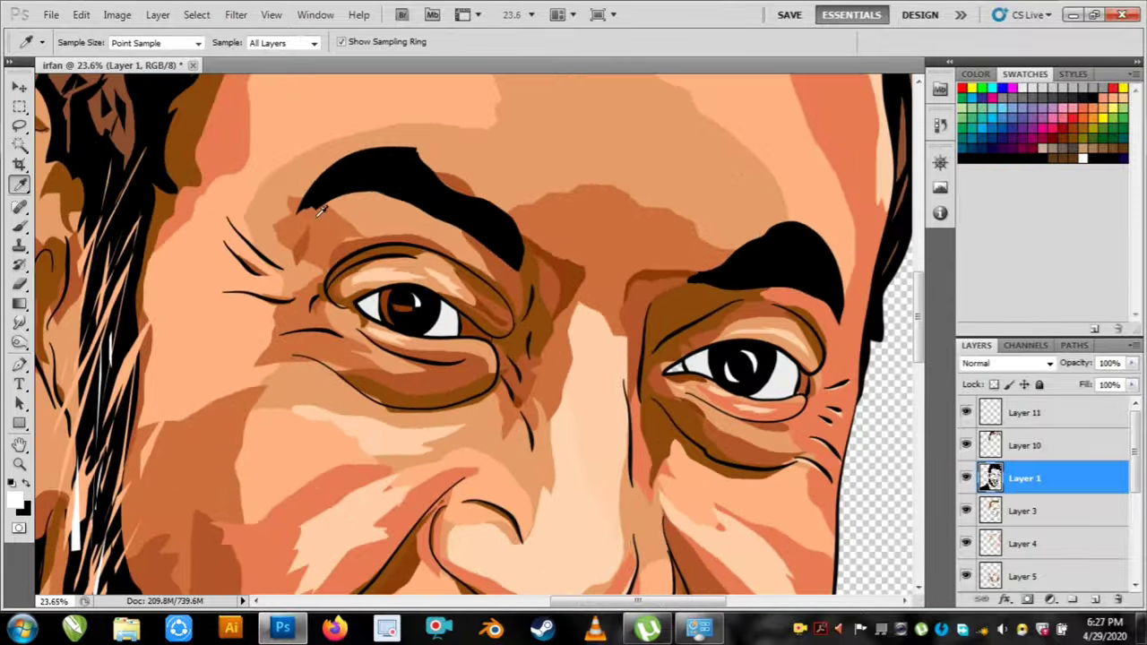
key(l)
scroll(313, 269, up, 5)
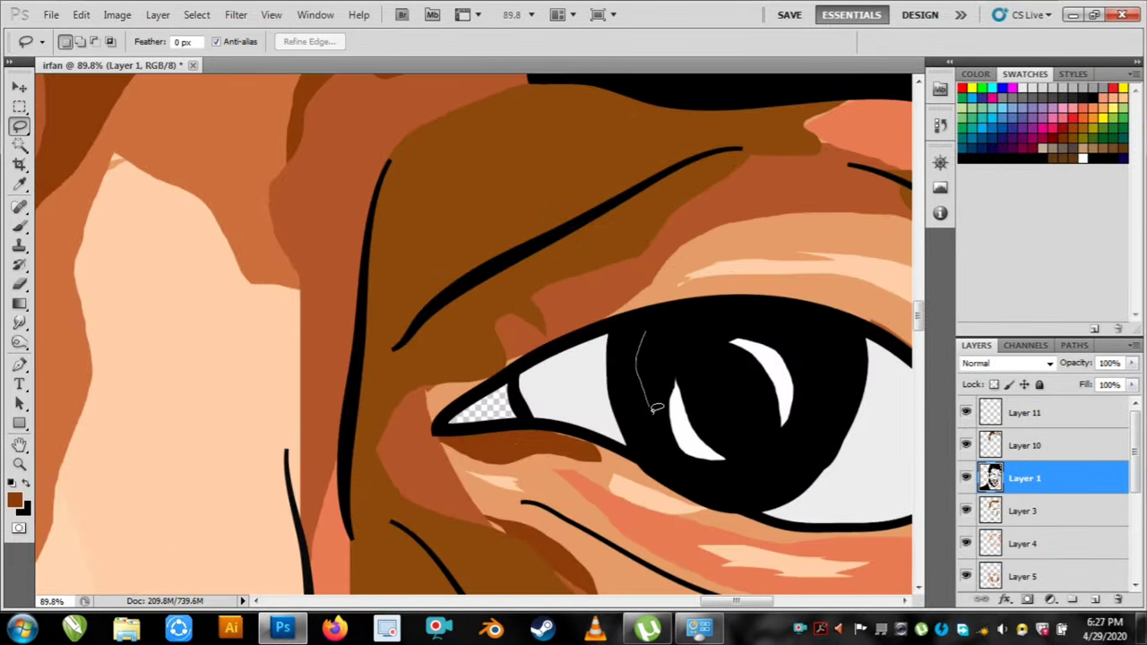
drag(688, 345, 647, 324)
key(alt+BackSpace)
key(ctrl+d)
Select both parts of the shirt collar with the Magic Wand and fill them with light grey.
scroll(724, 369, down, 12)
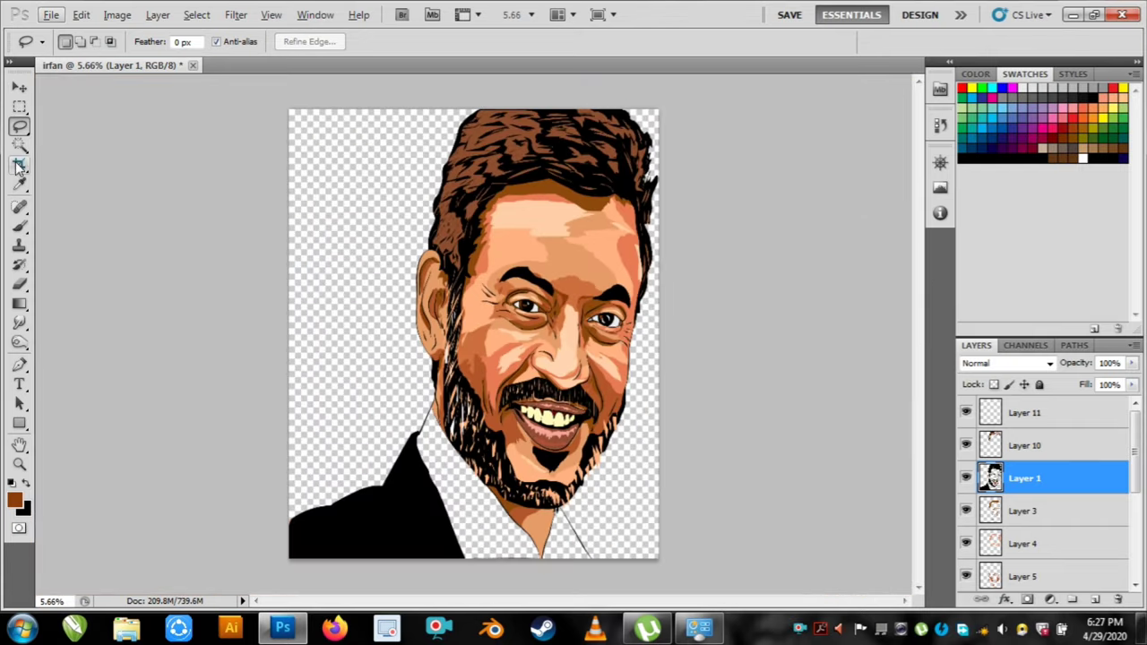
click(20, 145)
click(443, 502)
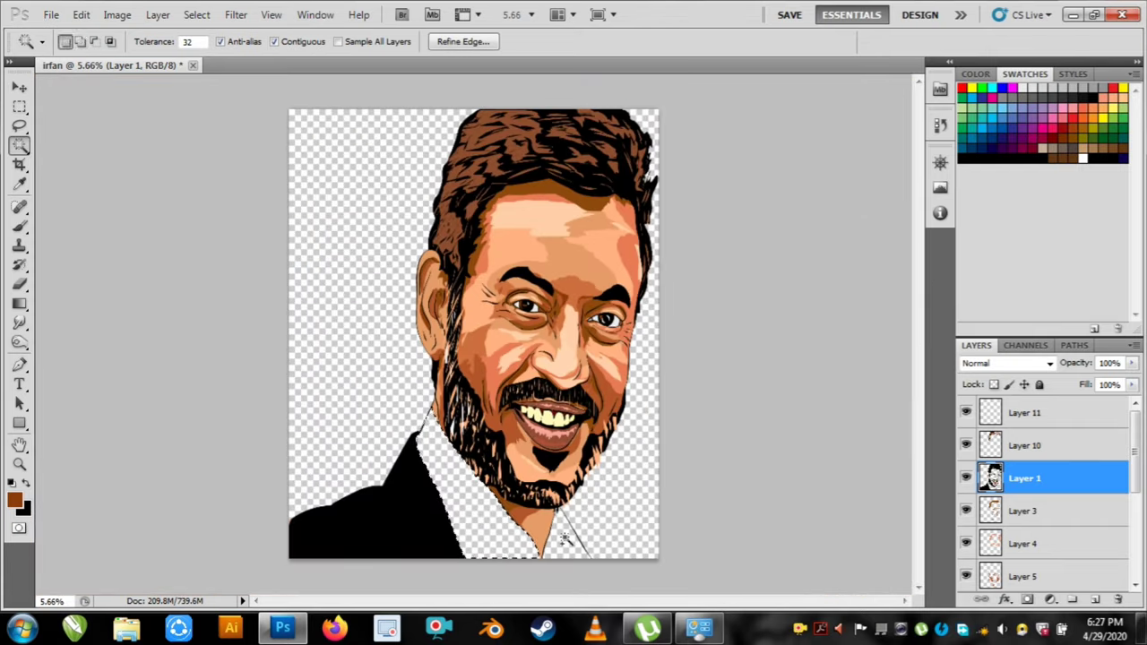
click(1030, 92)
key(alt+BackSpace)
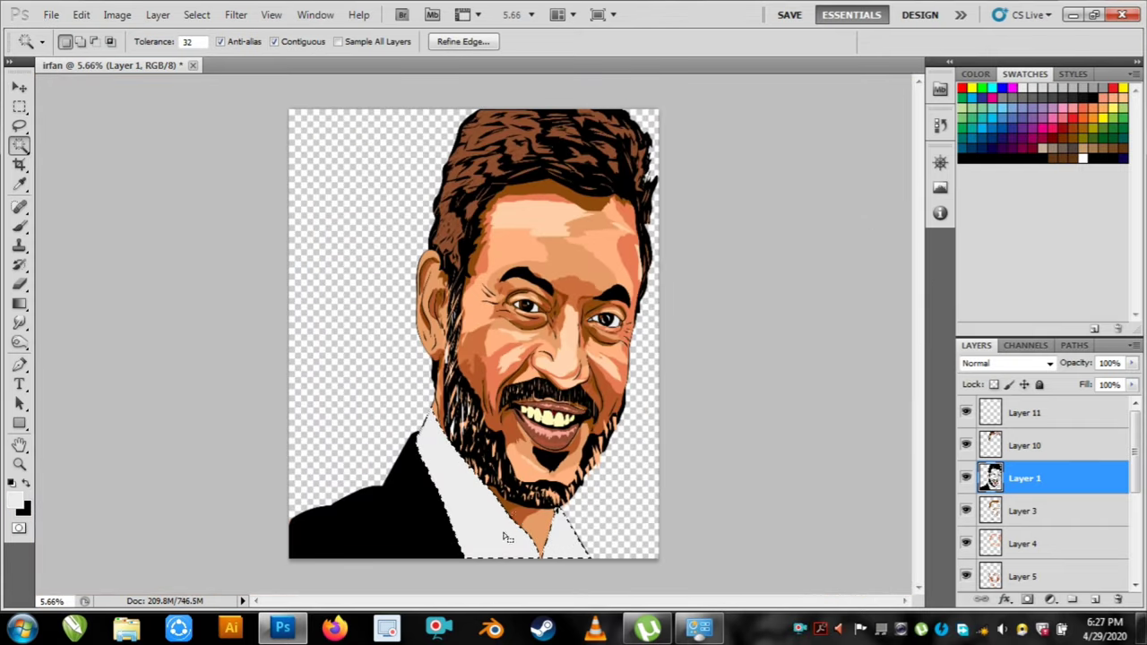
Select the transparent background on both sides of the figure with the Magic Wand, fill it with cyan blue, and deselect.
click(631, 510)
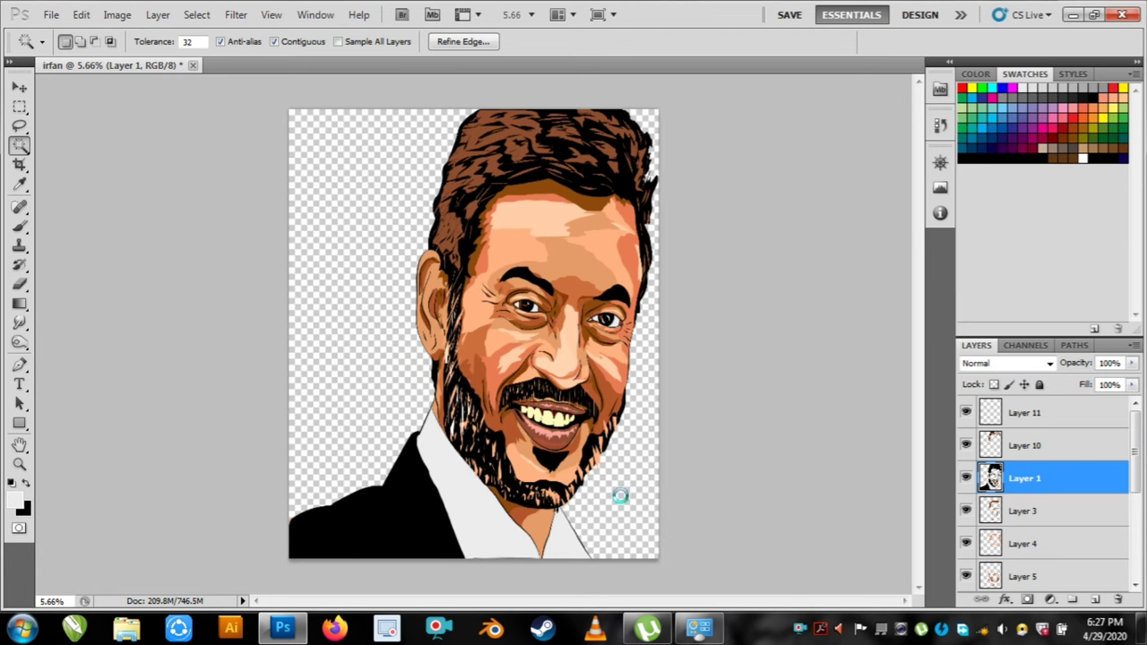
scroll(638, 502, up, 2)
scroll(643, 498, down, 1)
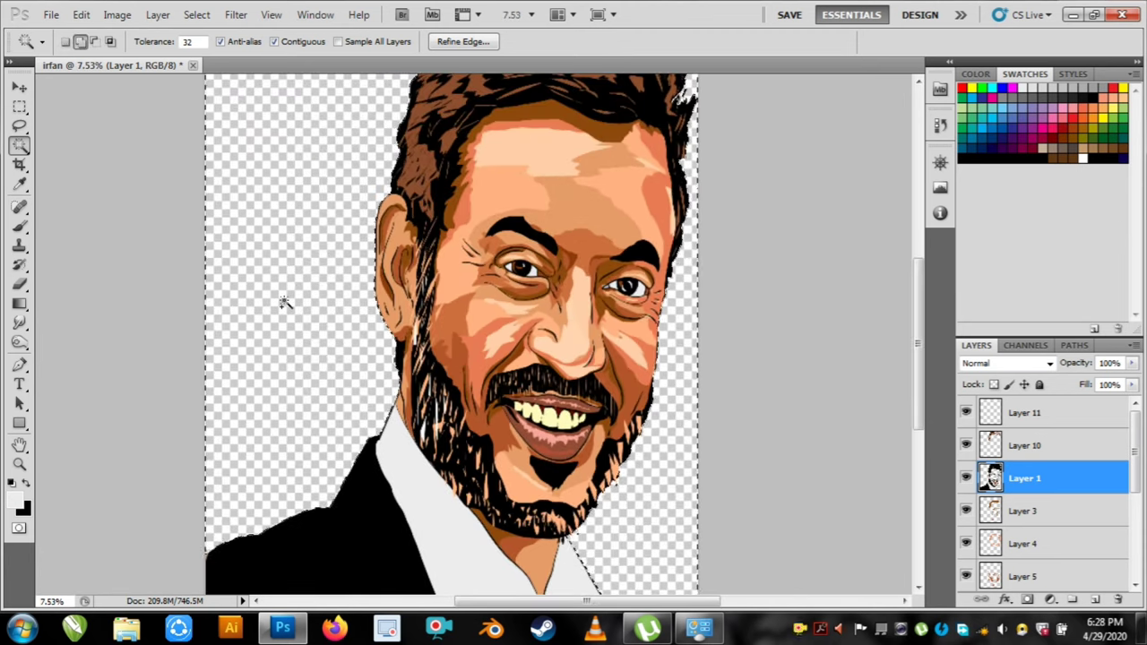
key(ctrl+d)
click(992, 119)
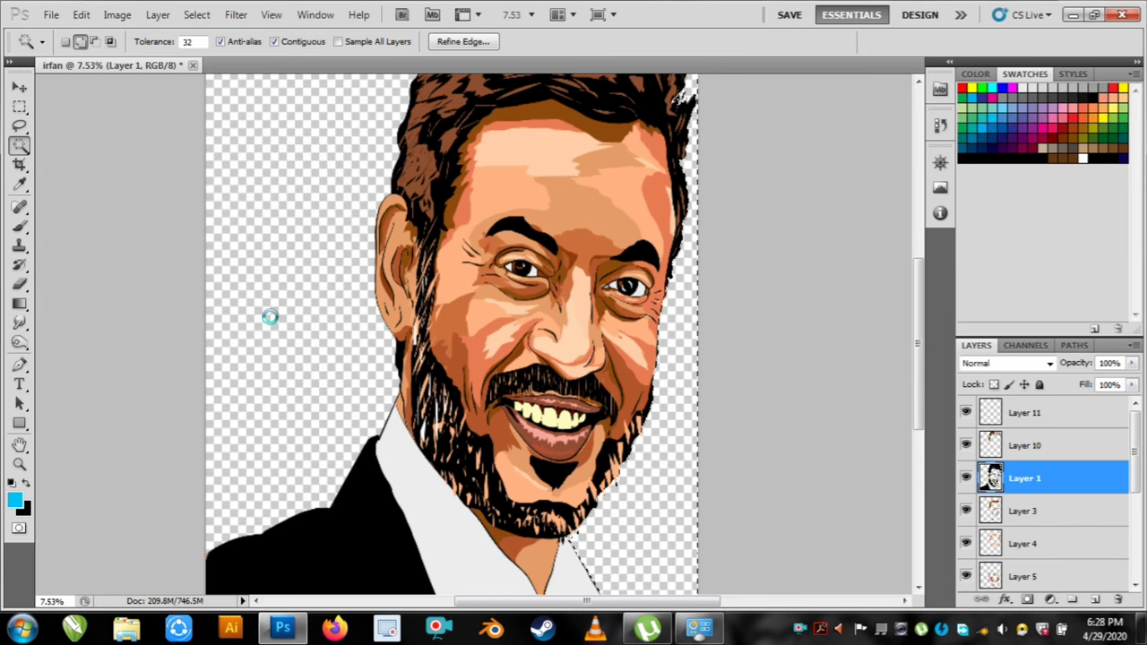
key(alt+BackSpace)
key(ctrl+d)
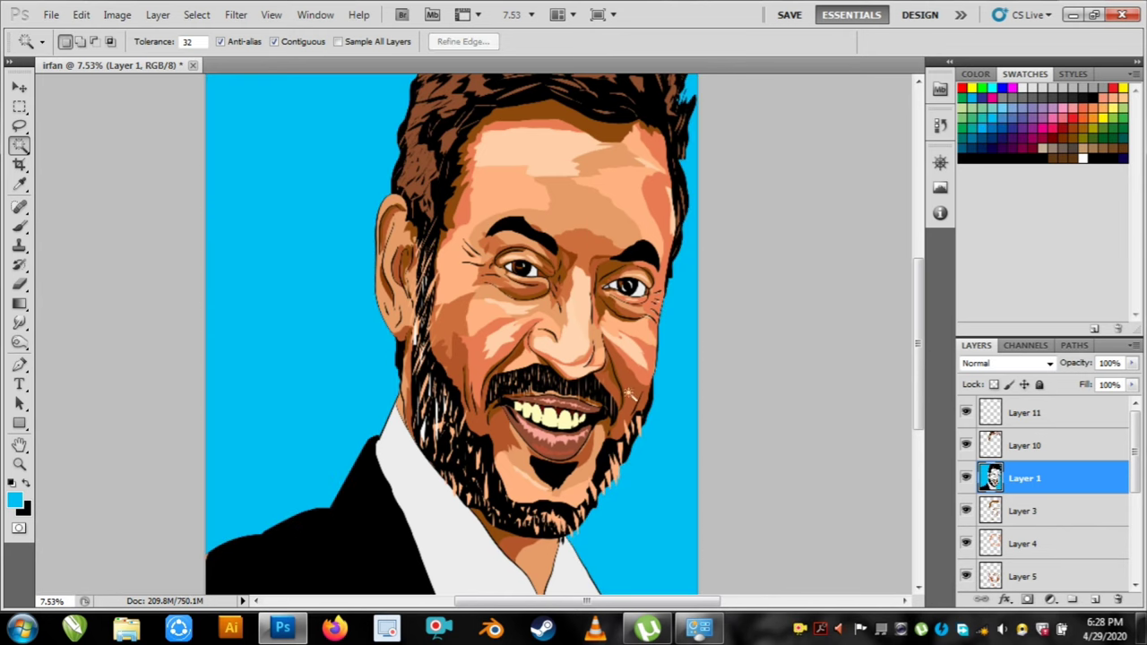
scroll(656, 452, down, 2)
scroll(596, 488, up, 3)
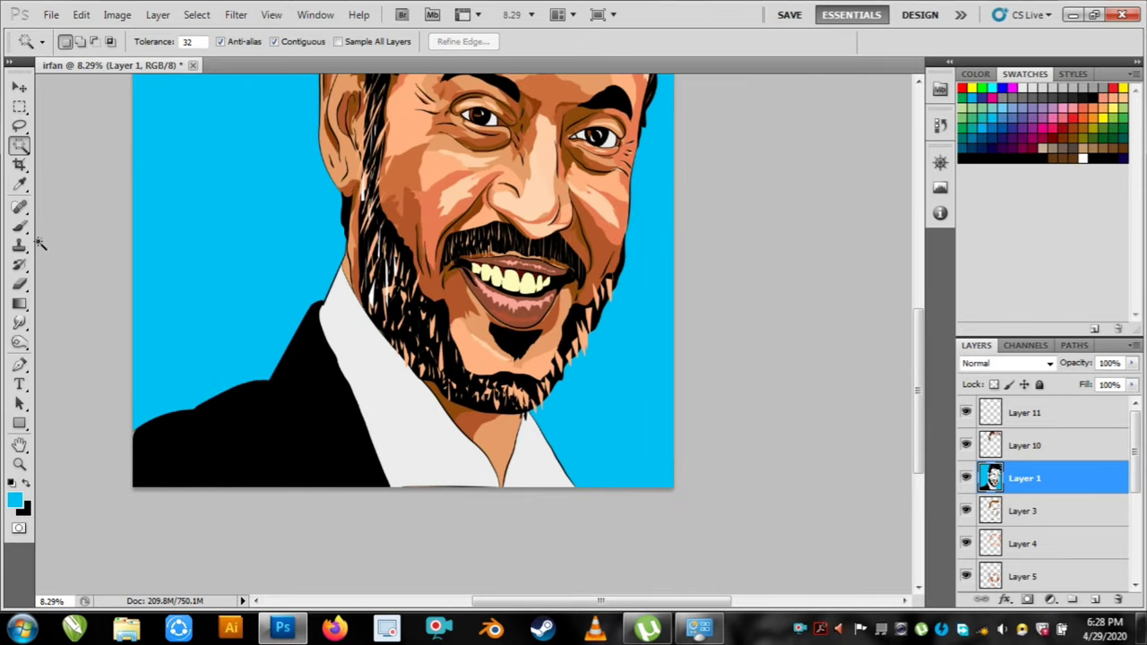
click(20, 226)
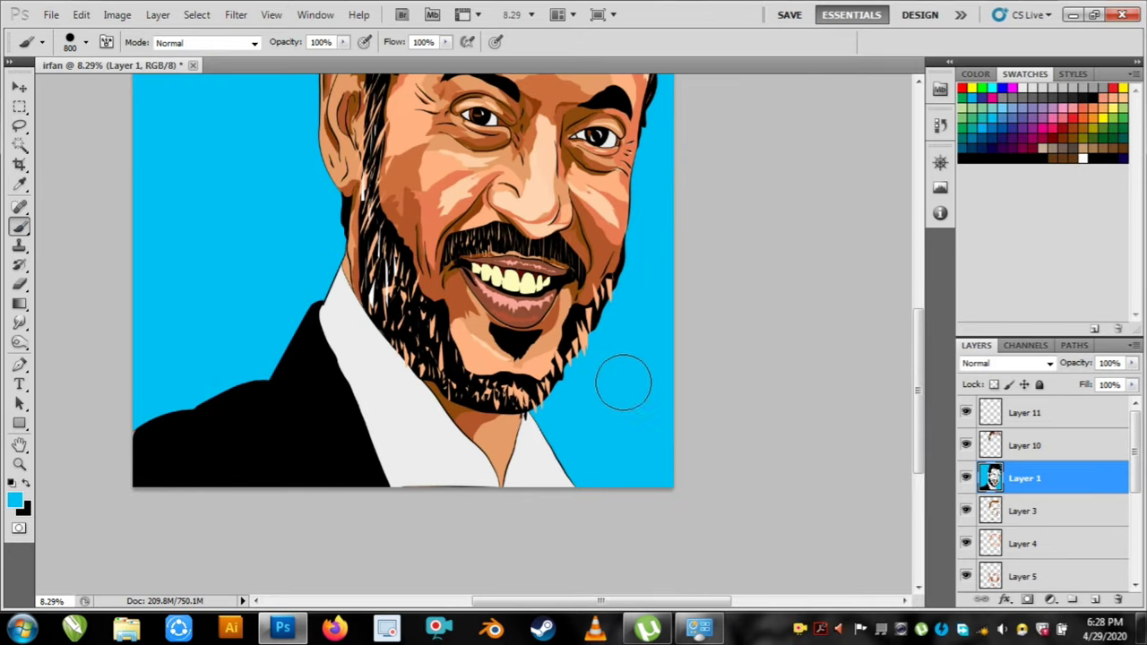
scroll(658, 364, down, 3)
scroll(652, 370, up, 1)
click(19, 88)
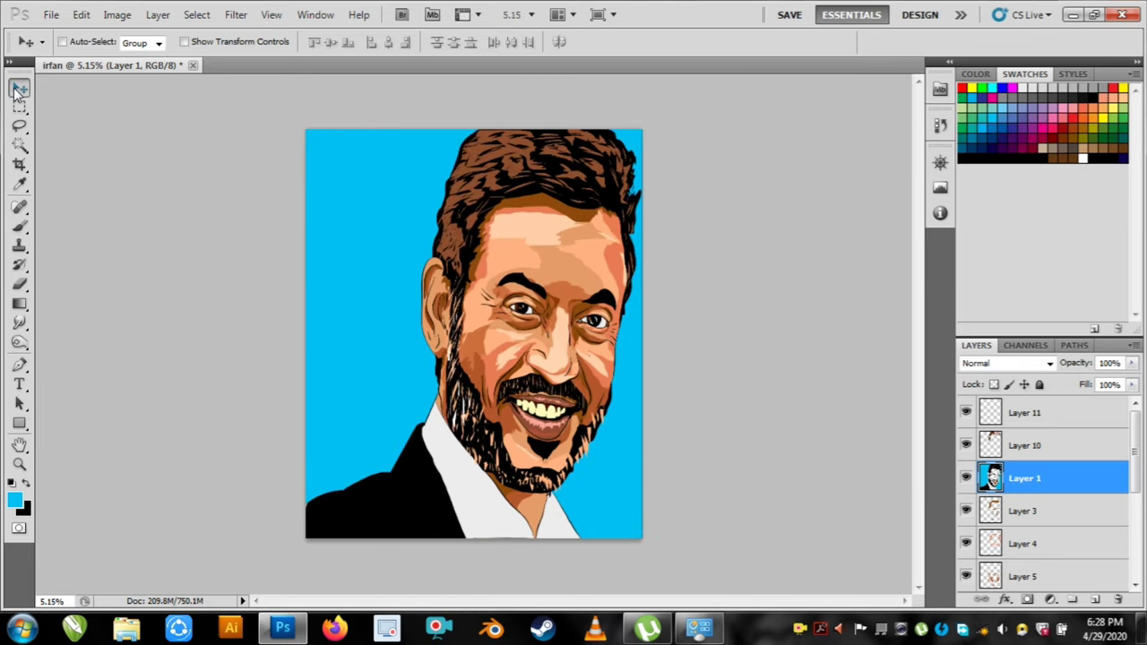